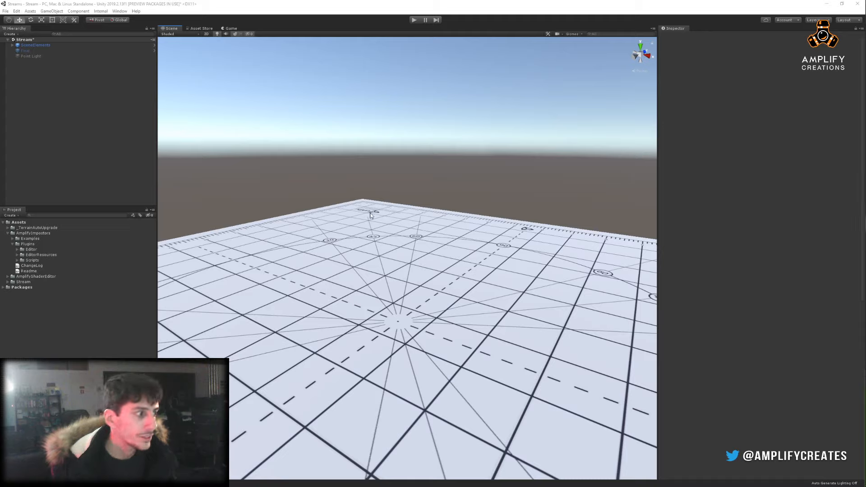
Collapse the AmplifyImpostors folder, and enable the Final particle system with its simulation restarted.
click(57, 215)
click(8, 233)
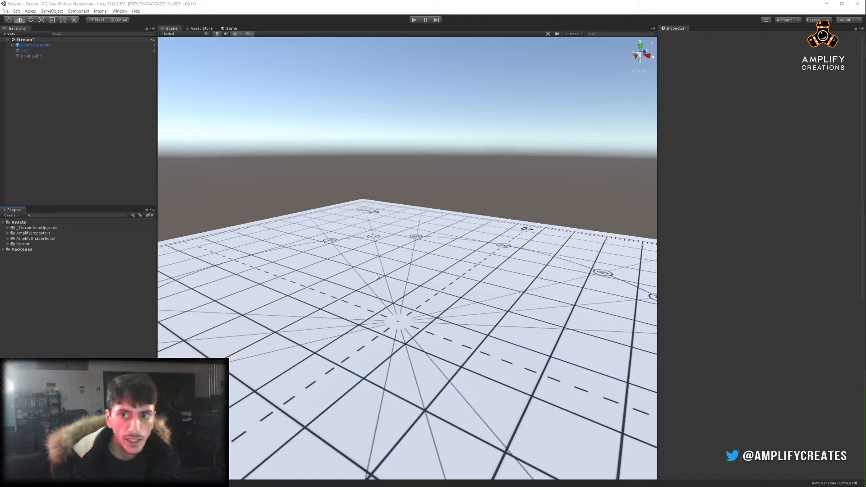
click(39, 52)
click(674, 38)
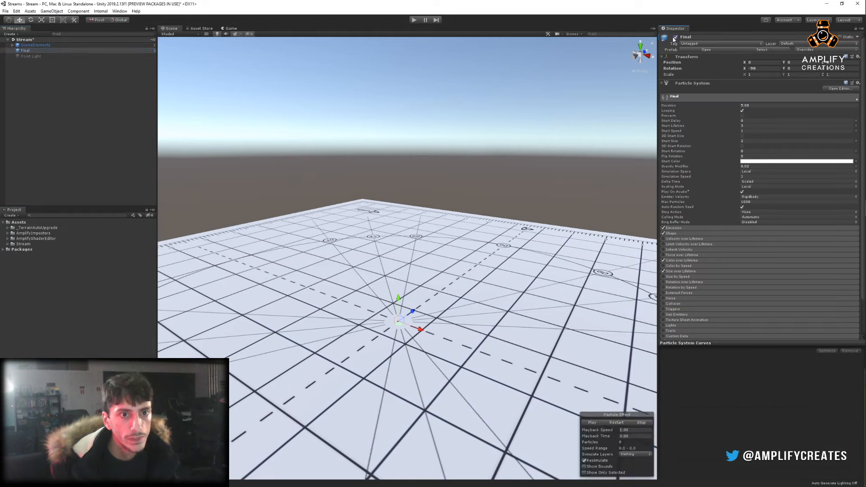
click(617, 423)
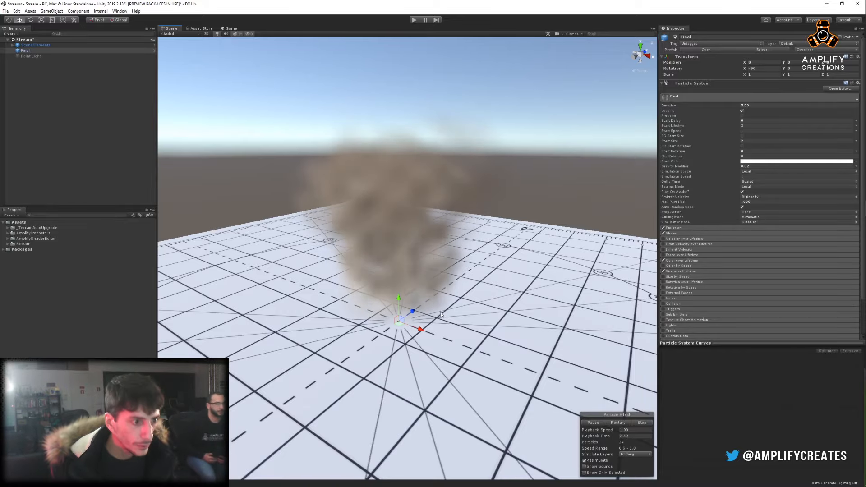
Inspect the playing smoke effect from several angles and disable the Final object.
alt+drag(493, 326, 577, 348)
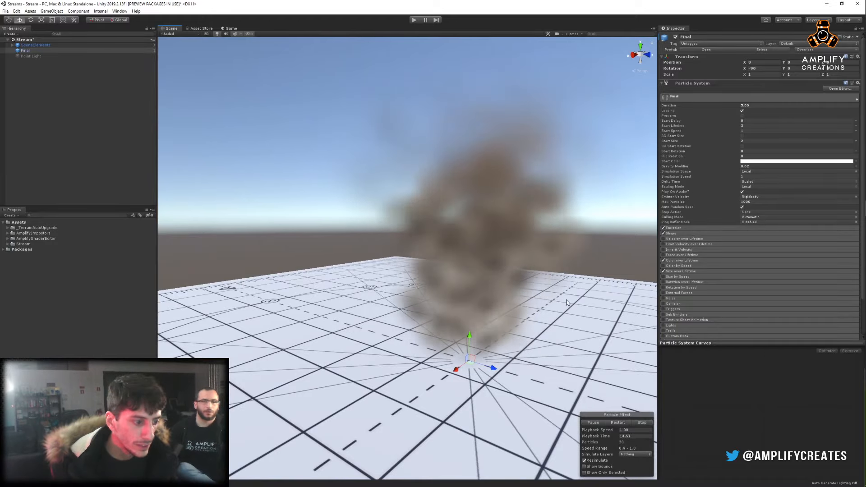
alt+drag(590, 331, 405, 262)
alt+drag(489, 294, 501, 302)
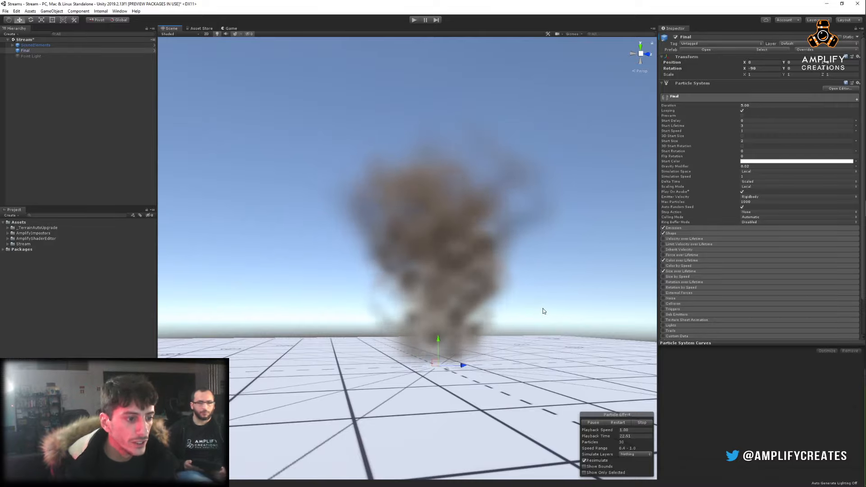
alt+drag(547, 312, 531, 343)
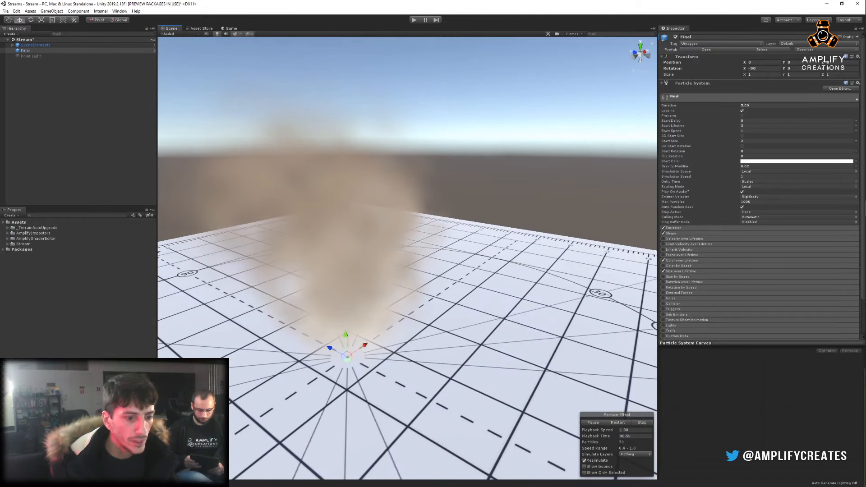
key(alt+Tab)
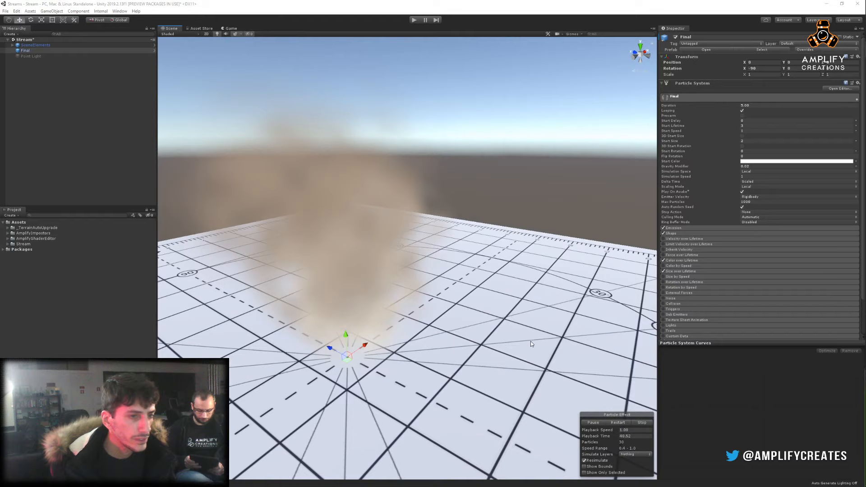
click(675, 37)
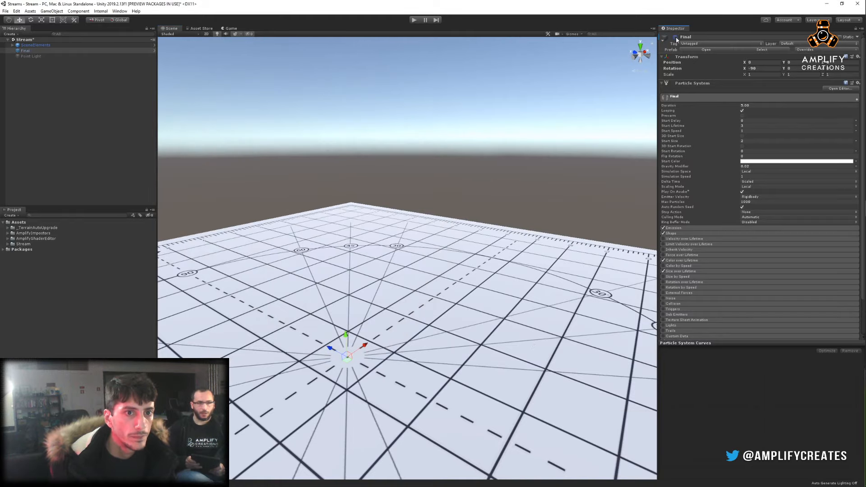
click(8, 273)
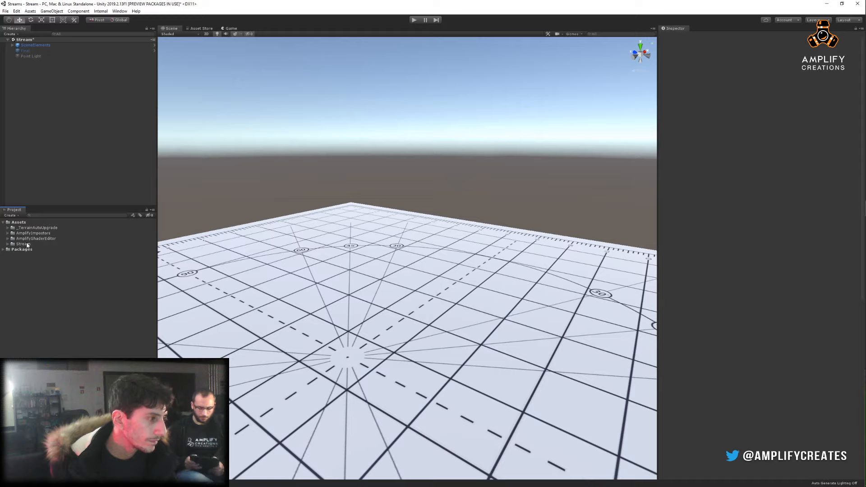
right_click(27, 245)
click(3, 274)
right_click(23, 226)
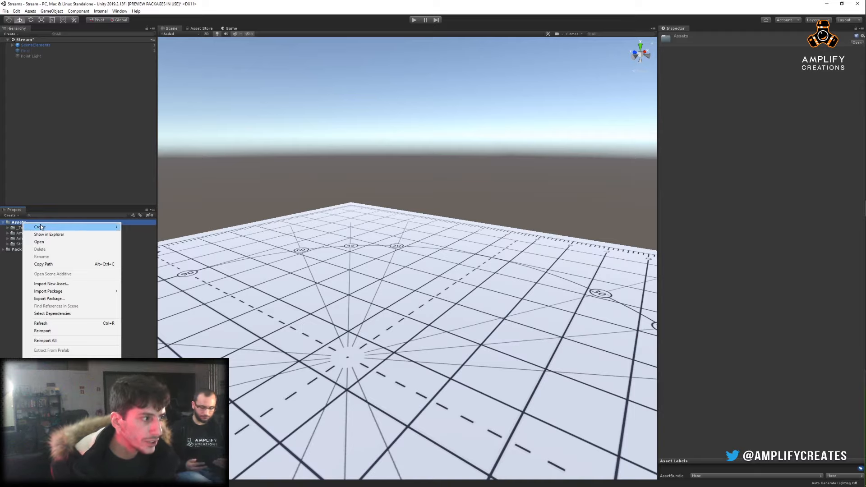
click(78, 163)
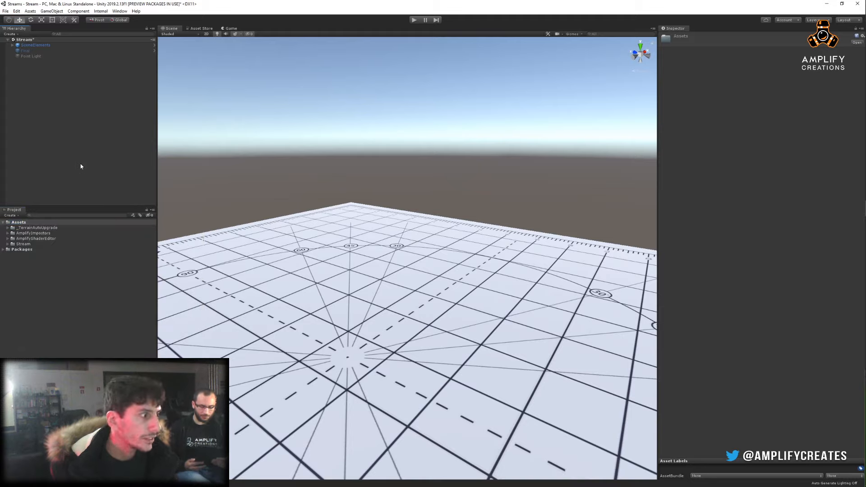
Create a Surface-type Amplify Shader in the Assets folder, named LitParticleShader.
right_click(23, 224)
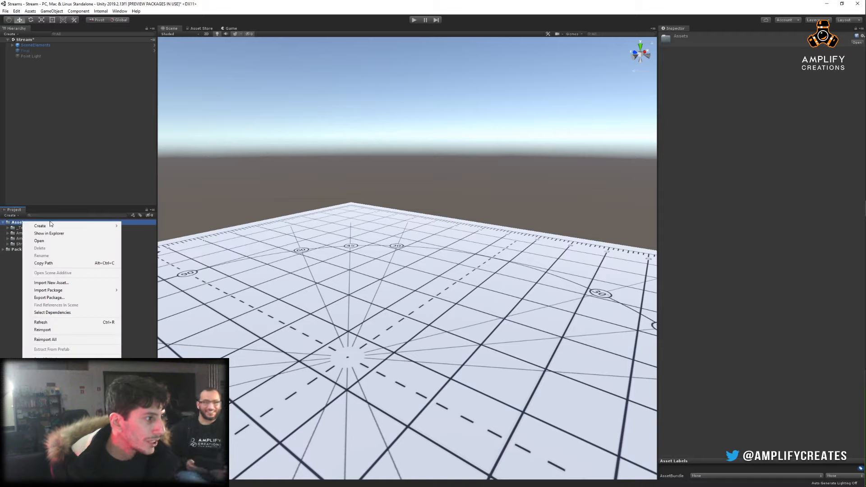
mouse_move(47, 229)
mouse_move(156, 204)
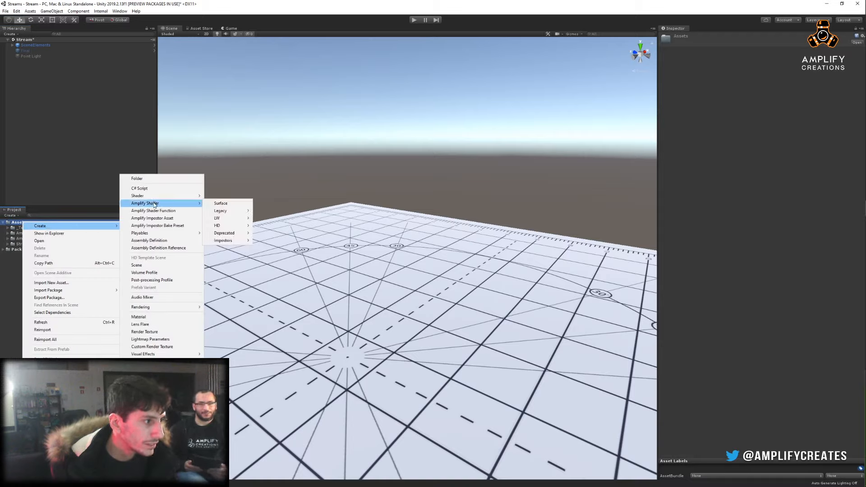
click(220, 204)
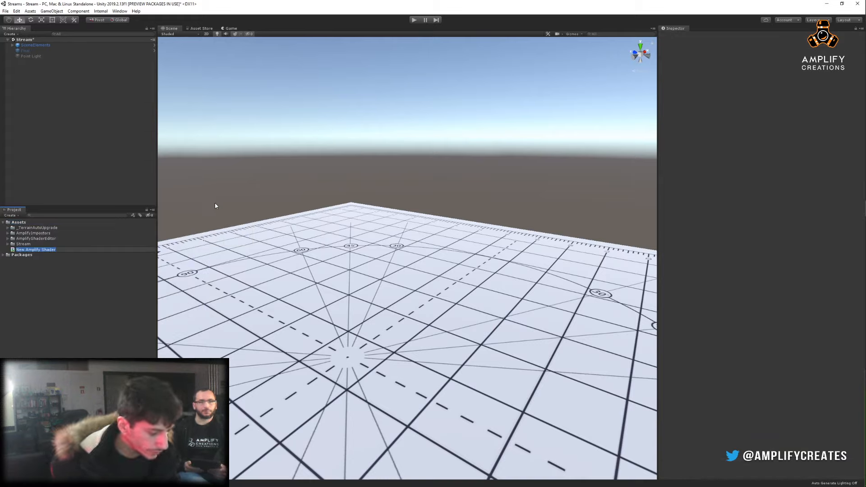
text(U)
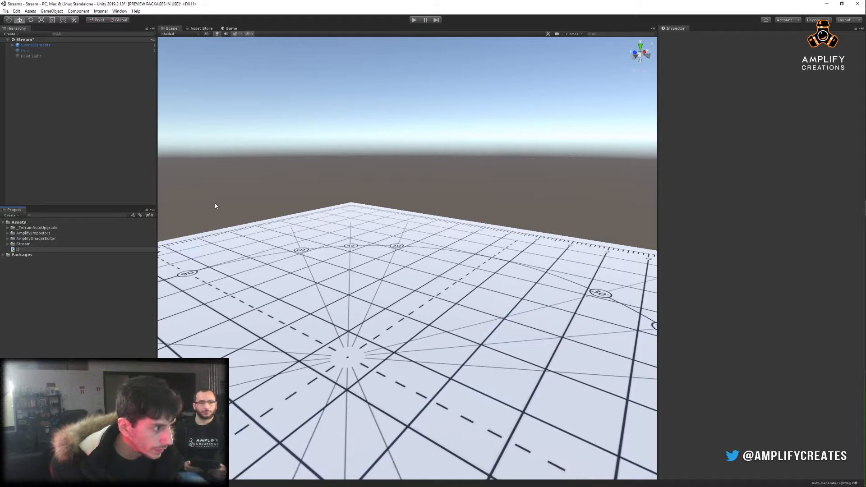
text(itParti)
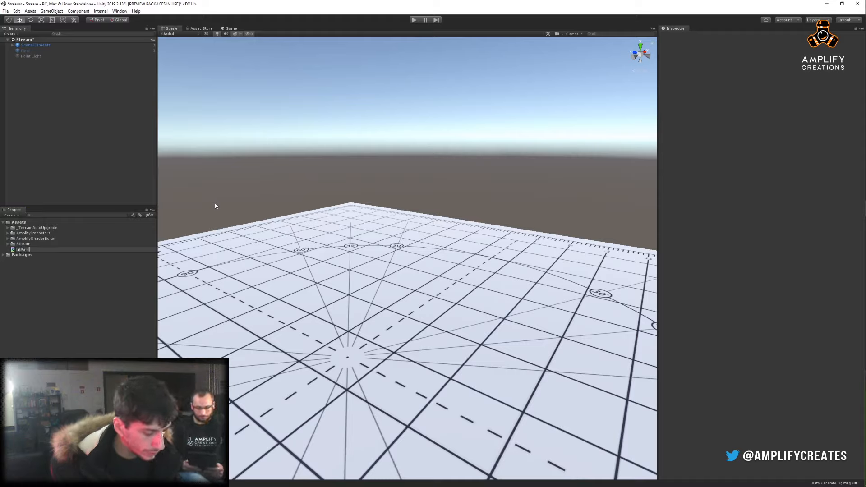
text(cleS)
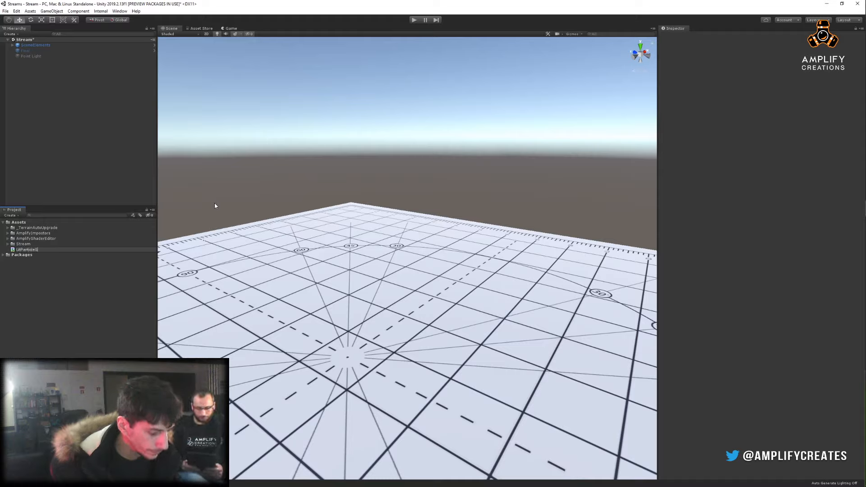
text(hader)
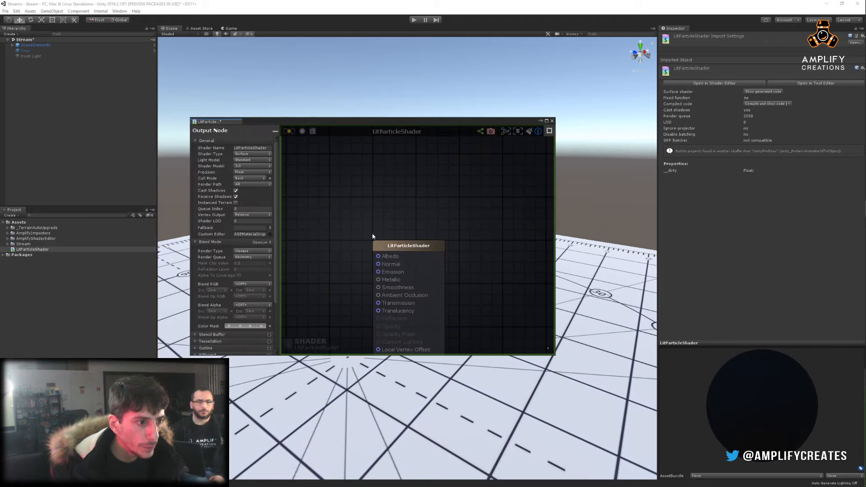
Dock the shader editor window beneath the Scene view and bring its whole output node into view.
drag(339, 122, 346, 205)
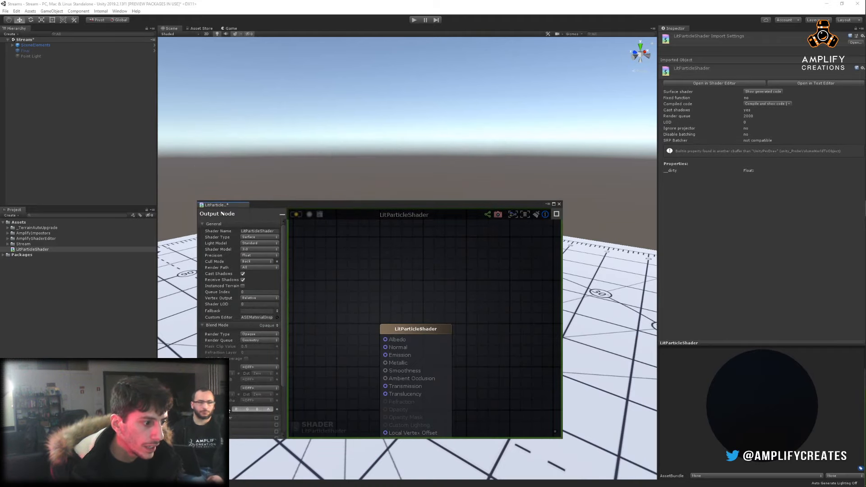
drag(221, 206, 244, 460)
drag(366, 328, 376, 230)
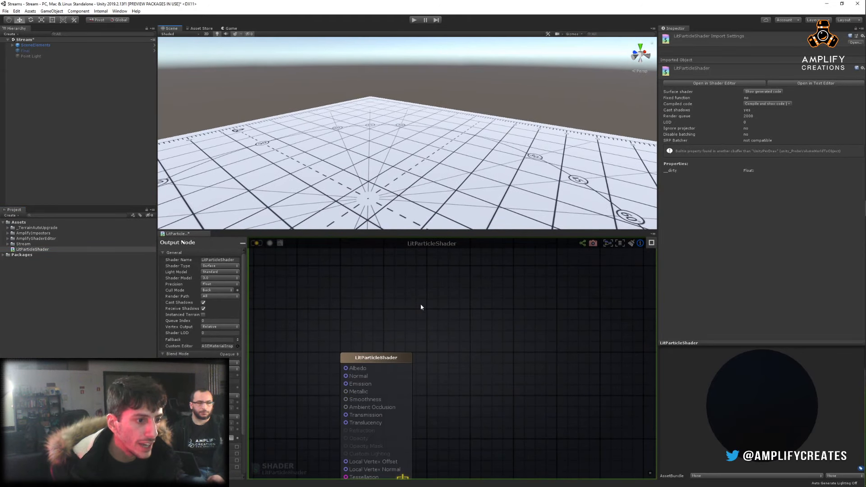
middle_drag(394, 324, 449, 286)
middle_drag(378, 312, 398, 307)
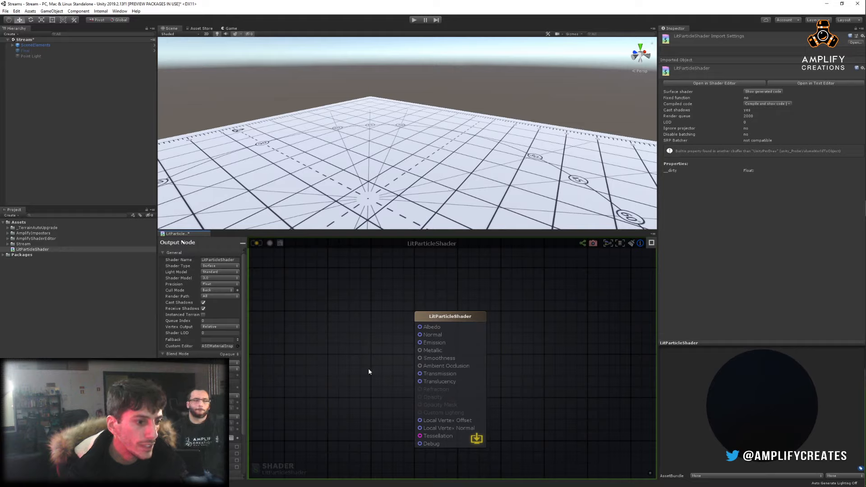
Set the LitParticleShader output node's shader type to Legacy/Unlit.
click(228, 265)
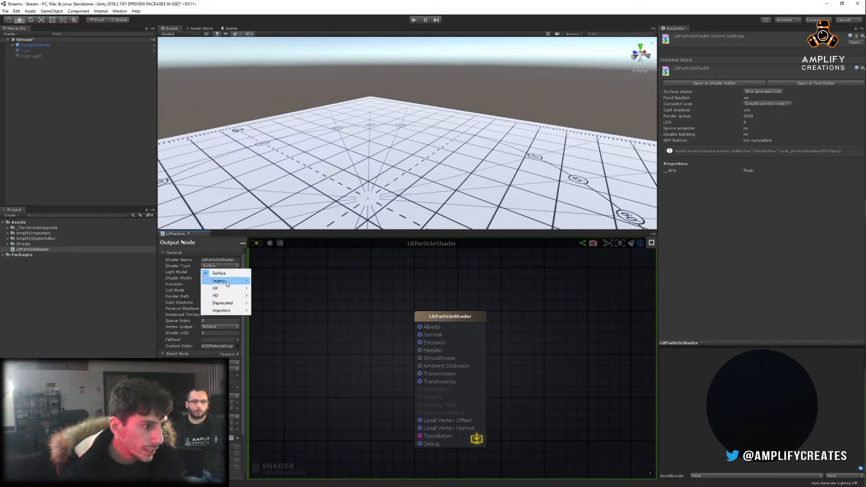
mouse_move(226, 280)
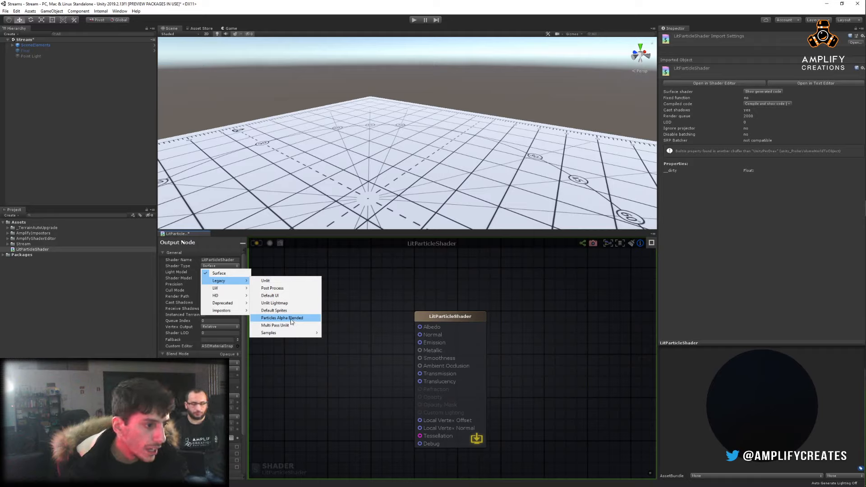
click(277, 281)
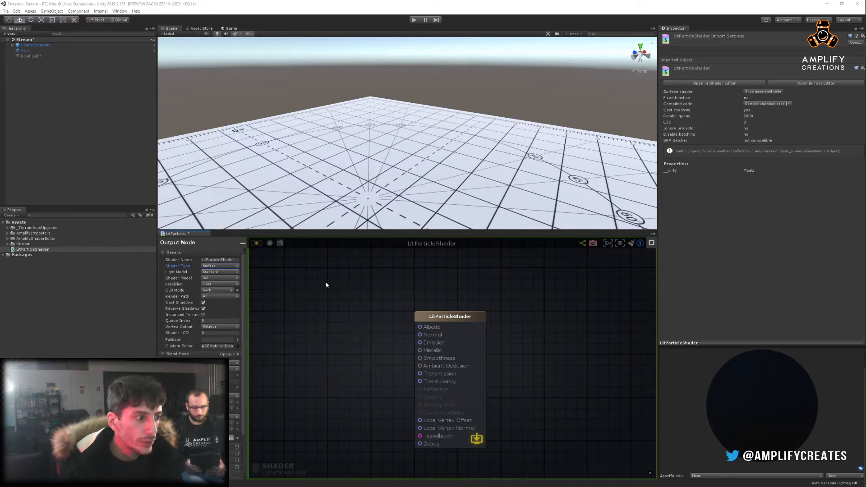
click(228, 267)
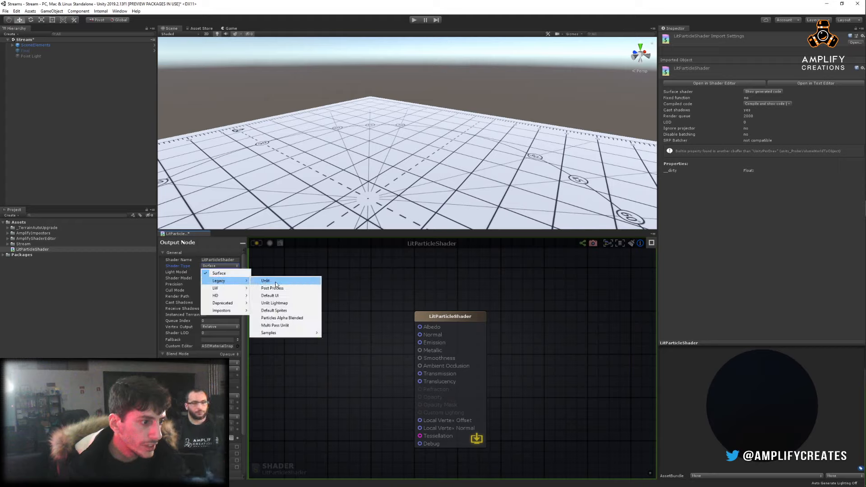
click(274, 282)
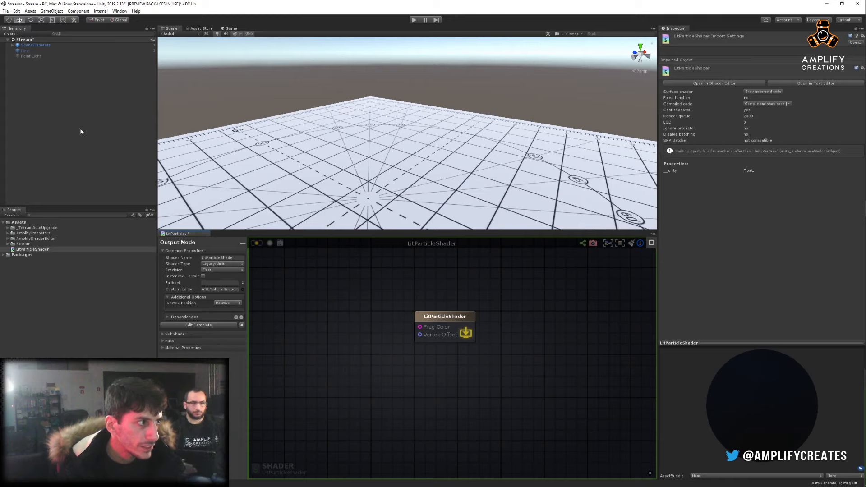
Duplicate the Final particle system and enable the copy.
click(27, 51)
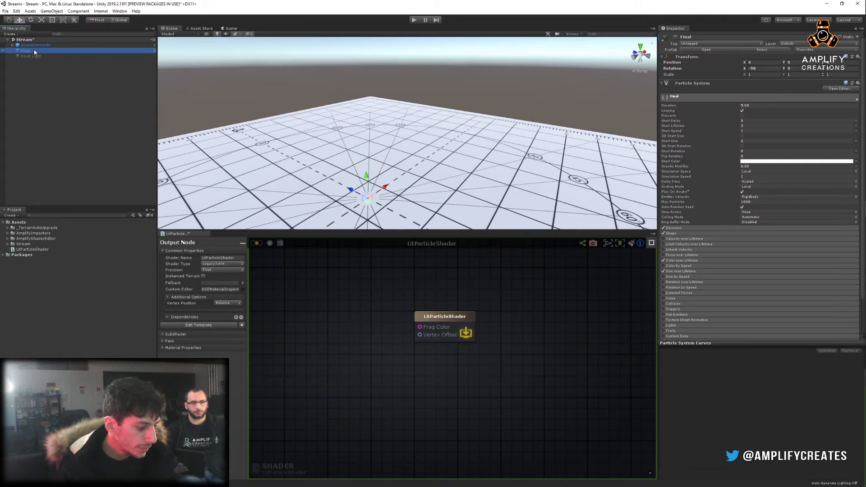
key(ctrl+d)
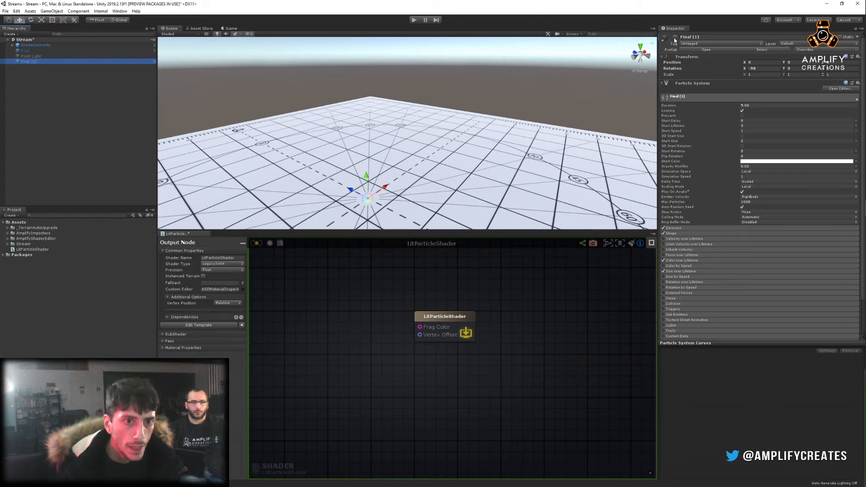
Create a material based on LitParticleShader in the Assets folder, keeping the shader's name.
click(33, 249)
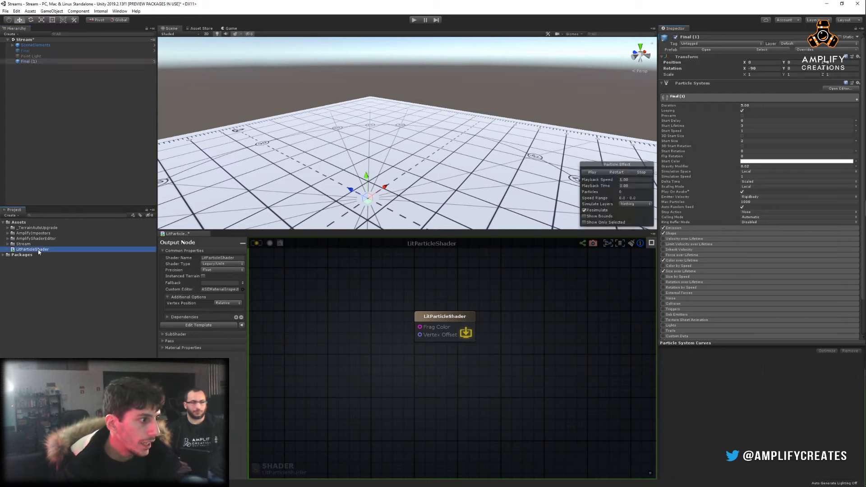
right_click(39, 252)
mouse_move(75, 256)
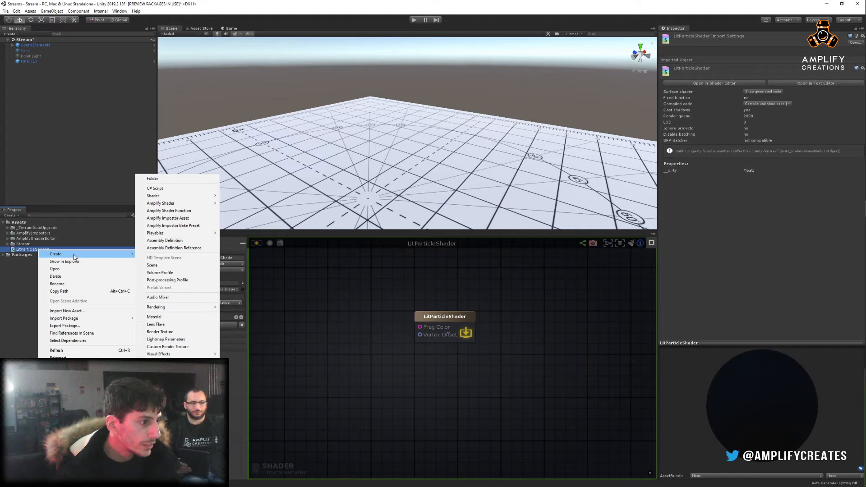
click(170, 318)
click(101, 315)
Assign the LitParticleShader material to the Renderer of Final (1) and restart its particle simulation.
click(29, 61)
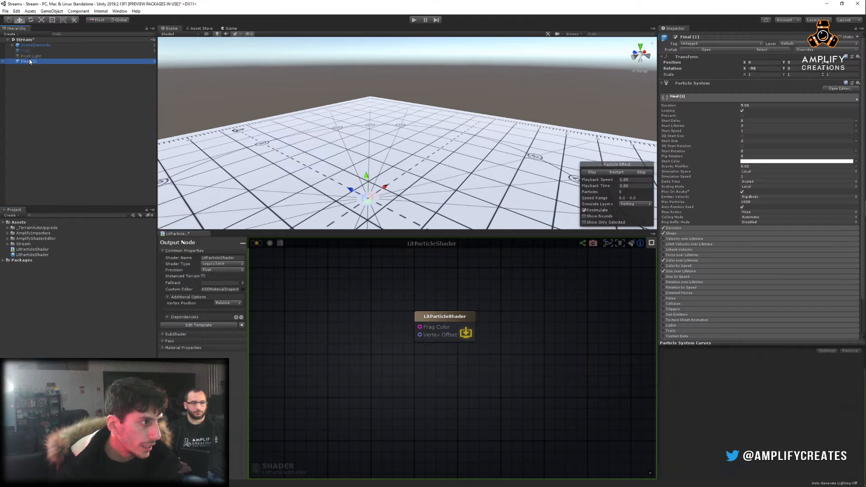
scroll(666, 190, down, 3)
click(742, 272)
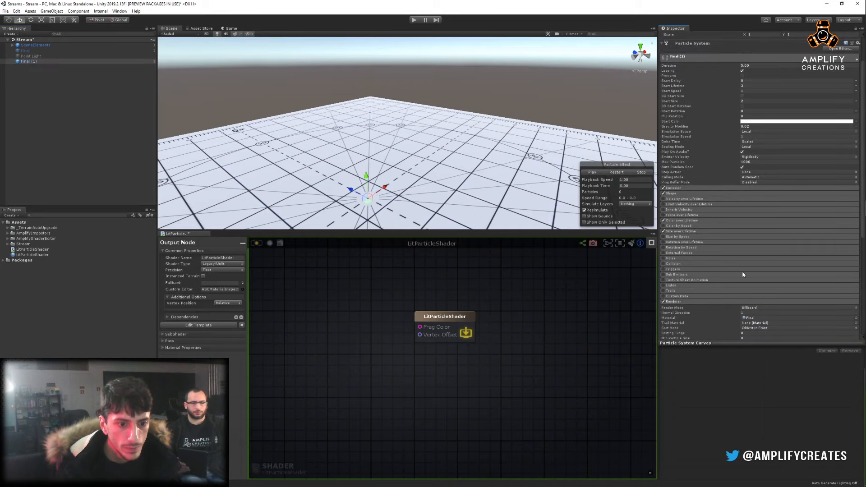
scroll(762, 270, down, 5)
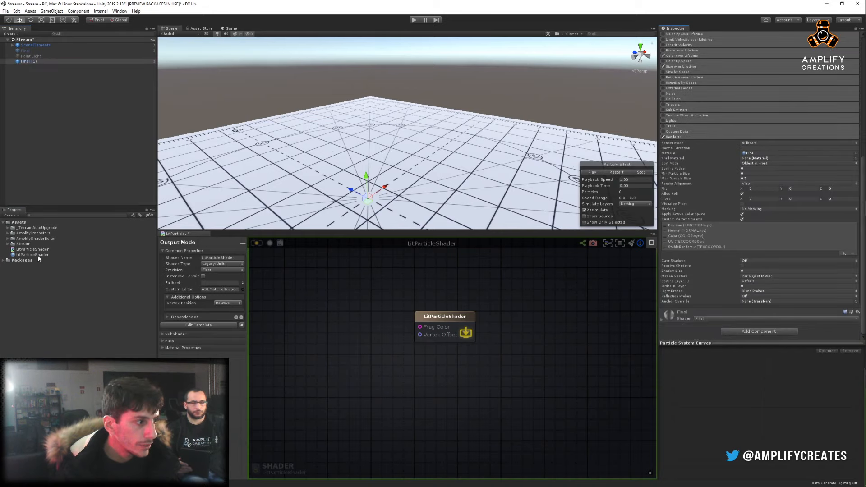
drag(39, 258, 760, 146)
drag(754, 154, 756, 154)
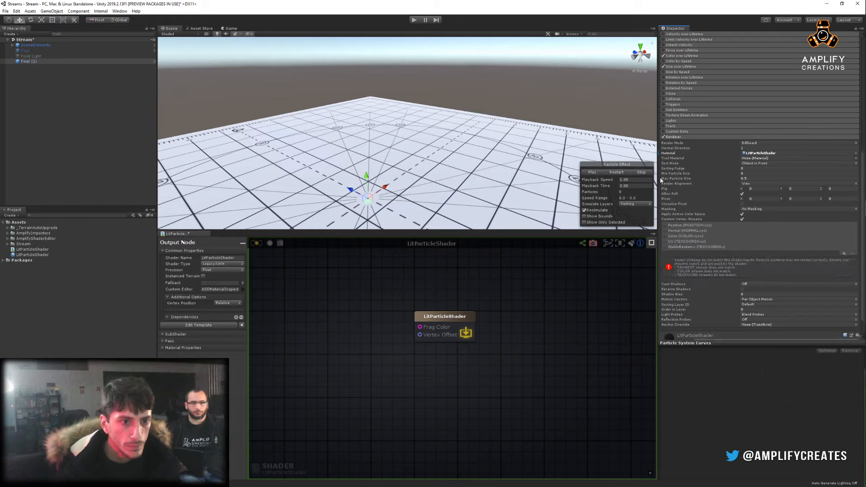
click(617, 172)
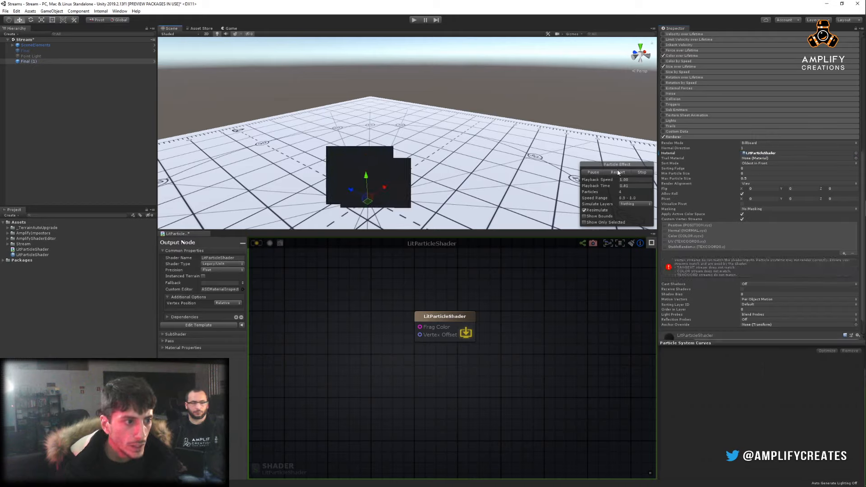
Pause the particle simulation of Final (1).
click(593, 172)
alt+drag(447, 183, 488, 146)
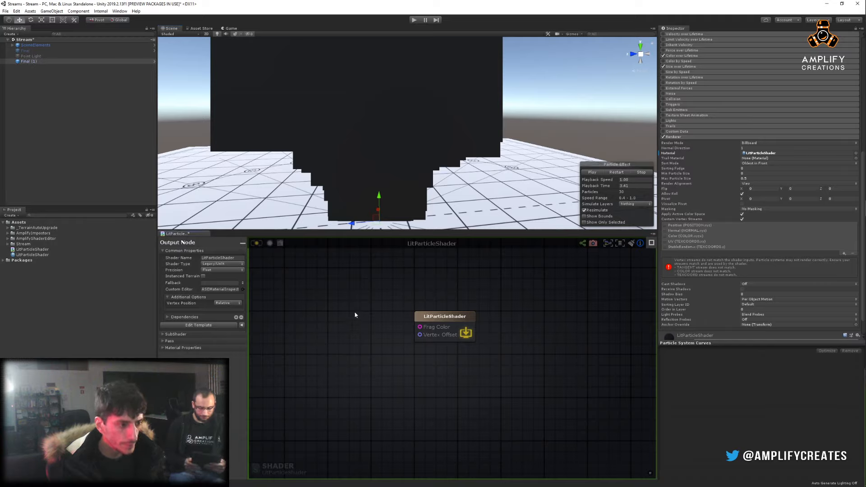
Add a Color node, connect its RGBA output to Frag Color and make it a Property.
click(308, 322)
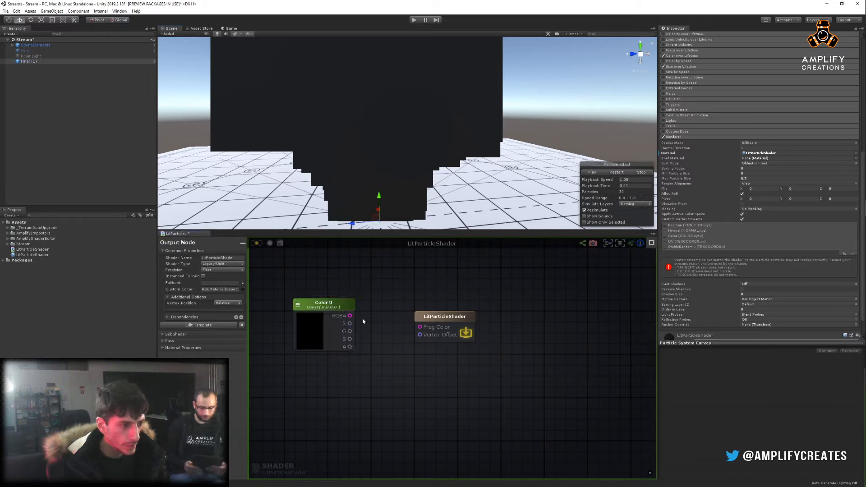
drag(350, 316, 420, 326)
right_click(317, 310)
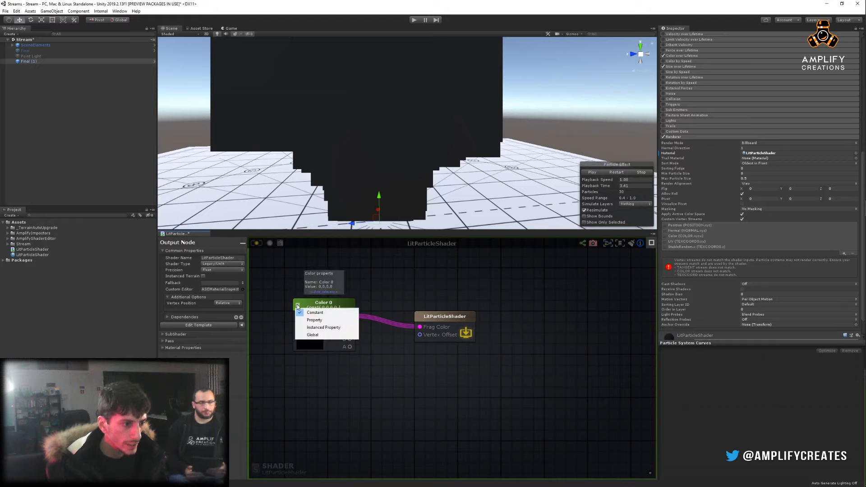
click(315, 314)
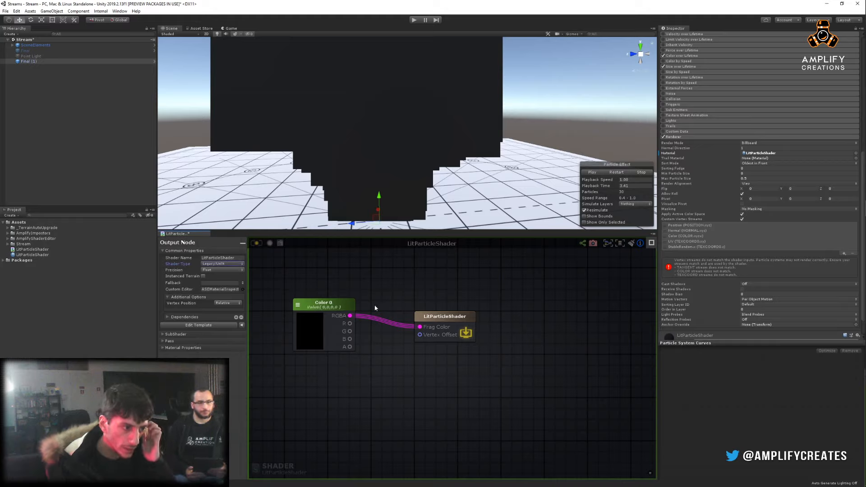
Set the Color 0 node's value to pure red (FF0000).
click(308, 331)
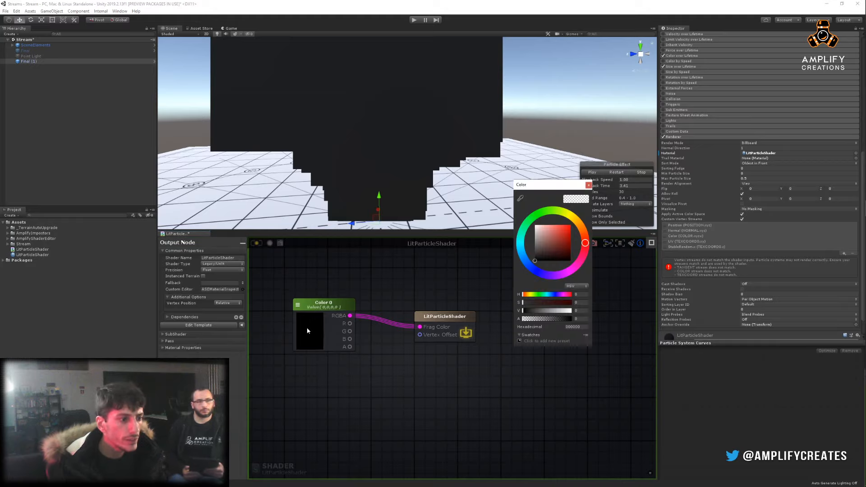
drag(565, 244, 572, 224)
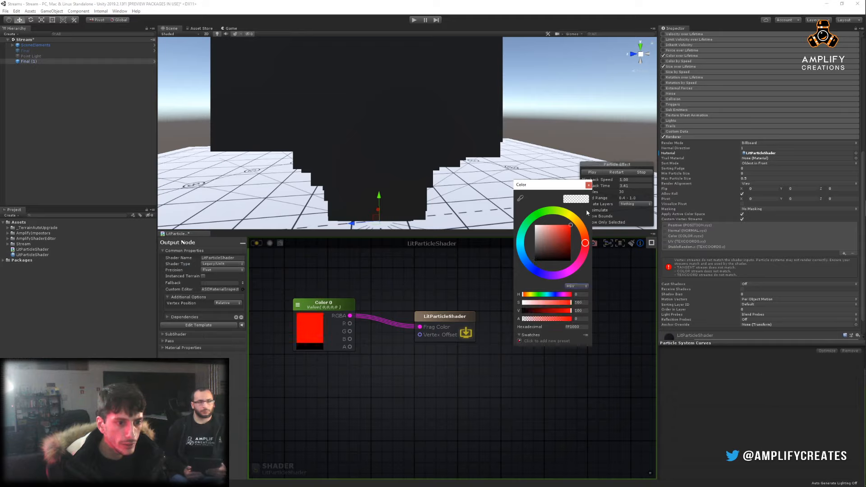
click(589, 185)
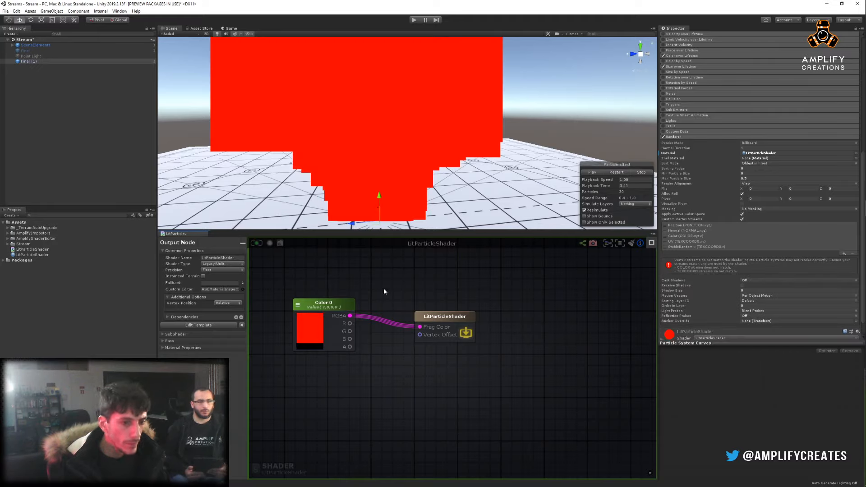
Move the Color 0 node farther away from the LitParticleShader output node to make room between them.
scroll(389, 292, down, 2)
middle_drag(389, 293, 461, 311)
scroll(451, 310, up, 2)
drag(395, 337, 354, 296)
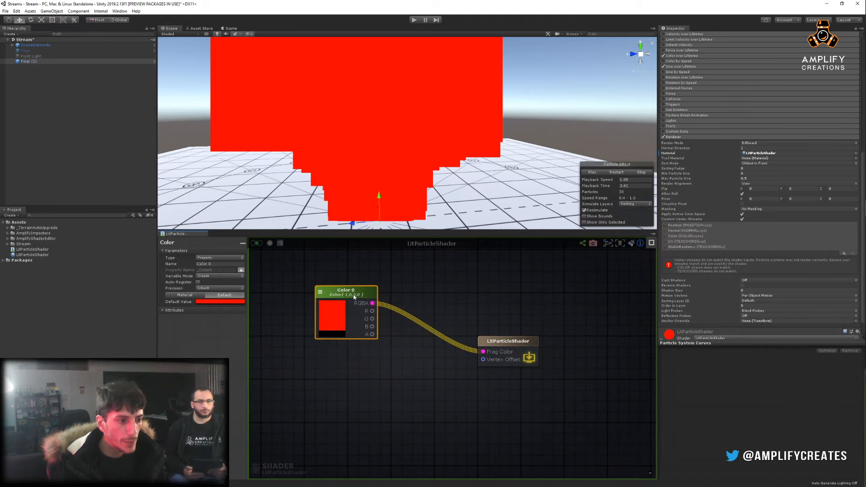
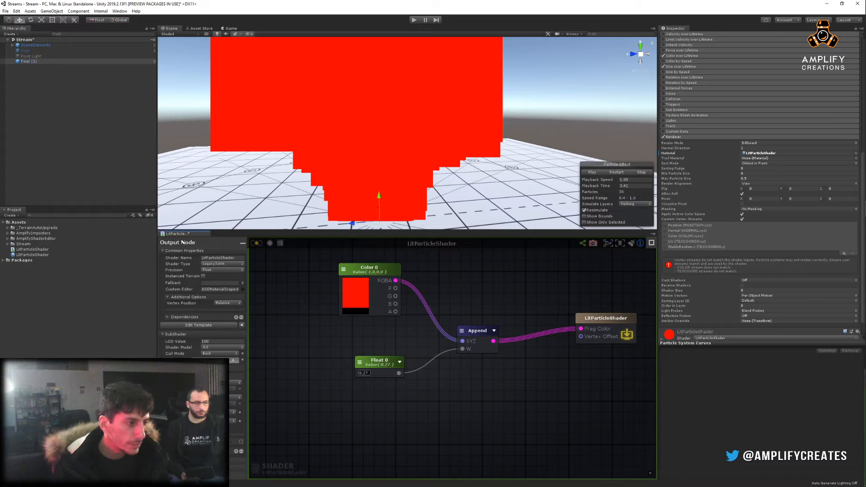
Set the output node's blend mode to Alpha Blend and apply the shader to the material.
click(225, 382)
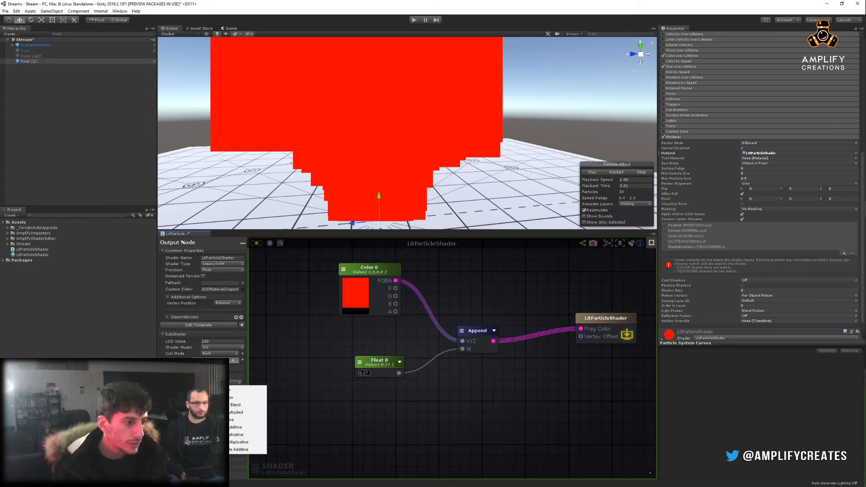
click(235, 404)
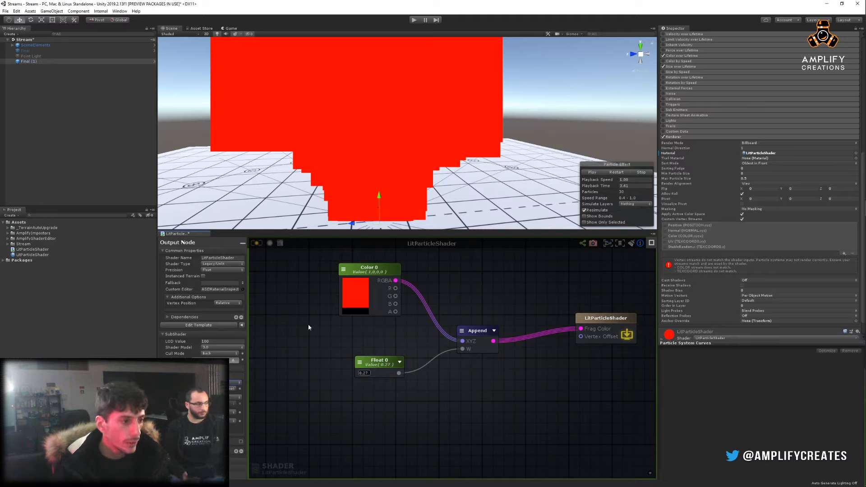
click(256, 243)
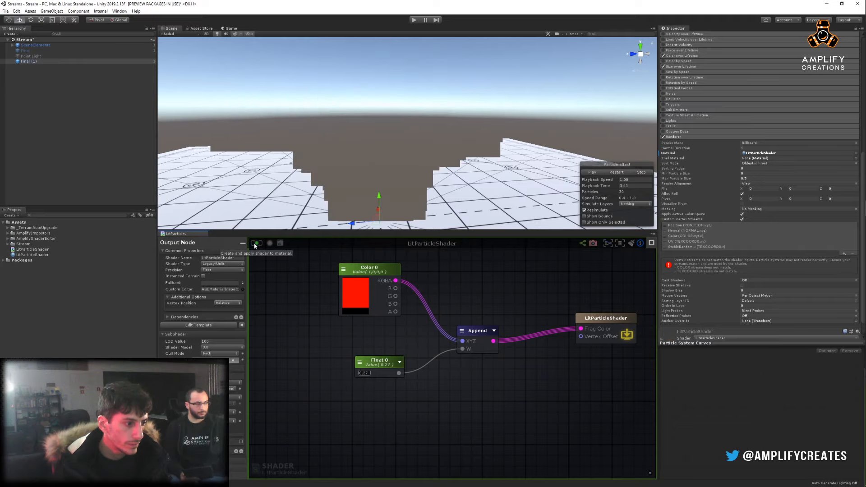
Set the Float 0 node feeding Append's W input to 1.
drag(357, 374, 376, 378)
click(363, 373)
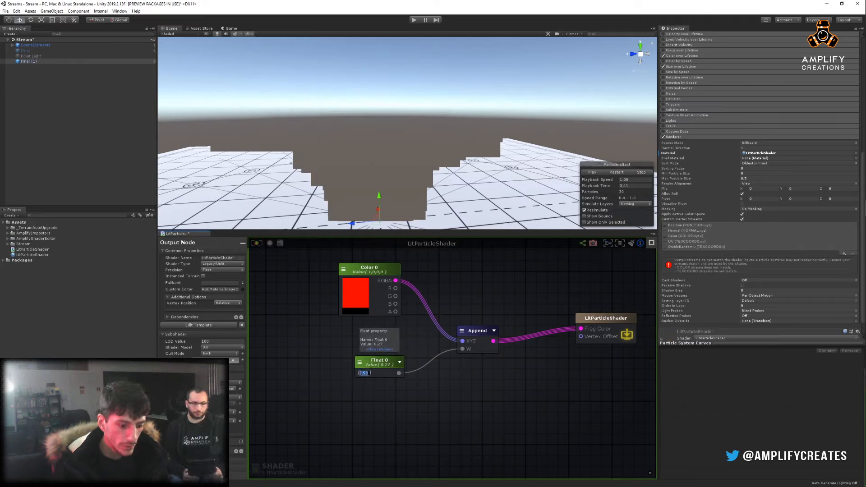
text(1)
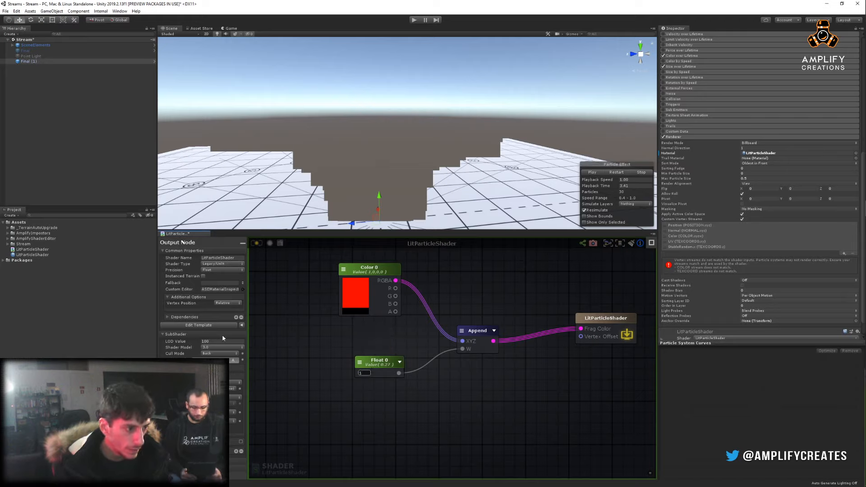
Load the LitParticleShader material into the shader editor, saving the shader changes, and set Float 0 to 0.47.
double_click(32, 255)
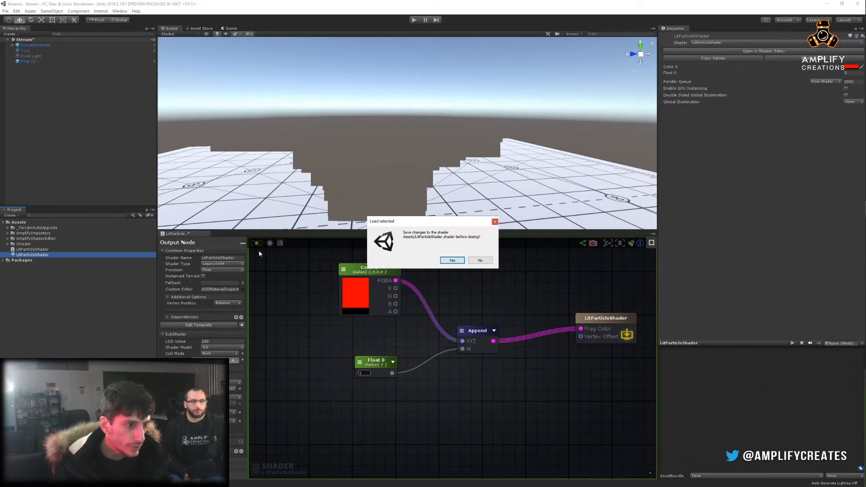
click(459, 262)
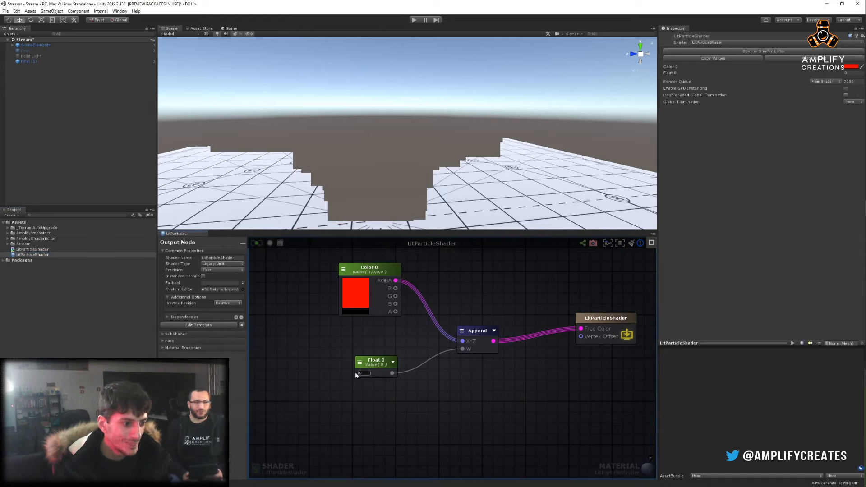
mouse_move(359, 373)
mouse_down()
mouse_move(369, 374)
mouse_move(363, 373)
mouse_up()
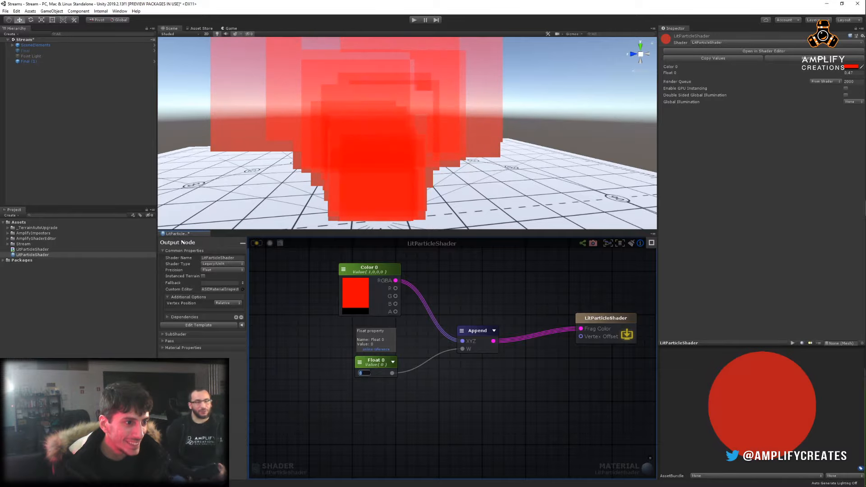
alt+drag(459, 169, 483, 179)
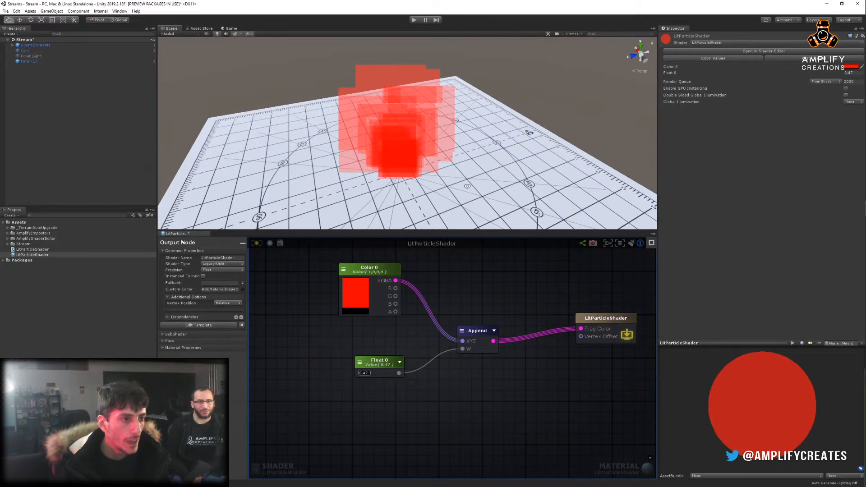
alt+right_drag(413, 188, 505, 180)
alt+drag(505, 180, 415, 175)
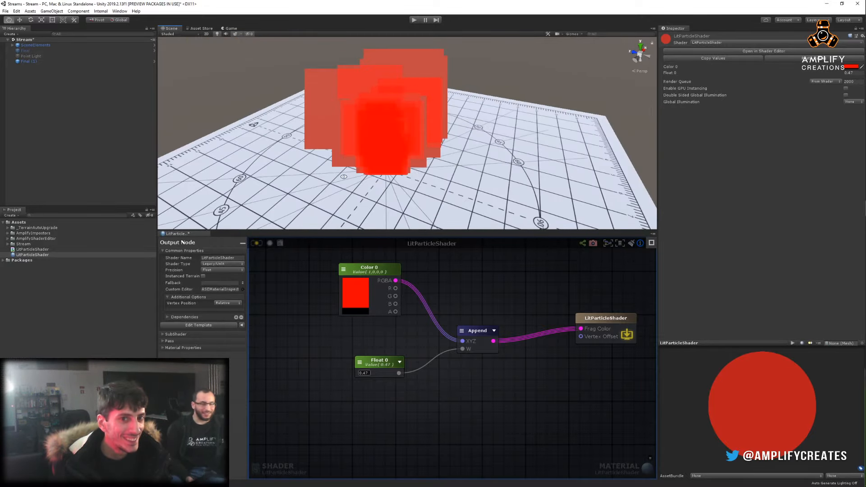
alt+drag(344, 177, 442, 166)
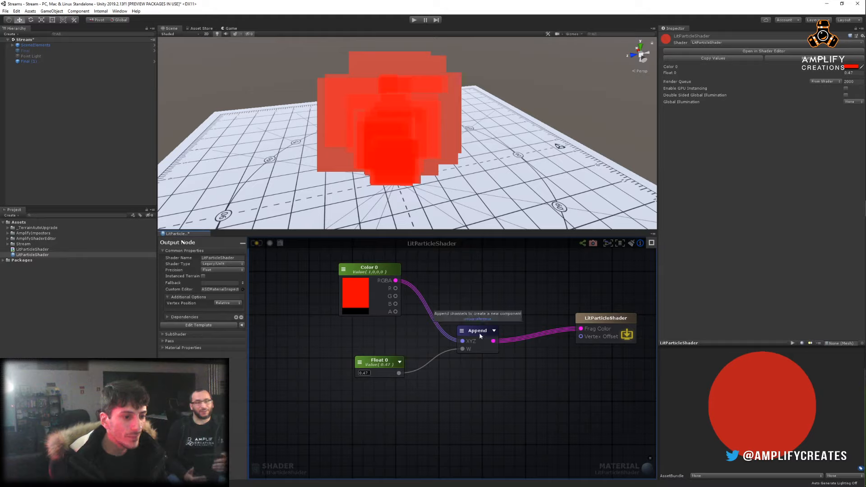
Spread out the graph by moving Append nearer the output node, Float 0 lower and Color 0 away from Append.
drag(480, 337, 511, 325)
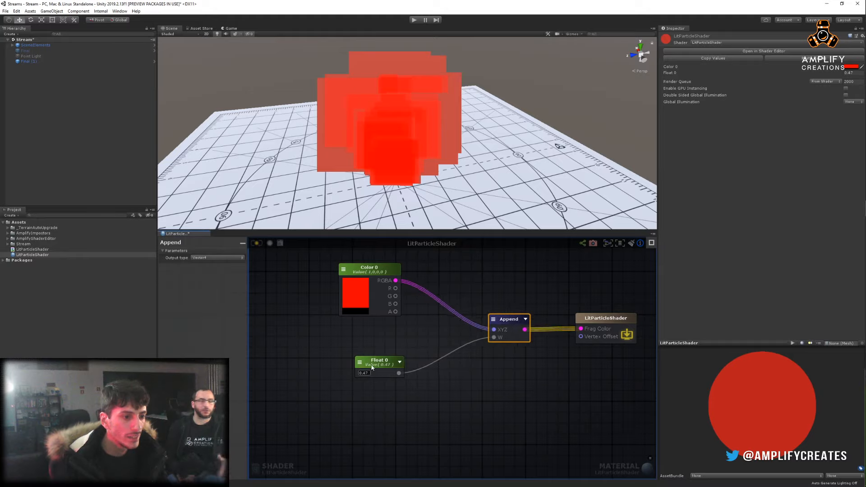
drag(384, 365, 384, 443)
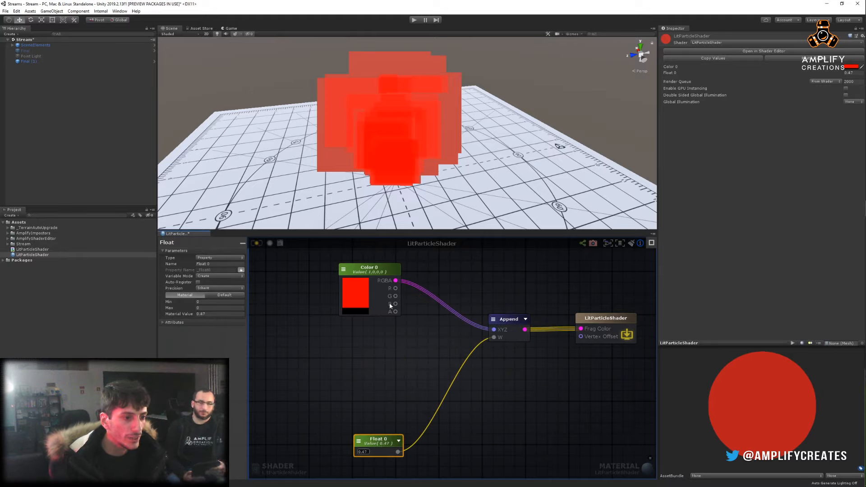
click(368, 304)
click(378, 296)
drag(378, 296, 315, 307)
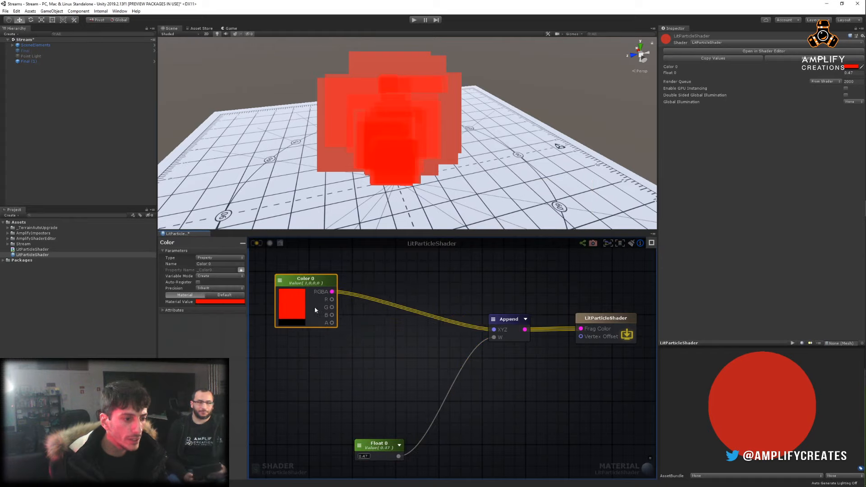
click(378, 342)
Add a World Space Light Dir node to the graph and place it below the Color 0 node.
right_drag(332, 382, 346, 337)
right_click(346, 336)
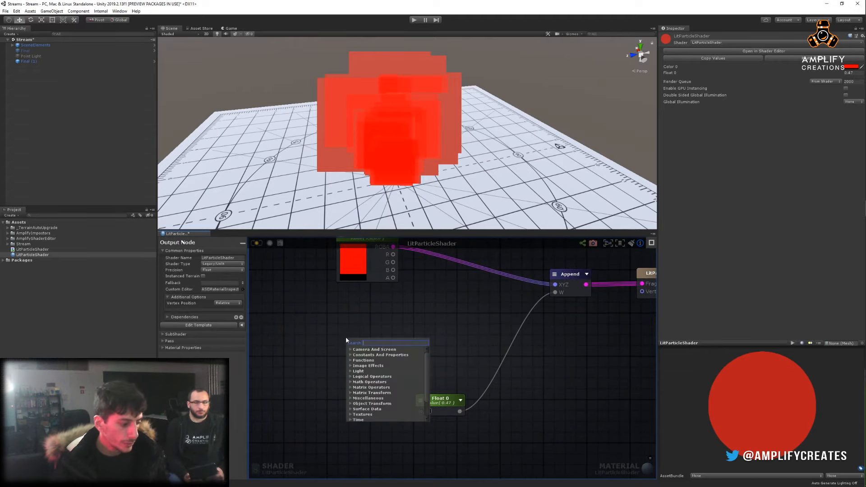
text(light di)
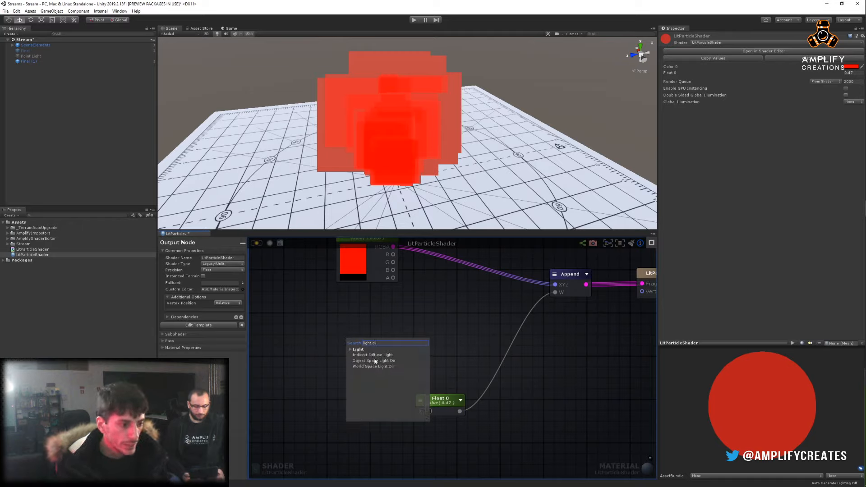
click(384, 367)
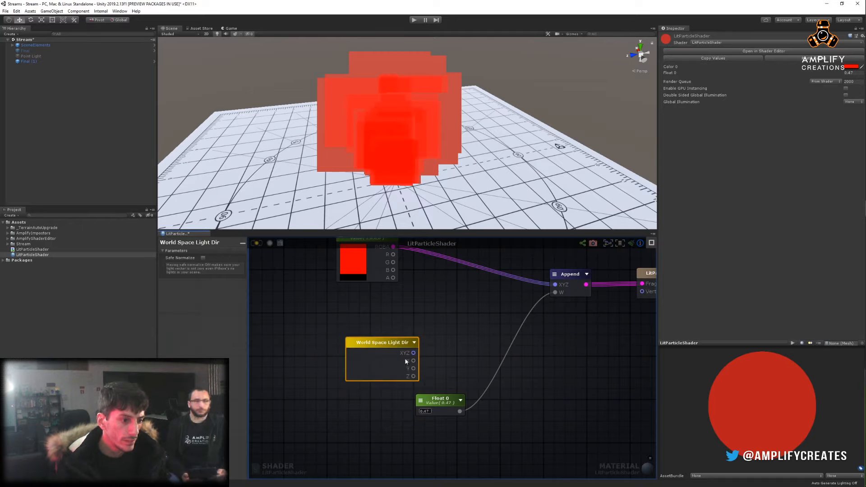
drag(384, 367, 336, 340)
Connect World Space Light Dir's XYZ output to Append's XYZ input in place of Color 0 and apply the shader.
right_drag(455, 325, 413, 353)
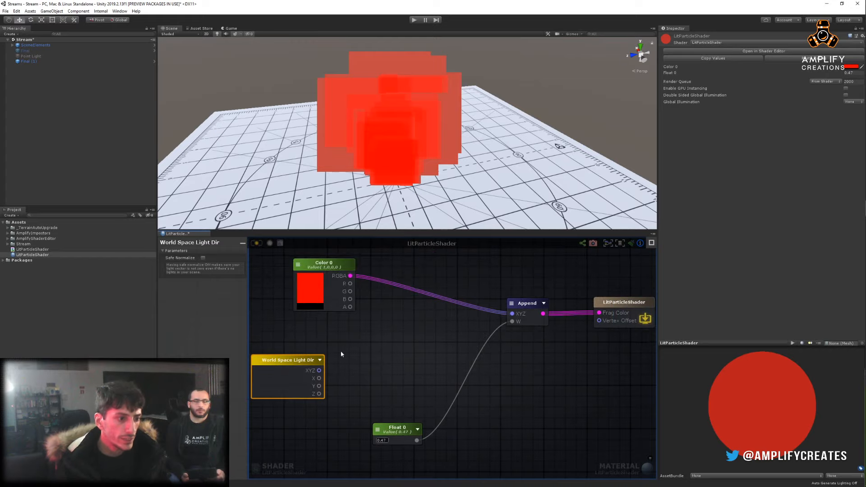
drag(319, 370, 512, 313)
drag(282, 367, 343, 340)
click(257, 243)
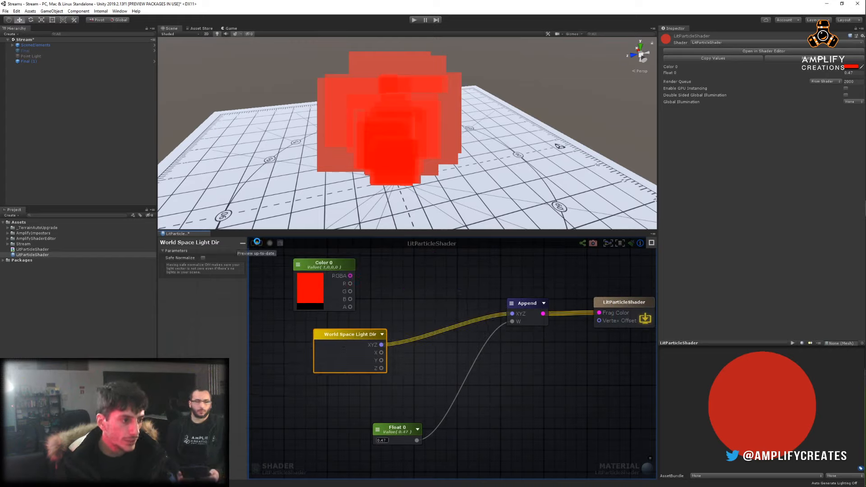
Test the light direction output by varying the Directional Light's X and Y rotation, restoring them to 50 and 90.
alt+drag(404, 168, 317, 131)
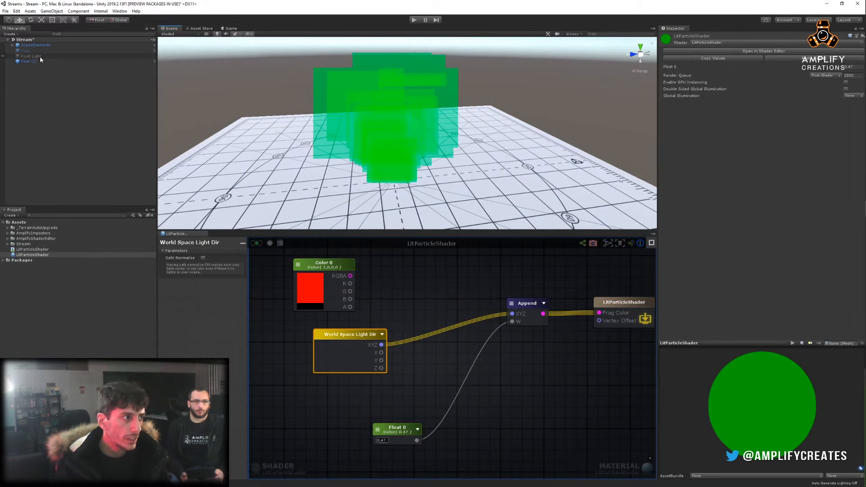
click(13, 46)
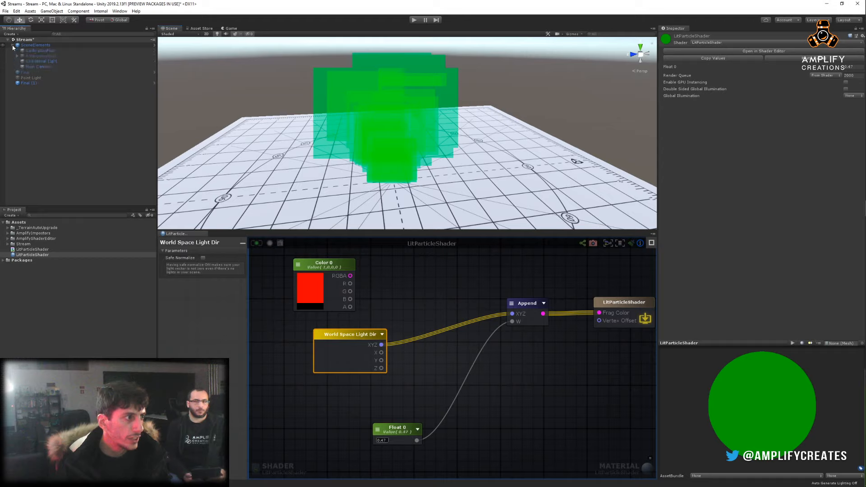
click(32, 61)
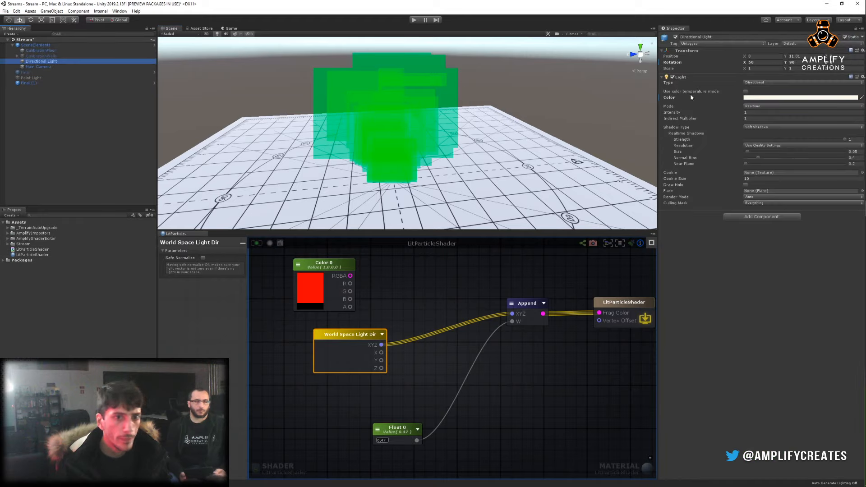
drag(744, 63, 727, 70)
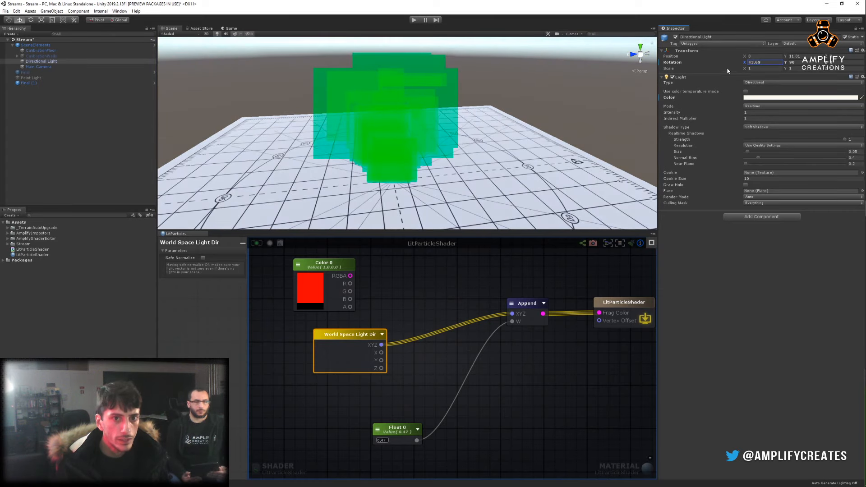
text(50)
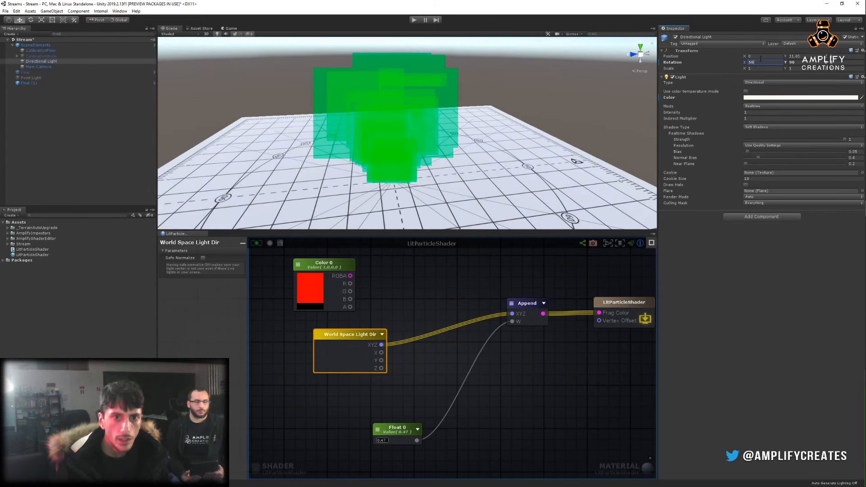
click(790, 62)
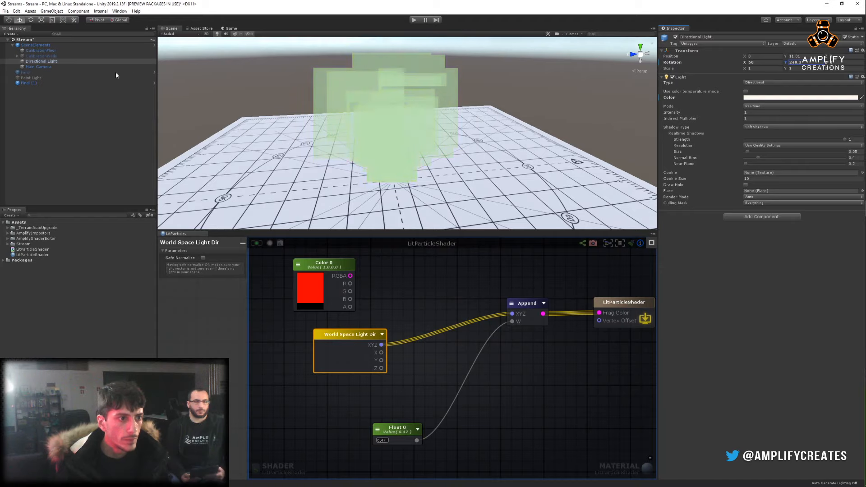
text(90)
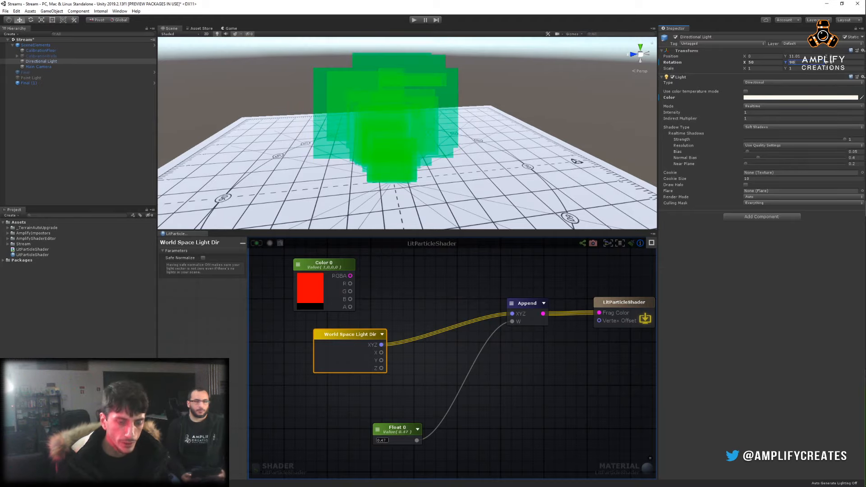
Spread out the graph by moving World Space Light Dir lower and Color 0 higher, leaving room before Append.
click(413, 356)
drag(347, 338, 303, 382)
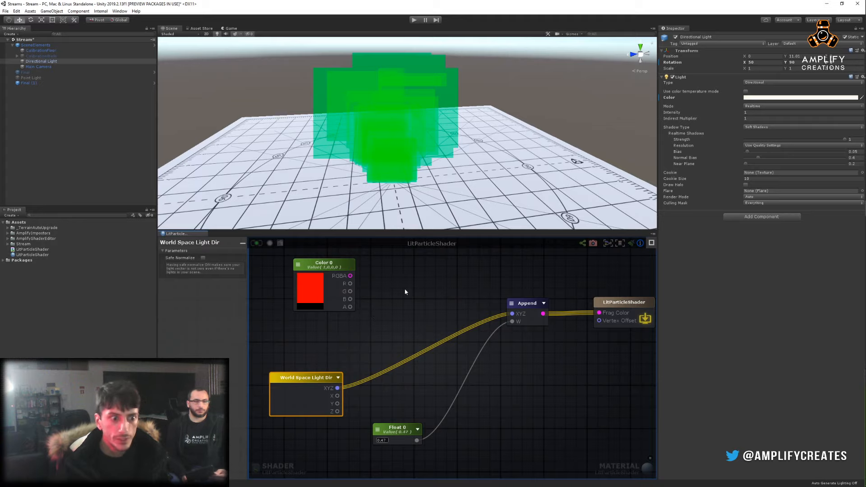
middle_drag(405, 292, 428, 357)
drag(363, 335, 333, 262)
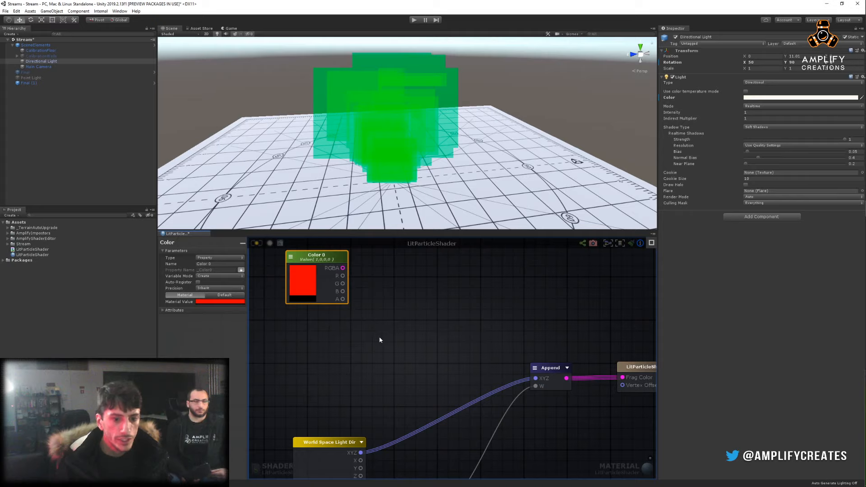
middle_drag(395, 333, 438, 310)
Add a Dot node between World Space Light Dir and Append and connect World Space Light Dir's XYZ output to its B input.
click(437, 311)
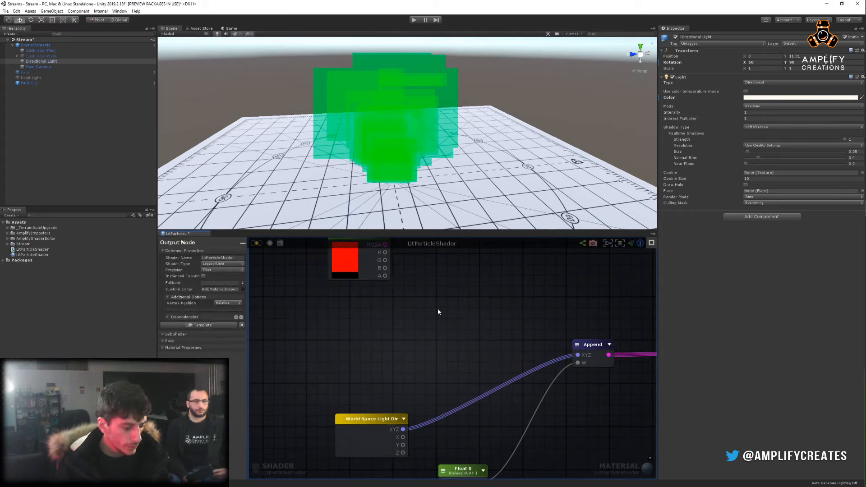
click(460, 315)
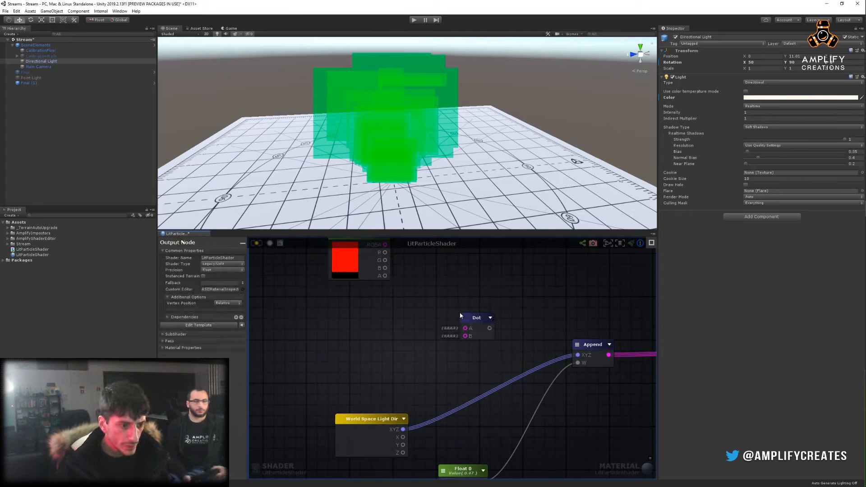
mouse_move(481, 323)
mouse_down()
mouse_move(470, 333)
mouse_move(486, 324)
mouse_up()
drag(383, 417, 482, 345)
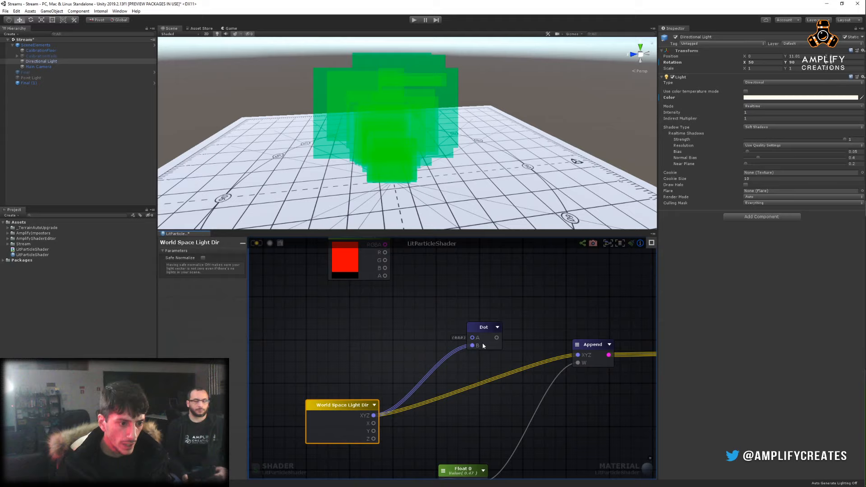
Add a World Normal node, connect its XYZ output to Dot's A input and show the Dot node's preview.
right_click(343, 317)
text(world)
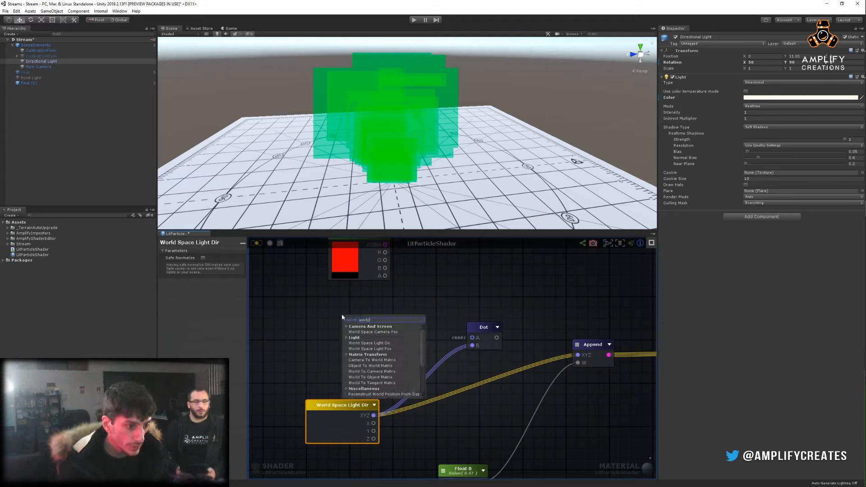
text( no)
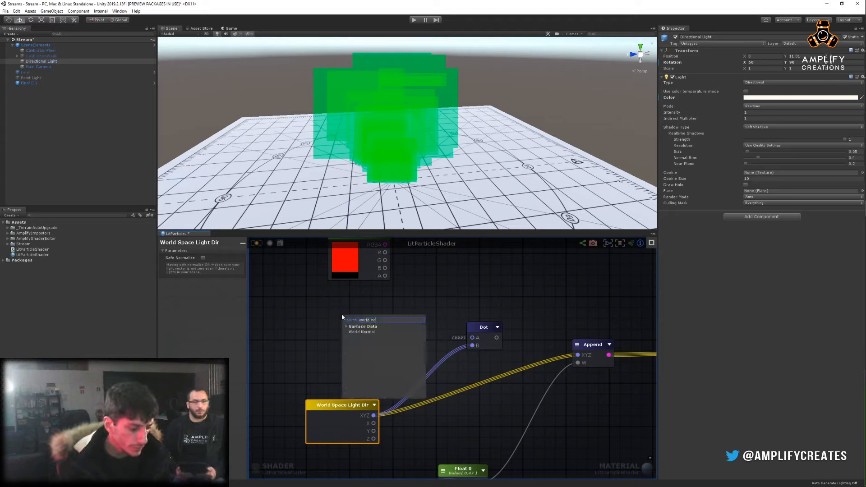
click(366, 338)
drag(377, 329, 469, 306)
click(490, 327)
click(498, 327)
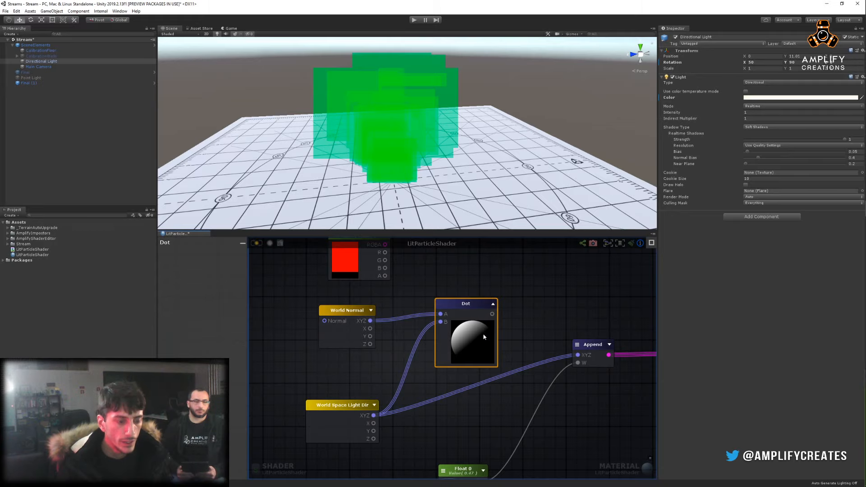
Connect Dot's output to Append's X, Y and Z inputs in place of World Space Light Dir and apply the shader.
middle_drag(542, 329, 484, 327)
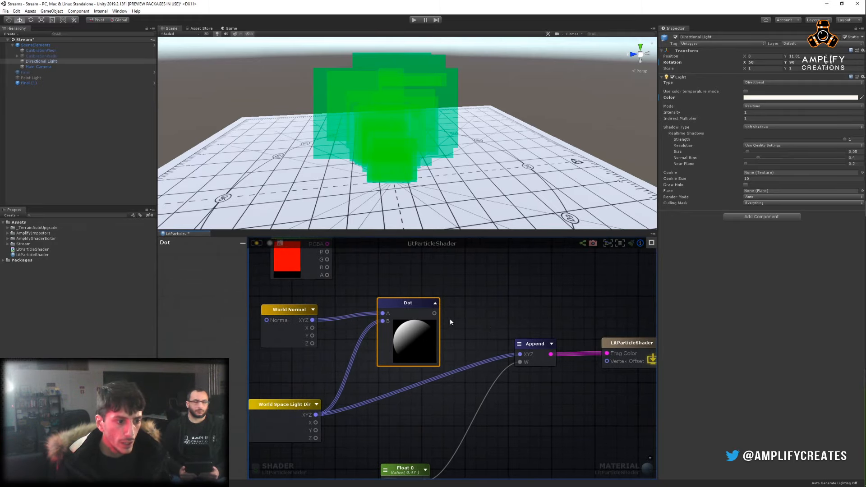
drag(434, 313, 521, 354)
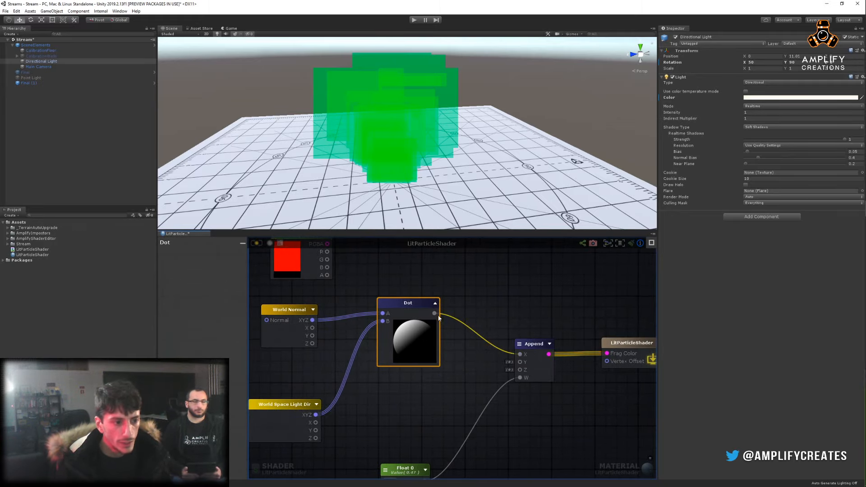
drag(435, 314, 520, 362)
drag(436, 315, 521, 371)
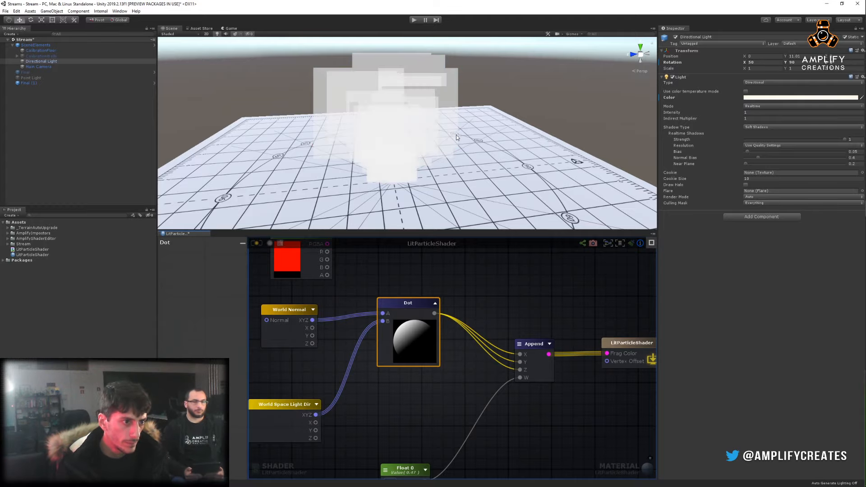
Set Float 0 to 1 and check the particles' shading in the scene from several angles around them.
middle_drag(451, 426, 461, 356)
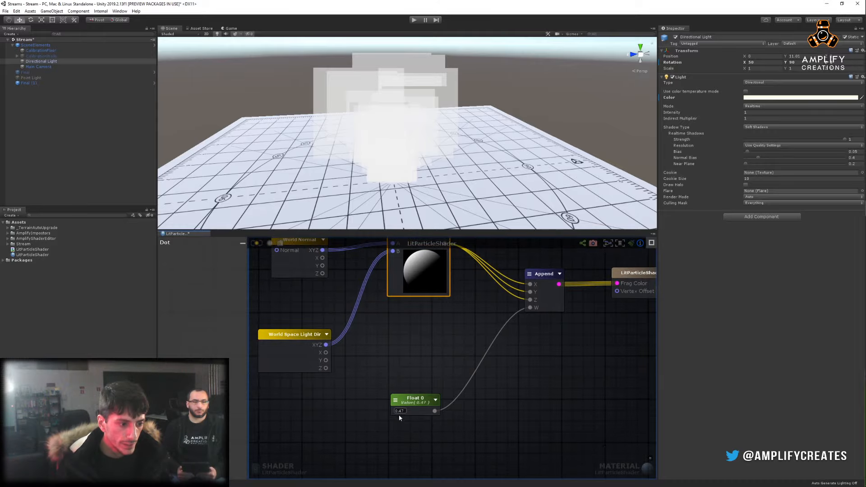
click(399, 411)
text(1)
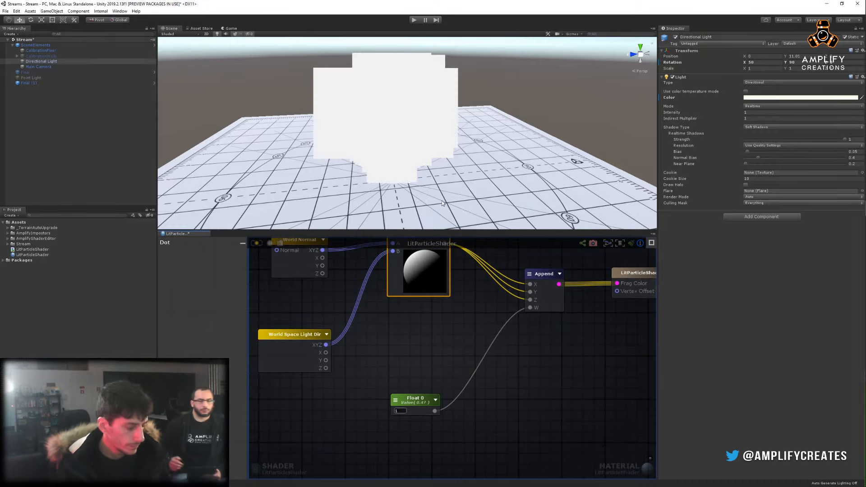
alt+drag(318, 127, 533, 124)
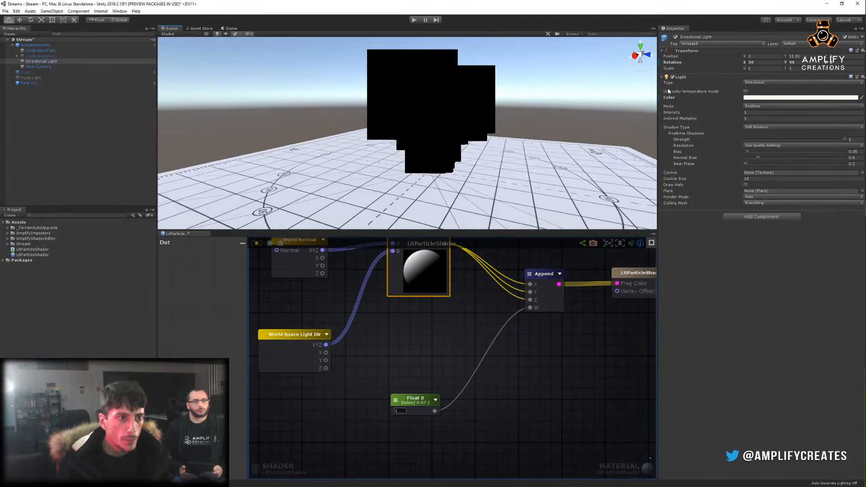
alt+drag(668, 92, 568, 131)
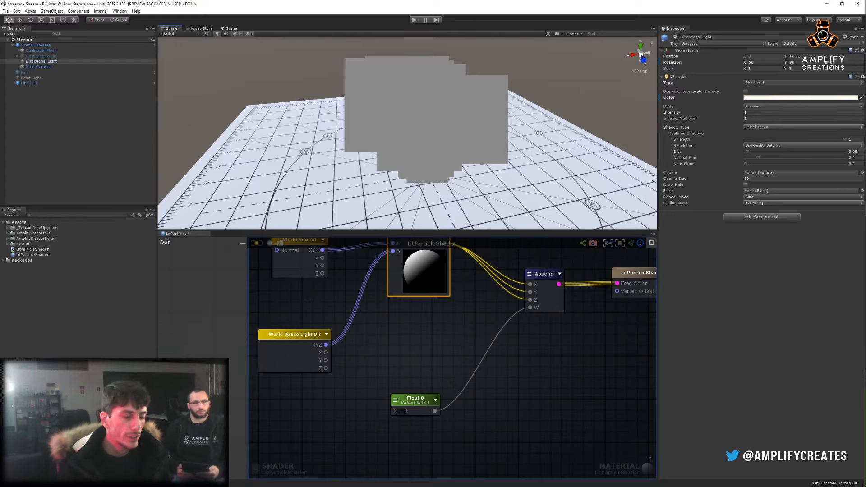
alt+drag(446, 137, 489, 173)
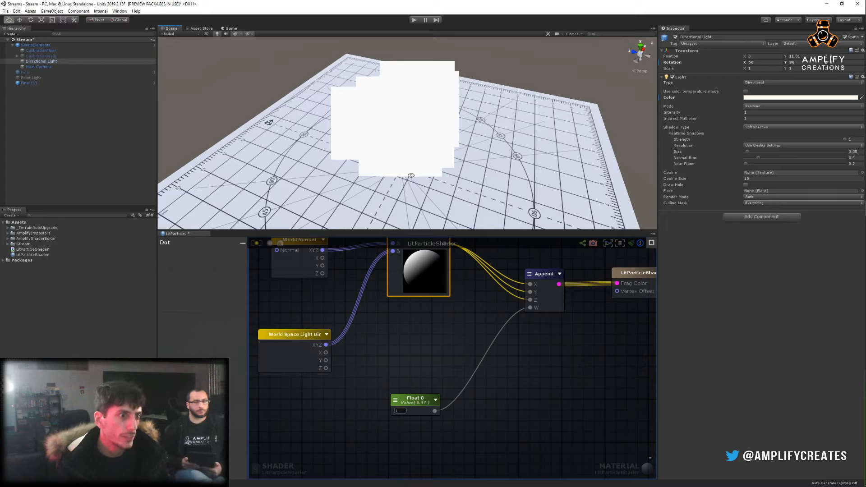
alt+drag(412, 176, 451, 168)
Move the Dot node lower so it sits between the levels of World Normal and World Space Light Dir.
middle_drag(463, 254, 489, 323)
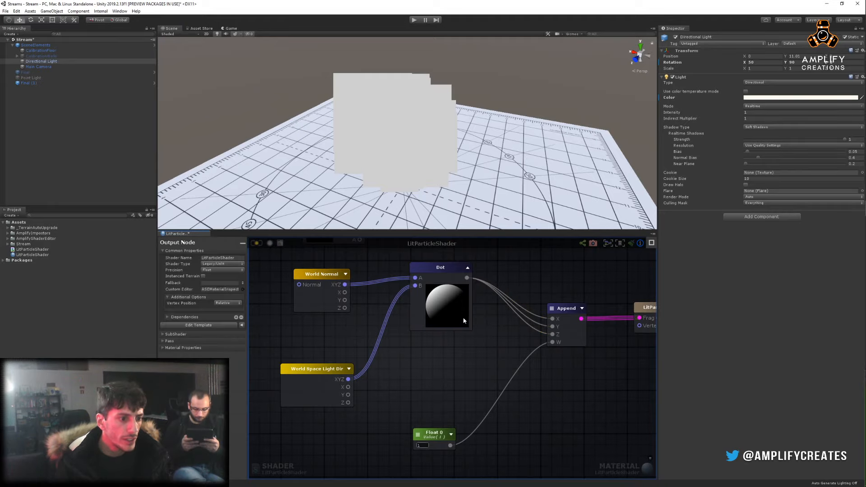
drag(463, 317, 472, 348)
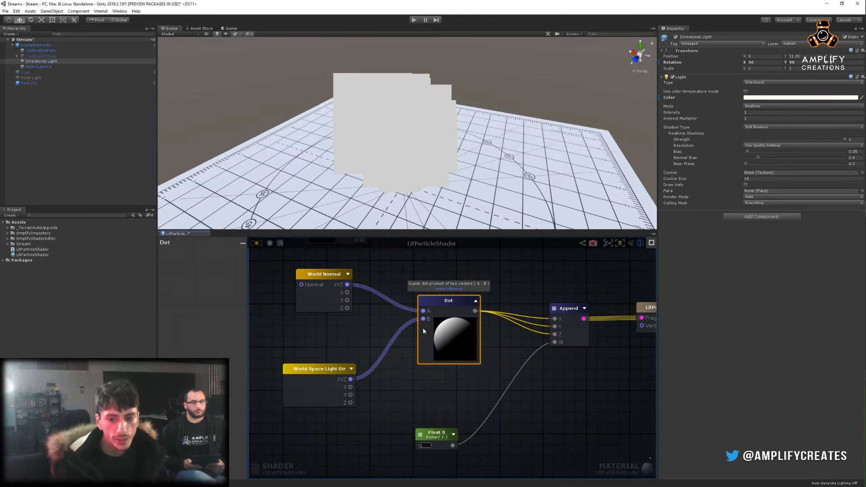
right_drag(366, 333, 461, 322)
click(461, 322)
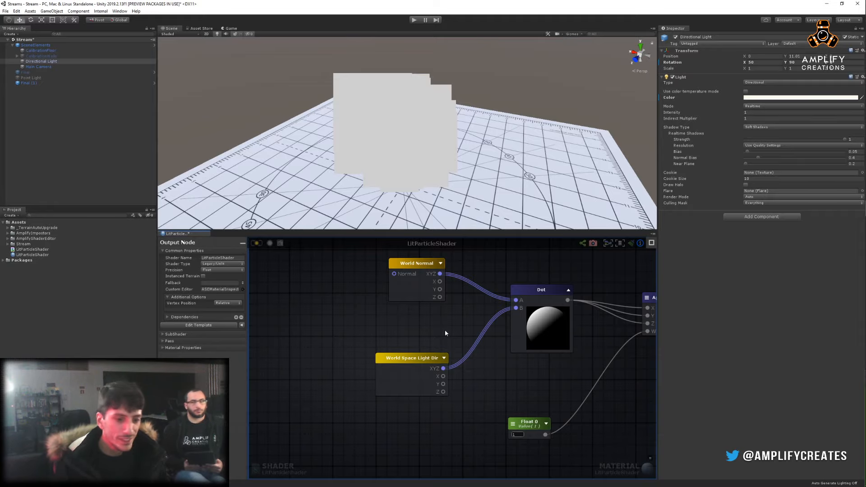
Add a Texture Coordinates node in the empty area well before World Normal and show its preview.
right_drag(367, 304, 407, 315)
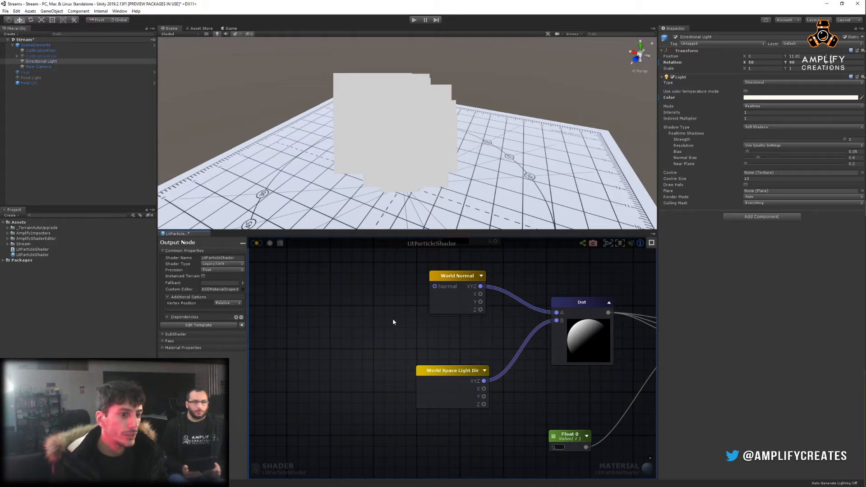
right_drag(339, 317, 503, 323)
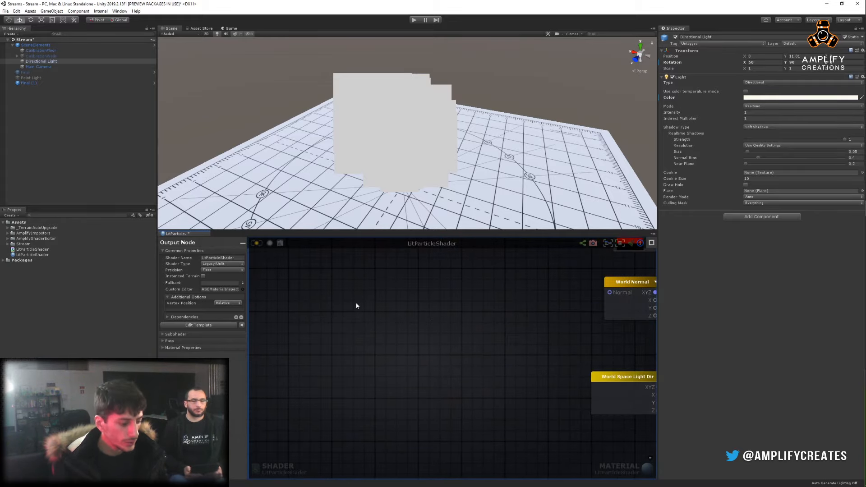
key(u)
click(290, 279)
drag(332, 286, 315, 292)
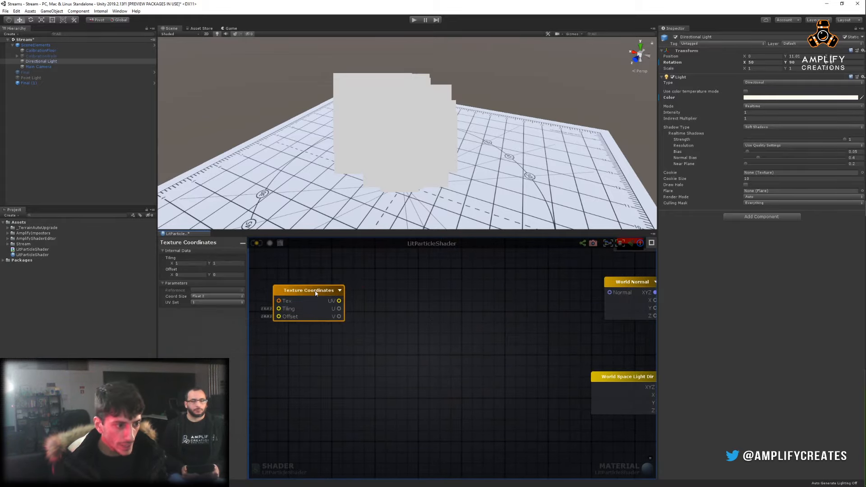
click(343, 291)
Move World Normal farther from Dot and slightly higher, and show its preview.
right_drag(469, 326, 386, 323)
drag(563, 283, 496, 267)
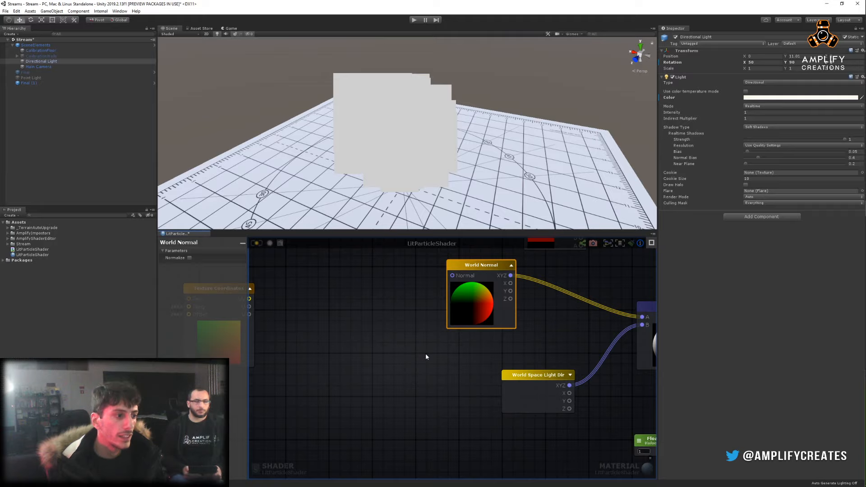
middle_drag(425, 301, 509, 292)
Set the Texture Coordinates node's tiling to 2 in both X and Y.
click(318, 280)
middle_drag(340, 268, 392, 268)
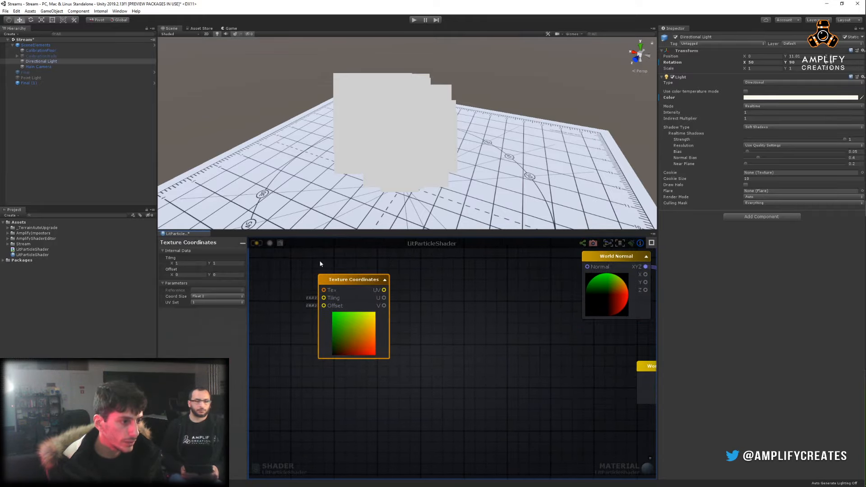
click(193, 263)
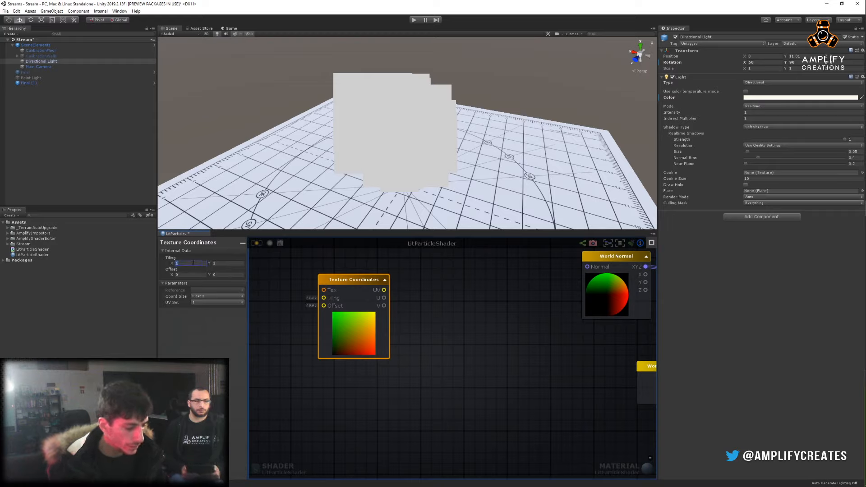
text(2)
key(Tab)
text(2)
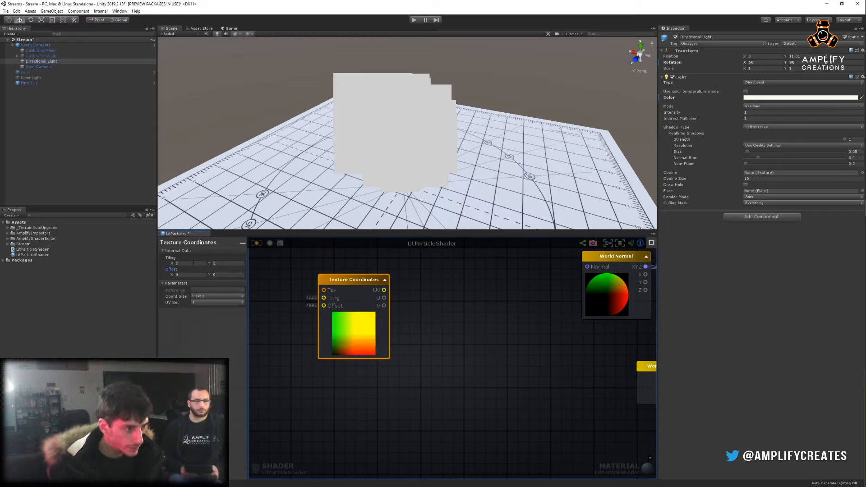
Set the Texture Coordinates node's offset to -1 in both X and Y.
key(Tab)
key(Tab)
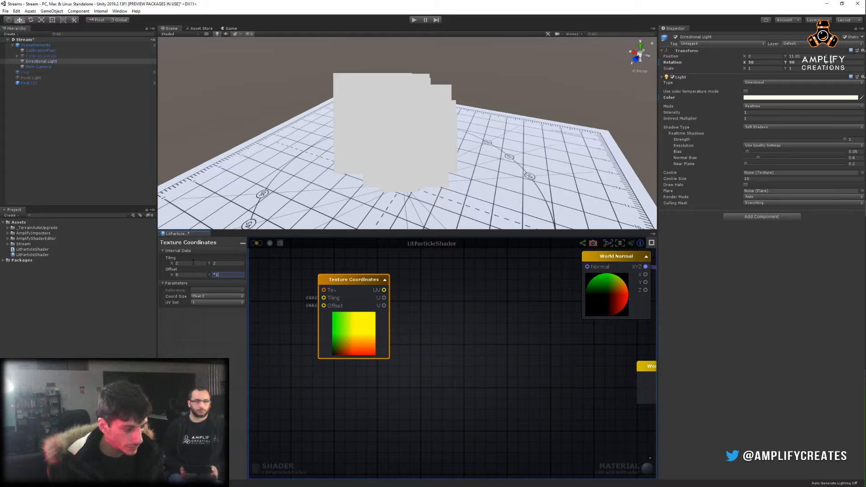
key(shift+Tab)
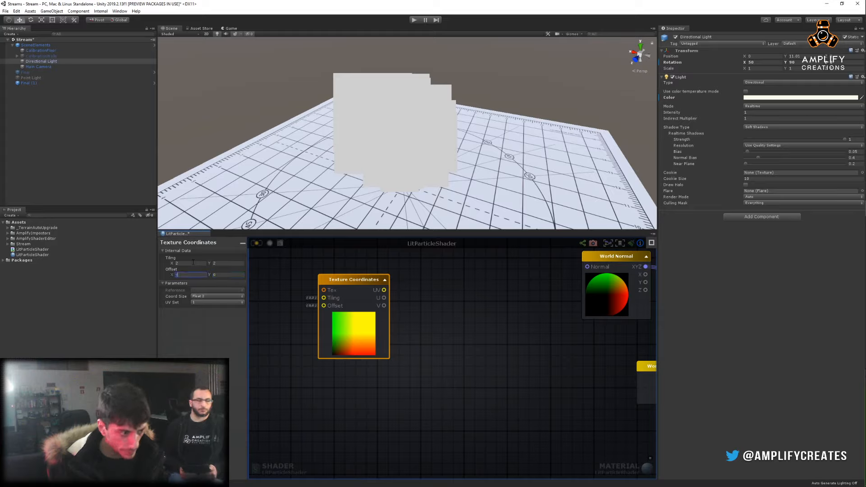
text(-1)
key(Tab)
text(-1)
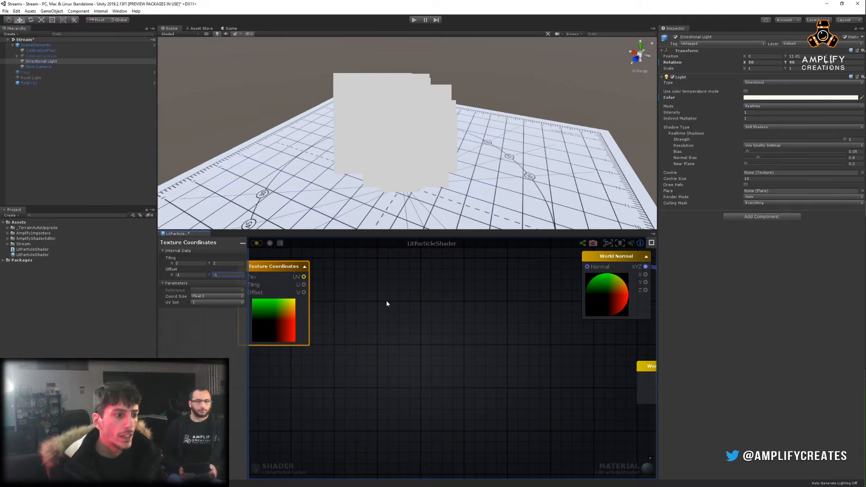
Add a second Append node between Texture Coordinates and World Normal and set its output type to Vector3.
click(474, 287)
click(473, 287)
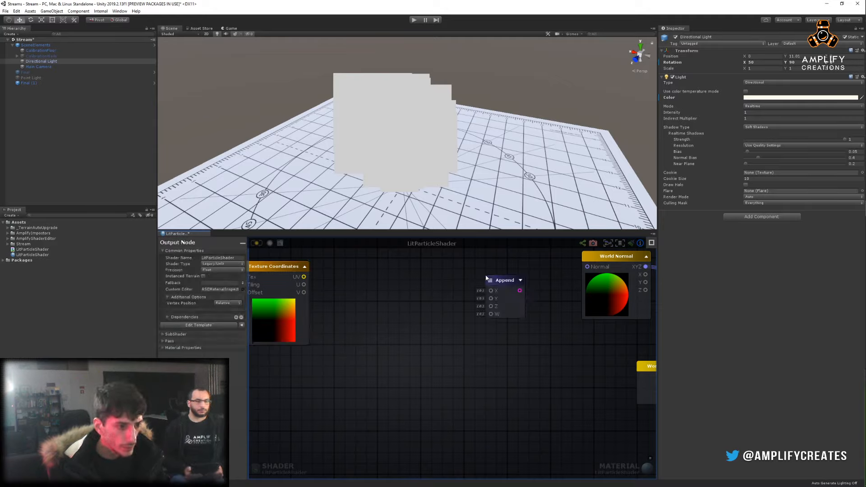
click(499, 280)
click(502, 289)
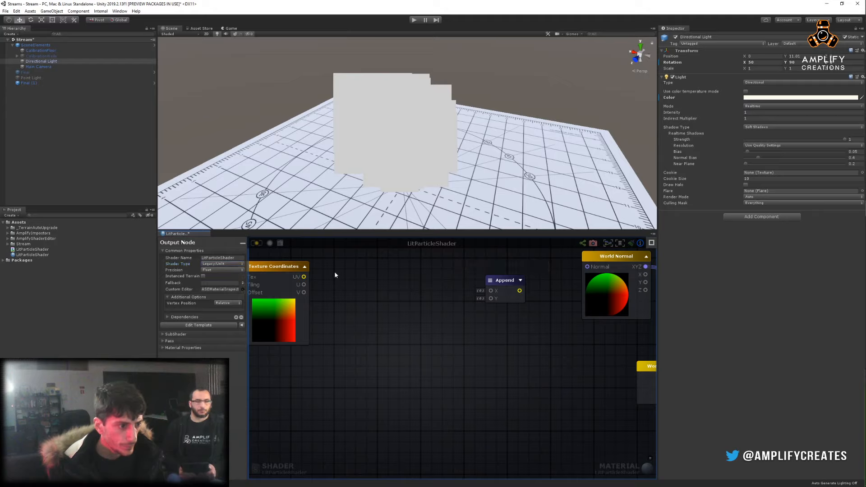
click(501, 280)
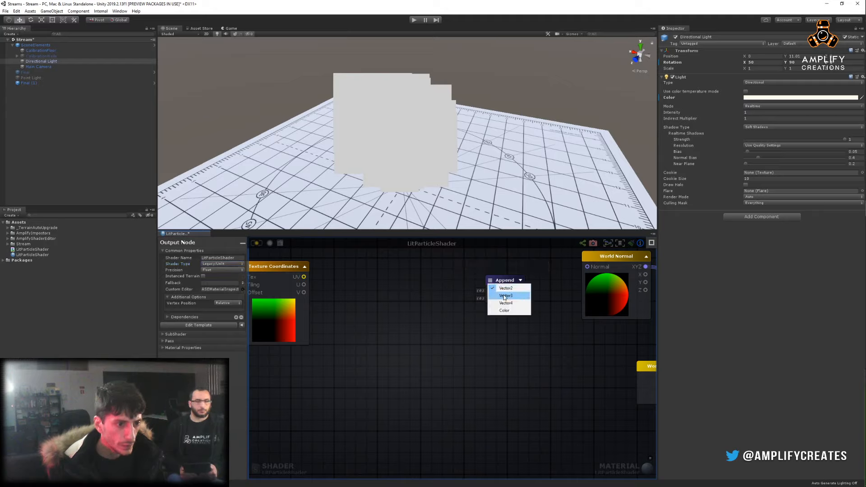
click(502, 296)
Connect Texture Coordinates' UV output to the new Append's XY input, move Append closer to World Normal and show its preview.
drag(304, 277, 492, 291)
drag(508, 284, 529, 275)
click(531, 275)
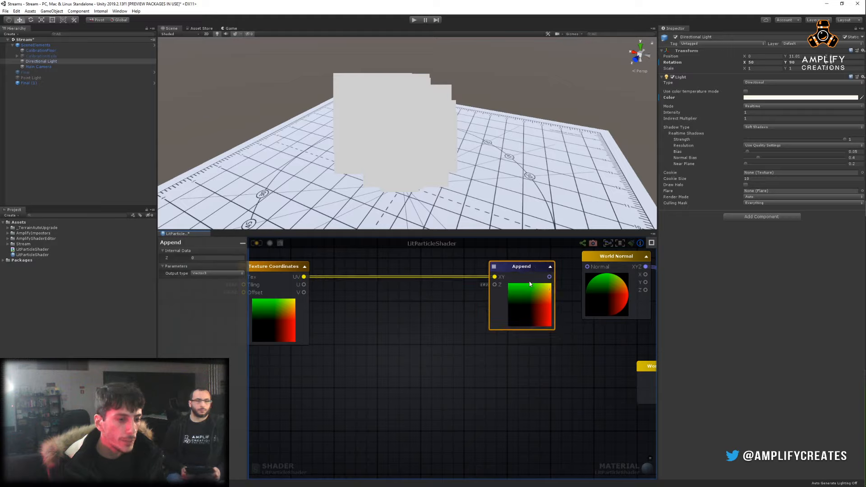
middle_drag(409, 308, 428, 316)
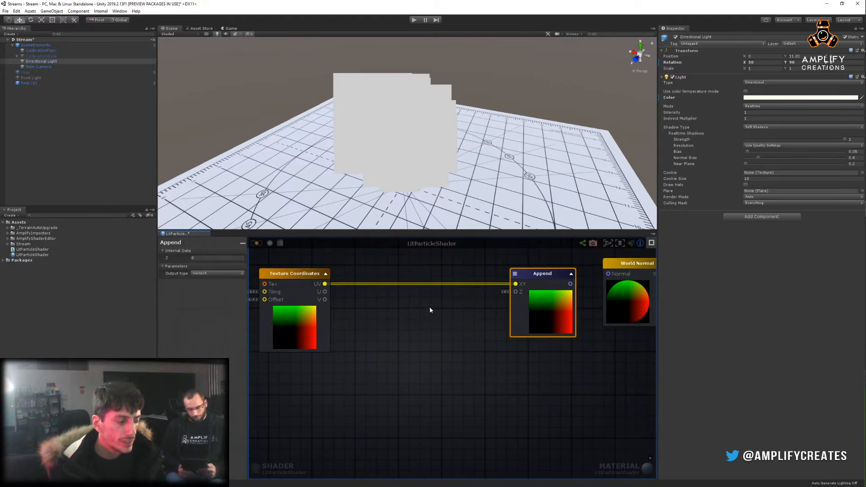
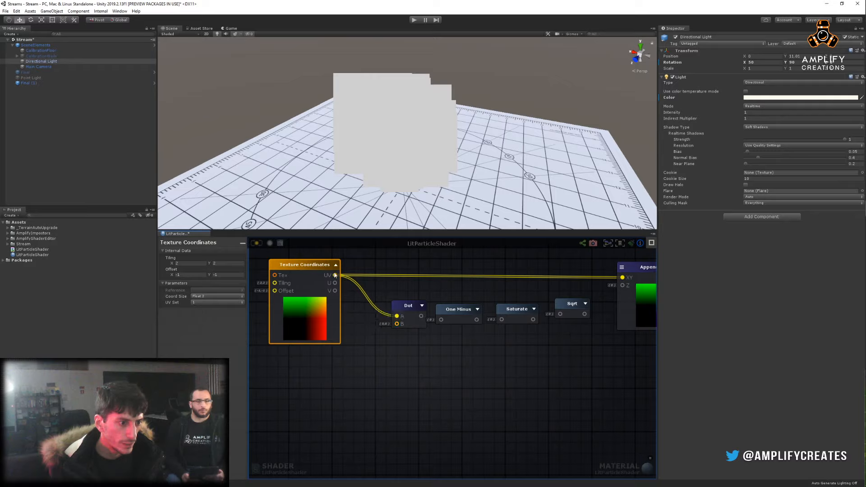
Connect Texture Coordinates' UV output to the Dot's B input, feed Dot into One Minus, and show both nodes' previews.
drag(408, 308, 380, 308)
click(394, 306)
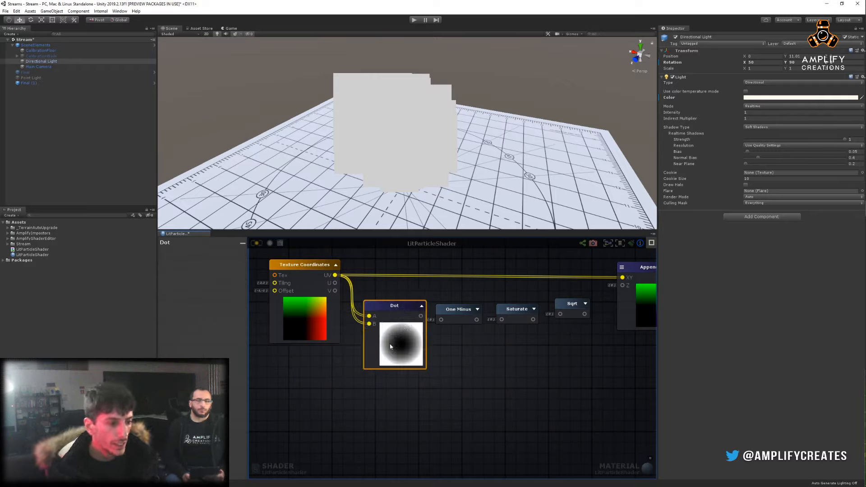
drag(416, 348, 409, 341)
mouse_move(449, 315)
mouse_down()
mouse_move(424, 311)
mouse_move(459, 311)
mouse_up()
click(468, 302)
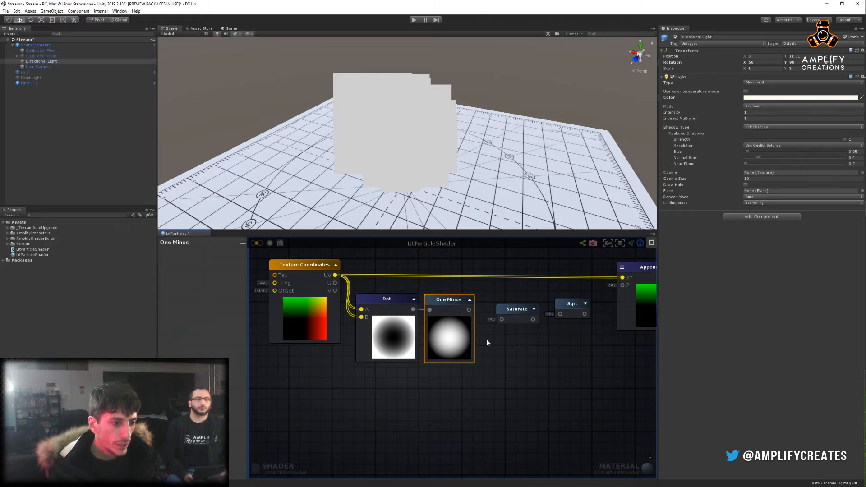
Chain One Minus through Saturate and Sqrt into Append's Z input, with Sqrt's preview shown.
middle_drag(510, 345, 467, 342)
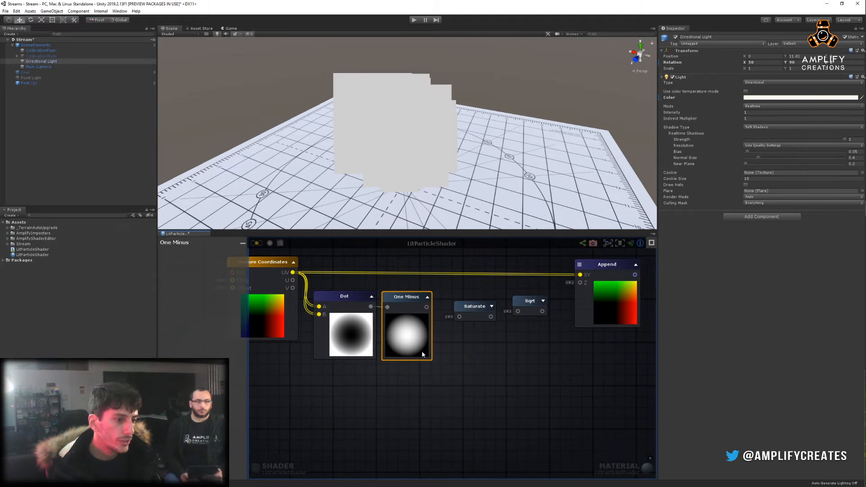
middle_drag(424, 349, 385, 356)
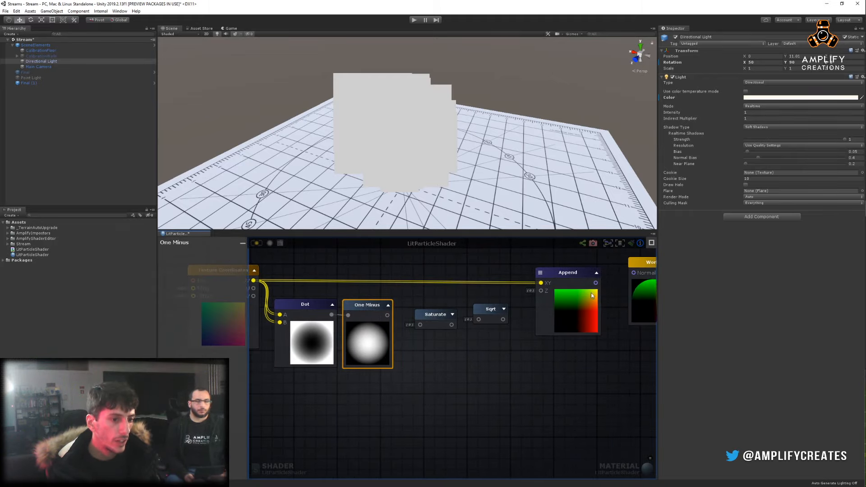
drag(387, 316, 471, 309)
middle_drag(518, 322, 379, 346)
drag(410, 332, 415, 317)
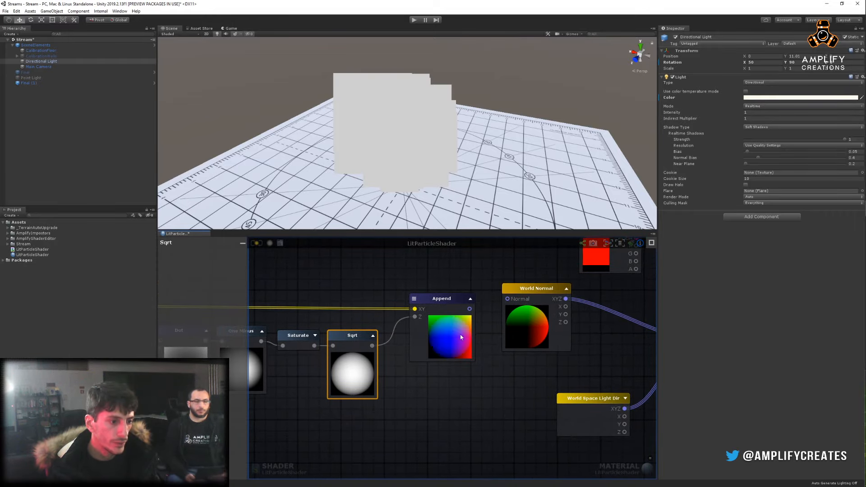
middle_drag(500, 342, 411, 331)
scroll(394, 344, down, 5)
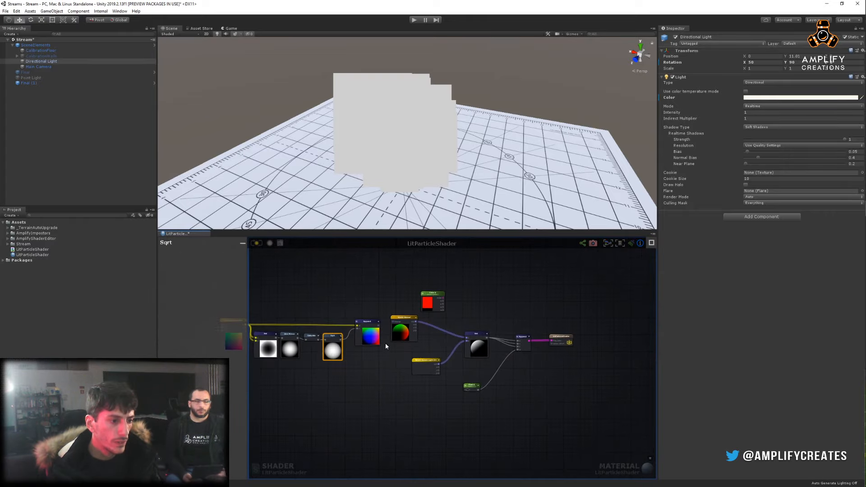
scroll(378, 346, up, 5)
middle_drag(339, 307, 410, 330)
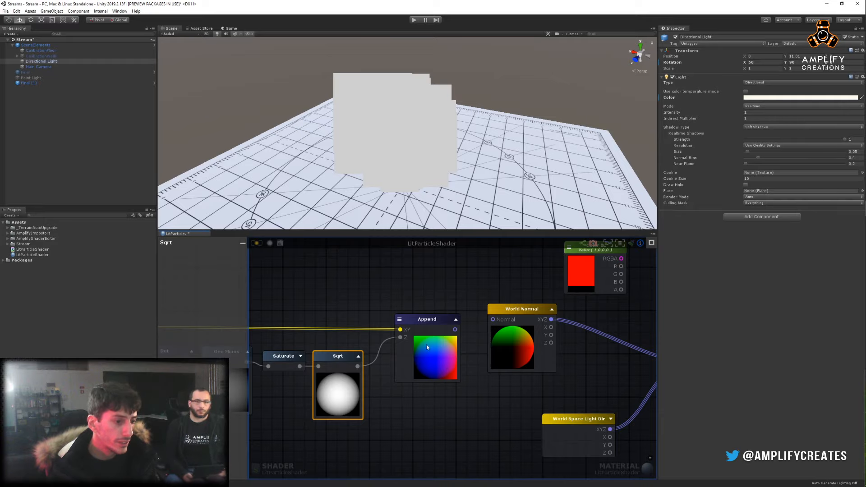
Move World Normal out of the way and connect the spherical-normal Append's output to the lighting Dot's A input.
middle_drag(515, 281, 400, 256)
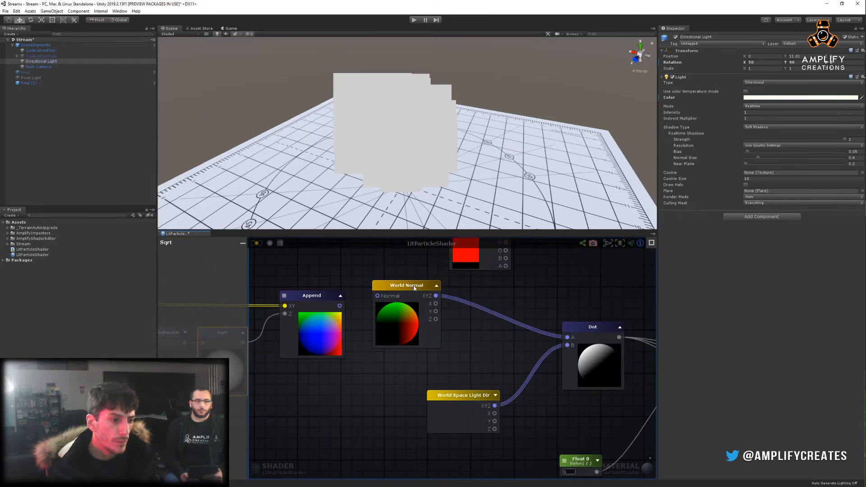
drag(423, 336, 395, 264)
middle_drag(423, 275, 429, 323)
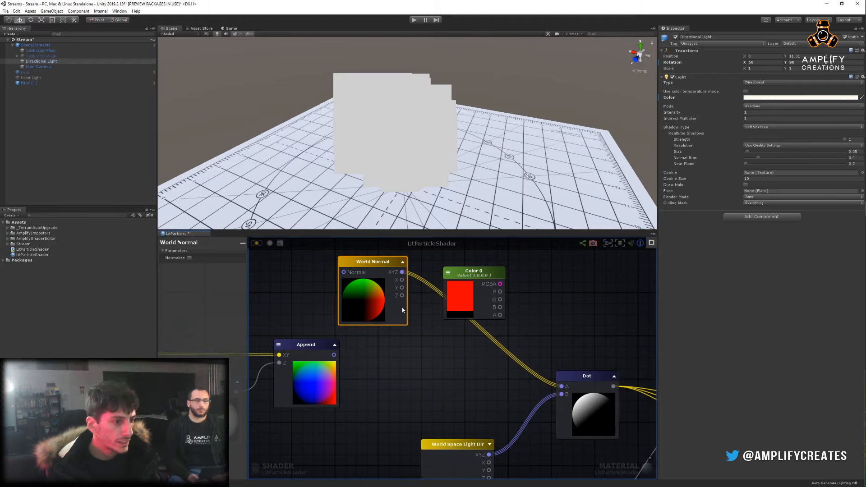
middle_drag(597, 407, 519, 367)
middle_drag(358, 349, 366, 302)
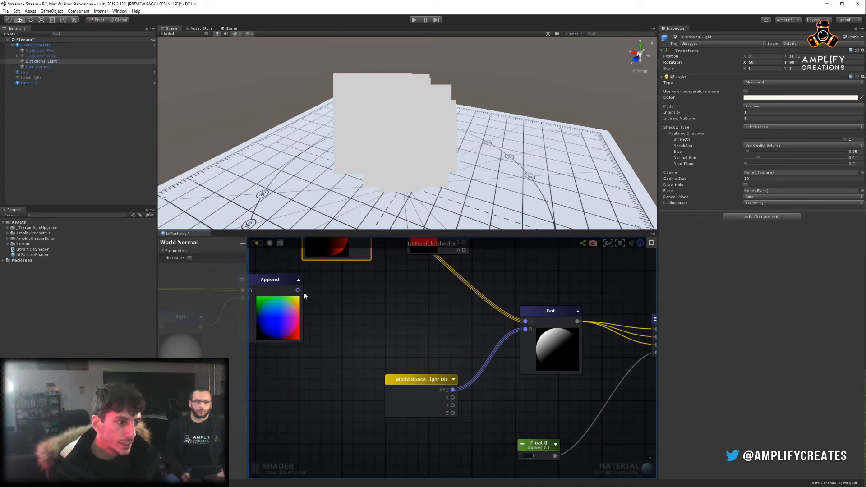
drag(298, 290, 525, 321)
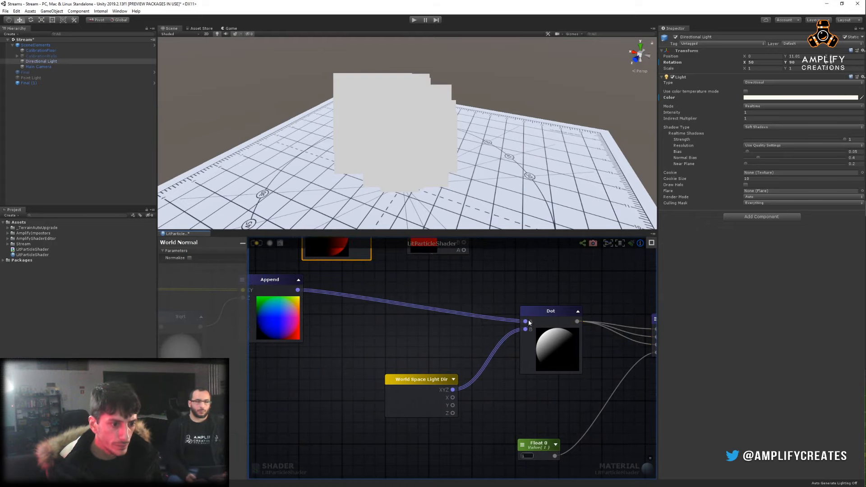
Delete the unused World Normal and Color 0 nodes together.
scroll(454, 290, down, 4)
middle_drag(454, 288, 449, 334)
drag(354, 271, 473, 303)
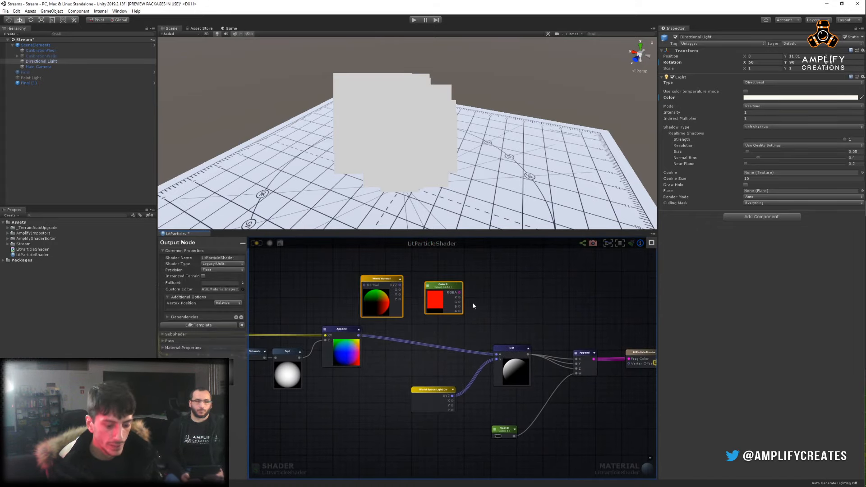
key(Delete)
Update the shader and examine the particles' new shading from several angles in the scene.
scroll(461, 308, down, 5)
middle_drag(402, 284, 434, 291)
drag(324, 303, 439, 347)
click(438, 347)
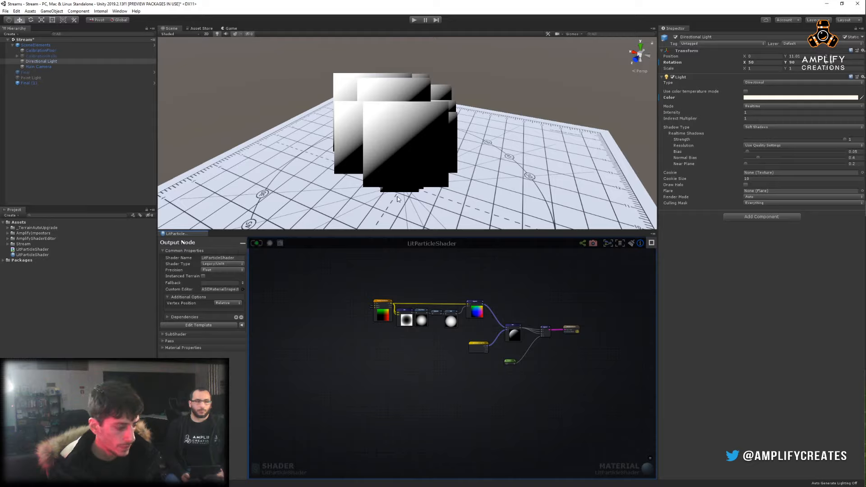
alt+drag(505, 156, 325, 149)
alt+drag(653, 198, 650, 188)
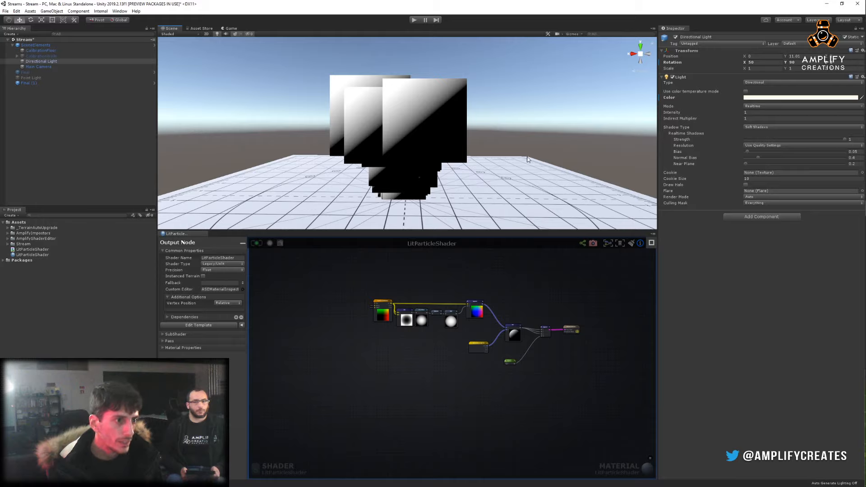
alt+drag(527, 159, 339, 100)
Move the World Space Light Dir node farther from the Dot node to open up space between them.
scroll(496, 306, up, 5)
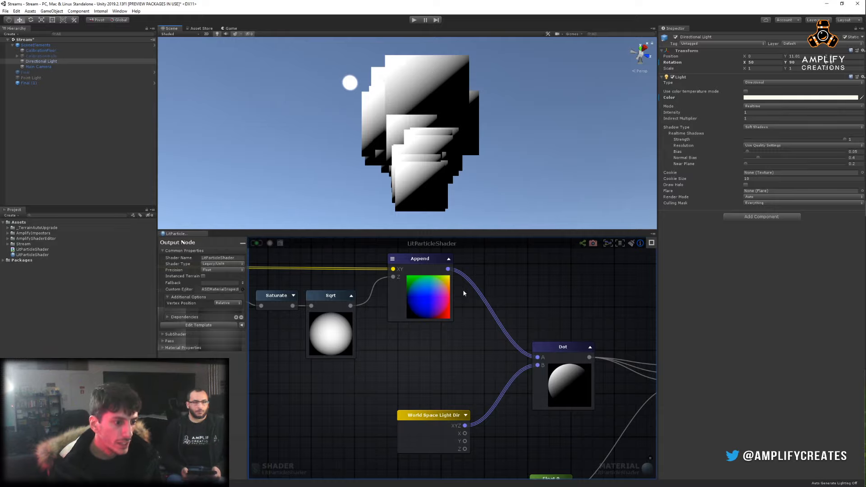
middle_drag(471, 374, 494, 277)
drag(462, 346, 396, 368)
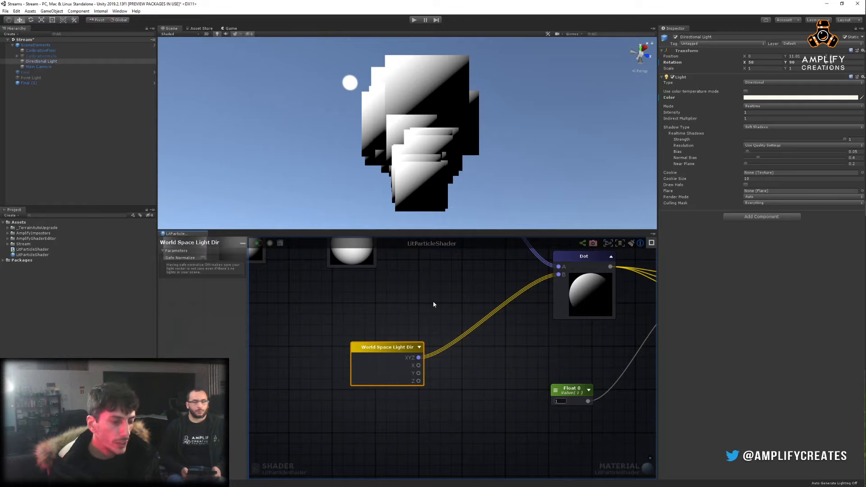
middle_drag(489, 274, 458, 303)
drag(355, 394, 391, 397)
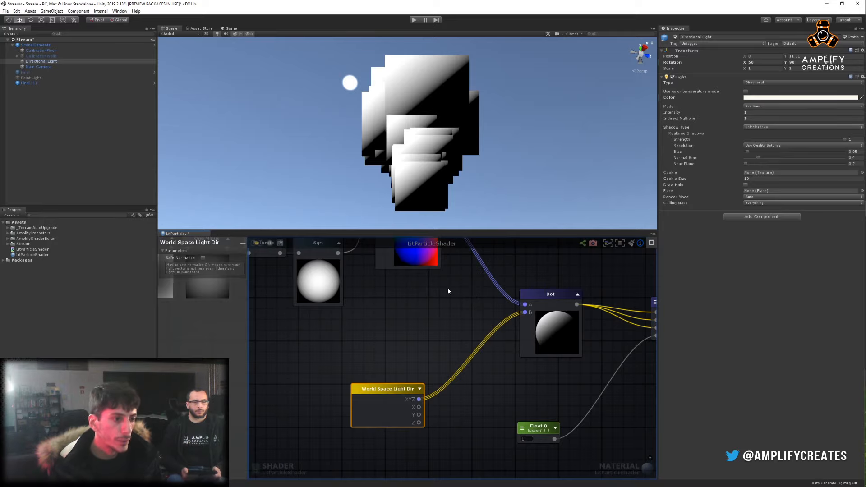
middle_drag(446, 304, 480, 346)
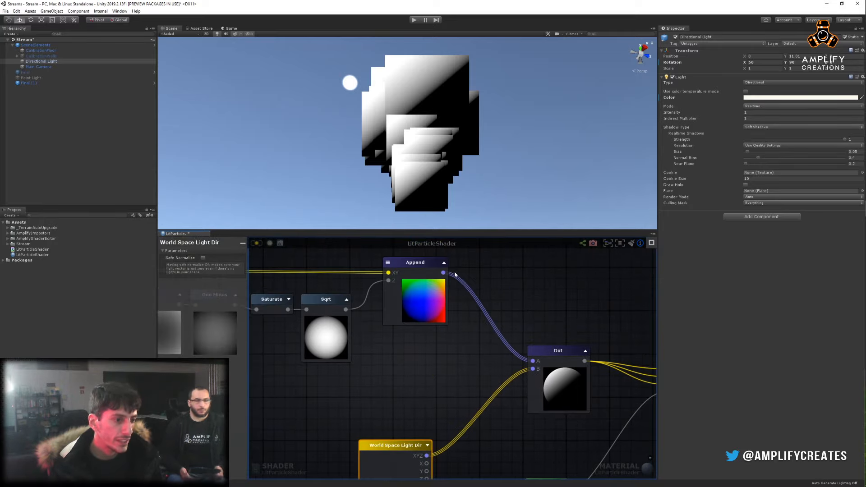
Frame the nodes from Texture Coordinates to the Vector3 Append in a comment, and World Space Light Dir in a second comment.
scroll(438, 338, down, 5)
drag(307, 287, 463, 357)
key(c)
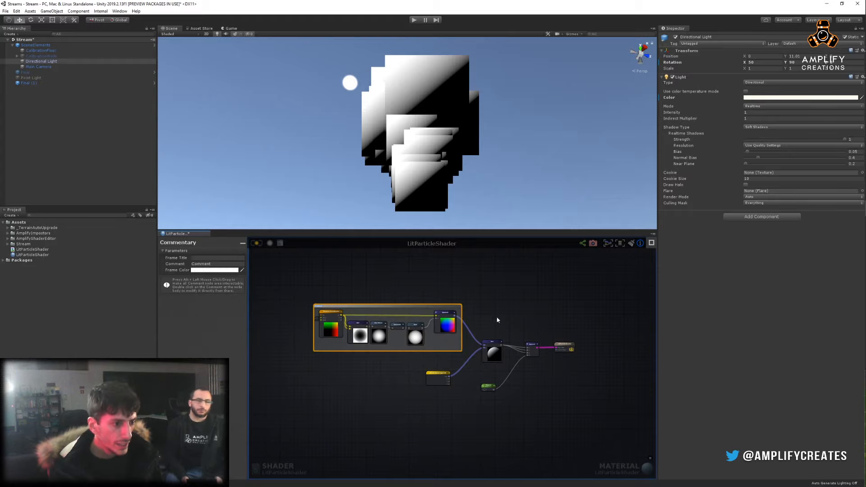
click(498, 307)
click(445, 378)
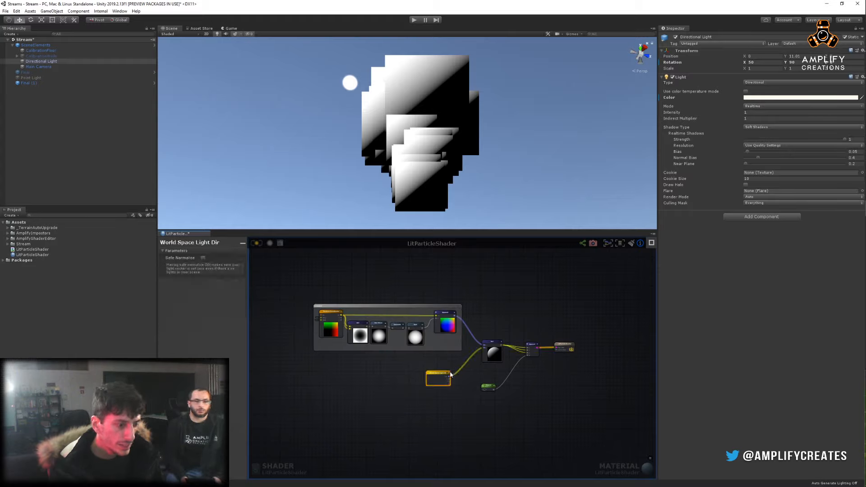
key(c)
scroll(488, 370, up, 3)
click(455, 369)
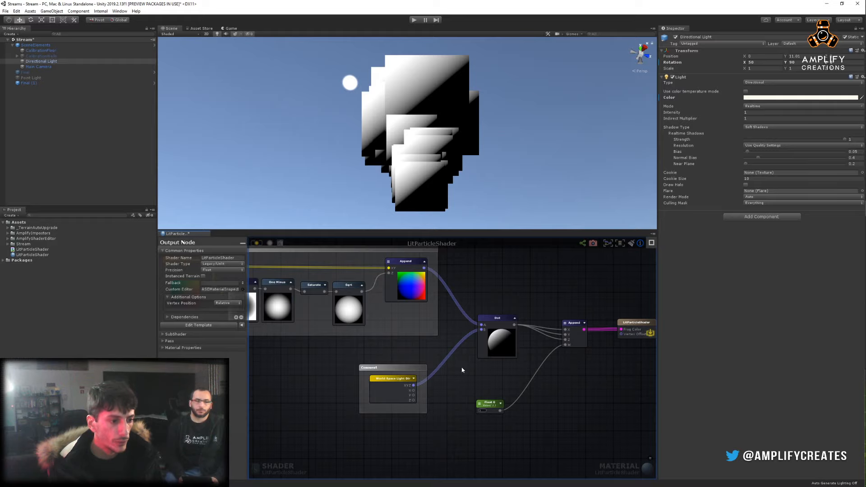
Adjust the World Space Light Dir node's position inside its comment frame.
middle_drag(461, 370, 424, 357)
middle_drag(419, 268, 459, 306)
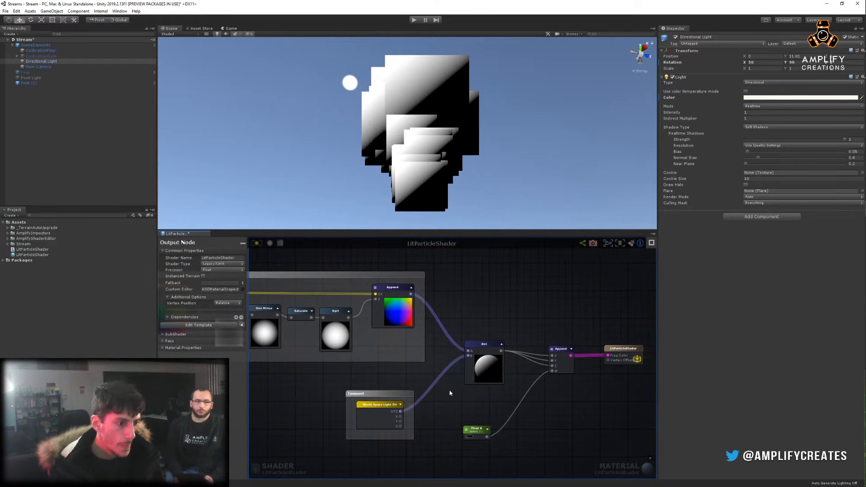
middle_drag(449, 393, 441, 332)
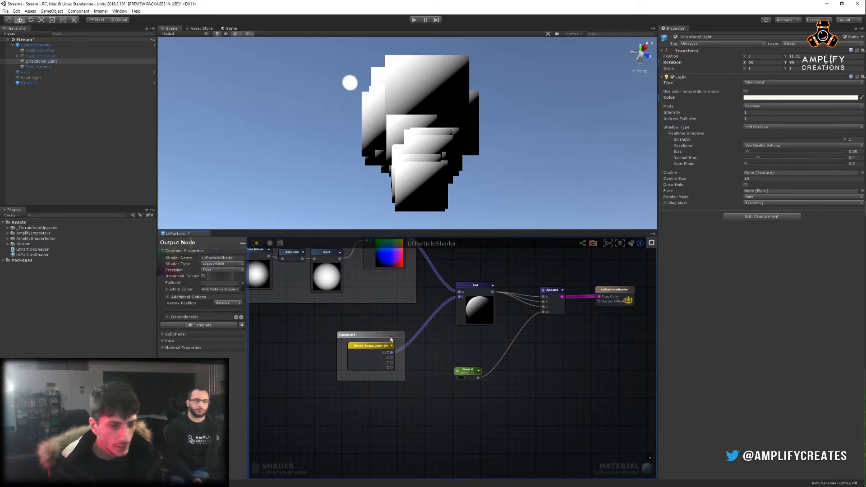
scroll(392, 345, up, 3)
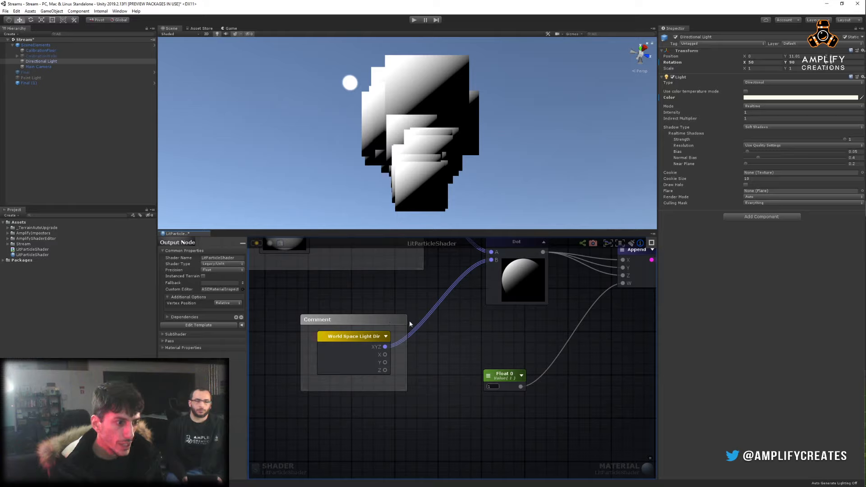
drag(368, 345, 365, 357)
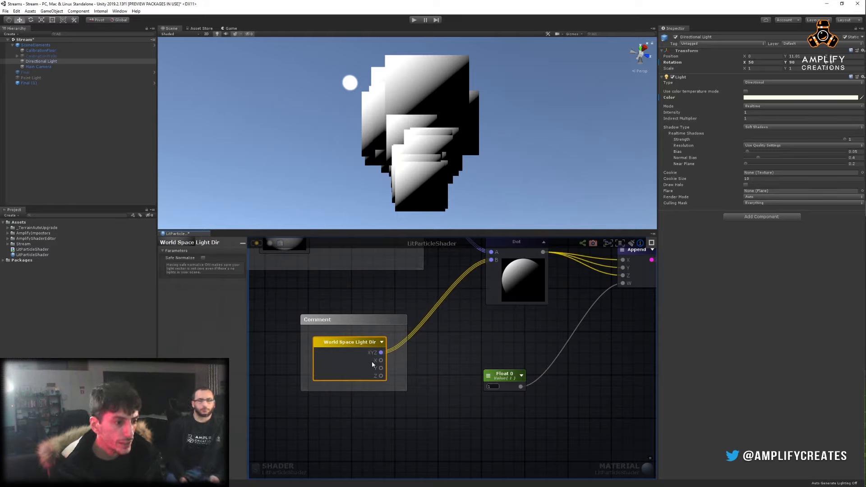
drag(360, 367, 363, 366)
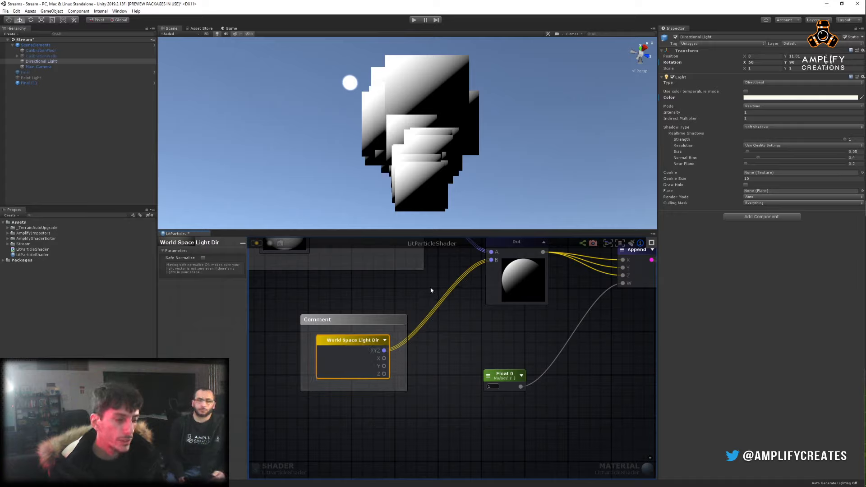
Add a Transform Direction node near World Space Light Dir, just above its comment frame.
middle_drag(431, 291, 432, 354)
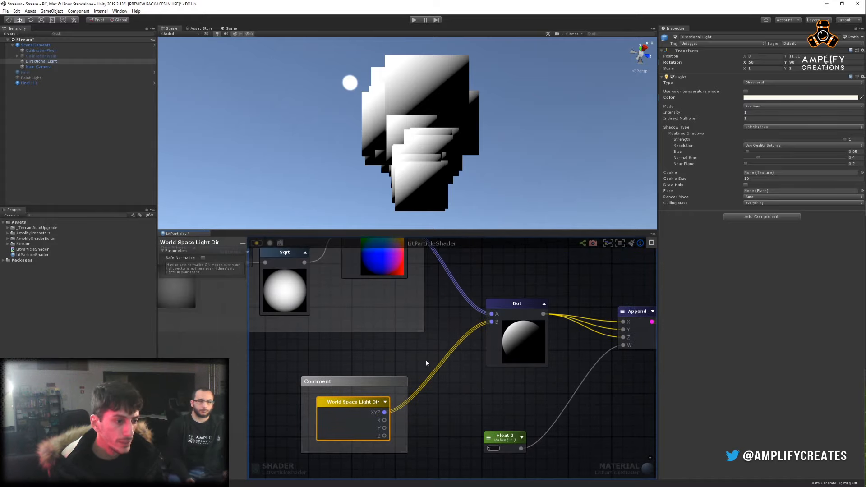
middle_drag(436, 368, 444, 330)
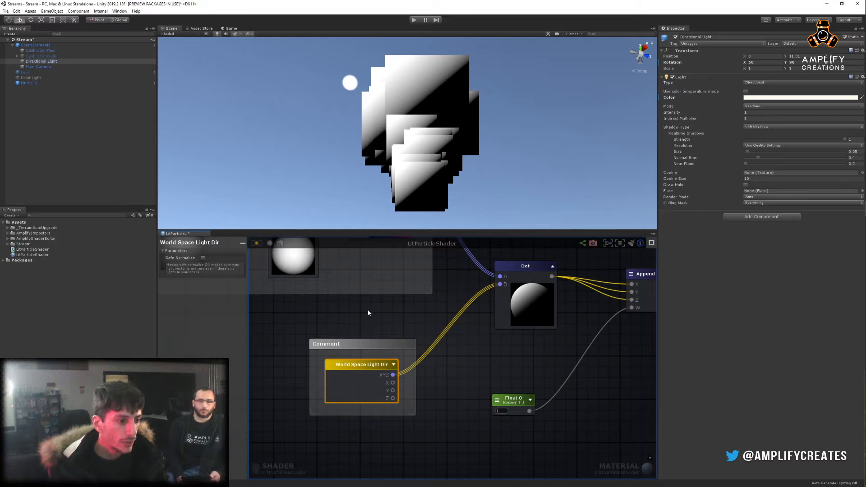
right_click(386, 317)
text(tr)
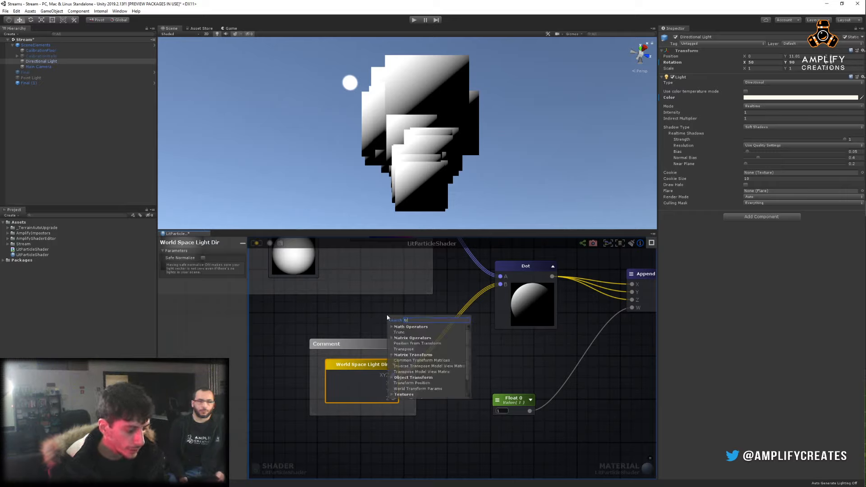
text(ansfor)
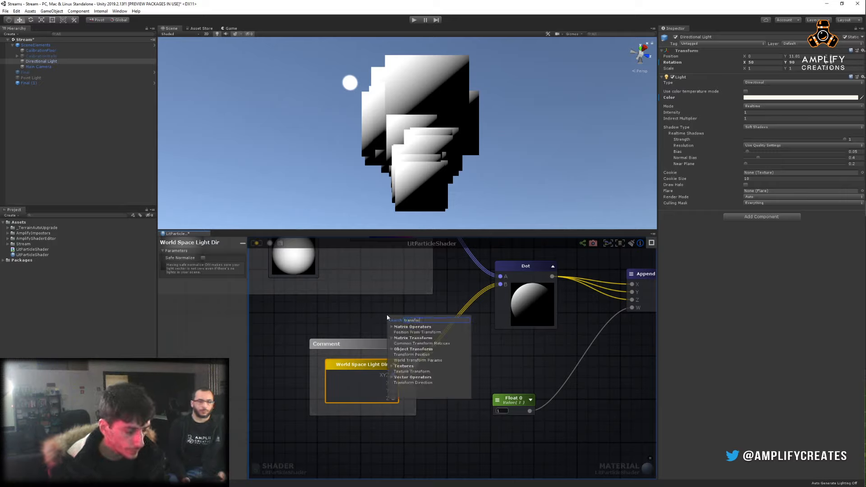
text( dir)
key(Down)
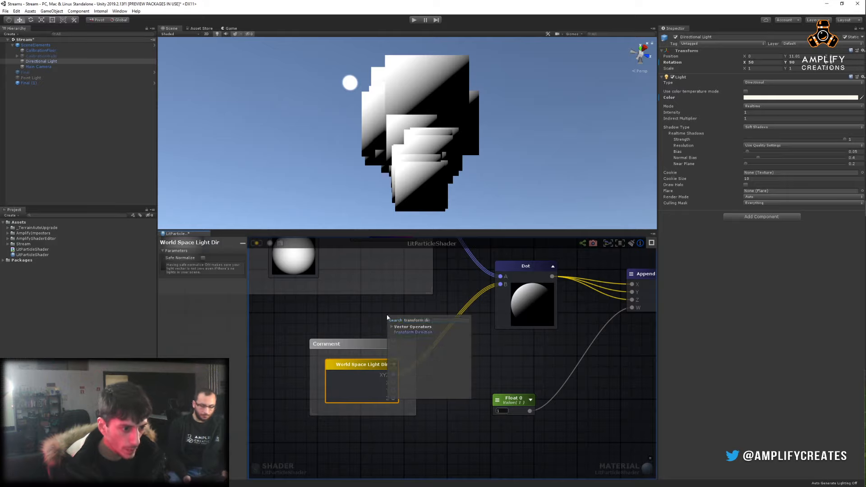
key(Return)
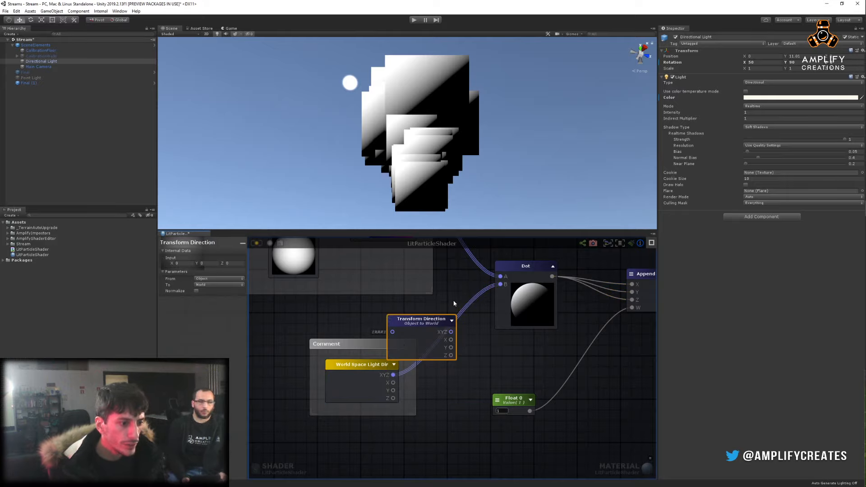
drag(415, 330, 411, 320)
Set Transform Direction to convert from World to View and move it between World Space Light Dir and Dot.
click(212, 279)
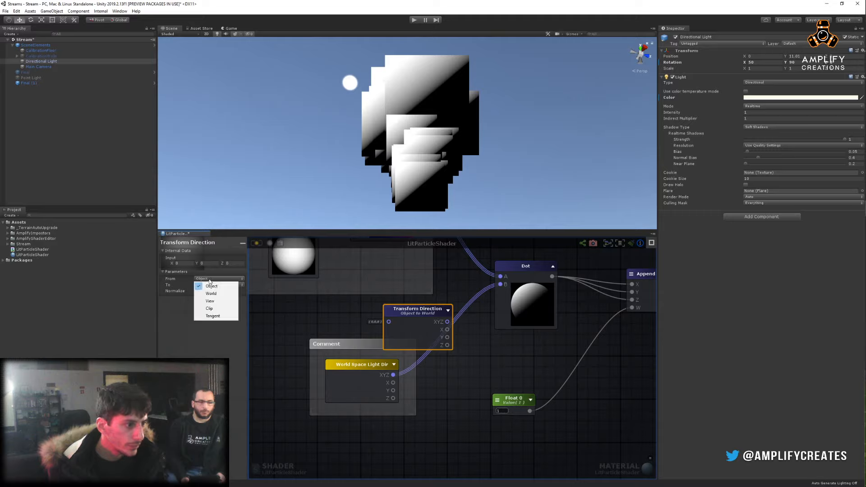
click(208, 289)
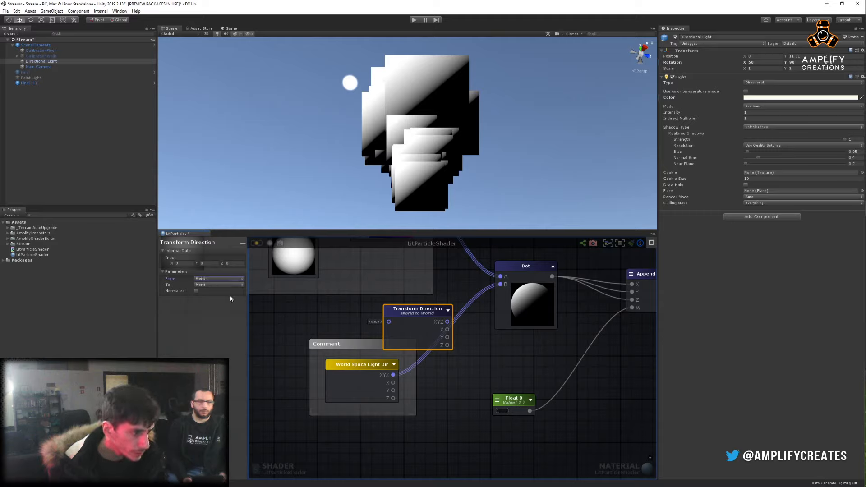
click(218, 285)
click(212, 301)
drag(402, 327, 433, 324)
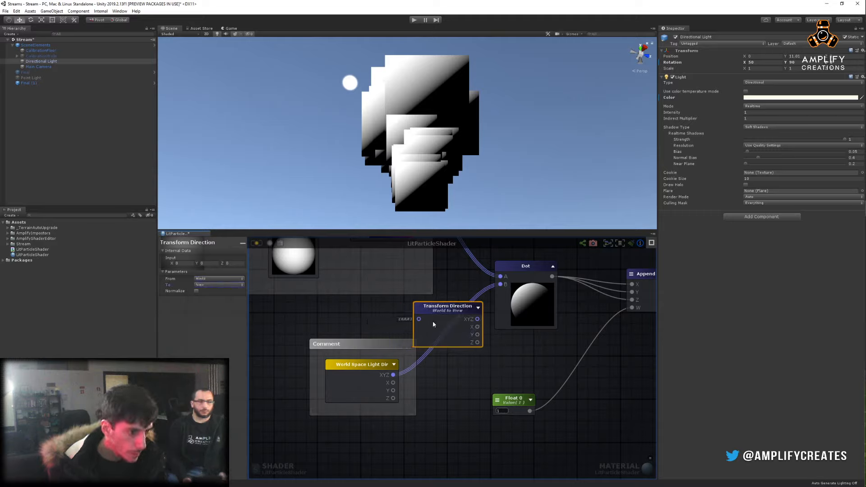
Connect World Space Light Dir's XYZ to the Transform Direction input and delete the comment frame around the light node.
drag(374, 369, 350, 314)
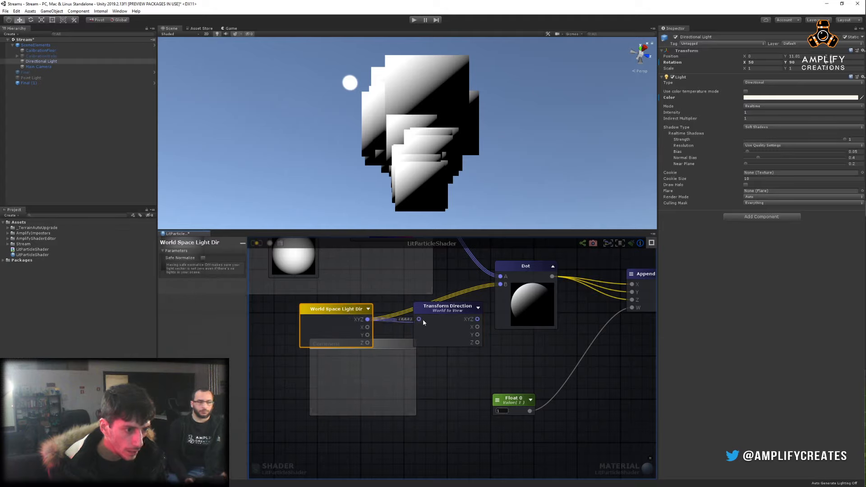
click(399, 343)
drag(399, 343, 392, 384)
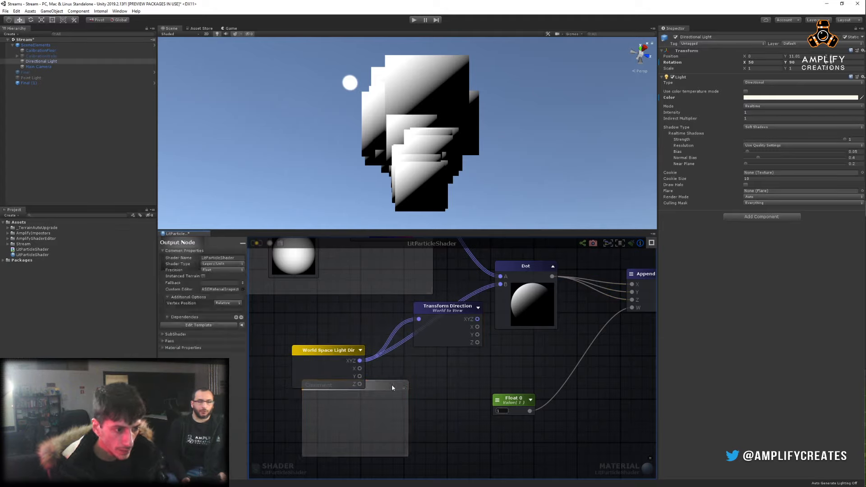
key(Delete)
Feed Transform Direction's XYZ output into Dot's B input, tidy the two light nodes together and recompile the shader.
drag(453, 318, 430, 363)
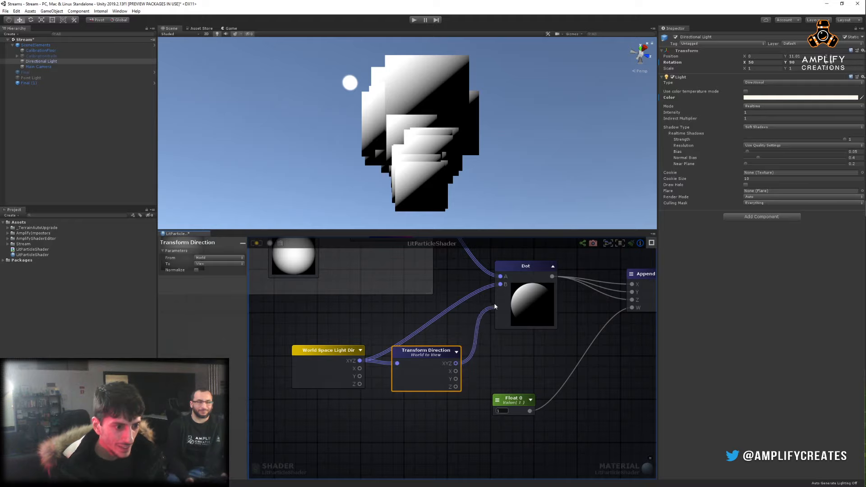
drag(326, 329, 442, 398)
drag(436, 353, 394, 339)
middle_drag(447, 309, 384, 361)
middle_drag(424, 284, 336, 332)
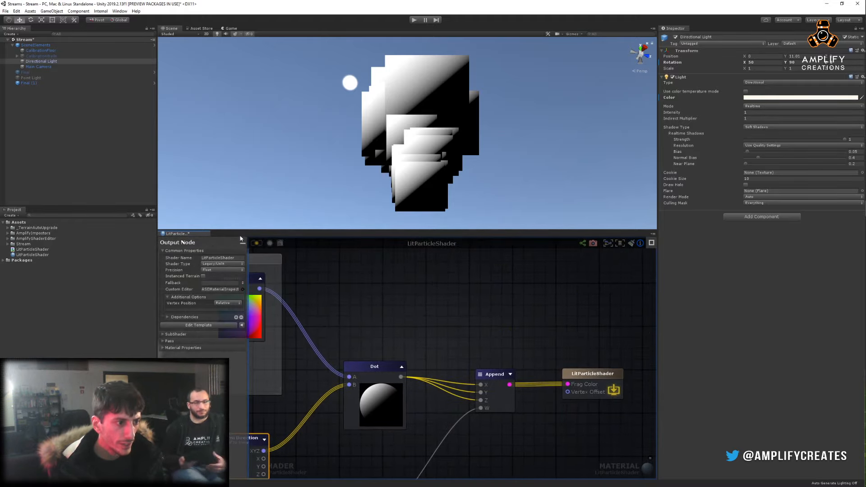
click(255, 244)
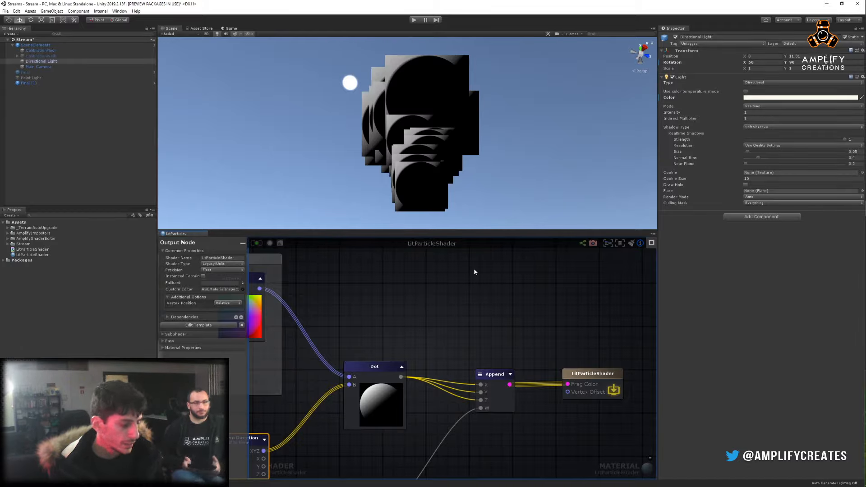
Examine the particle lighting in the scene from several angles and distances.
key(alt)
alt+drag(552, 145, 512, 253)
alt+drag(470, 180, 411, 92)
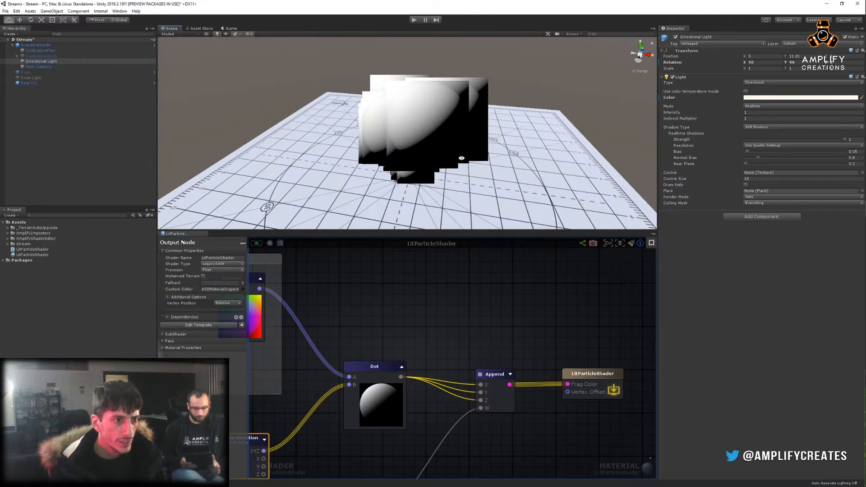
alt+drag(462, 158, 462, 115)
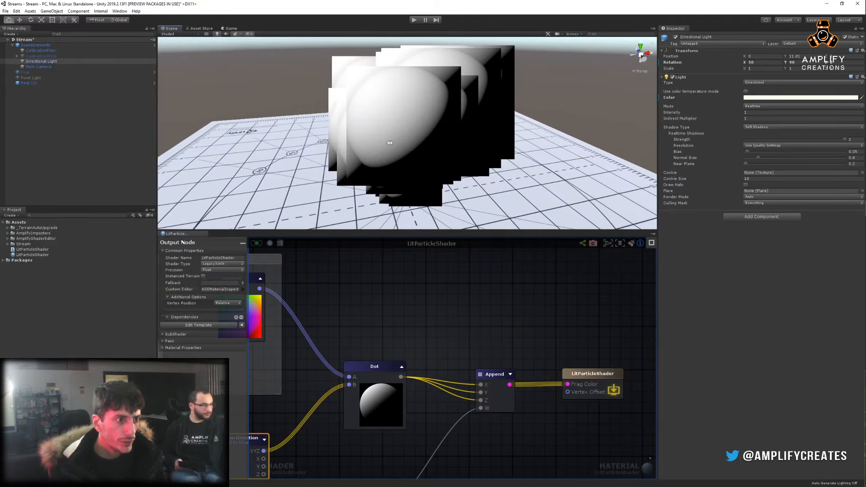
mouse_move(390, 143)
alt+mouse_down()
mouse_move(509, 146)
mouse_move(518, 112)
mouse_move(534, 112)
mouse_move(684, 126)
mouse_move(776, 175)
mouse_move(583, 172)
mouse_move(383, 148)
alt+mouse_up()
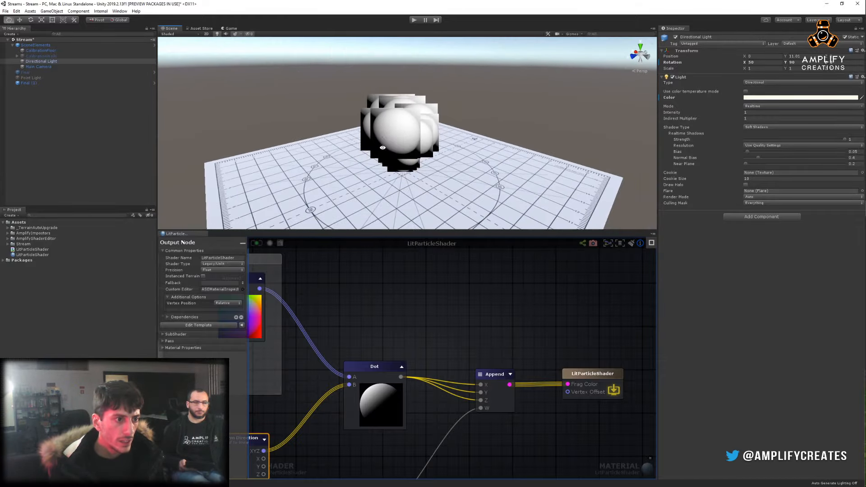
Connect One Minus to the final Append's W input in place of Float 0, delete the Float 0 node and recompile the shader.
scroll(448, 260, down, 6)
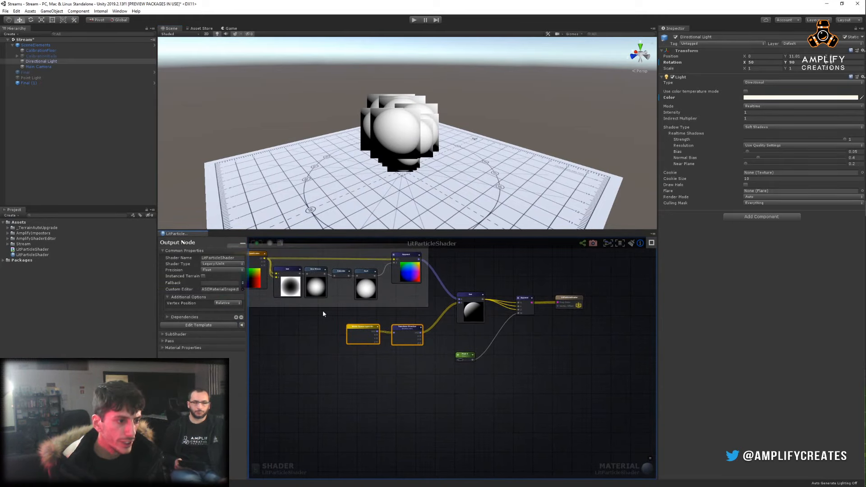
scroll(297, 308, up, 4)
right_drag(332, 357, 380, 356)
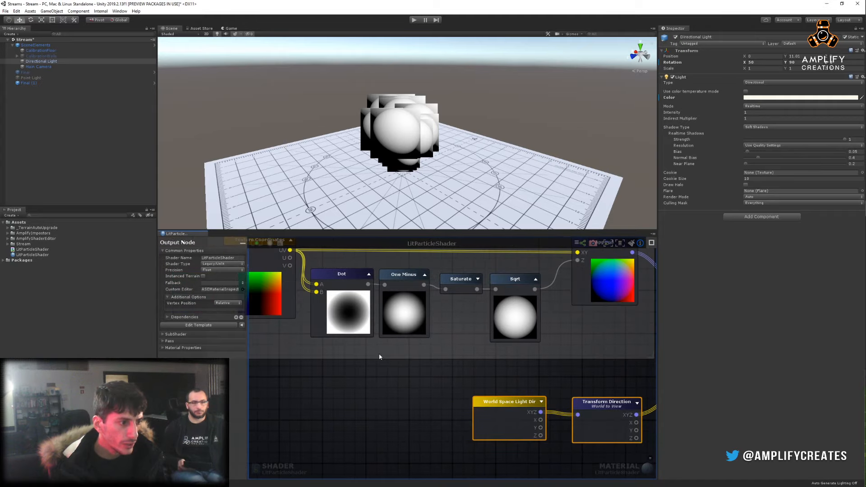
right_drag(400, 390, 323, 292)
scroll(320, 280, down, 4)
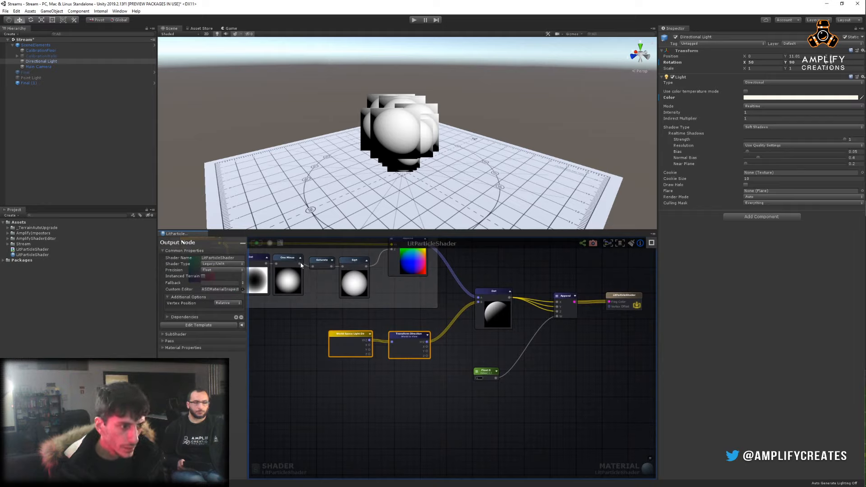
drag(302, 265, 555, 317)
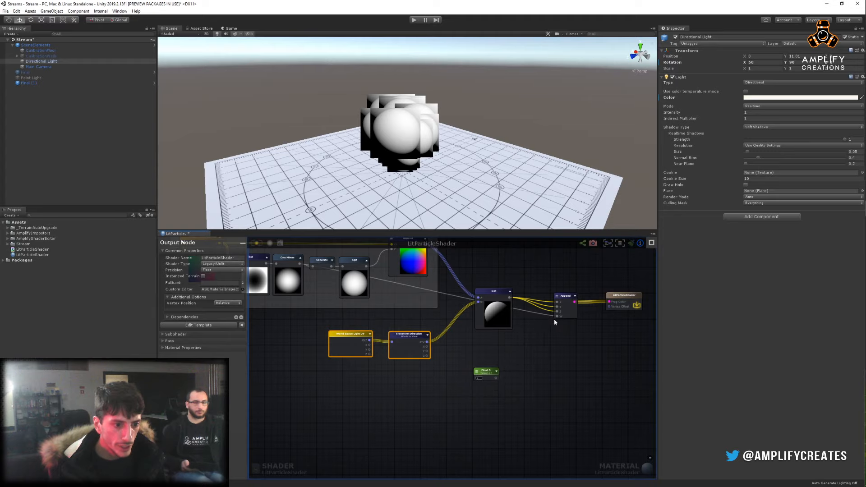
click(486, 370)
key(Delete)
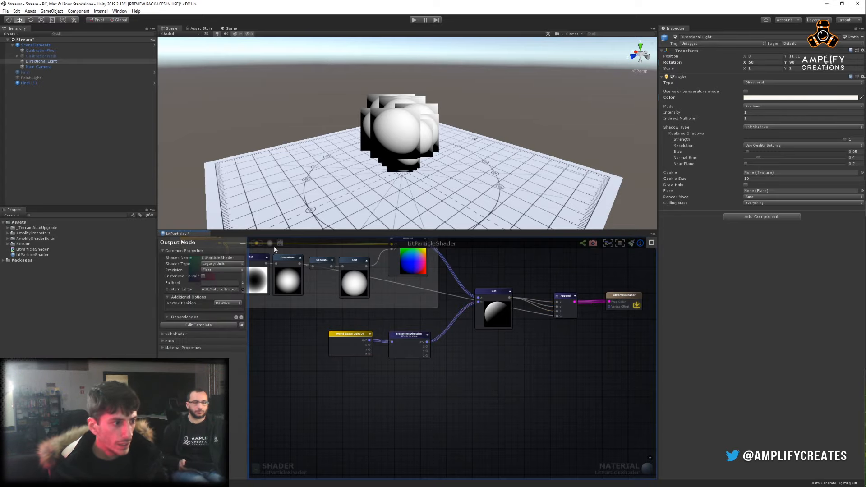
middle_drag(274, 249, 286, 291)
click(257, 244)
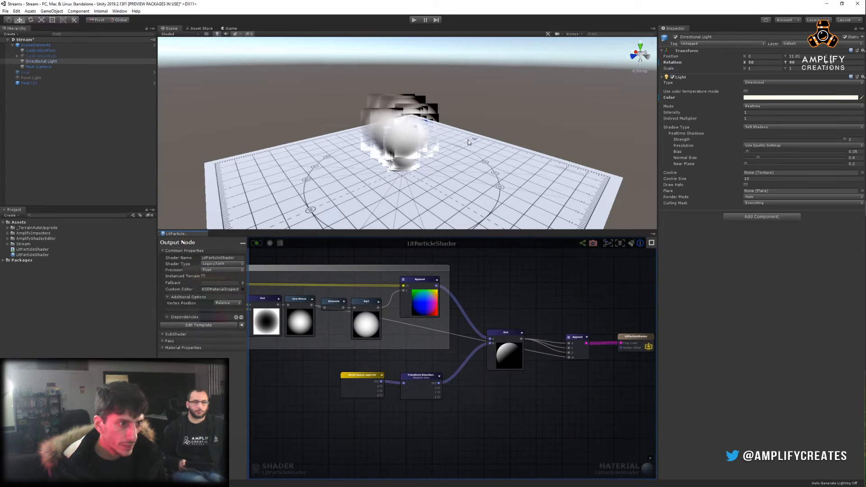
Replace the final Append's W input with the output of the Saturate node after One Minus, and recompile the shader.
alt+drag(465, 145, 340, 141)
alt+right_drag(340, 140, 493, 156)
alt+drag(493, 156, 379, 61)
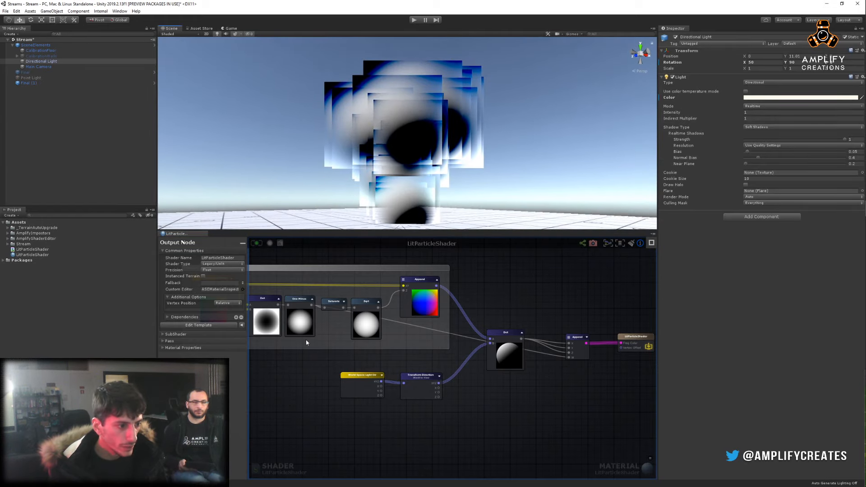
mouse_move(347, 317)
middle_down()
mouse_move(410, 306)
mouse_move(344, 307)
middle_up()
drag(348, 300, 576, 349)
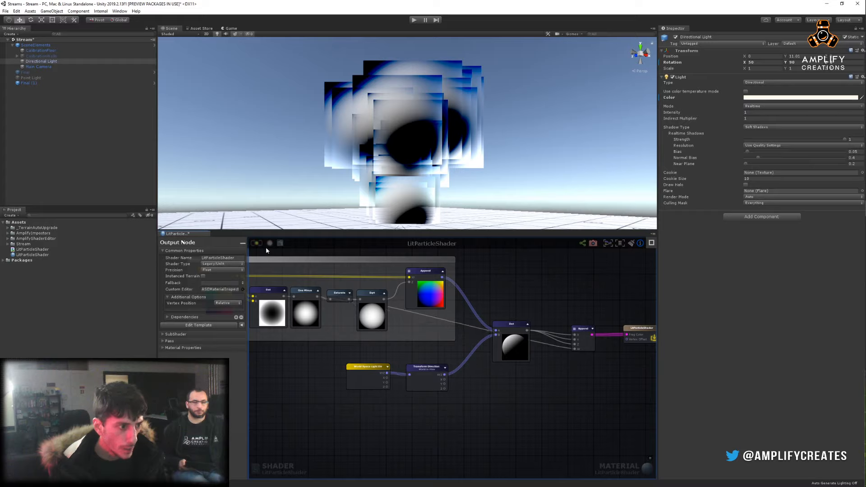
alt+drag(576, 119, 547, 141)
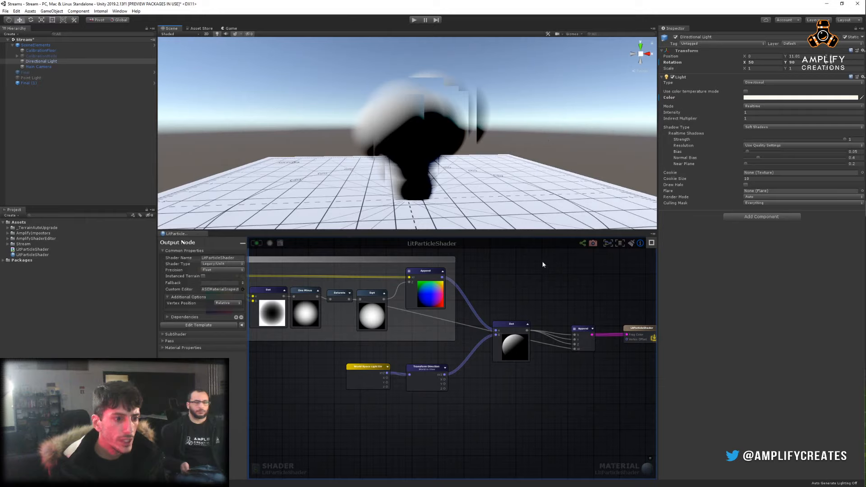
Move the lighting Dot node slightly away from the final Append and inspect the particle edges from above and below.
middle_drag(554, 274, 456, 274)
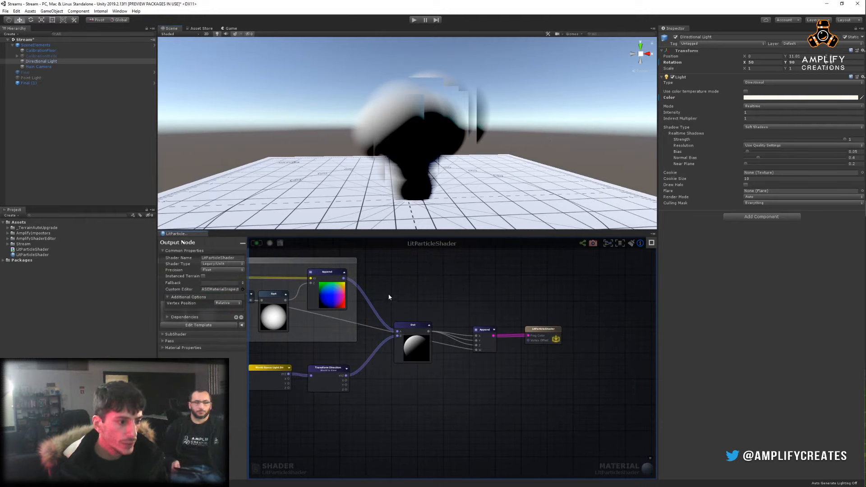
drag(420, 333, 405, 320)
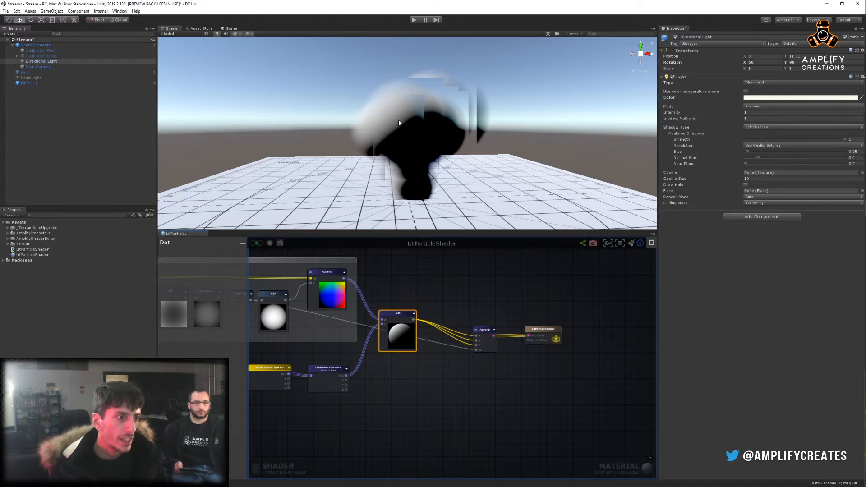
alt+drag(399, 123, 391, 154)
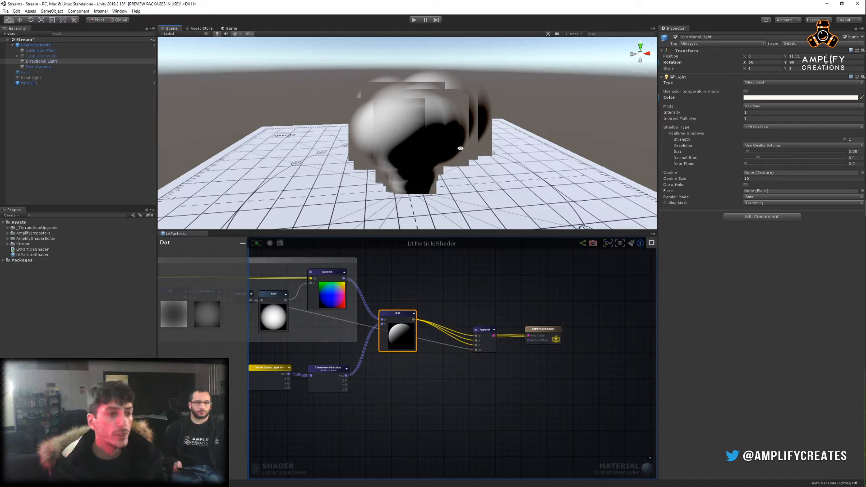
alt+drag(511, 161, 415, 103)
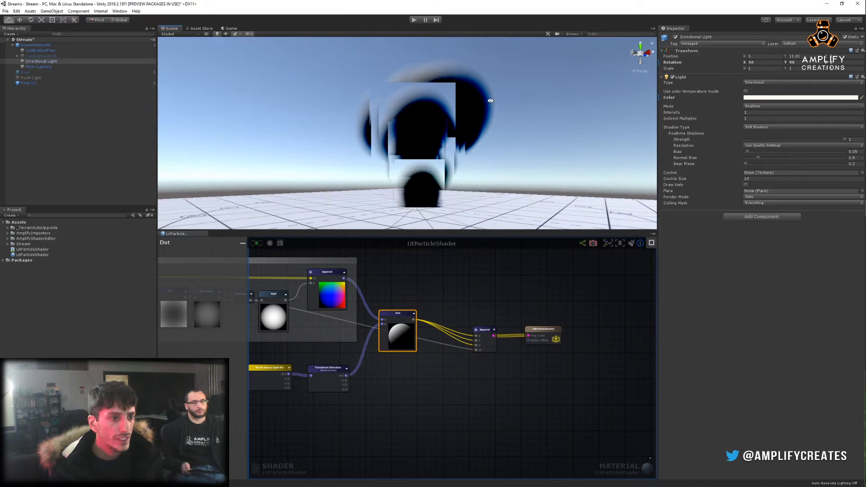
alt+drag(496, 99, 505, 102)
alt+right_drag(432, 101, 582, 100)
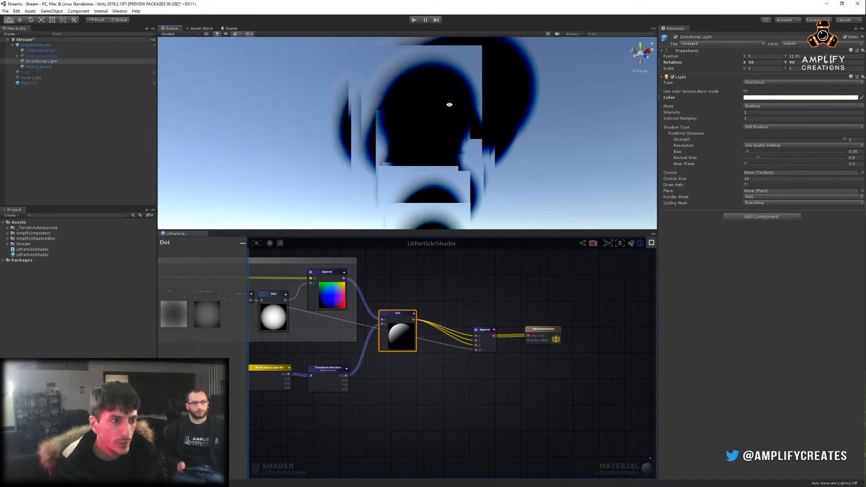
alt+drag(449, 104, 501, 107)
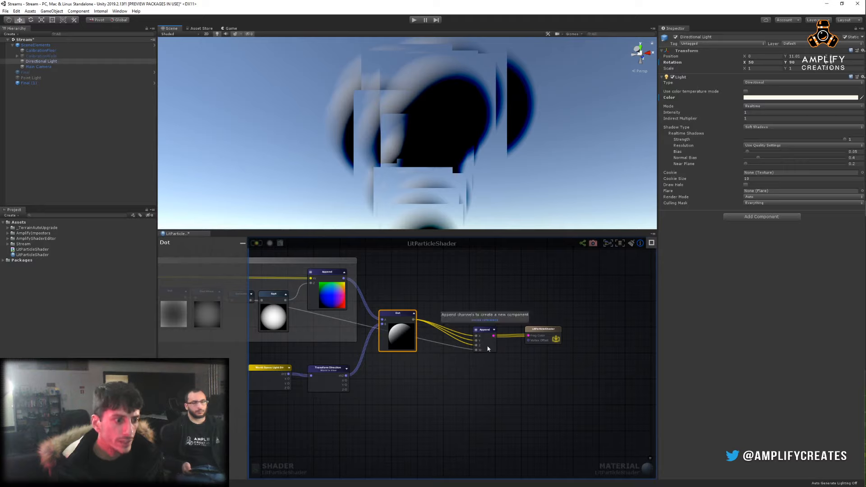
Insert a Saturate node between the lighting Dot and the final Append's X, Y and Z inputs, and recompile the shader.
click(436, 292)
right_click(432, 295)
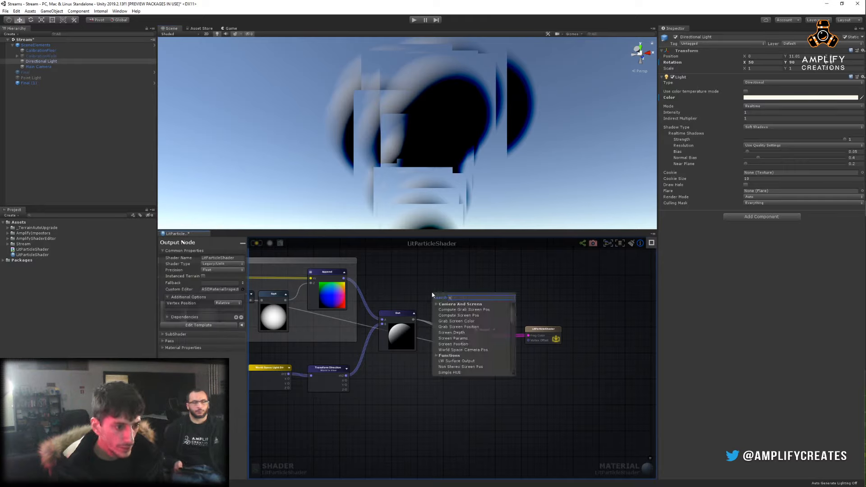
text(sa)
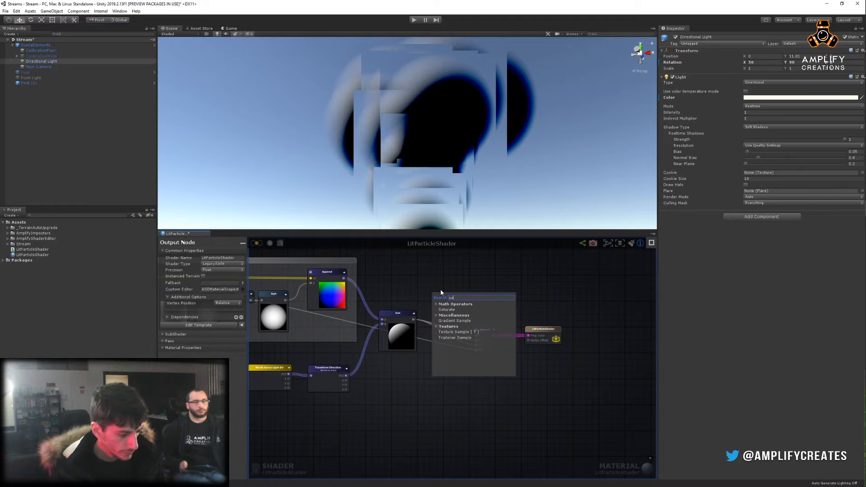
text(tu)
click(453, 309)
scroll(455, 305, up, 3)
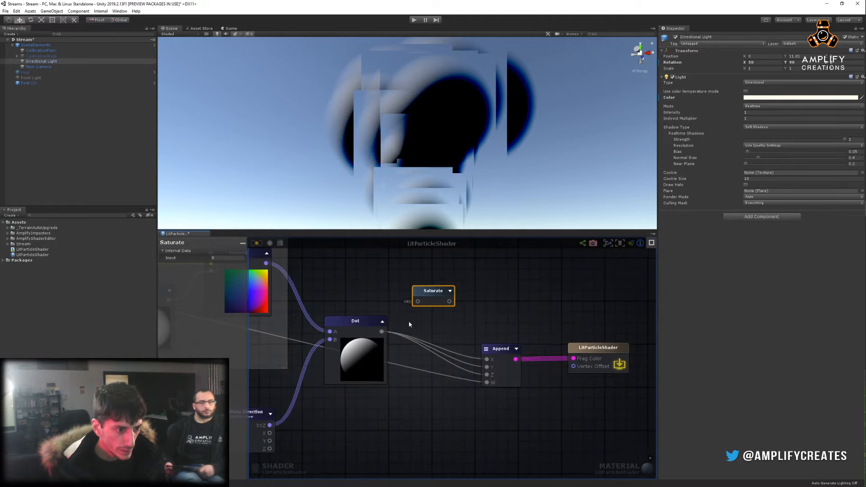
drag(437, 296, 487, 367)
drag(442, 340, 487, 375)
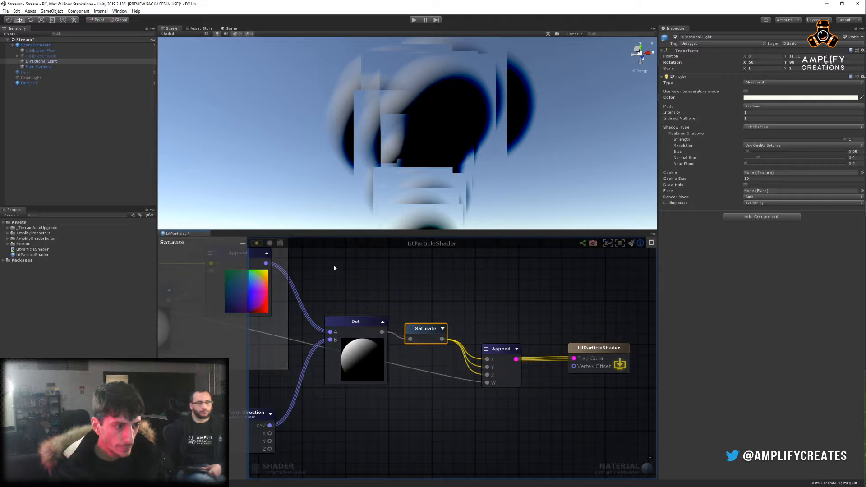
click(257, 244)
Check the saturated lighting on the particles from several angles and align the new Saturate node with Dot's output.
alt+drag(514, 144, 422, 143)
alt+right_drag(421, 143, 401, 140)
alt+drag(401, 140, 534, 167)
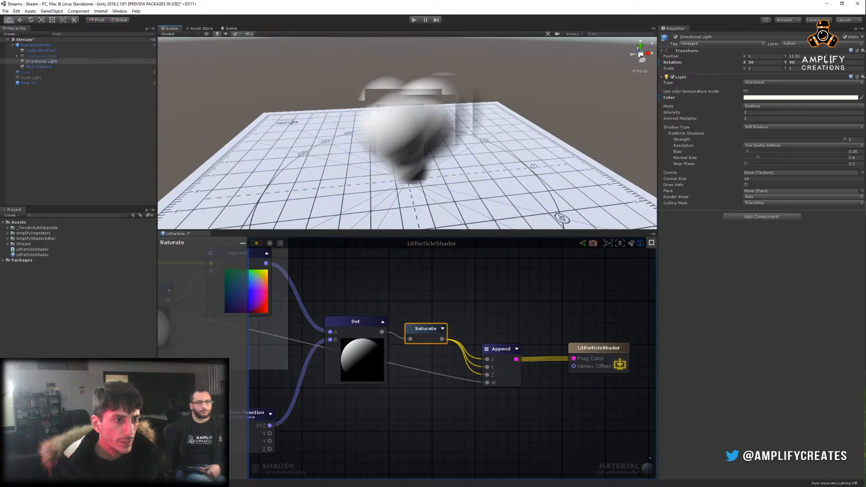
alt+drag(428, 165, 473, 96)
middle_drag(455, 307, 464, 283)
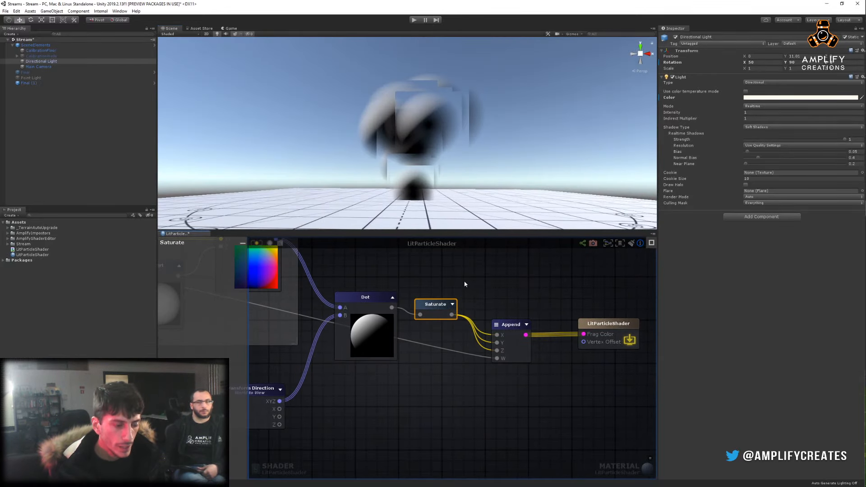
click(434, 270)
drag(437, 307, 434, 298)
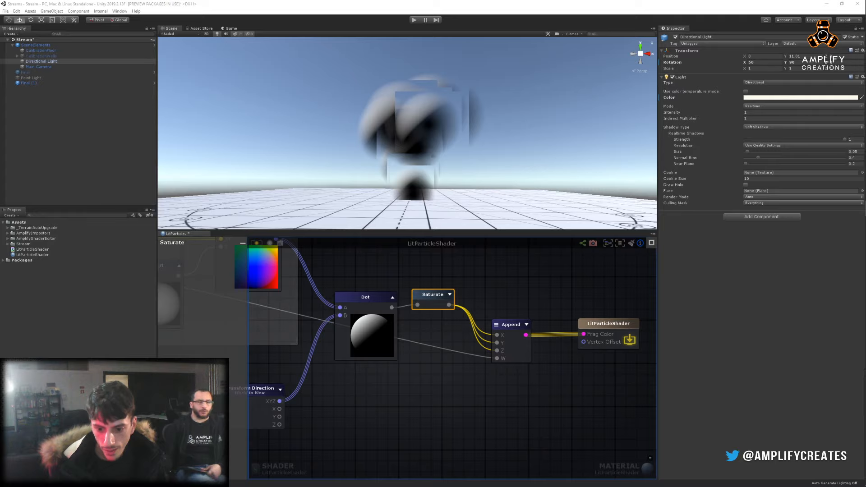
In the output node's SubShader depth settings, set ZWrite Mode to Off and disable Offset, and recompile the shader.
click(407, 376)
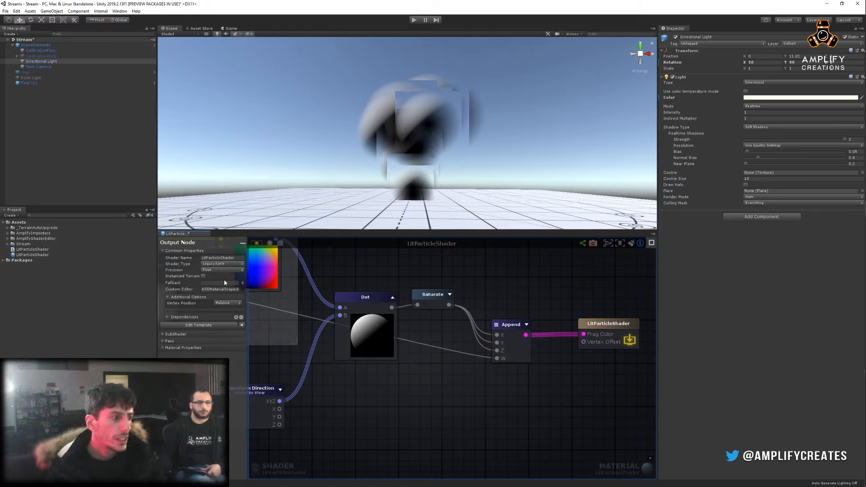
click(175, 334)
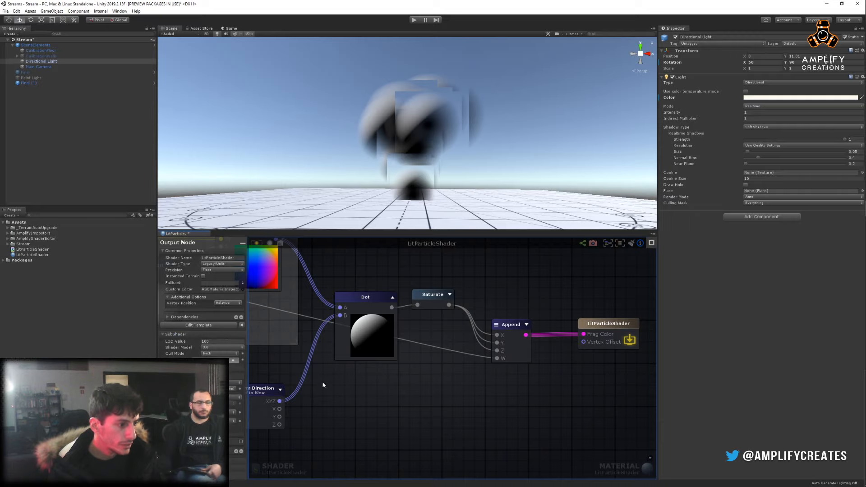
right_drag(323, 385, 394, 349)
scroll(201, 298, down, 3)
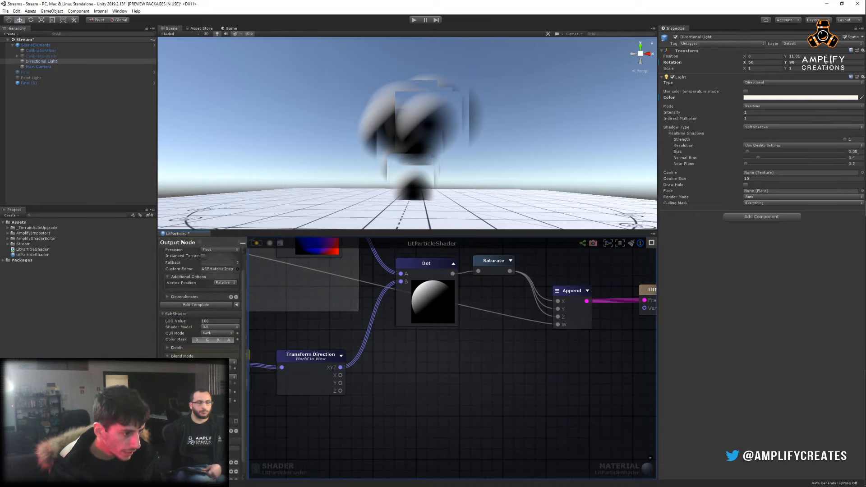
click(177, 333)
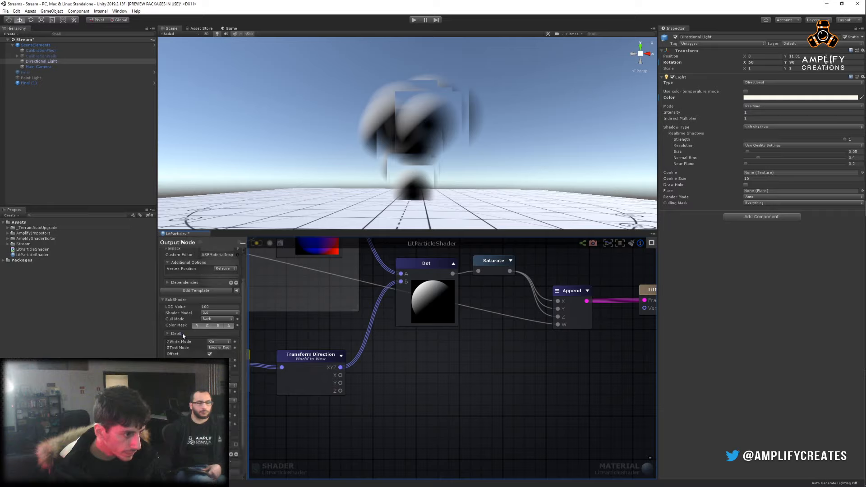
click(221, 344)
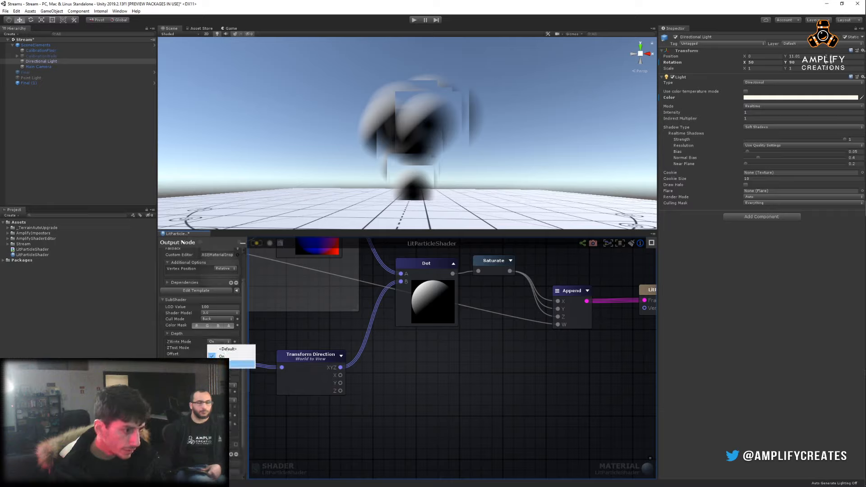
click(221, 350)
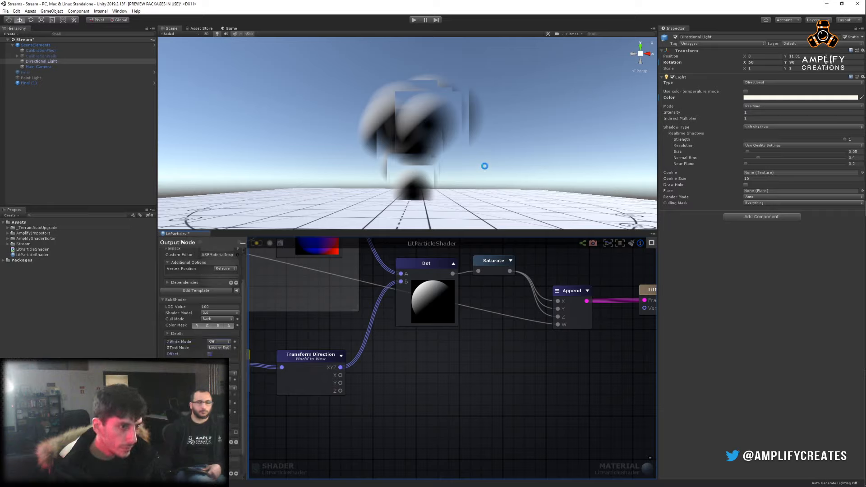
alt+drag(486, 168, 350, 160)
alt+drag(413, 154, 435, 188)
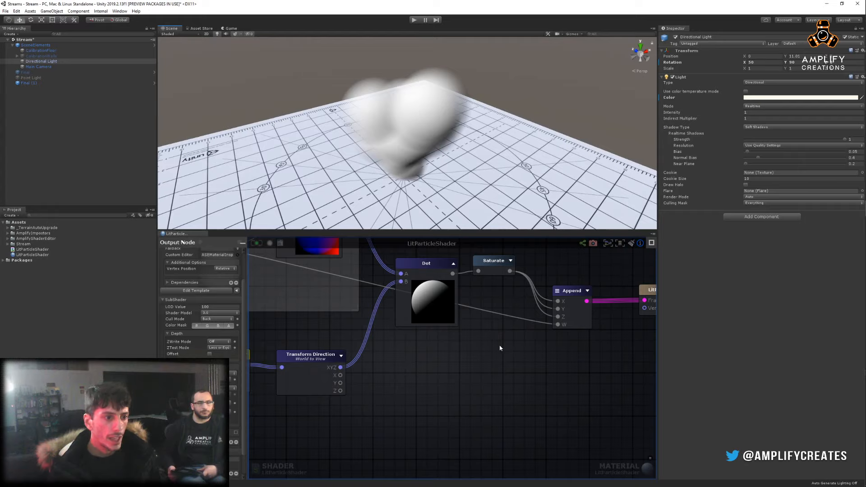
Look over the node graph between the spherical normals group, the lighting Dot and the output node.
middle_drag(500, 347, 481, 409)
scroll(492, 401, down, 1)
scroll(495, 402, down, 5)
scroll(470, 363, up, 5)
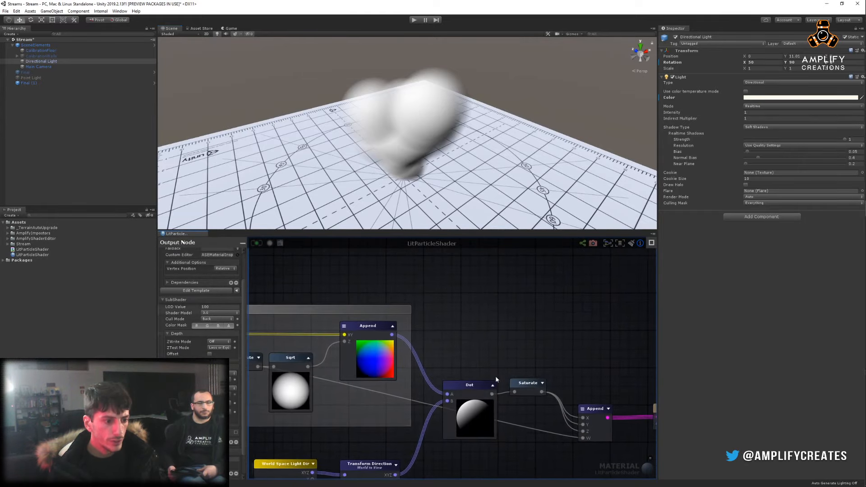
middle_drag(578, 356, 505, 316)
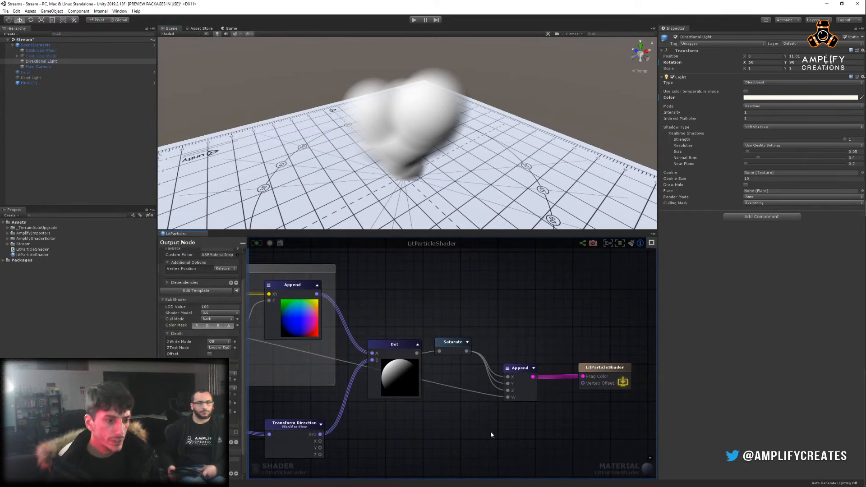
middle_drag(408, 296, 493, 321)
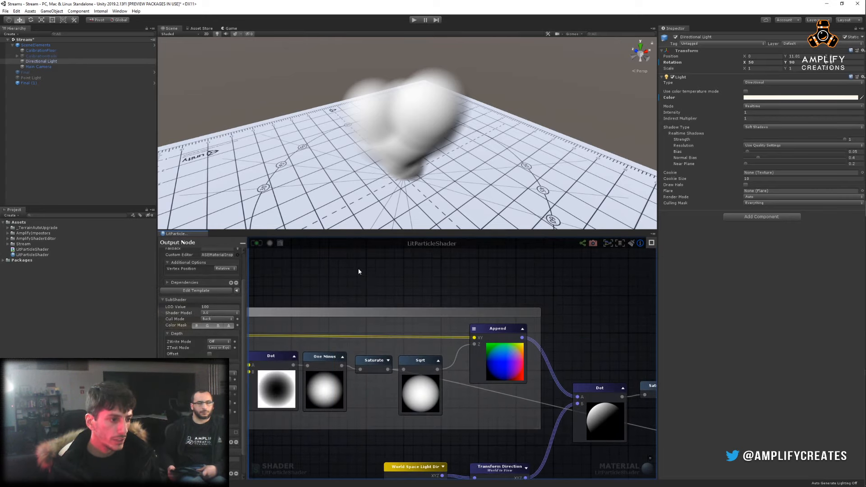
middle_drag(359, 272, 389, 322)
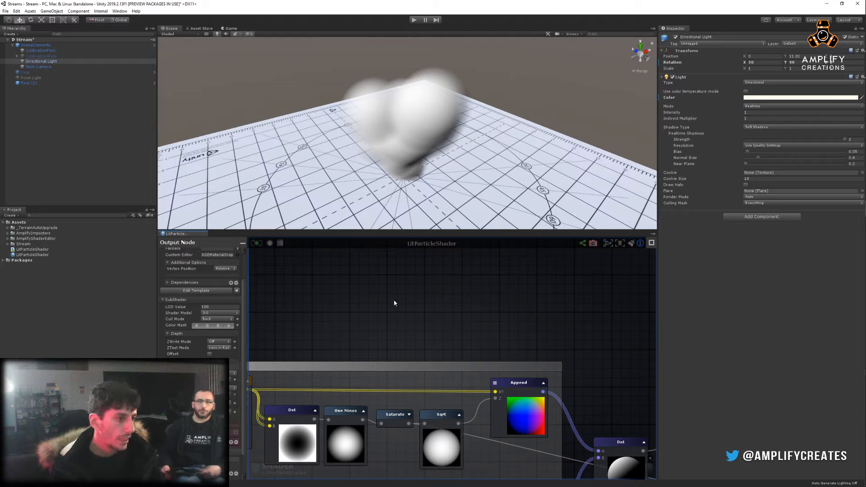
Add a Noise Generator node in the empty space above the spherical normals comment group.
right_click(346, 267)
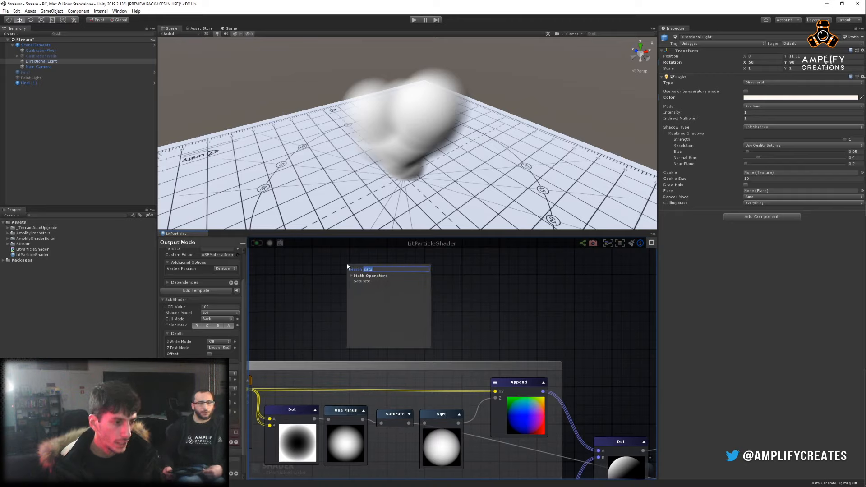
click(330, 273)
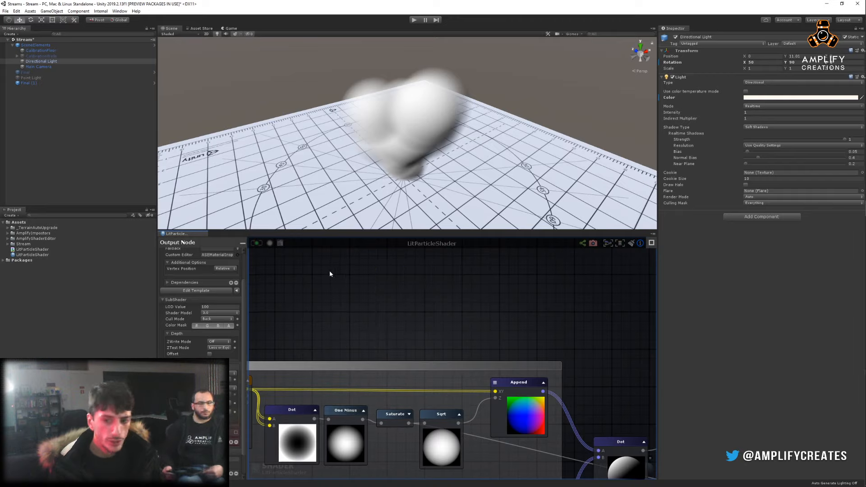
right_drag(330, 272, 413, 299)
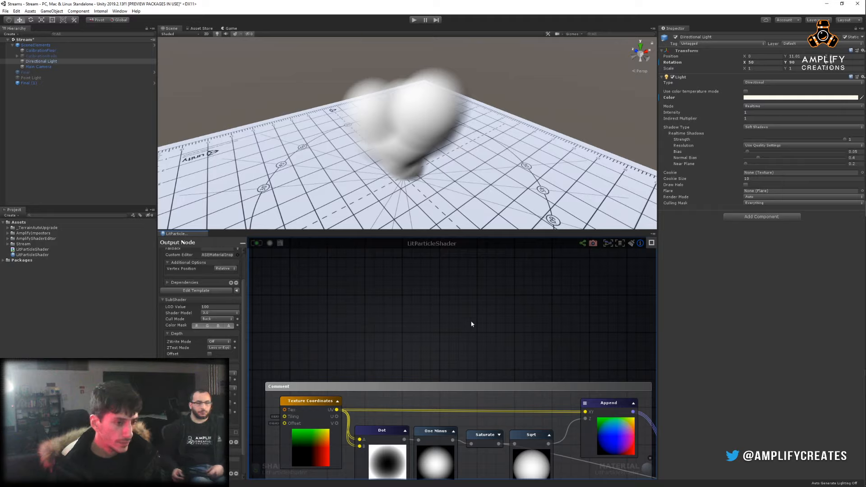
right_click(414, 280)
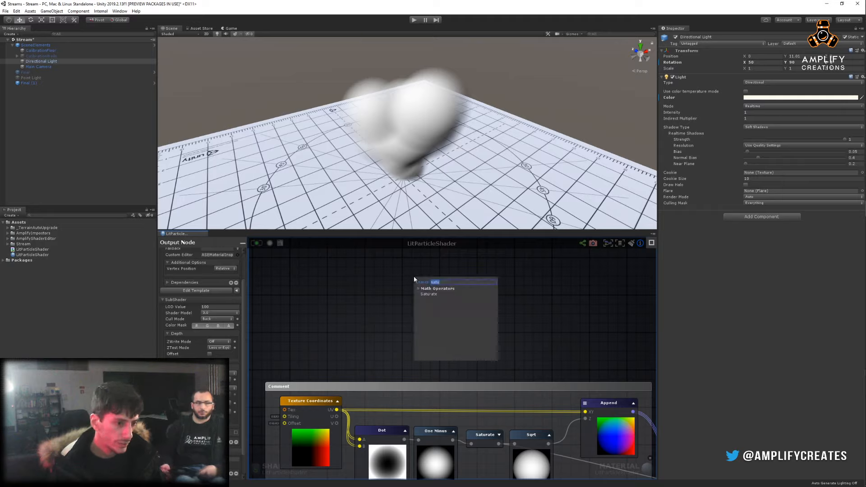
text(noise)
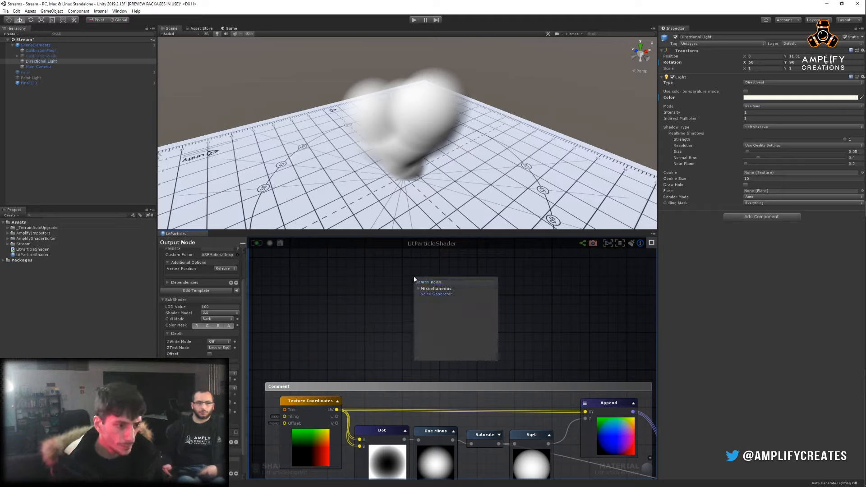
key(Return)
click(464, 282)
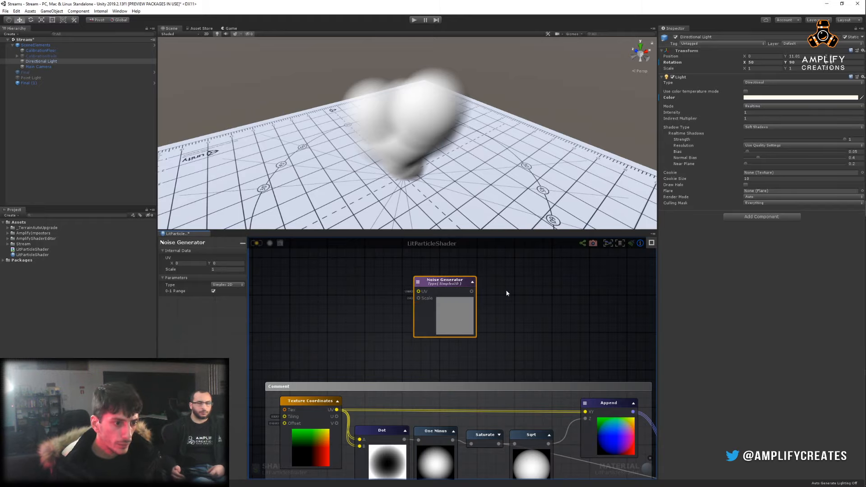
Move the Append node inside the spherical normals group slightly closer to the Sqrt node.
middle_drag(523, 280, 406, 266)
middle_drag(499, 305, 414, 268)
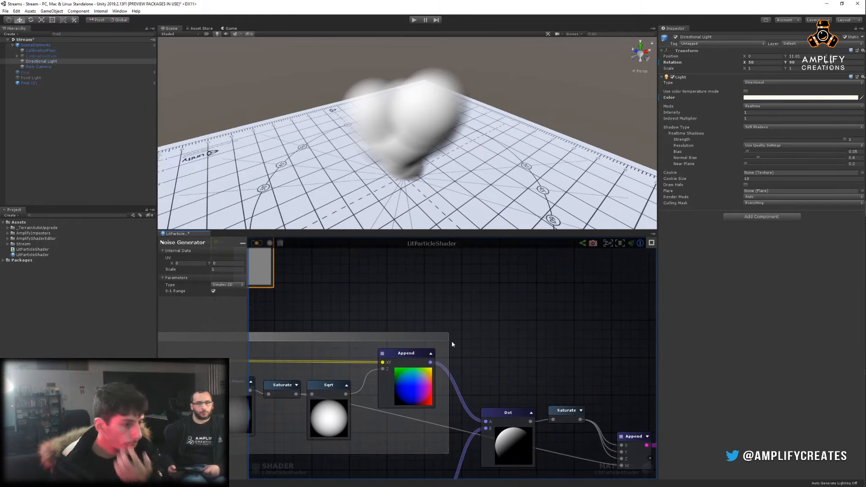
middle_drag(456, 360, 526, 346)
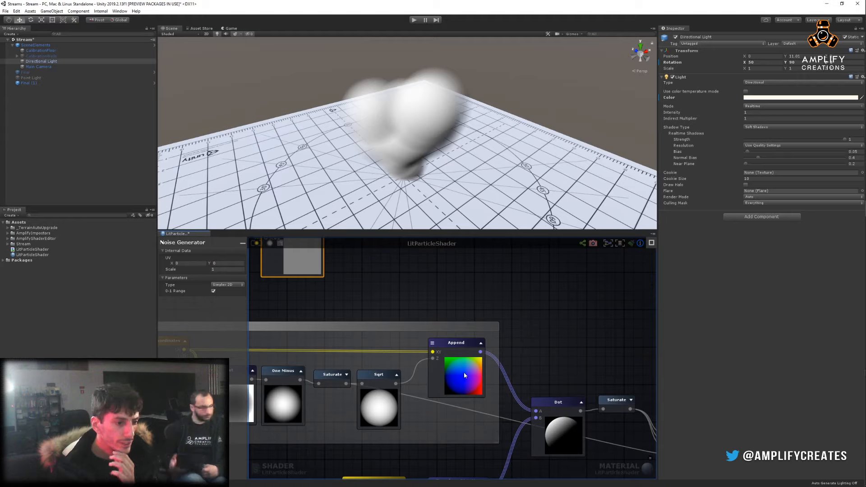
drag(463, 372, 453, 371)
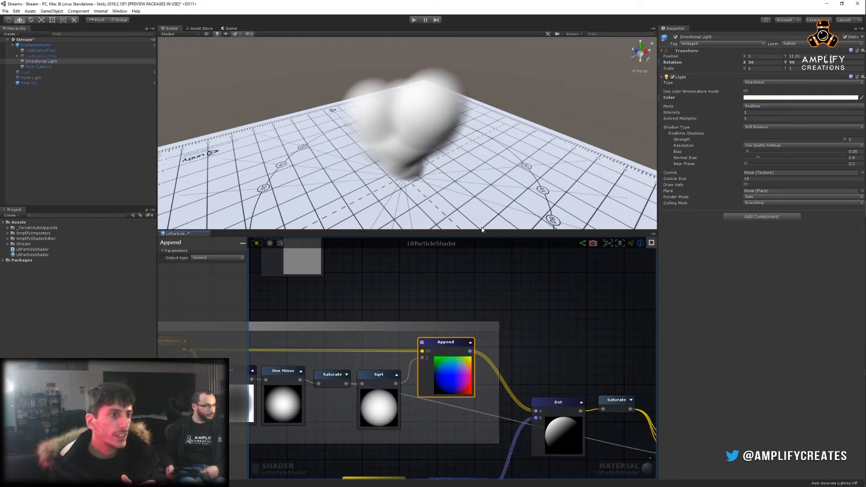
Examine the chain from Texture Coordinates through the normals Append to the lighting Dot, alongside the unconnected Noise Generator.
right_drag(476, 298, 479, 330)
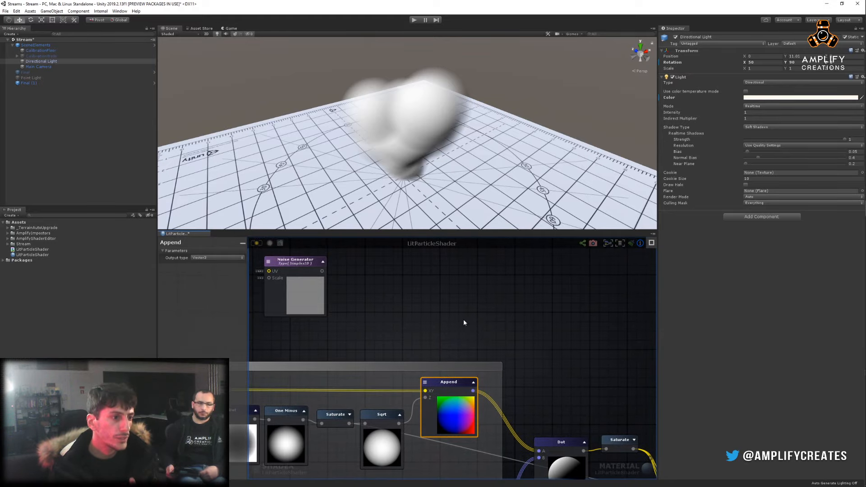
right_drag(359, 298, 424, 278)
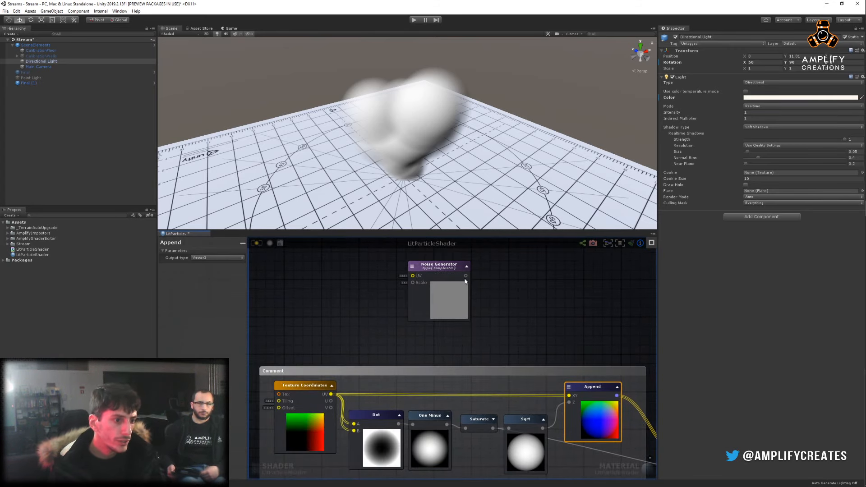
right_drag(623, 416, 561, 398)
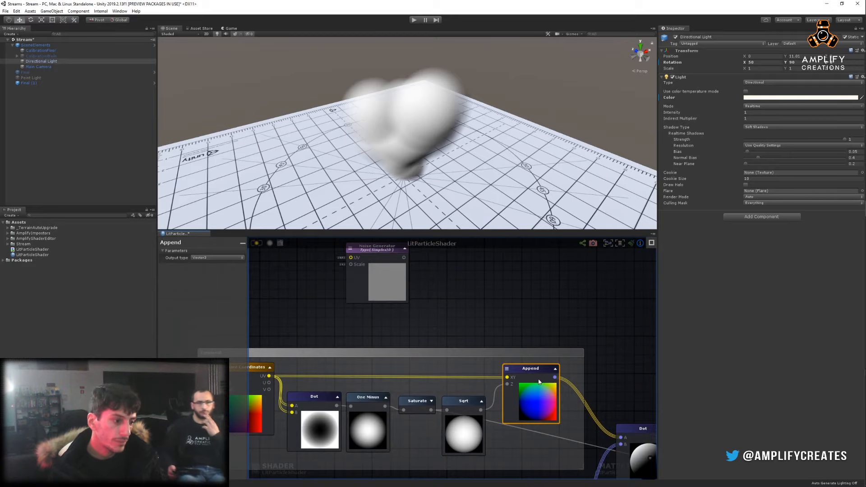
right_drag(581, 376, 463, 342)
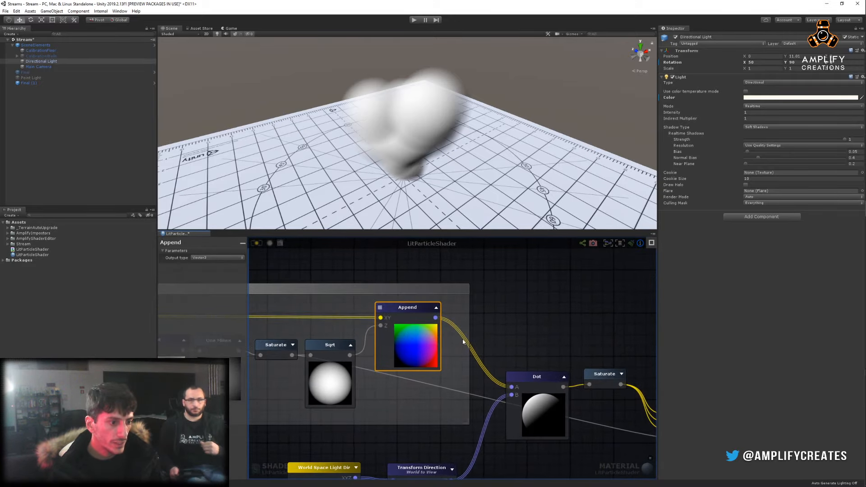
right_drag(313, 248, 487, 355)
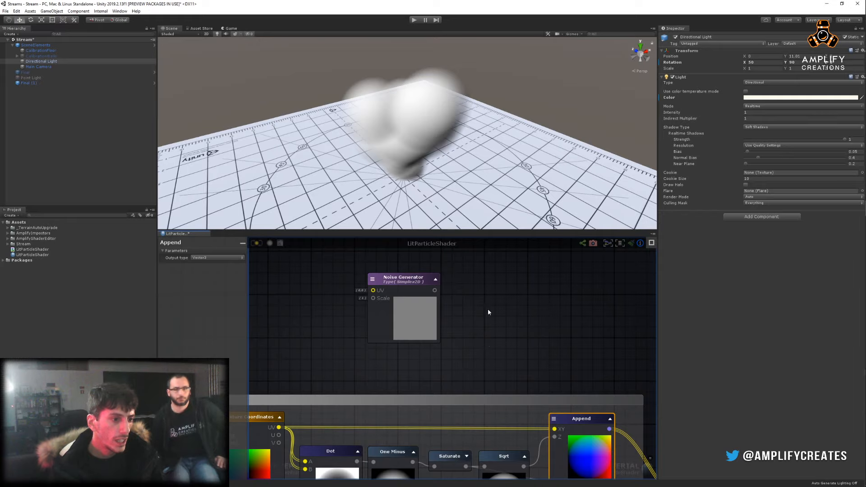
right_drag(488, 312, 495, 353)
right_drag(349, 376, 398, 327)
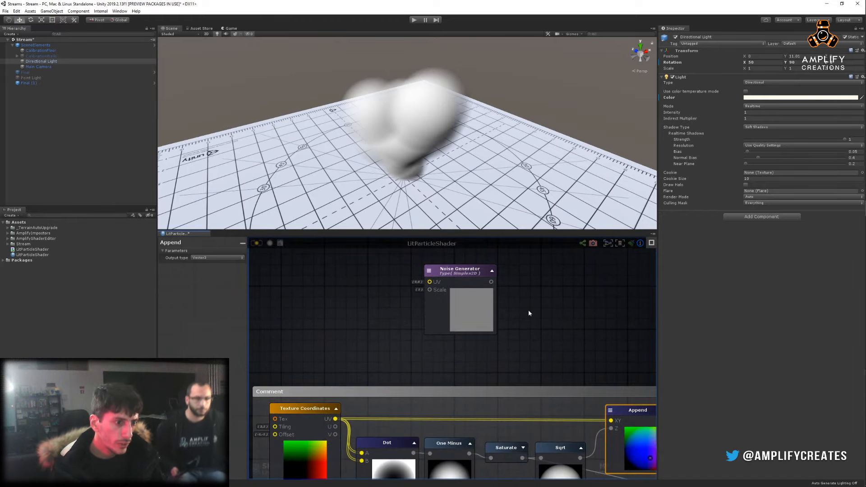
Move the Noise Generator farther above the comment group, duplicate it twice, and stack the three nodes vertically.
right_drag(528, 309, 480, 333)
drag(428, 343, 440, 295)
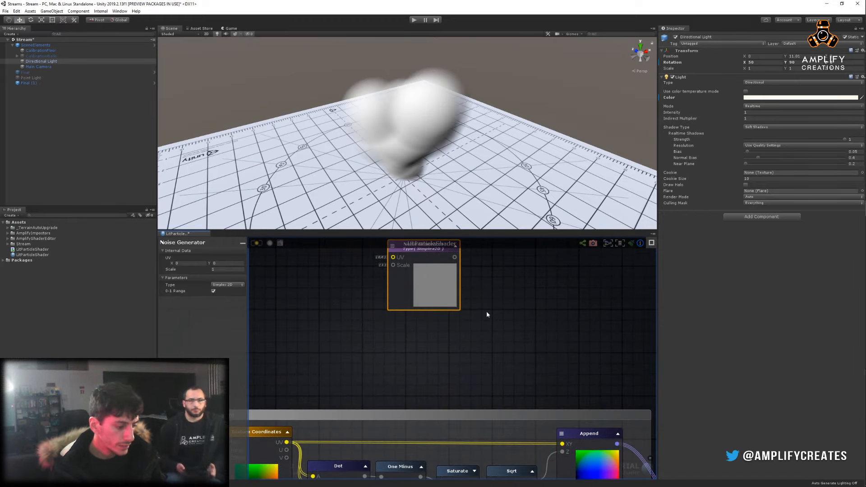
right_drag(487, 311, 482, 341)
drag(435, 326, 441, 278)
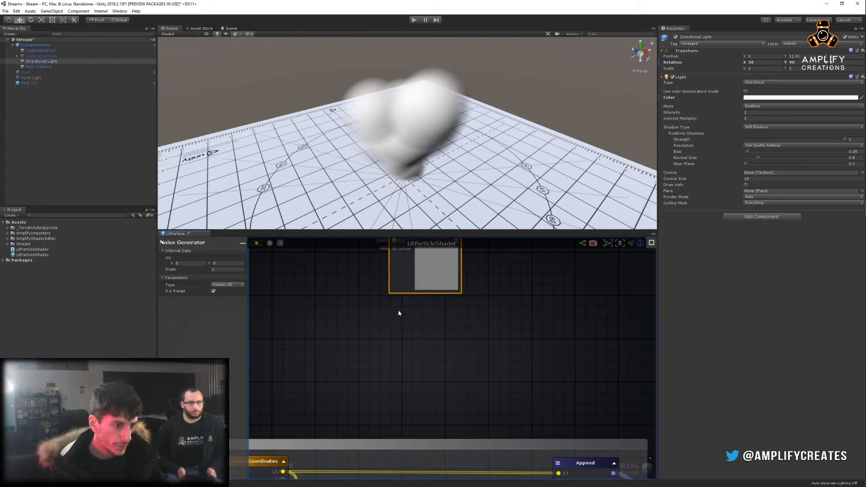
key(ctrl+d)
key(ctrl+d)
right_drag(522, 345, 512, 389)
drag(440, 310, 457, 261)
drag(427, 389, 435, 330)
drag(422, 436, 426, 381)
Connect the Texture Coordinates UV output to the UV input of all three Noise Generator nodes.
right_drag(352, 367, 385, 295)
scroll(353, 346, down, 1)
right_drag(354, 346, 348, 360)
drag(306, 441, 404, 341)
right_drag(320, 409, 307, 426)
drag(292, 457, 392, 302)
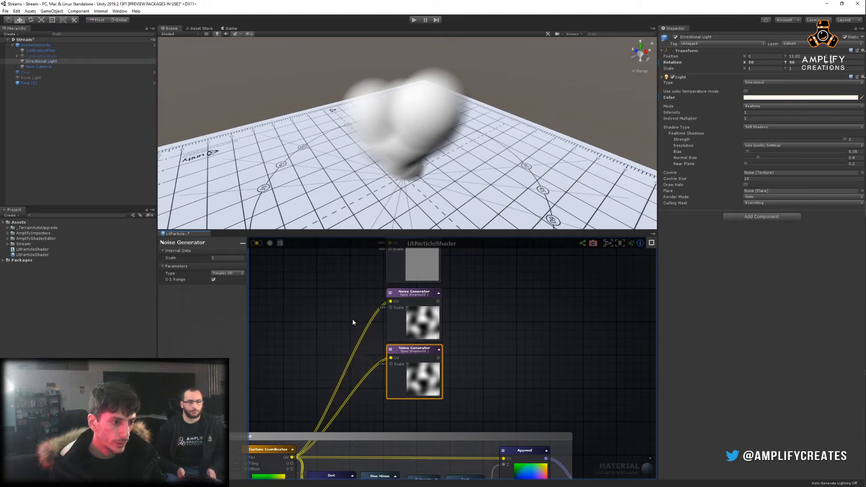
scroll(353, 318, down, 3)
scroll(317, 400, up, 2)
drag(317, 400, 421, 298)
scroll(338, 290, down, 4)
scroll(361, 244, up, 5)
scroll(421, 298, down, 2)
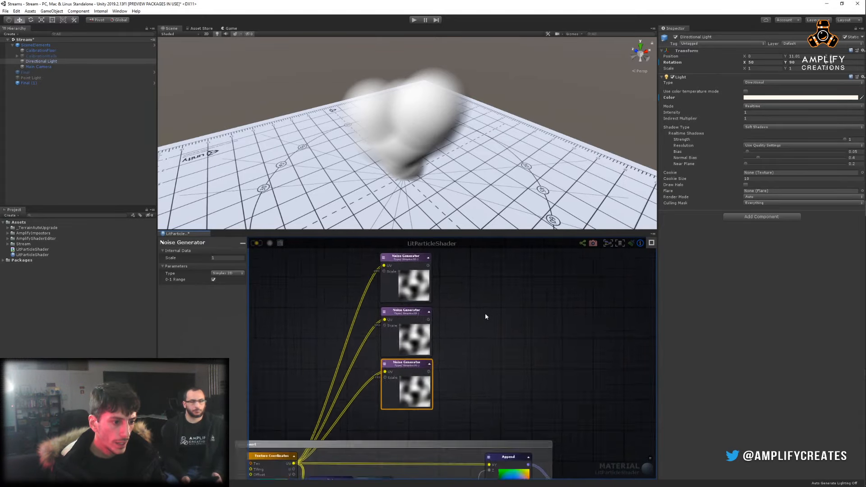
Increase the top Noise Generator's Scale, and set Scale to 1.4 on the middle one and 1.3 on the lowest one.
scroll(485, 313, up, 2)
click(398, 297)
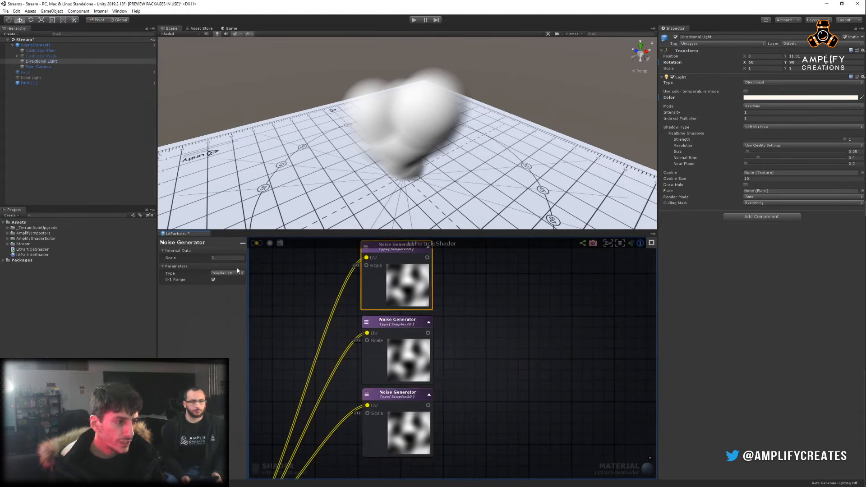
click(223, 258)
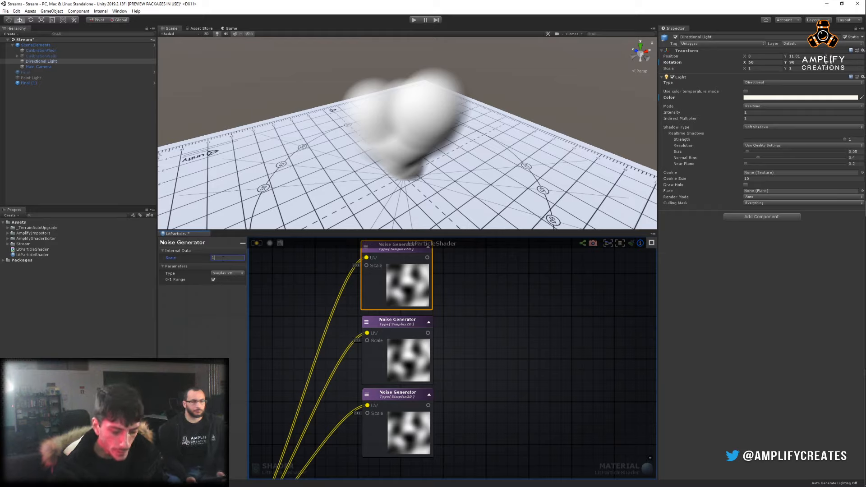
click(375, 352)
click(222, 258)
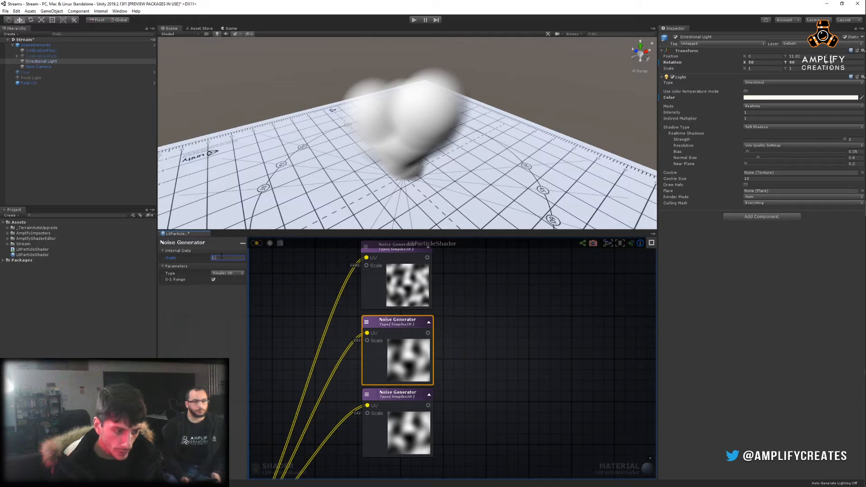
text(1.4)
click(397, 394)
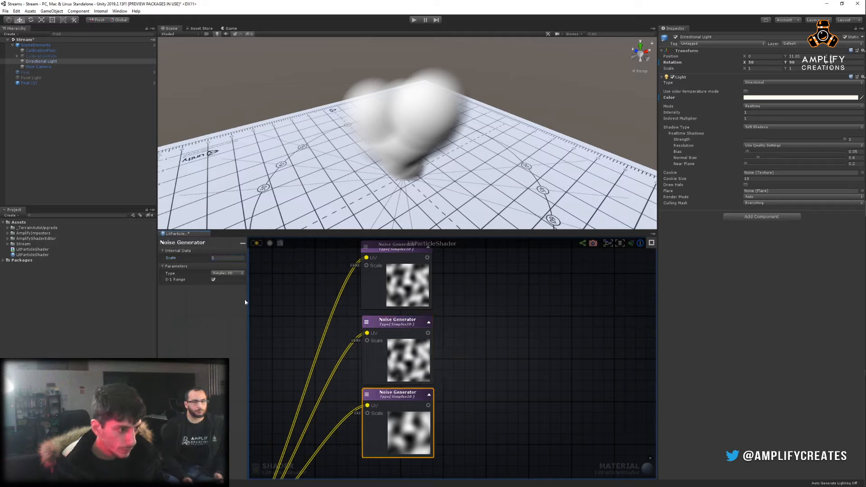
click(221, 258)
text(1.3)
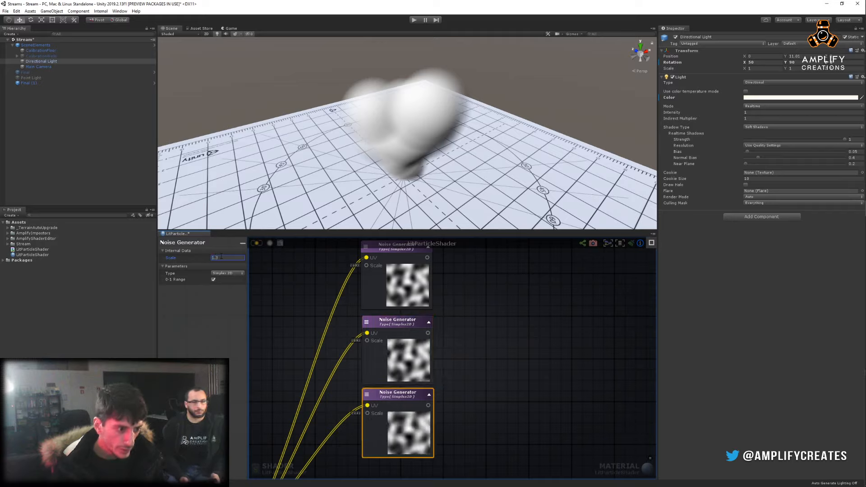
Even out the spacing of the upper two Noise Generators and insert an Add node into the top one's UV wire.
drag(419, 354, 419, 351)
drag(424, 302, 424, 299)
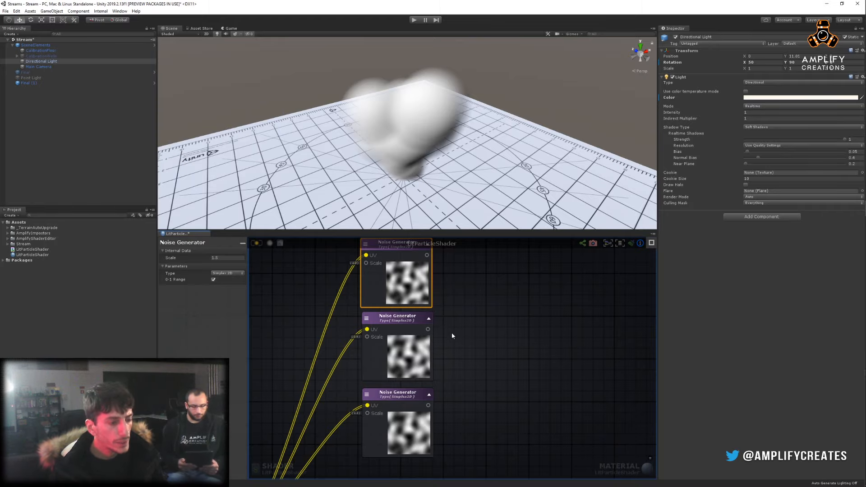
middle_drag(294, 321, 407, 281)
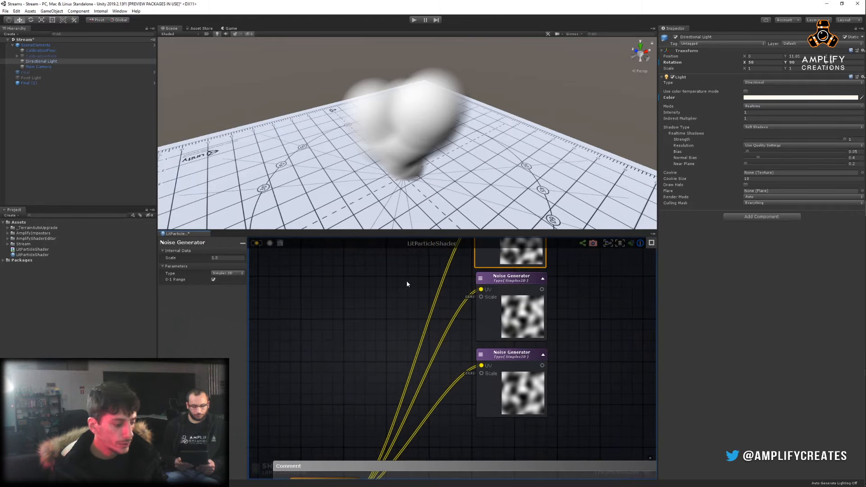
key(a)
click(370, 271)
alt+drag(387, 275, 440, 276)
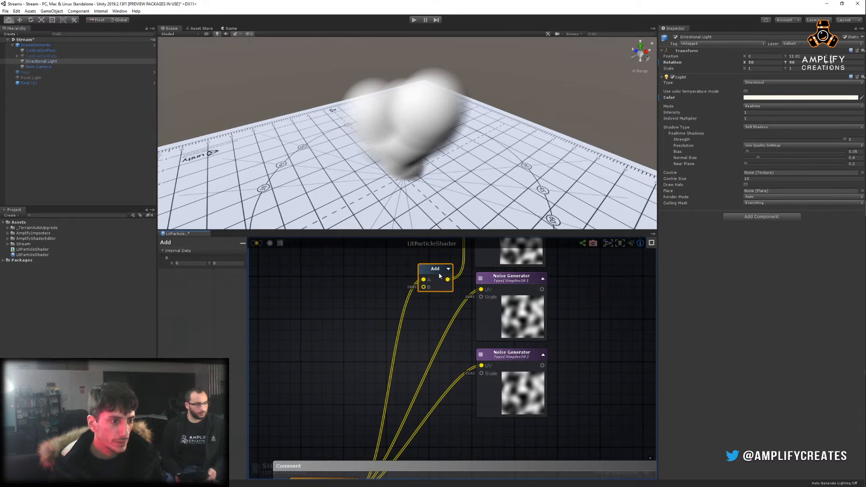
middle_drag(381, 273, 373, 305)
drag(426, 302, 398, 259)
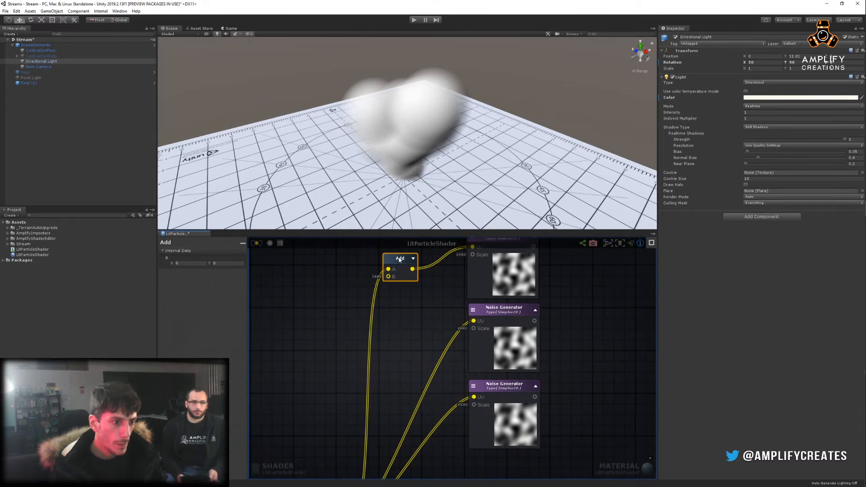
Insert an Add node into the UV wire of the middle and lowest Noise Generators, aligned with the first Add.
key(a)
click(333, 306)
alt+drag(353, 313, 405, 341)
key(a)
click(320, 354)
alt+drag(328, 360, 398, 422)
middle_drag(310, 323, 348, 342)
click(348, 342)
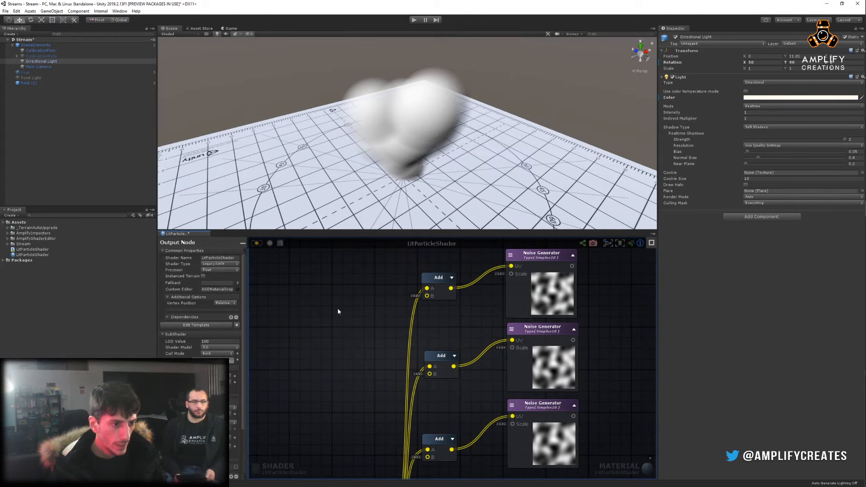
Create three constant Float nodes and connect each one to the B input of its matching Add node.
key(1)
click(335, 296)
click(332, 337)
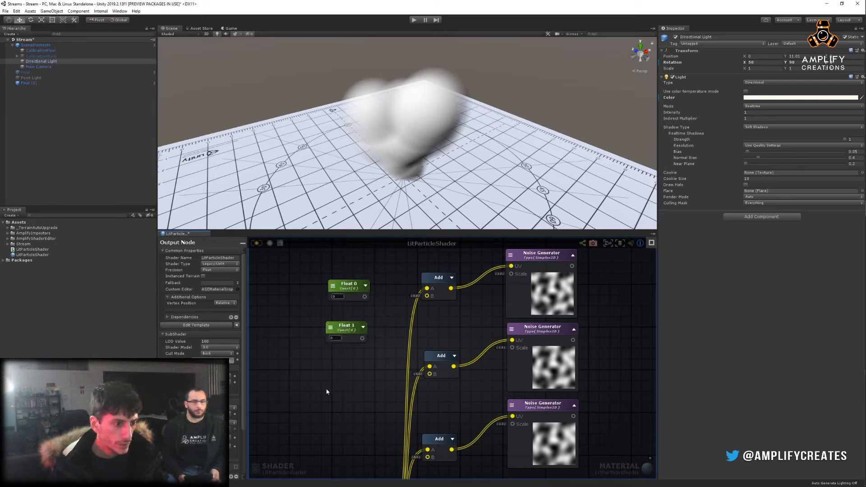
click(329, 426)
drag(350, 329, 347, 344)
drag(365, 296, 427, 295)
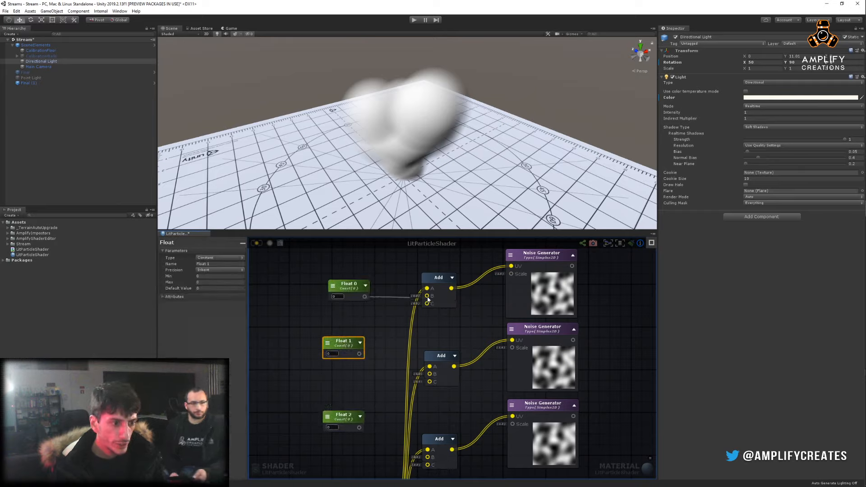
drag(359, 354, 430, 374)
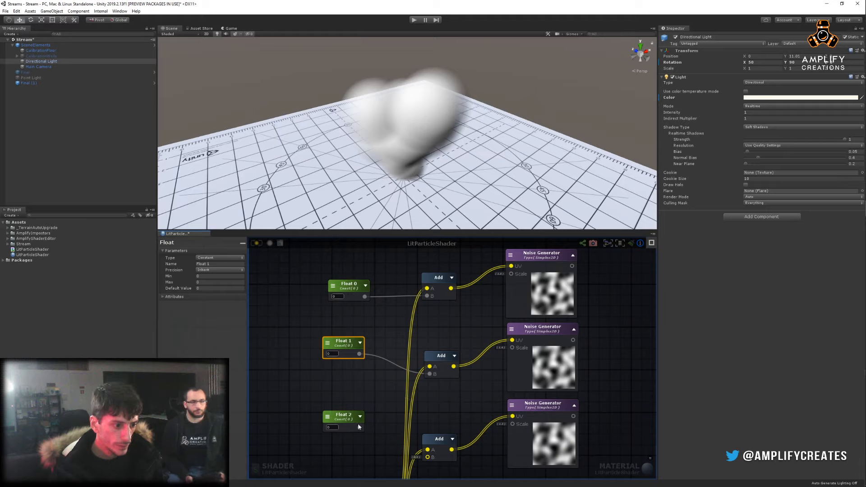
drag(359, 427, 428, 457)
Give the three Float nodes different non-zero offset values, with the middle one at about 23.4.
drag(330, 297, 343, 305)
drag(327, 356, 380, 397)
middle_drag(382, 397, 373, 352)
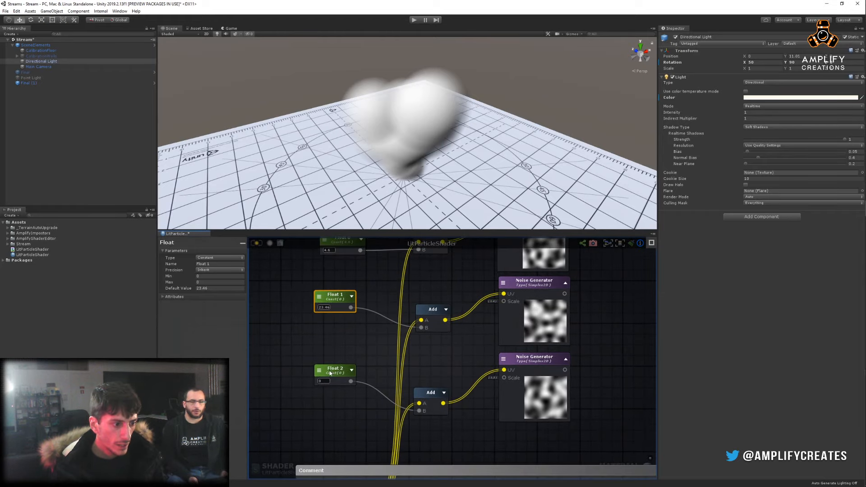
drag(329, 372, 387, 394)
click(321, 403)
Create an Append node beside the noise stack and connect the three Noise Generator outputs to its X, Y and Z inputs.
middle_drag(589, 355, 440, 379)
scroll(441, 324, down, 3)
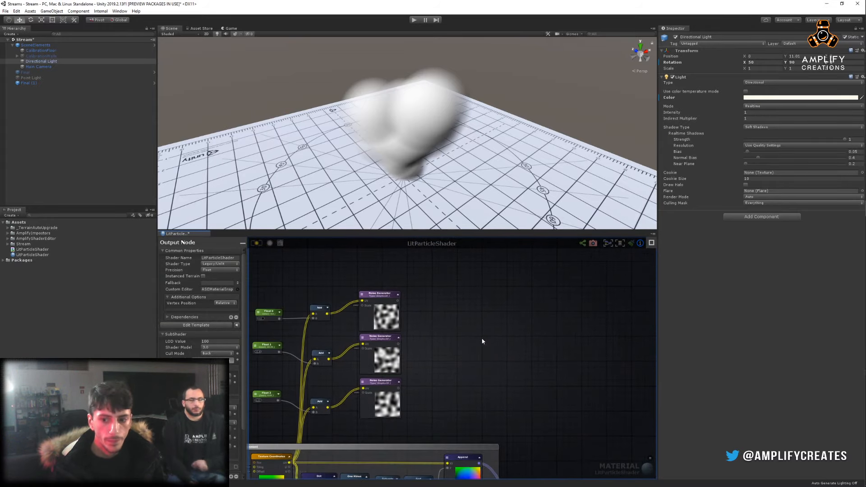
key(v)
click(436, 335)
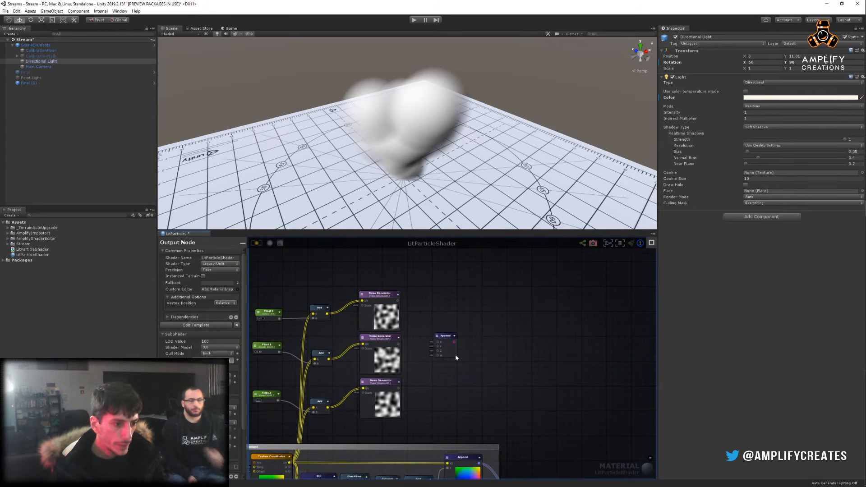
scroll(435, 361, up, 3)
middle_drag(384, 268, 380, 293)
drag(369, 280, 437, 352)
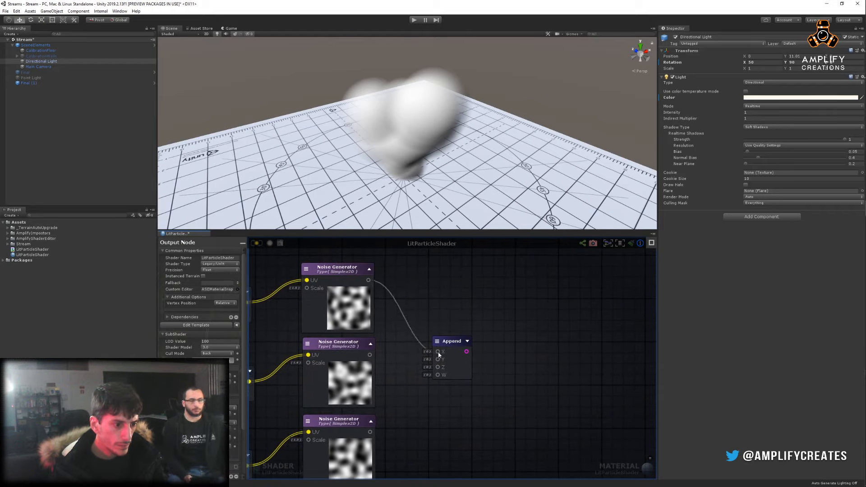
drag(370, 355, 438, 360)
drag(369, 432, 437, 367)
Set the noise Append's output type to Vector3 and expand its preview to inspect the combined noise.
click(438, 344)
click(465, 351)
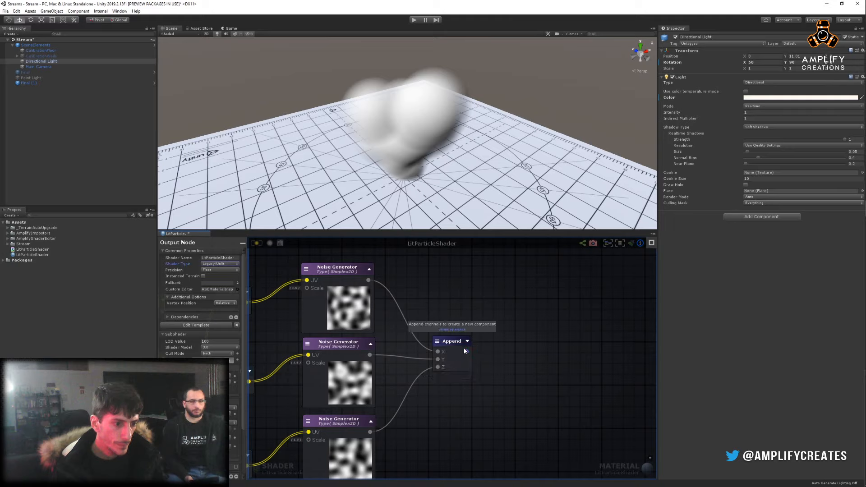
click(467, 341)
scroll(491, 347, down, 5)
click(468, 345)
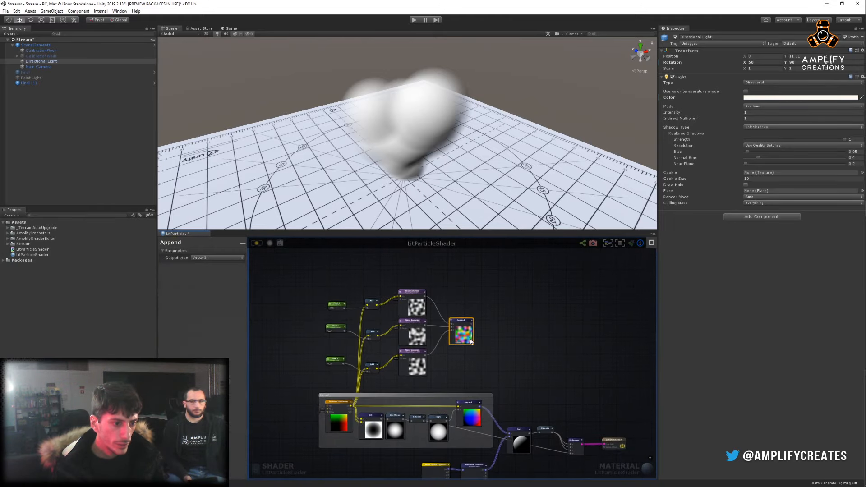
scroll(497, 326, up, 3)
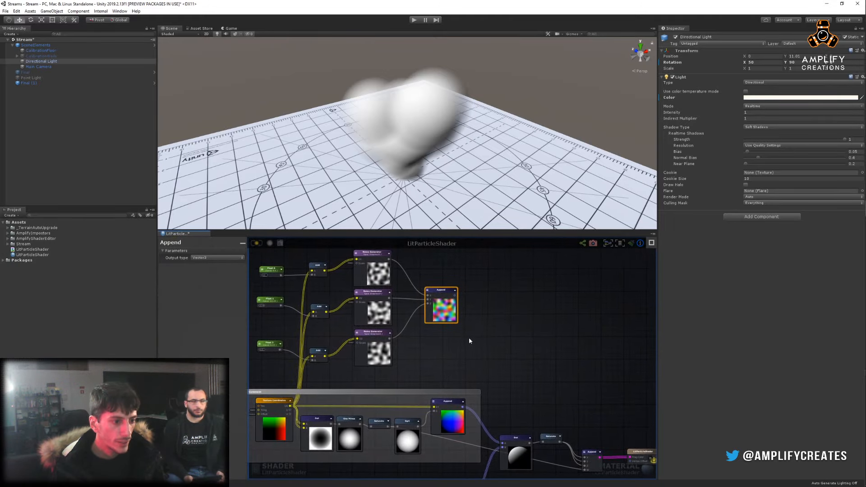
scroll(470, 323, up, 3)
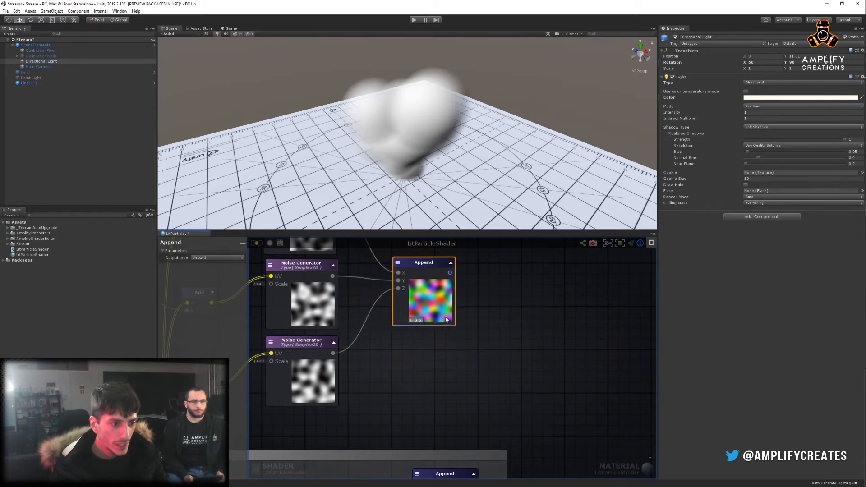
Create a Multiply node beside the noise Append and a Float property named Normal Scale below the Append.
click(510, 328)
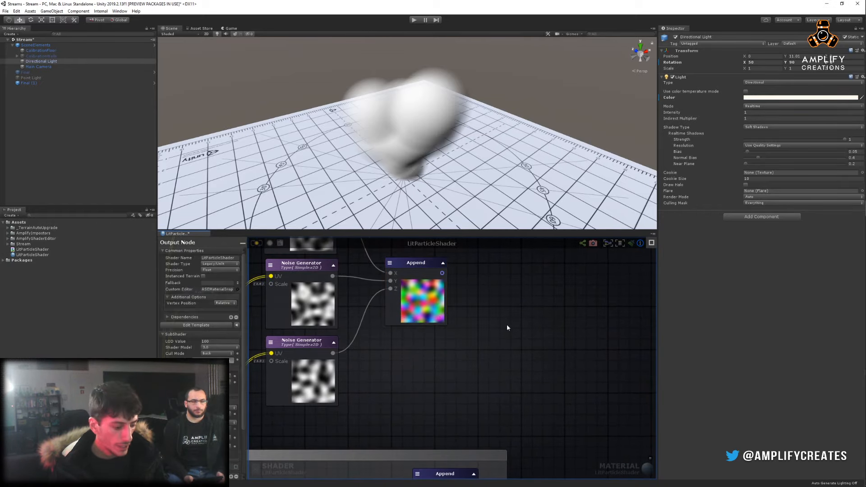
key(m)
click(481, 298)
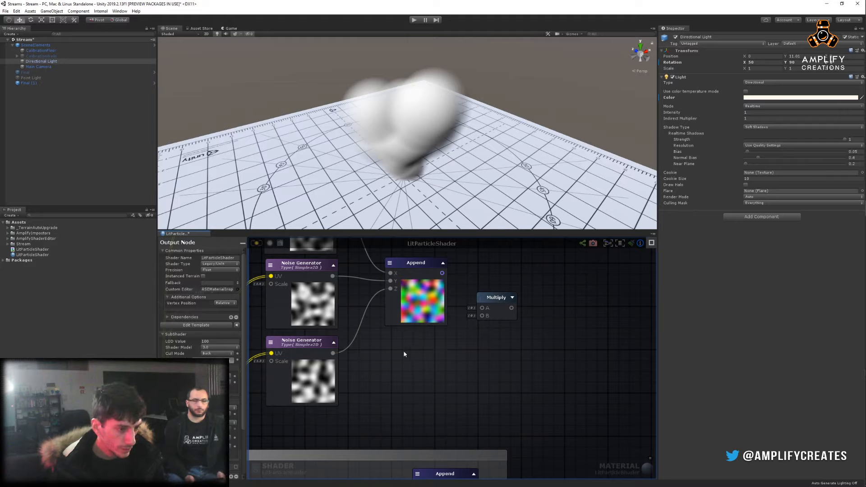
key(3)
click(404, 355)
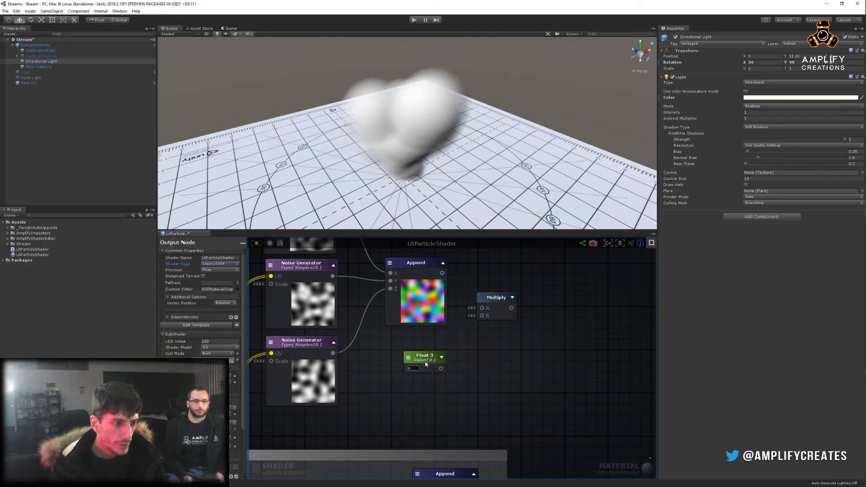
click(426, 360)
text(Nor)
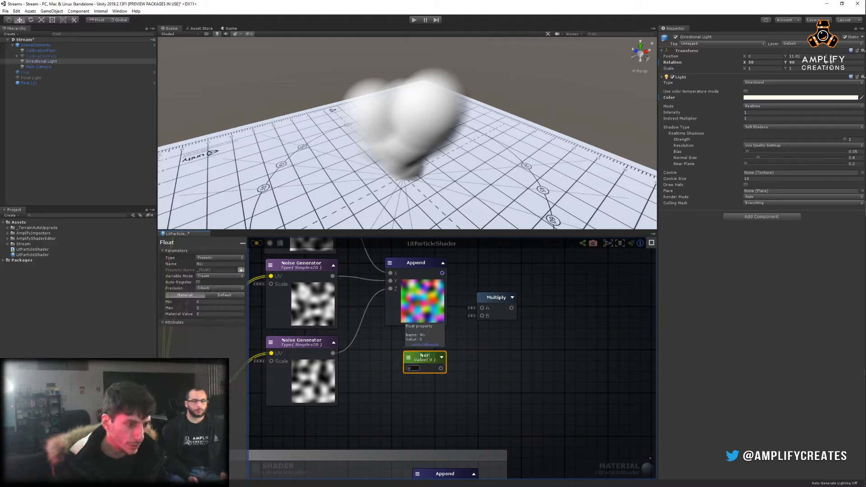
text(mal)
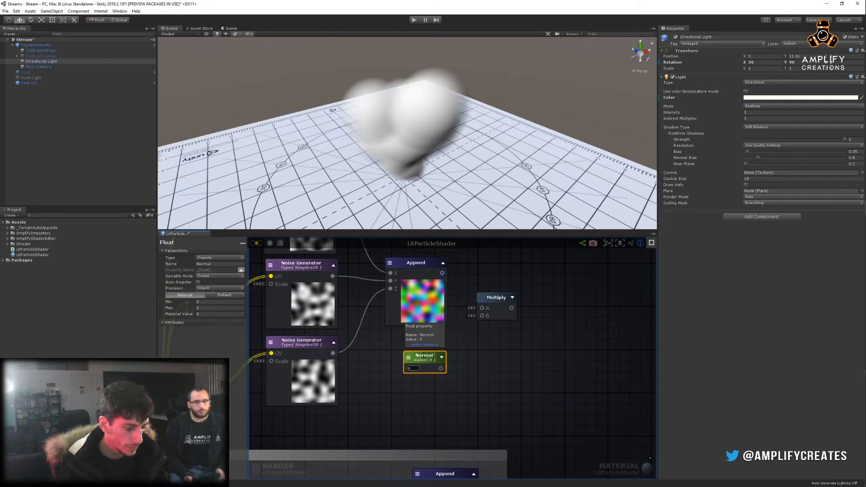
text( Scale)
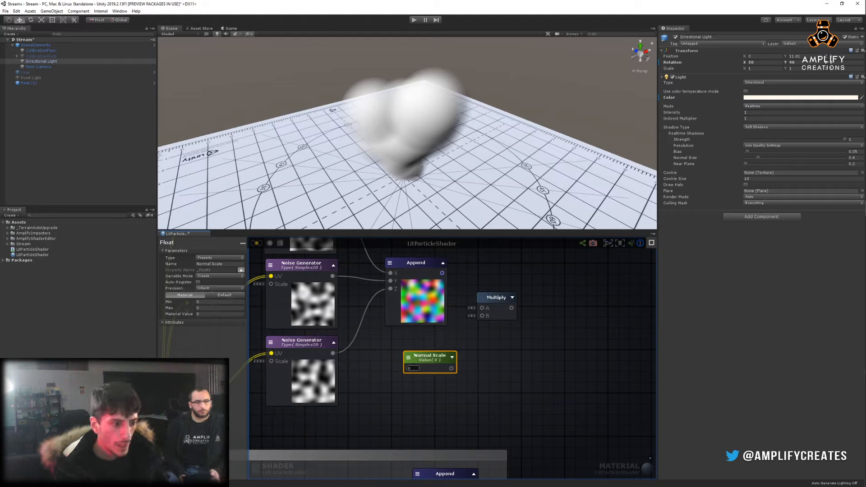
Shift the Normal Scale node away from the Multiply and set its Max to 2.
drag(425, 369, 407, 369)
click(494, 348)
click(408, 371)
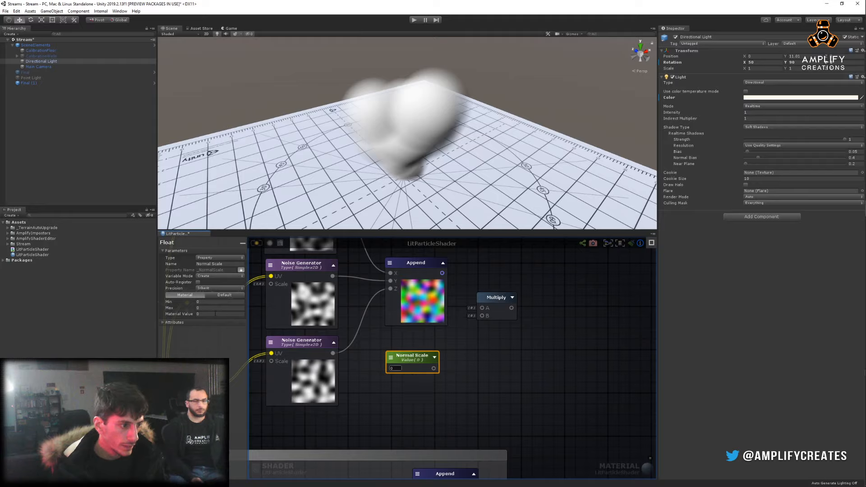
click(212, 308)
text(2)
key(Return)
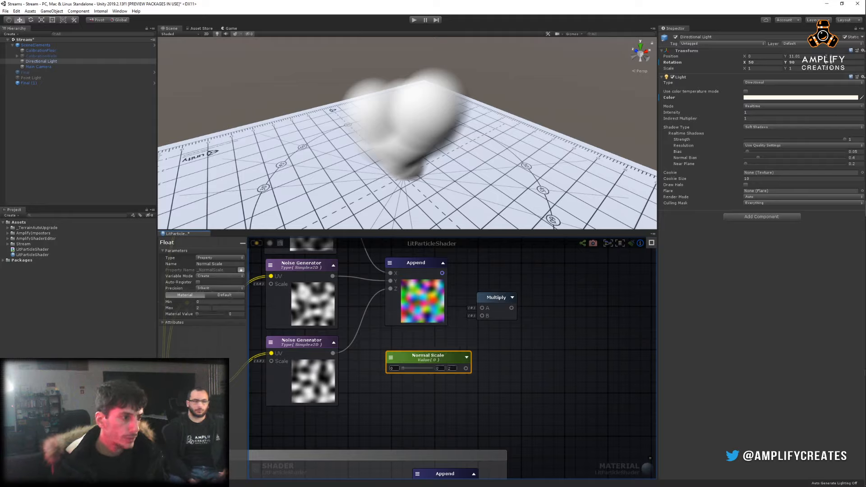
Connect the noise Append to Multiply's A input and Normal Scale to B, and move the Multiply beside Normal Scale.
drag(466, 368, 482, 316)
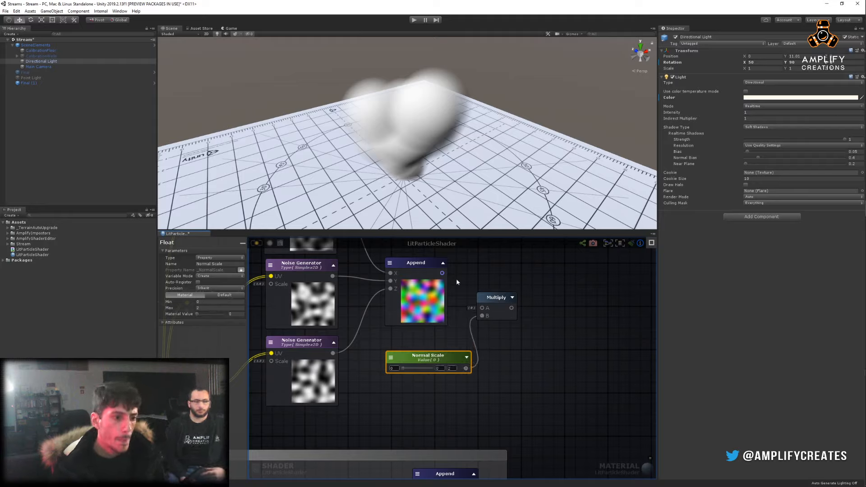
drag(443, 273, 483, 308)
scroll(515, 330, down, 5)
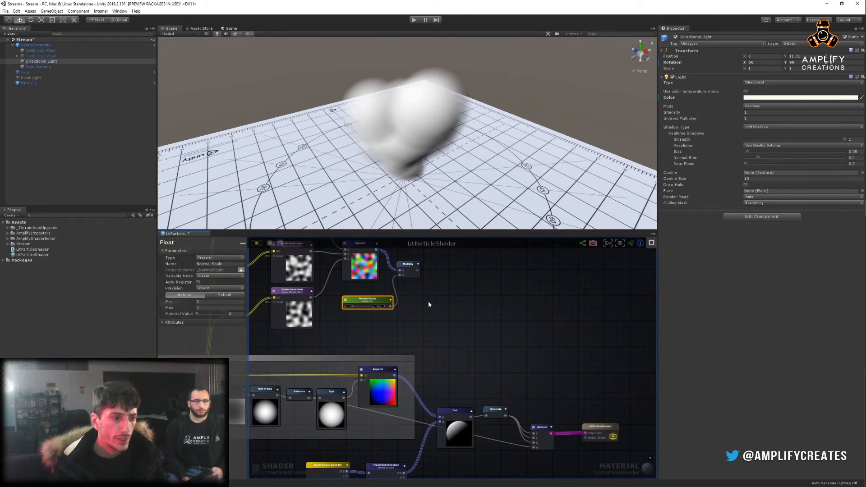
drag(409, 270, 411, 308)
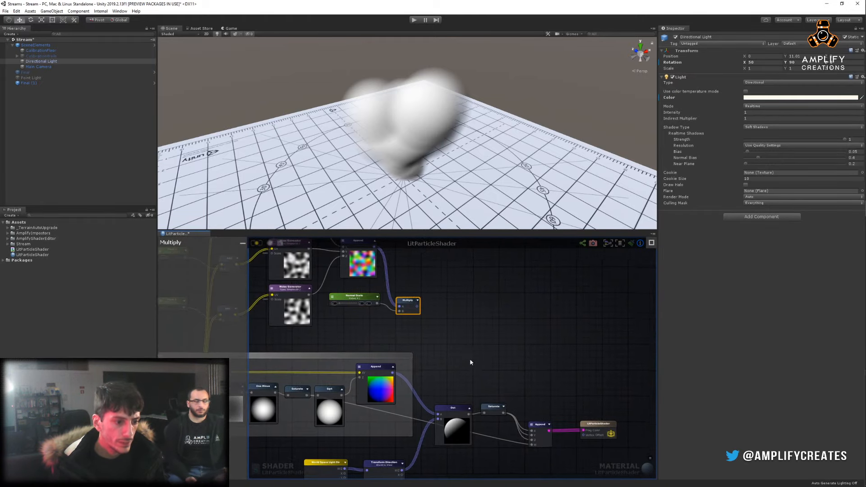
Move the Dot, Saturate, final Append and output nodes together farther from the comment group to make room.
right_drag(448, 382, 391, 320)
click(547, 408)
click(526, 365)
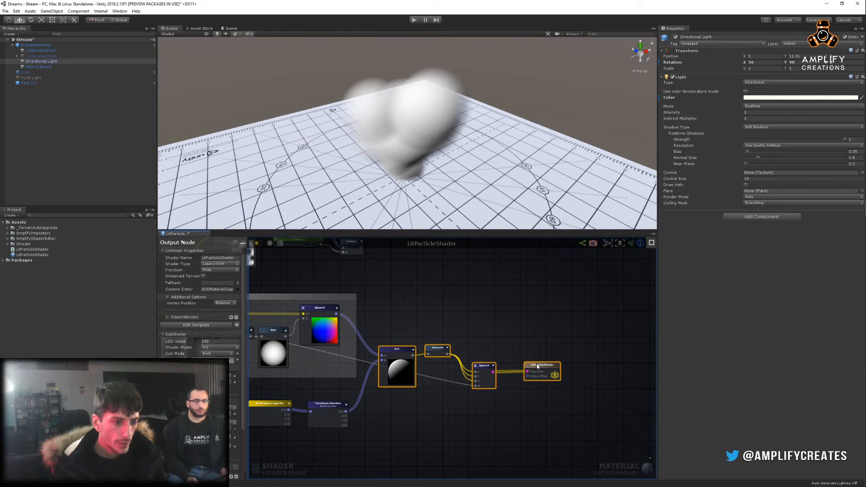
drag(537, 367, 597, 337)
Create an Add node, feed the Multiply into its B input, and insert it into the wire from the normals Append to Dot.
click(503, 316)
right_drag(502, 316, 478, 332)
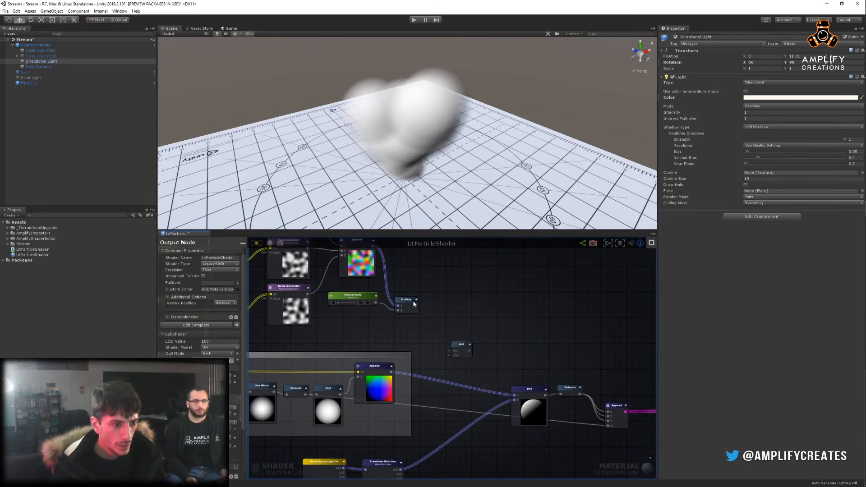
drag(416, 305, 454, 351)
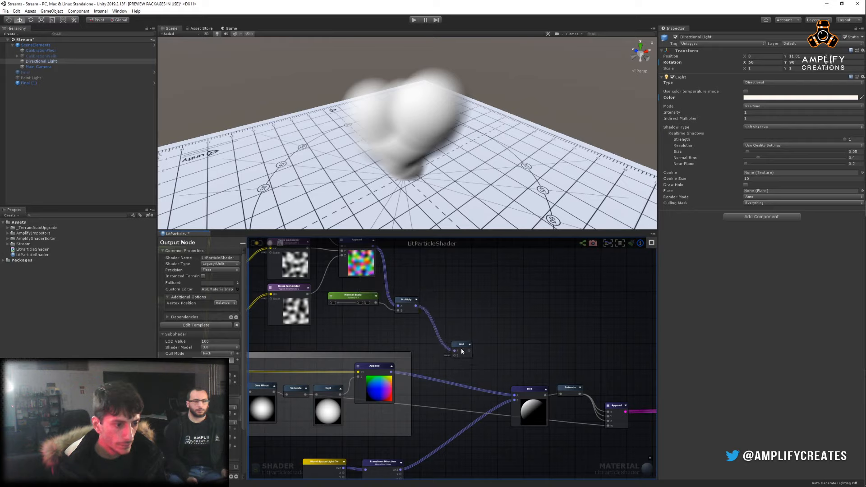
click(462, 352)
scroll(462, 352, up, 3)
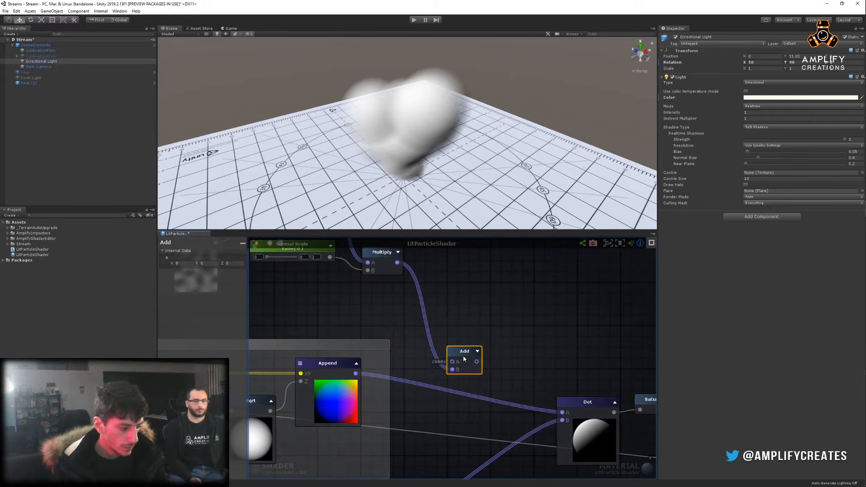
drag(465, 359, 459, 380)
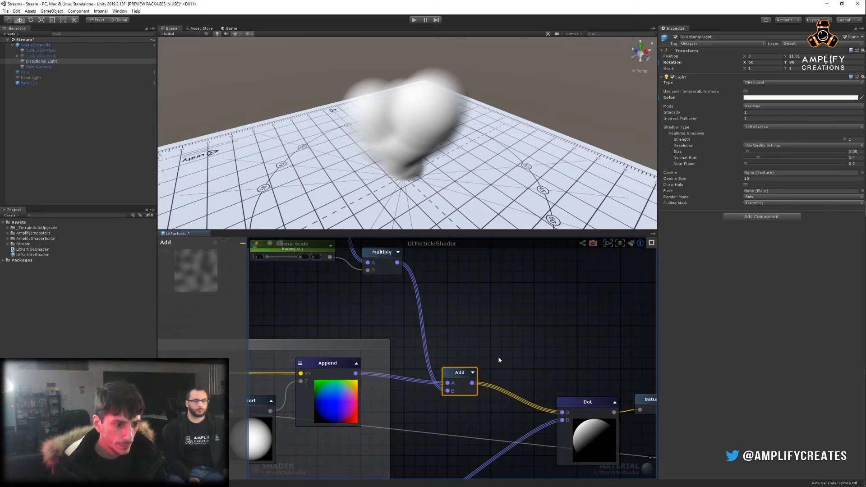
Update the shader and view the smoke from ground level with its shaded side facing the camera.
scroll(498, 360, down, 5)
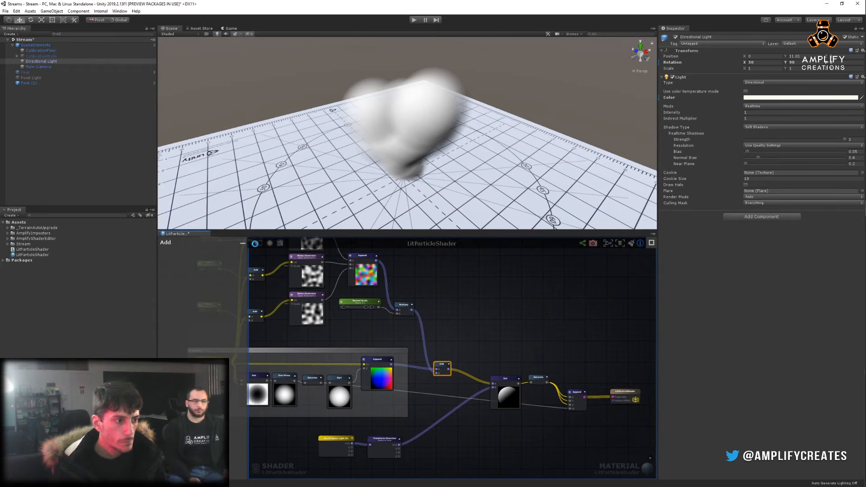
alt+drag(444, 191, 527, 275)
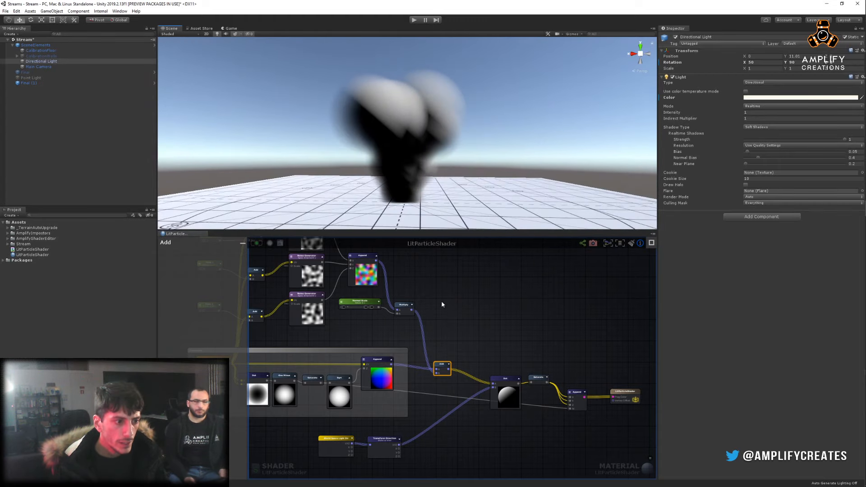
scroll(416, 314, up, 4)
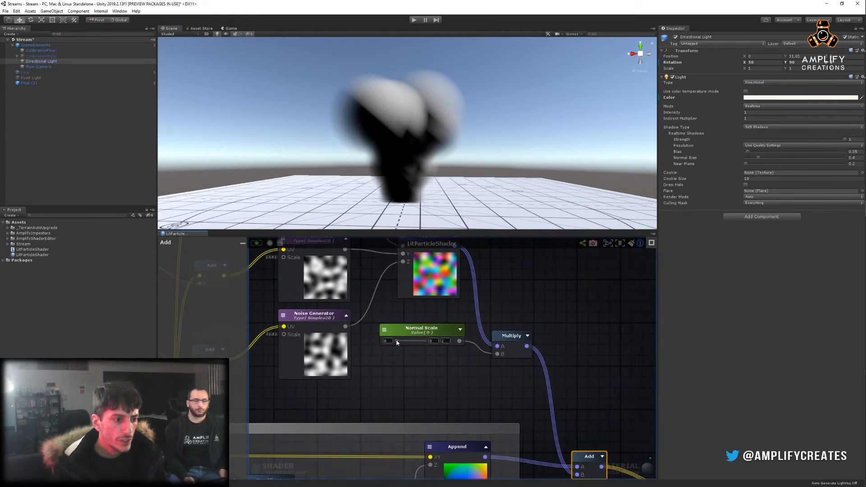
Raise Normal Scale to about 0.729 and view the smoke's noisy shading from its shaded and lit sides.
drag(397, 341, 407, 341)
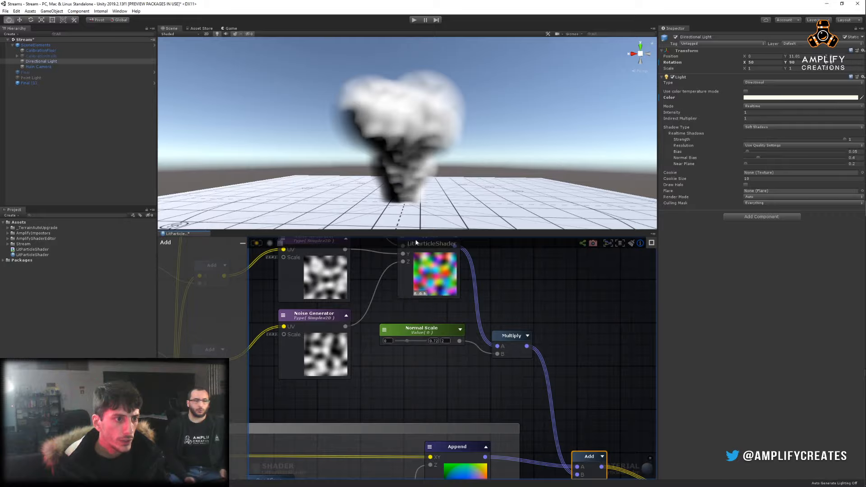
alt+drag(417, 158, 395, 165)
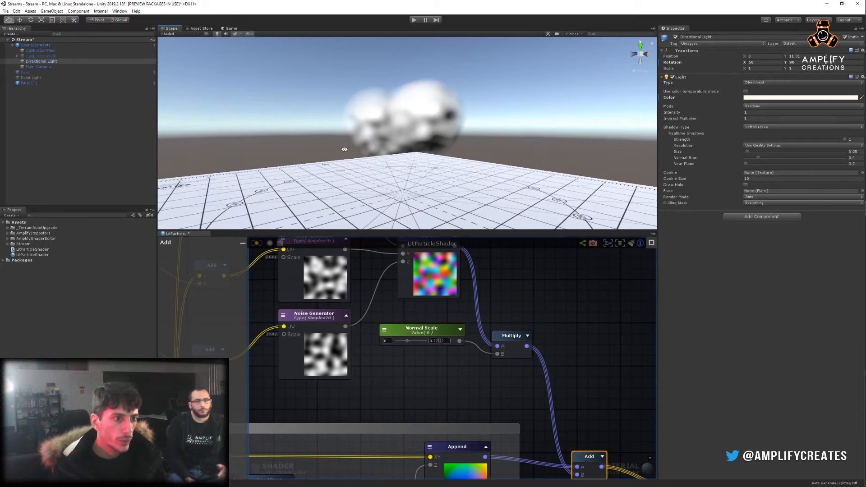
alt+drag(448, 140, 411, 163)
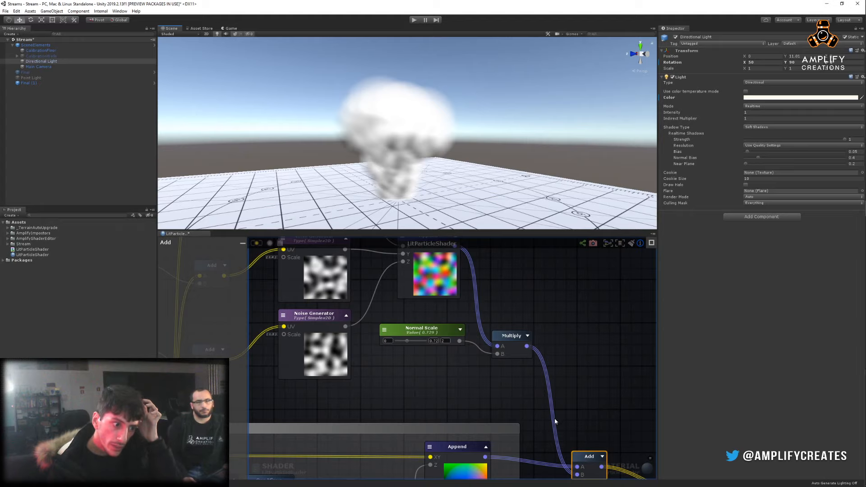
Create a Register Local Var node below World Space Light Dir and name its variable alpha.
middle_drag(555, 421, 566, 381)
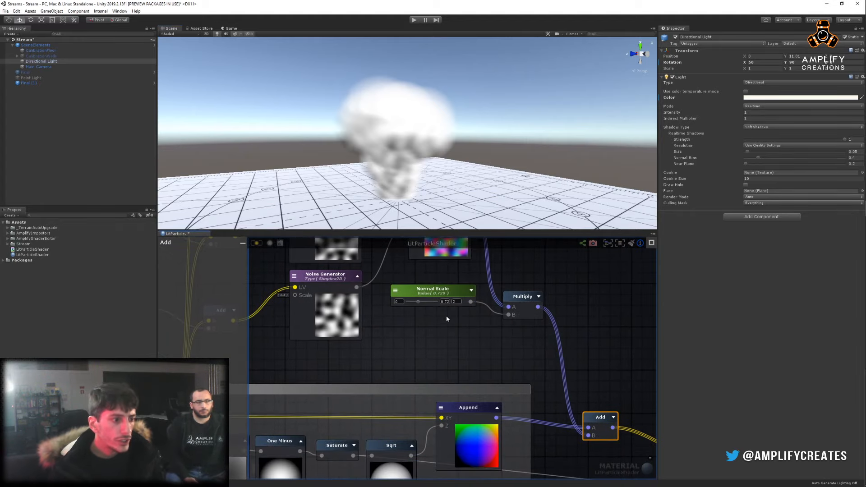
scroll(446, 315, down, 4)
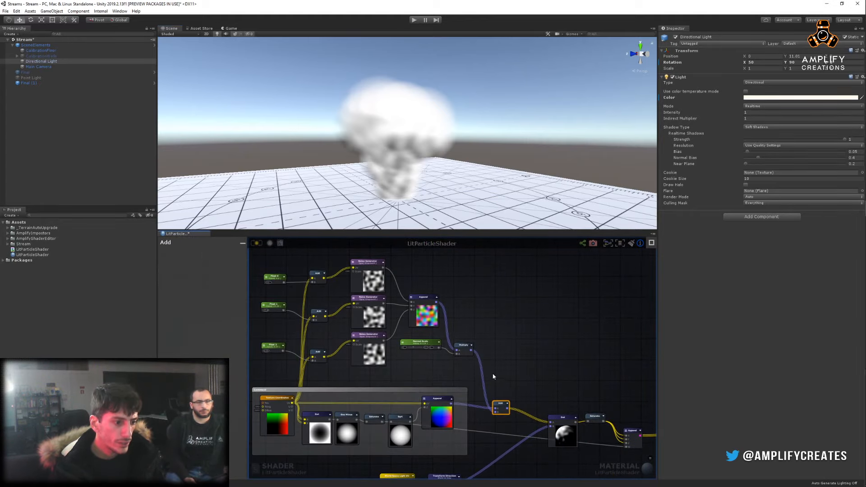
middle_drag(493, 376, 484, 328)
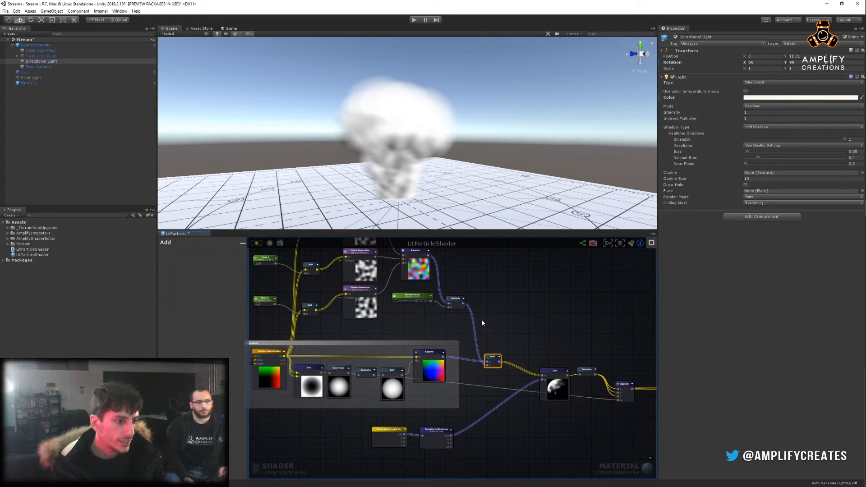
middle_drag(512, 390, 470, 340)
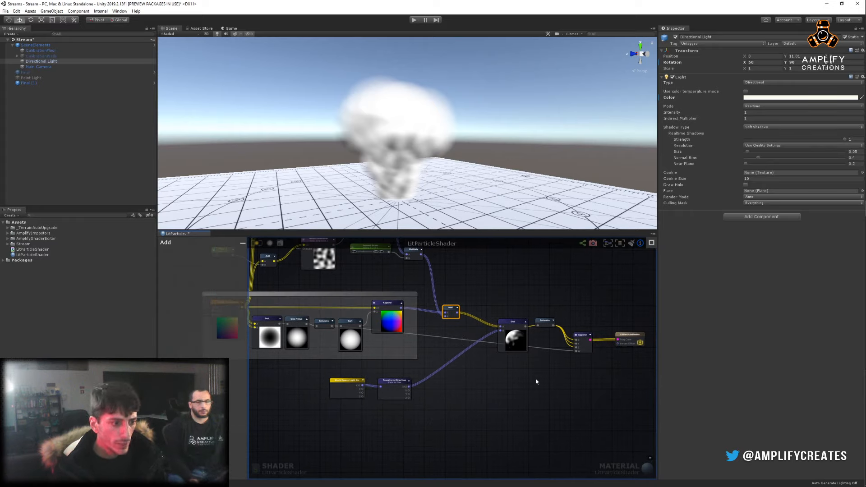
scroll(536, 382, up, 4)
middle_drag(256, 327, 429, 302)
middle_drag(432, 366, 474, 306)
click(370, 382)
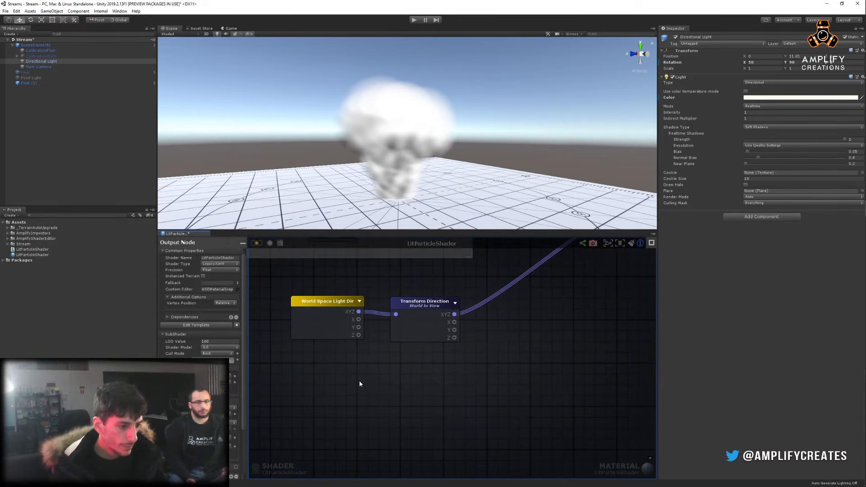
key(r)
click(334, 371)
scroll(432, 369, down, 3)
click(399, 377)
scroll(290, 334, up, 2)
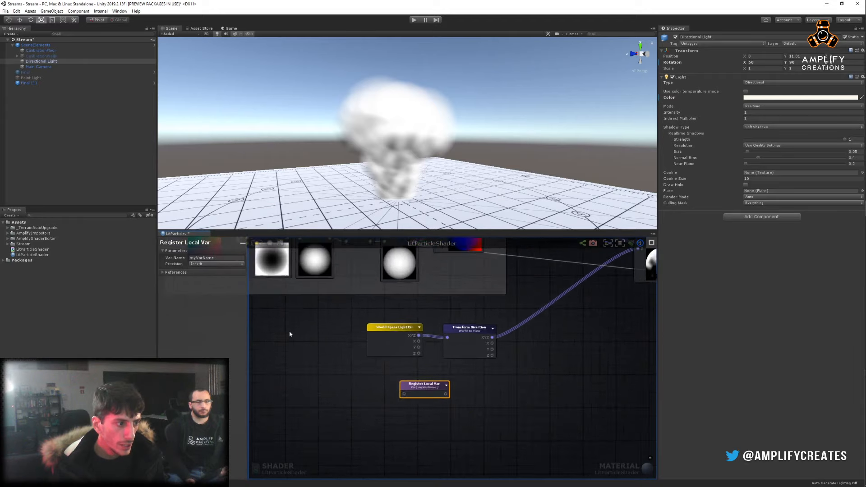
scroll(290, 334, up, 1)
click(229, 257)
text(alpha)
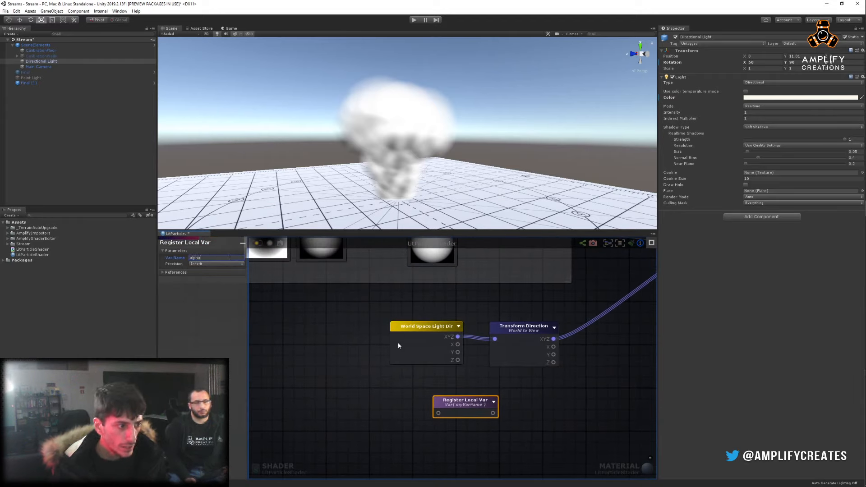
Create a Get Local Var node referencing alpha and connect it to the final Append's last input.
click(382, 363)
scroll(383, 364, down, 3)
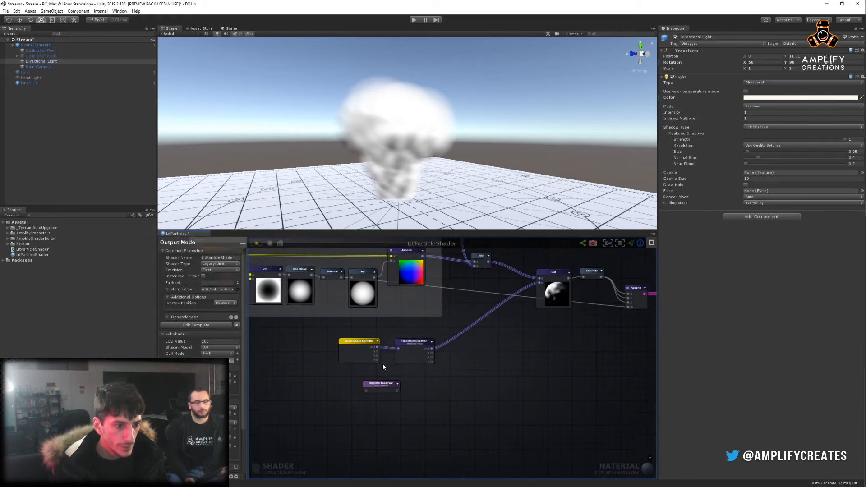
key(g)
click(483, 326)
scroll(504, 318, up, 3)
click(466, 337)
click(480, 345)
middle_drag(511, 318, 469, 373)
scroll(523, 322, down, 3)
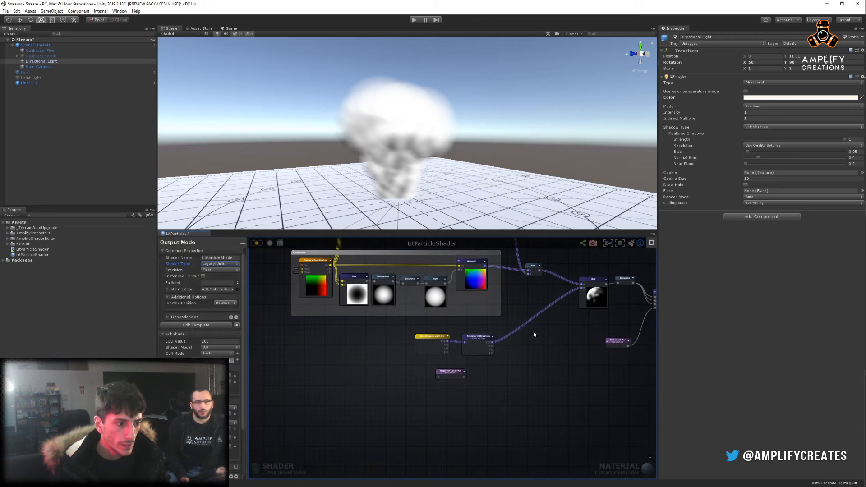
Move World Space Light Dir and Transform Direction closer to Dot, and bring Register Local Var nearer to the comment group.
drag(475, 343, 553, 338)
middle_drag(502, 356, 431, 348)
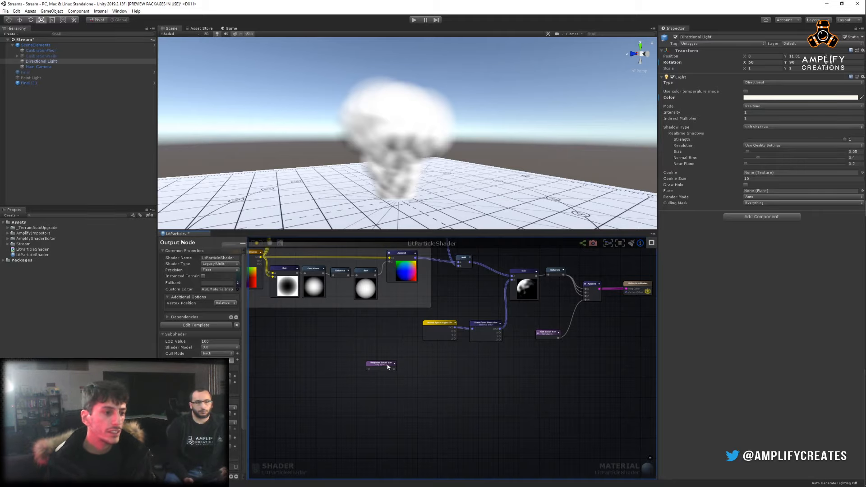
drag(388, 367, 389, 346)
Connect the Saturate output inside the comment group to Register Local Var and place the node below Sqrt.
scroll(342, 322, up, 3)
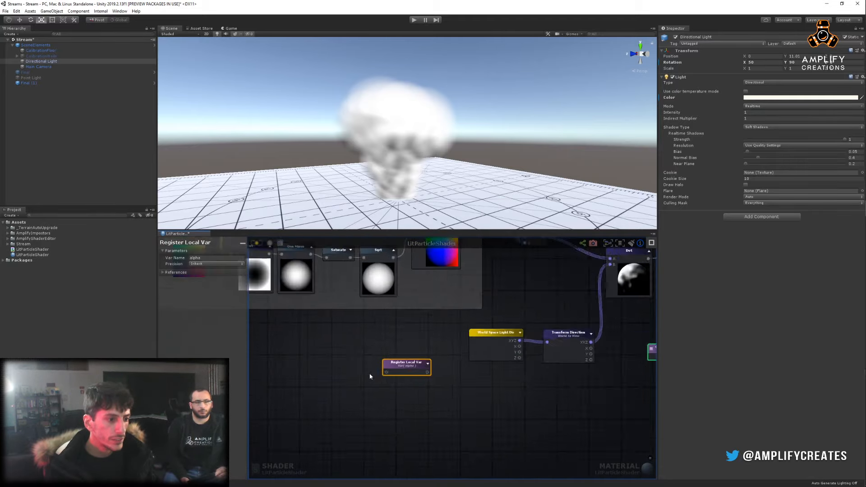
scroll(370, 377, up, 2)
middle_drag(314, 271, 343, 340)
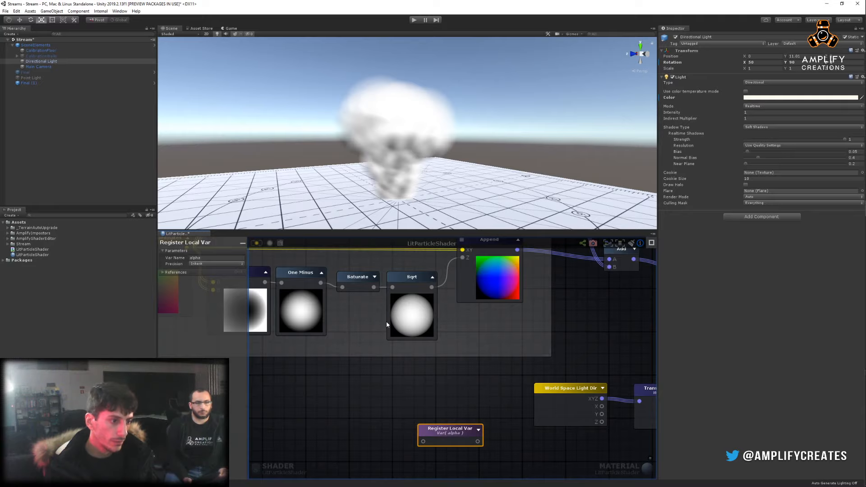
drag(373, 289, 423, 441)
middle_drag(458, 414, 420, 361)
drag(416, 383, 384, 369)
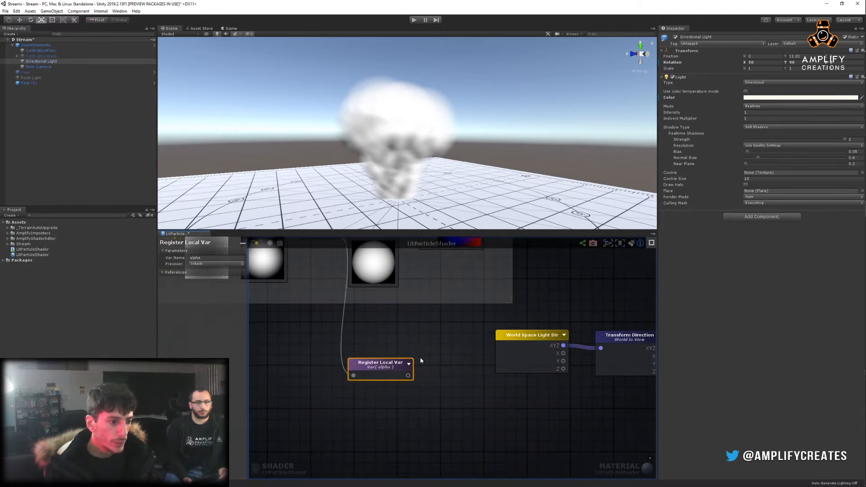
scroll(469, 354, down, 3)
middle_drag(469, 354, 300, 330)
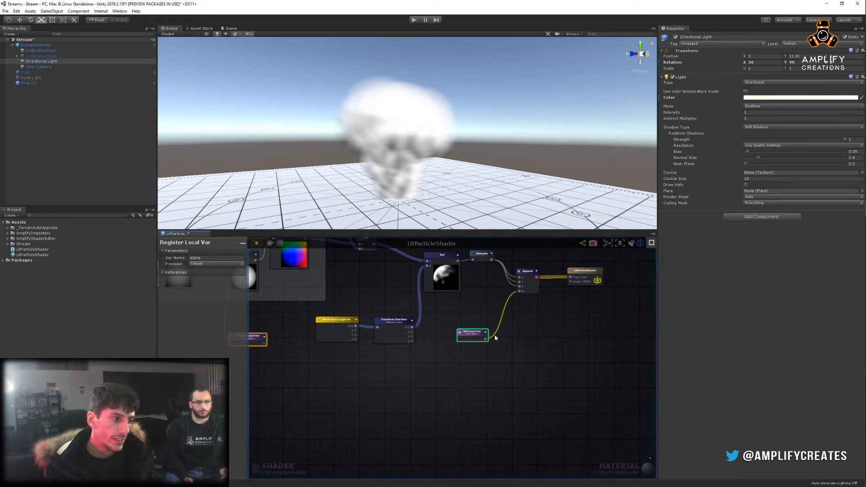
click(475, 334)
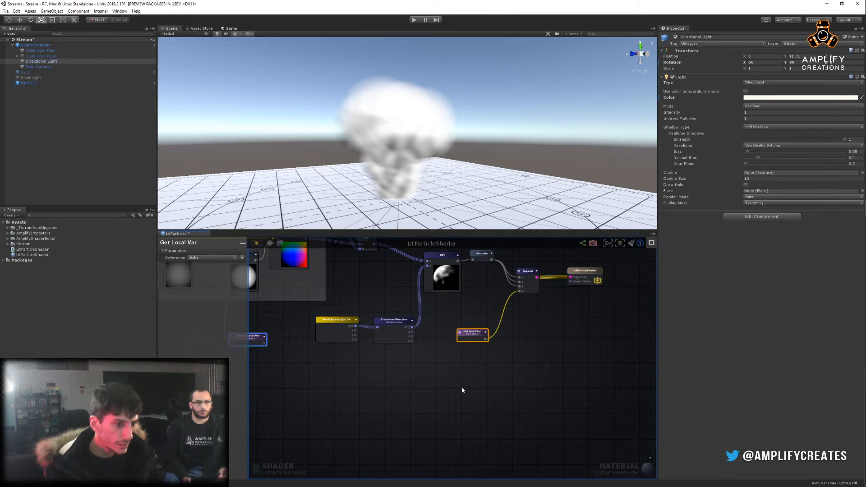
key(ctrl+d)
key(ctrl+d)
middle_drag(517, 384, 544, 370)
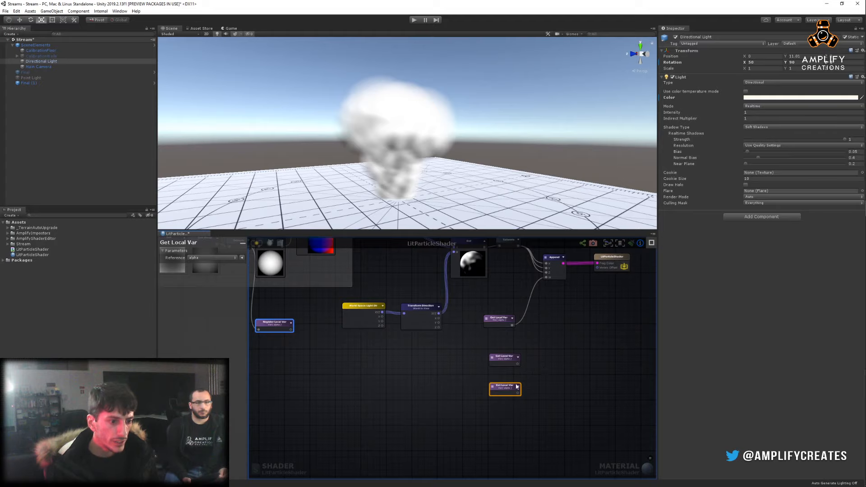
middle_drag(359, 366, 452, 382)
drag(369, 344, 366, 342)
middle_drag(457, 350, 419, 379)
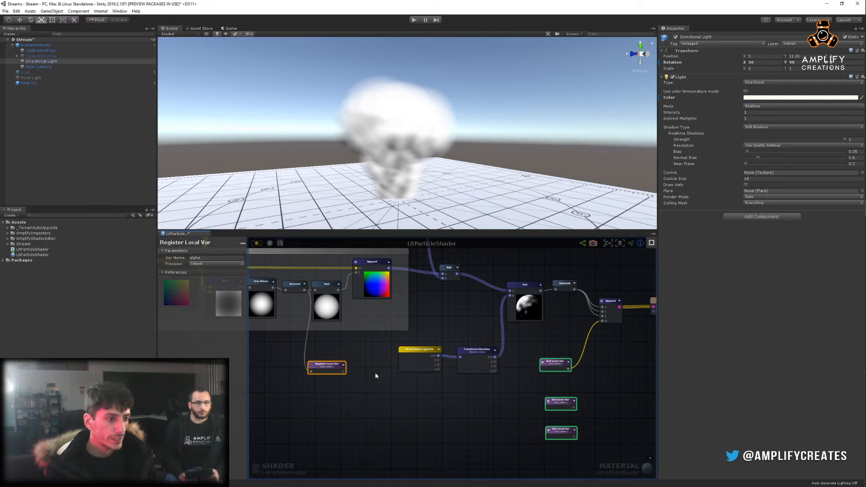
middle_drag(418, 406, 399, 373)
click(461, 381)
drag(571, 381, 579, 372)
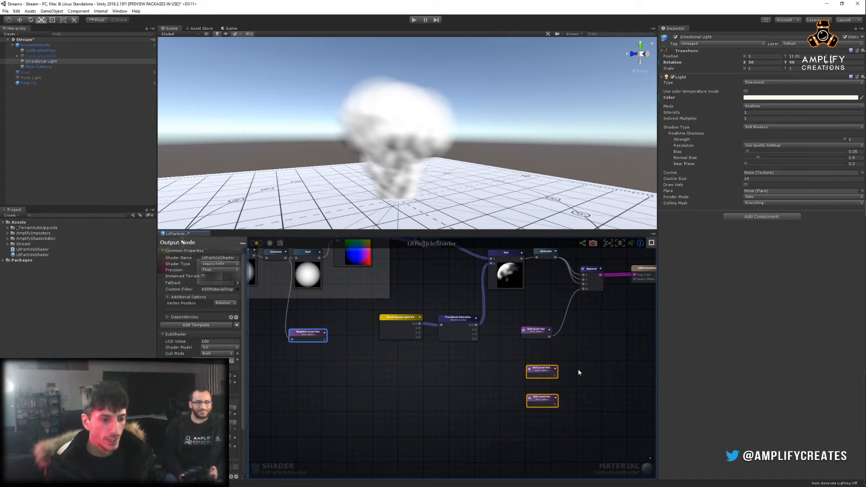
key(Delete)
Move the alpha Get Local Var just below the final Append, and expand the preview of Register Local Var.
drag(536, 329, 547, 305)
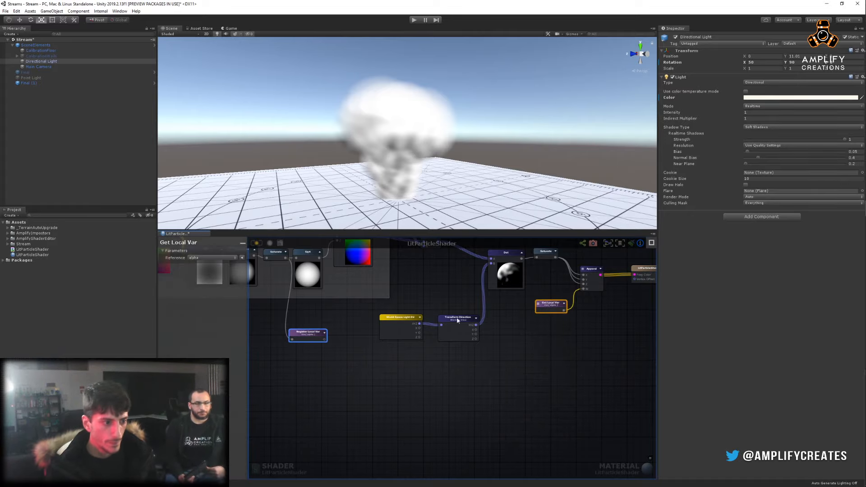
middle_drag(357, 292, 436, 353)
scroll(454, 374, up, 2)
click(412, 409)
scroll(439, 407, down, 2)
click(388, 374)
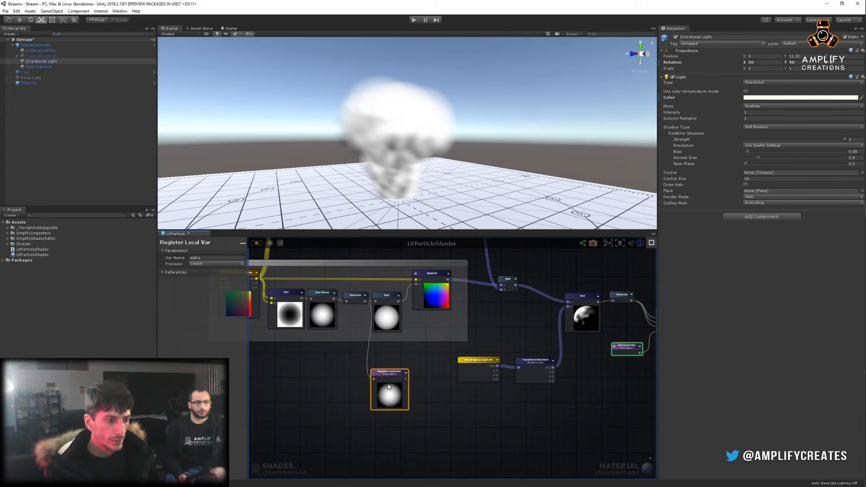
Move Register Local Var aside and insert a Multiply node into the wire between Saturate and it.
middle_drag(491, 335, 501, 397)
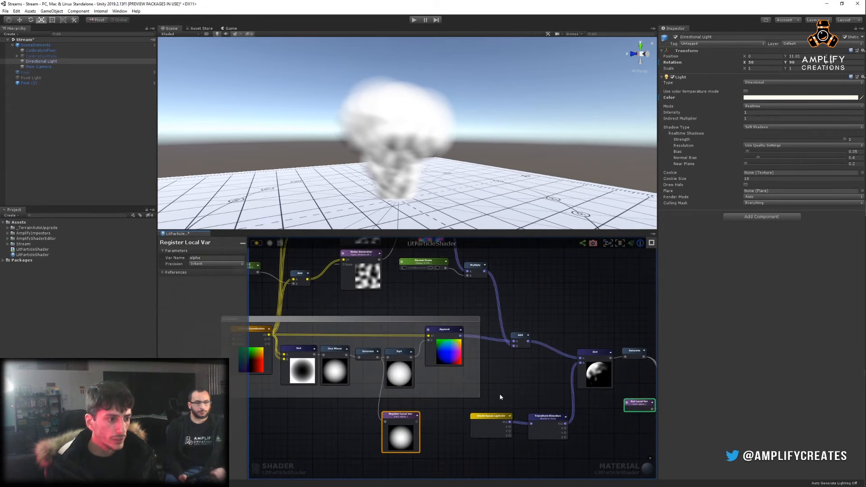
middle_drag(409, 308, 404, 266)
drag(397, 372, 435, 378)
click(363, 403)
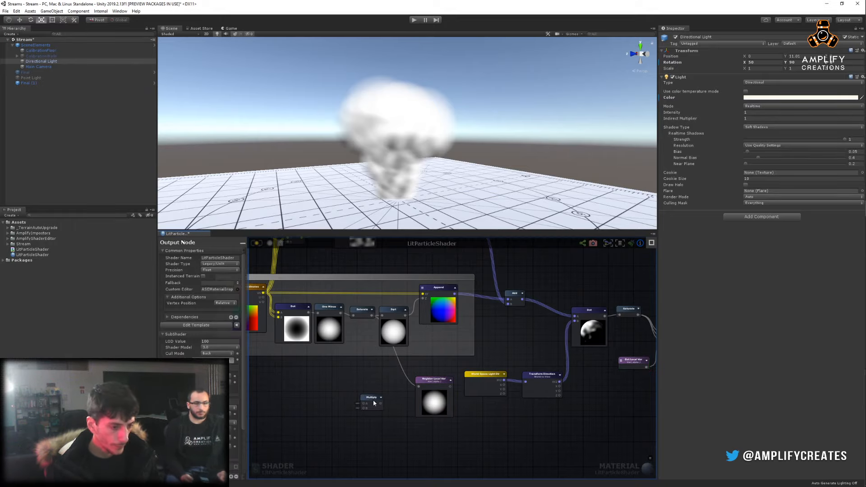
drag(374, 403, 399, 373)
Connect the lowest Noise Generator's output to the B input of the new Multiply.
middle_drag(387, 248, 394, 291)
drag(384, 271, 397, 432)
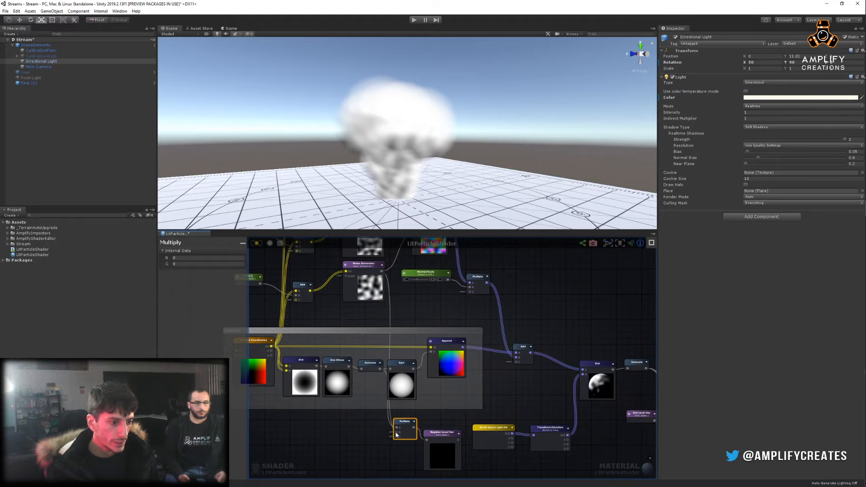
scroll(367, 420, up, 3)
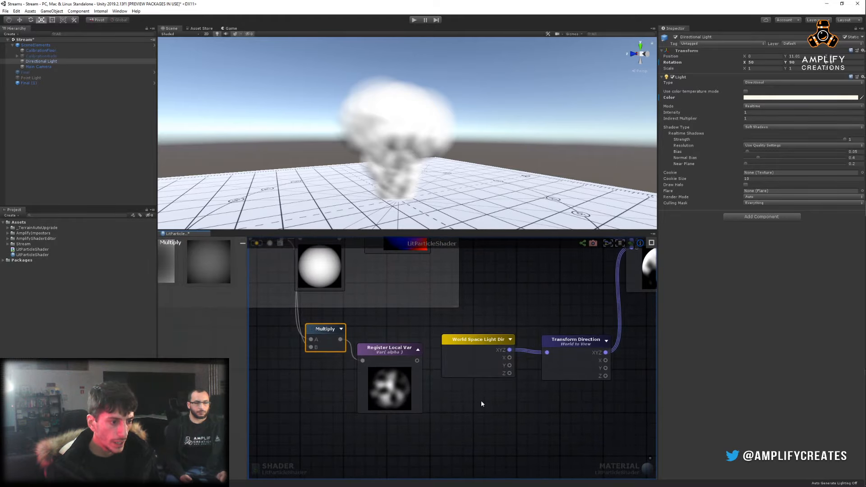
Update the shader and view the smoke with its noise-masked alpha up close from its shaded side.
middle_drag(481, 404, 446, 416)
scroll(463, 334, down, 3)
middle_drag(480, 330, 411, 368)
middle_drag(414, 293, 473, 359)
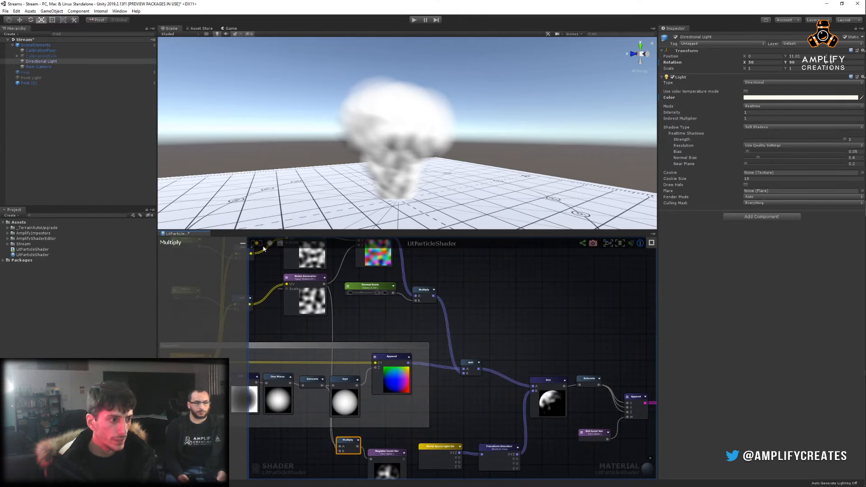
alt+drag(450, 164, 518, 118)
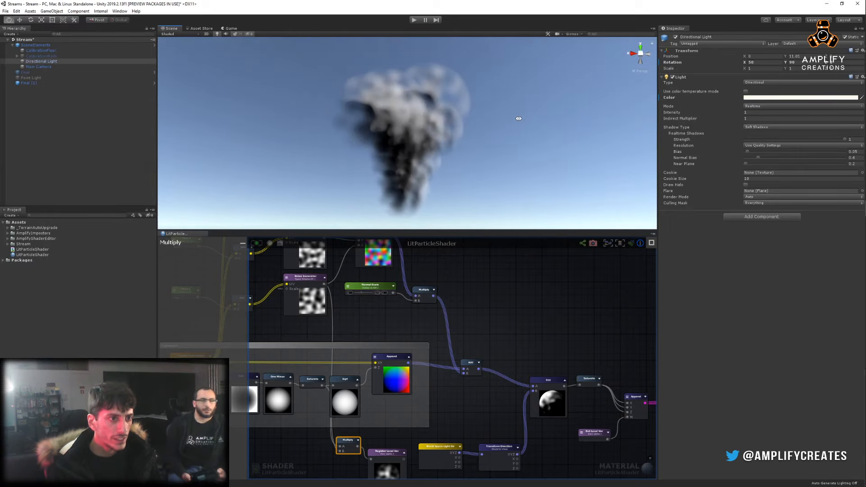
alt+right_drag(411, 114, 495, 100)
alt+drag(496, 105, 525, 116)
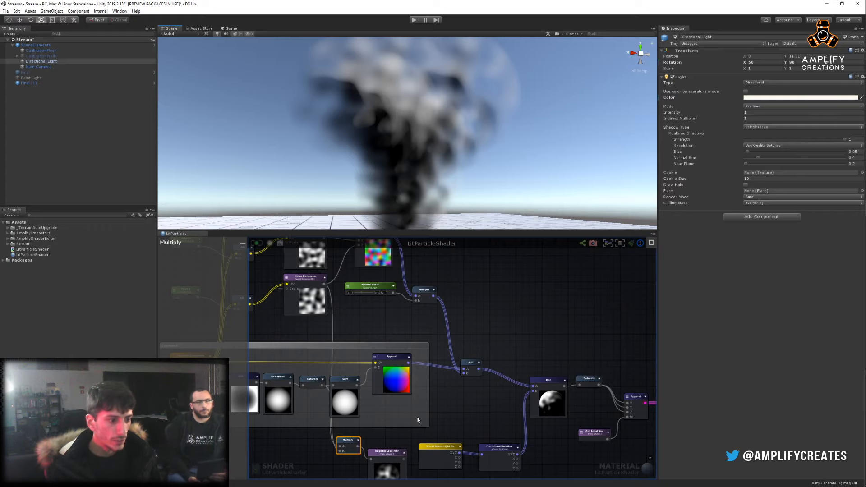
Move the two light direction nodes up toward Dot, and space out Multiply and Register Local Var beneath them.
middle_drag(418, 420, 464, 318)
drag(397, 357, 372, 366)
middle_drag(508, 381, 411, 351)
drag(411, 351, 453, 291)
middle_drag(415, 337, 491, 340)
drag(356, 385, 483, 363)
click(407, 396)
Create a Smoothstep node and insert it into the wire from Saturate to Multiply's A input.
scroll(407, 396, up, 3)
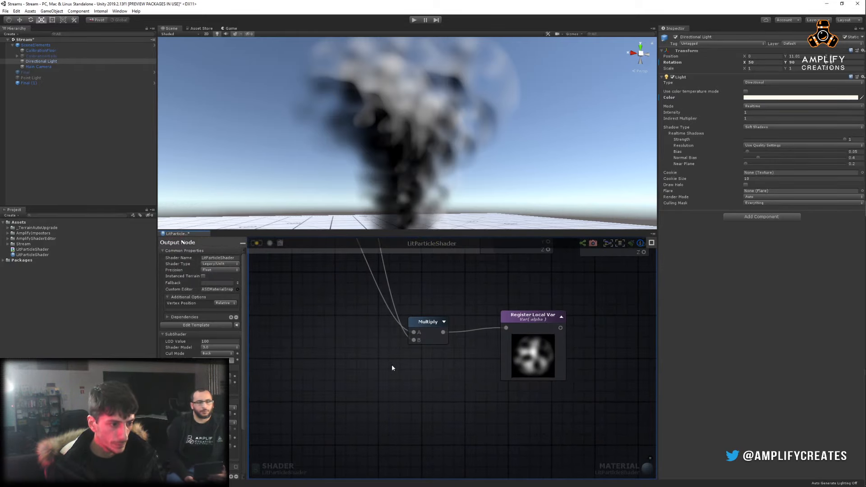
right_click(355, 350)
text(smo)
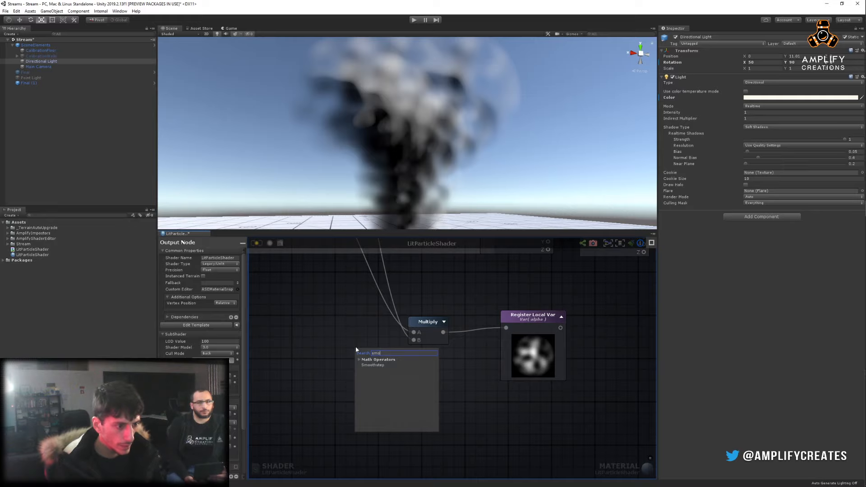
key(Return)
middle_drag(368, 294, 399, 363)
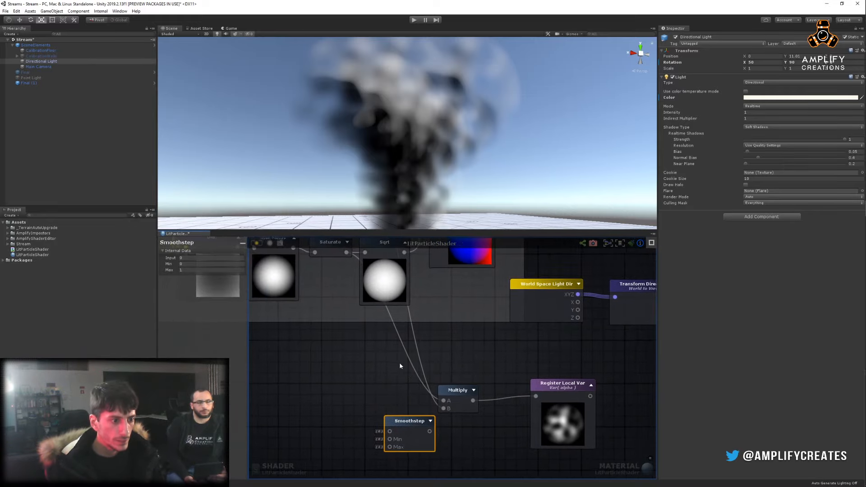
drag(457, 392, 458, 387)
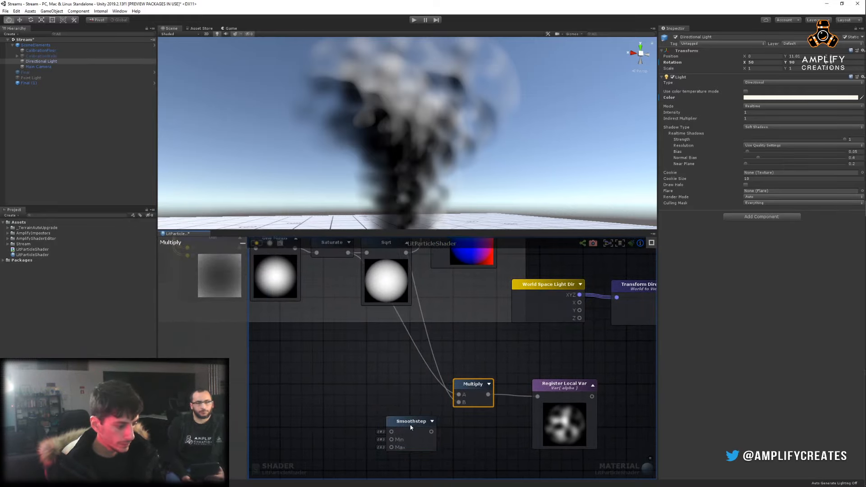
drag(411, 428, 380, 387)
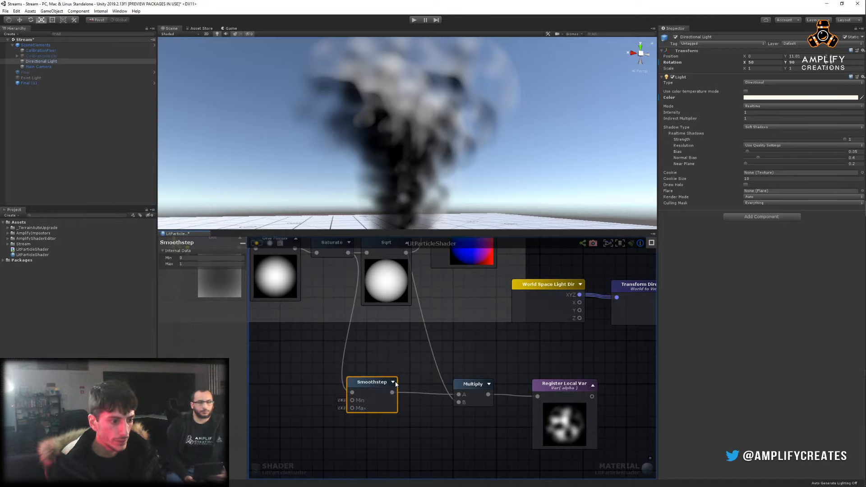
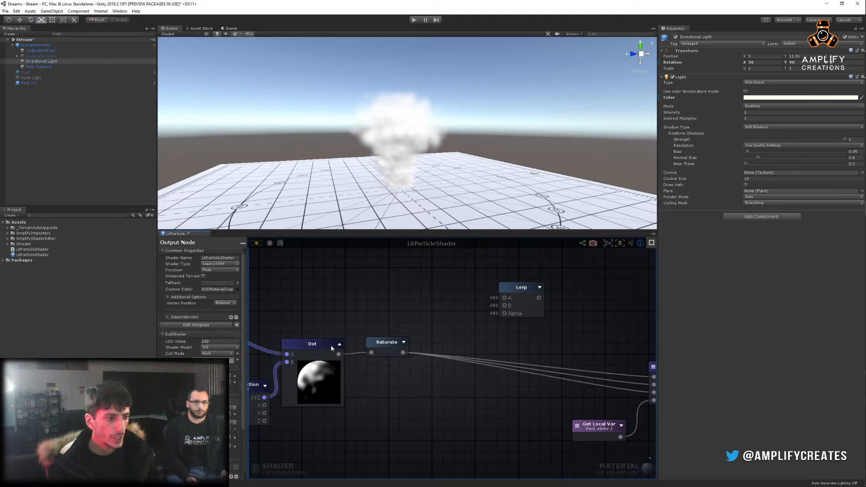
Nudge Dot and Saturate slightly into line, and connect Saturate's output to the Lerp node's Alpha input.
drag(331, 345, 329, 346)
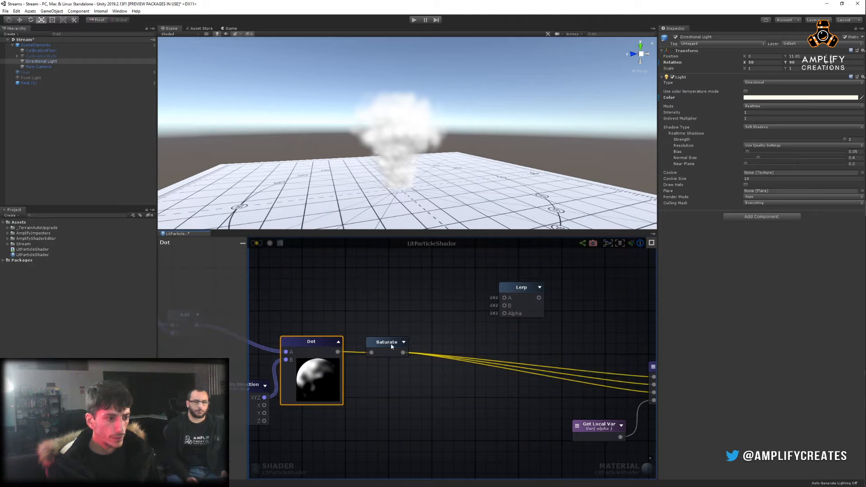
drag(392, 346, 388, 345)
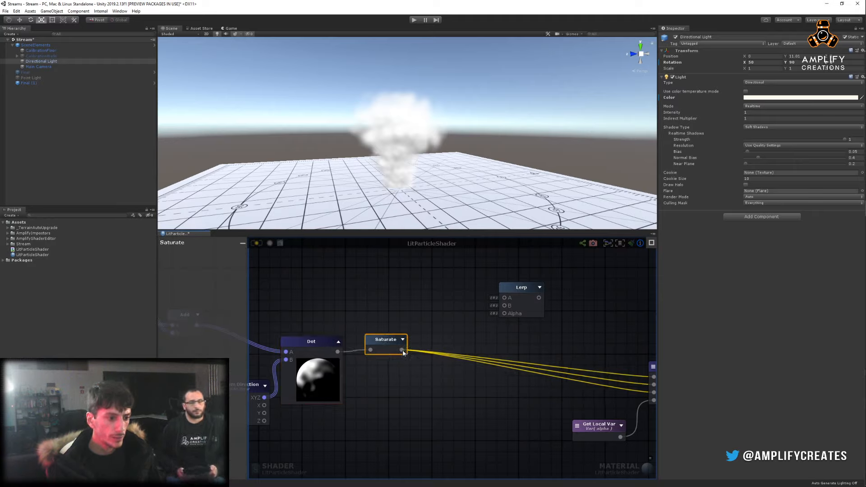
drag(403, 350, 504, 313)
middle_drag(581, 301, 450, 294)
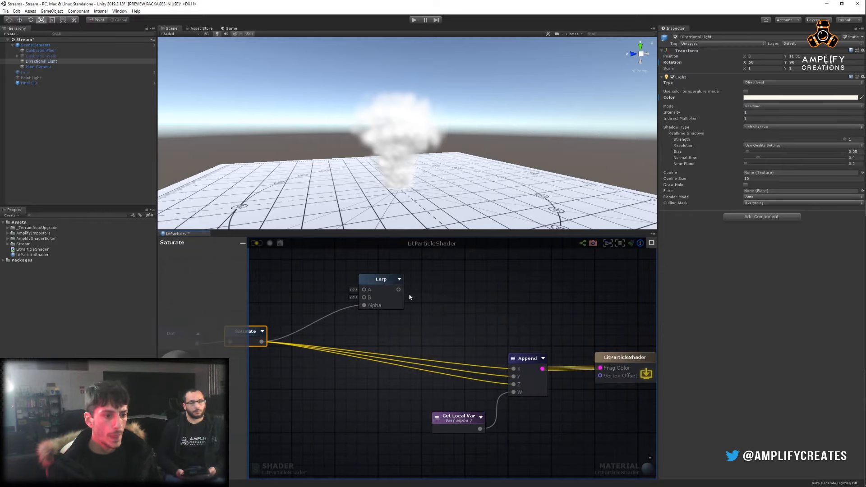
Feed the Lerp output into Append's X, Y and Z inputs, and lower the Lerp node closer to Saturate's level.
drag(399, 290, 514, 377)
drag(398, 291, 513, 384)
middle_drag(381, 326, 474, 370)
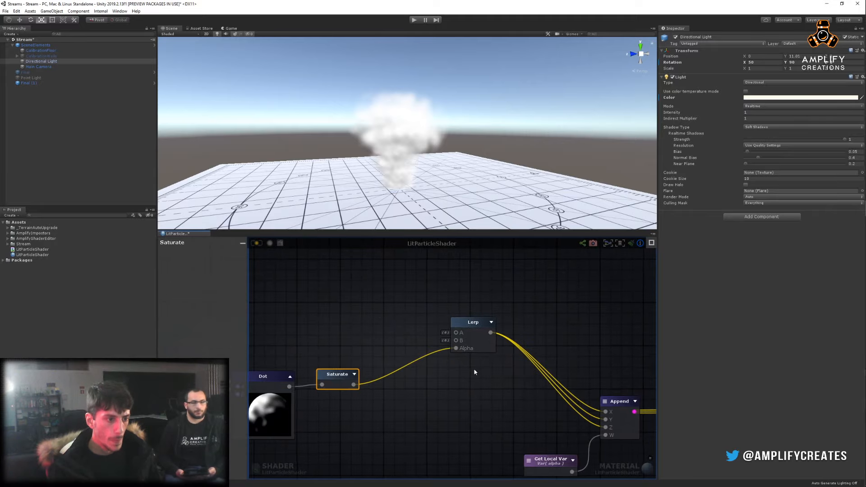
drag(477, 323, 465, 344)
middle_drag(381, 302, 427, 306)
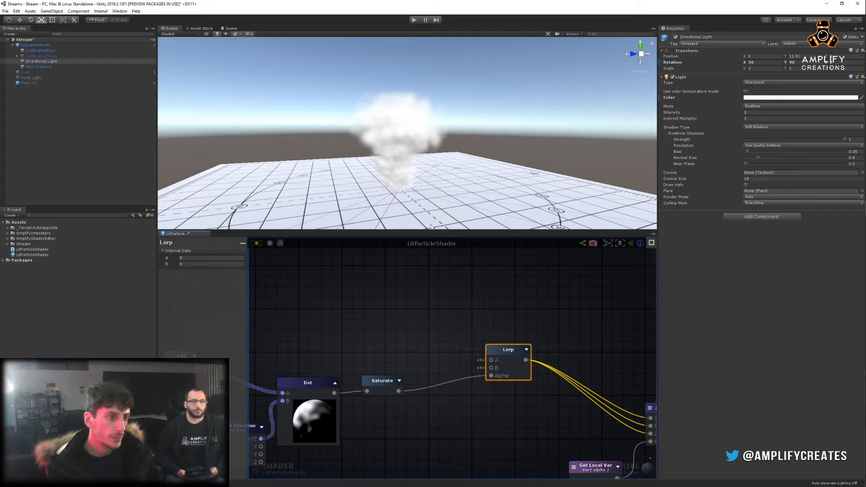
View the smoke from its shaded side and examine the Color over Lifetime gradient of the Final (1) particle system.
alt+drag(384, 186, 464, 166)
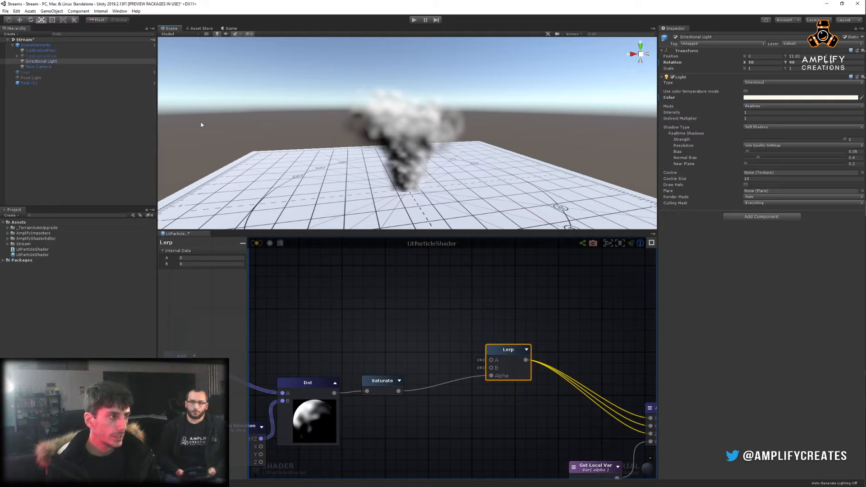
click(33, 83)
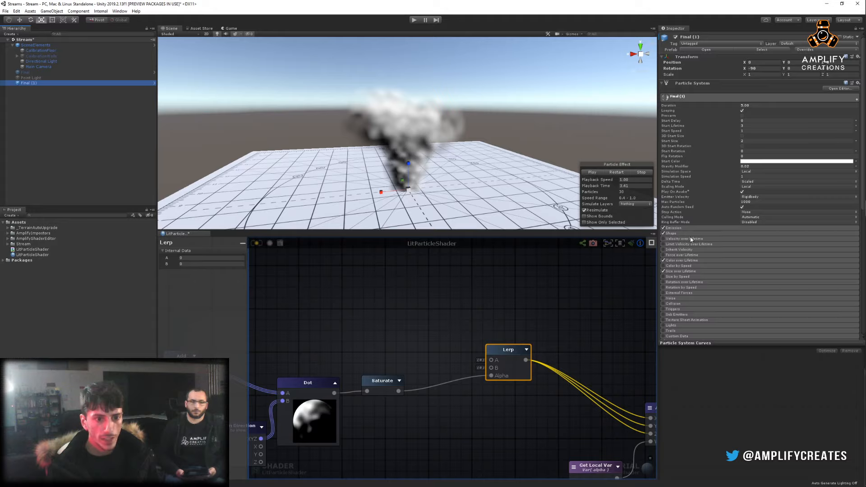
click(689, 261)
click(799, 267)
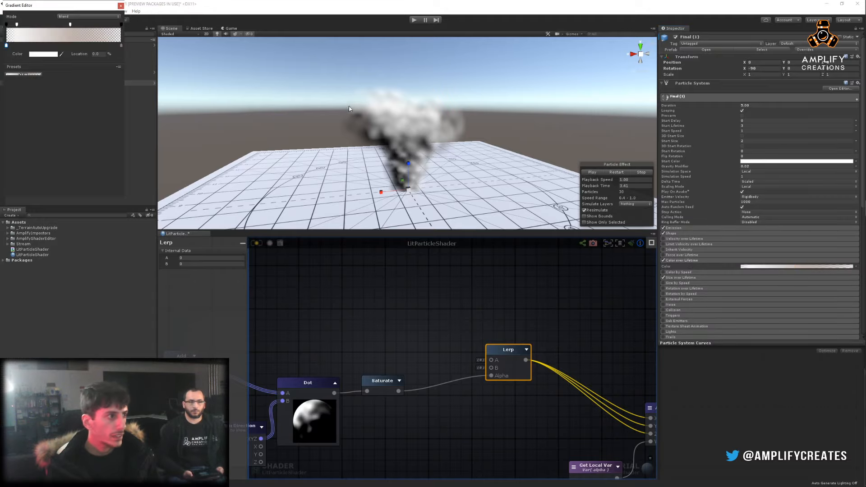
drag(82, 8, 387, 143)
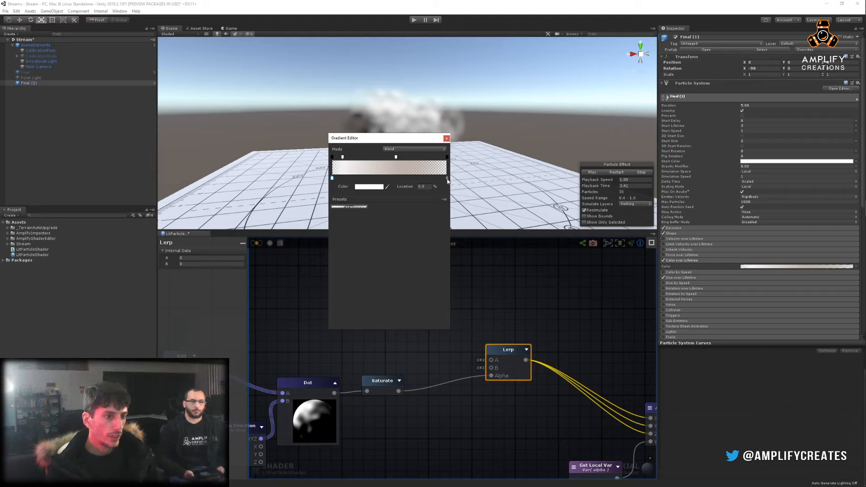
click(446, 138)
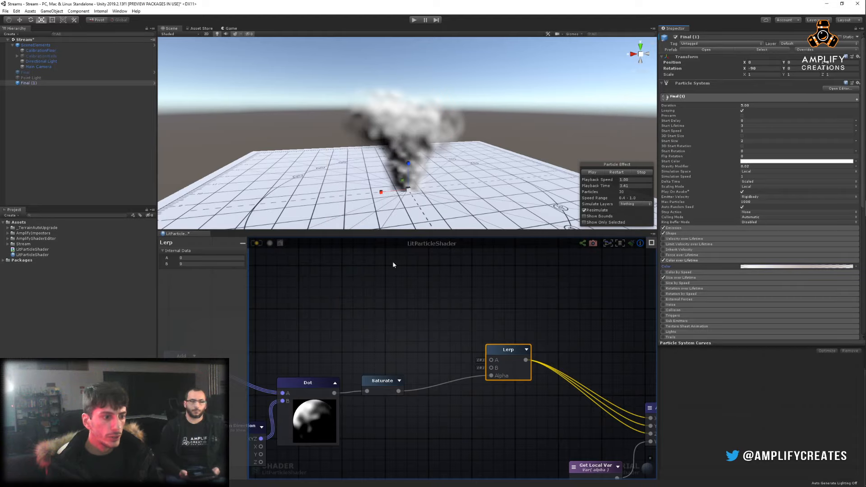
Add a Vertex Color node to the shader graph, in the empty space above the Saturate node.
right_click(361, 272)
text(ver)
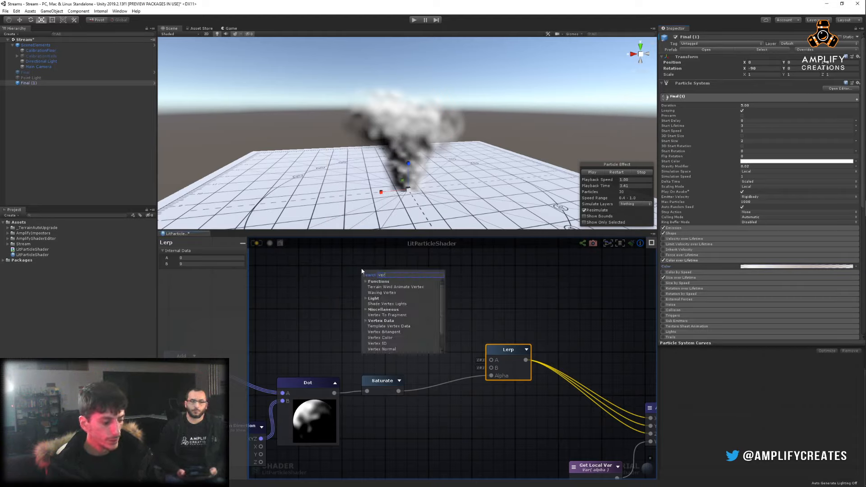
text(tex co)
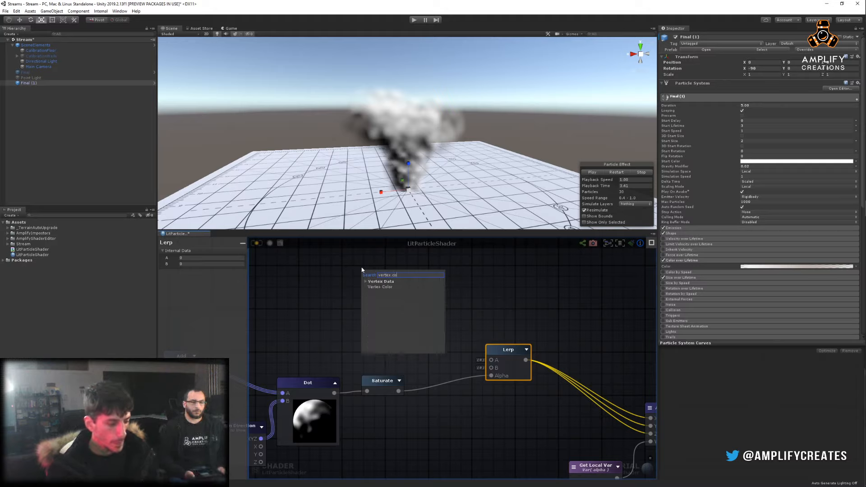
text(lo)
text(r)
key(Return)
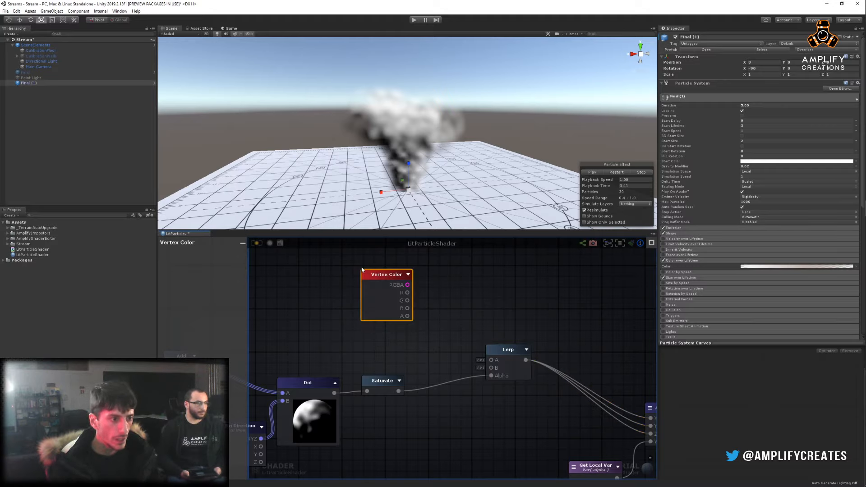
drag(388, 285, 378, 288)
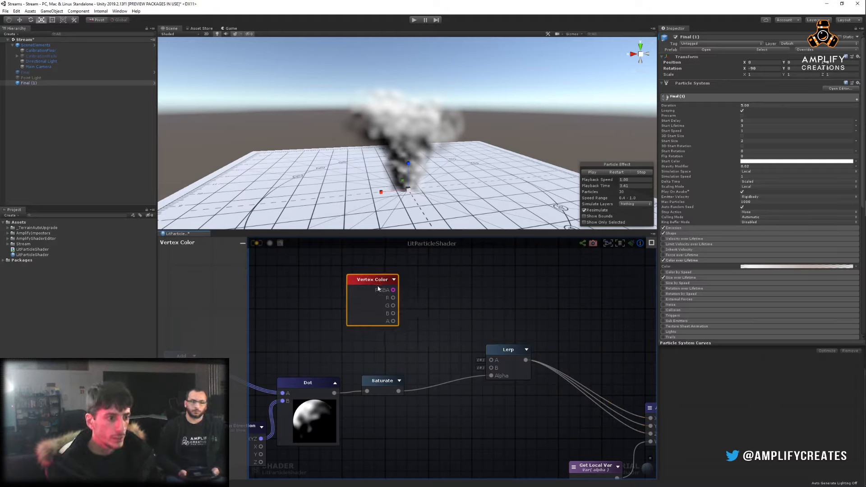
click(768, 267)
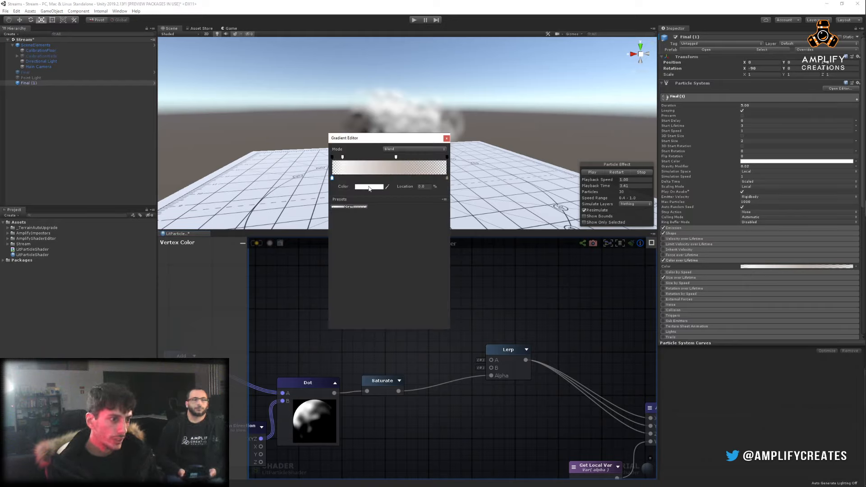
click(369, 186)
click(541, 217)
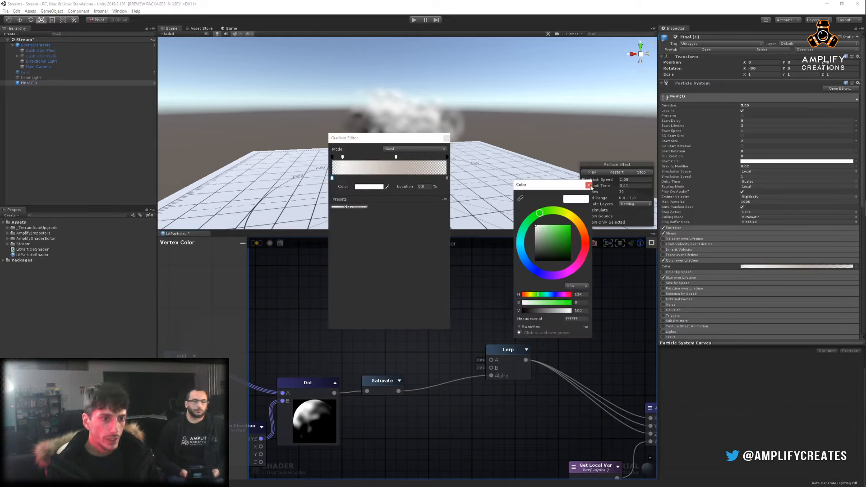
click(589, 185)
Connect the Vertex Color node's RGBA output to the Lerp's B input and shift the node down closer to Saturate.
drag(393, 290, 491, 368)
middle_drag(512, 361, 467, 337)
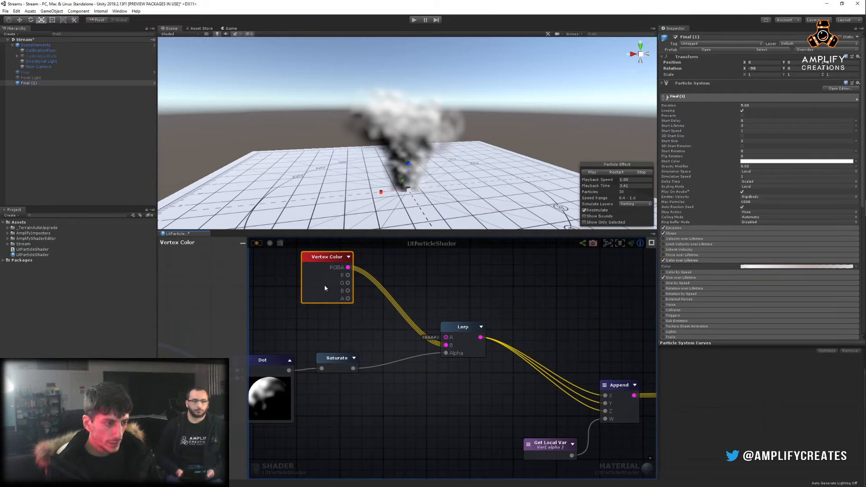
drag(325, 287, 321, 323)
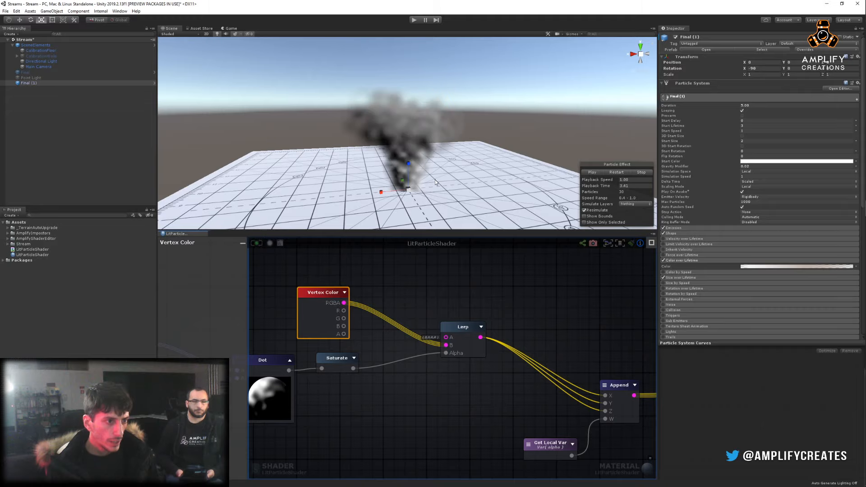
alt+drag(435, 180, 494, 170)
right_drag(424, 277, 453, 276)
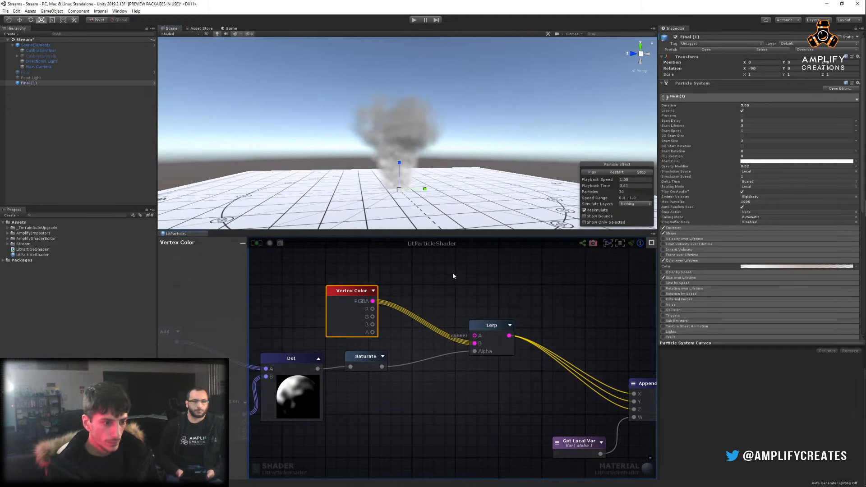
Set the start colour key of the Color over Lifetime gradient to bright green at location 0%.
click(765, 267)
click(370, 188)
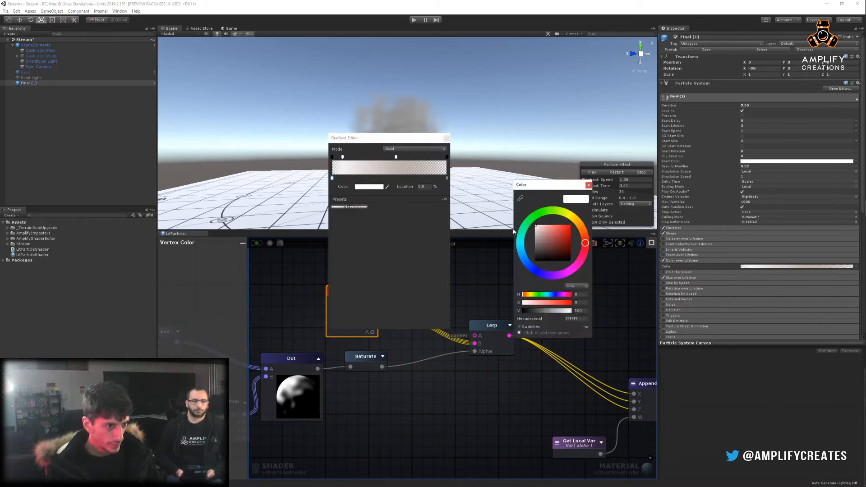
click(541, 217)
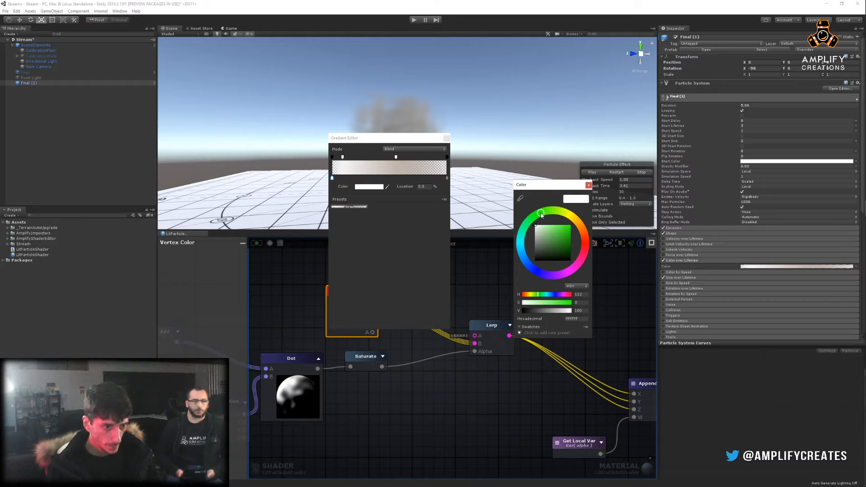
click(388, 190)
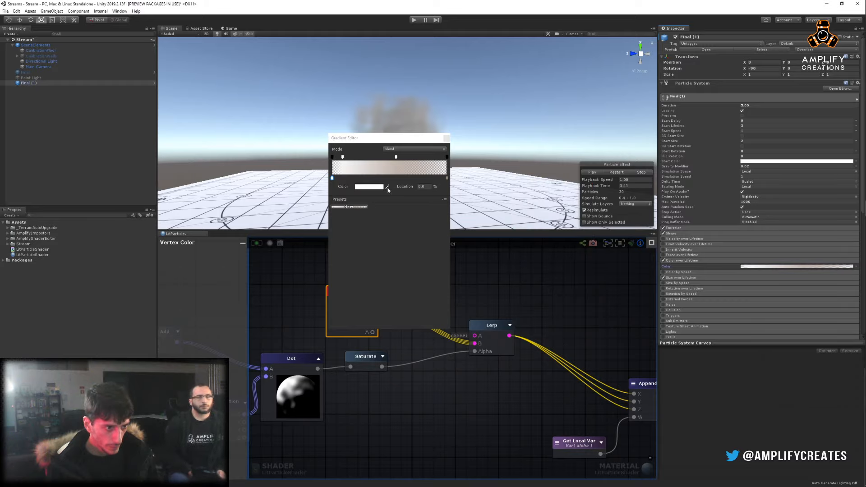
click(352, 178)
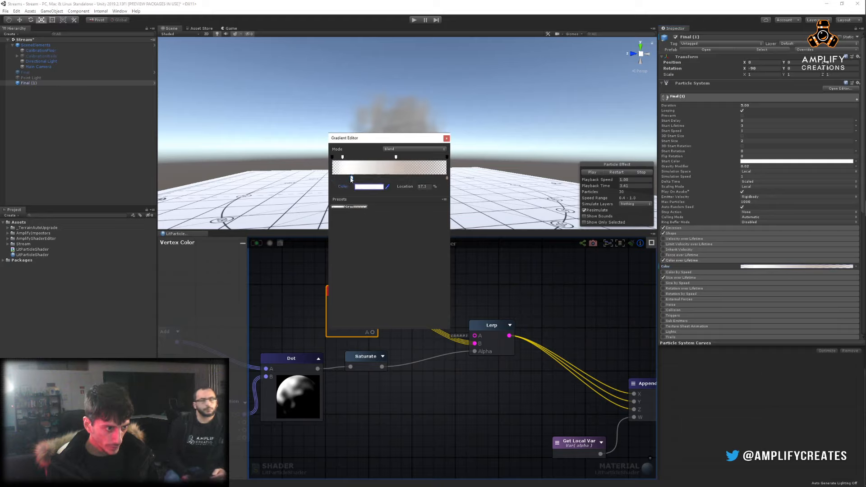
double_click(352, 178)
click(536, 215)
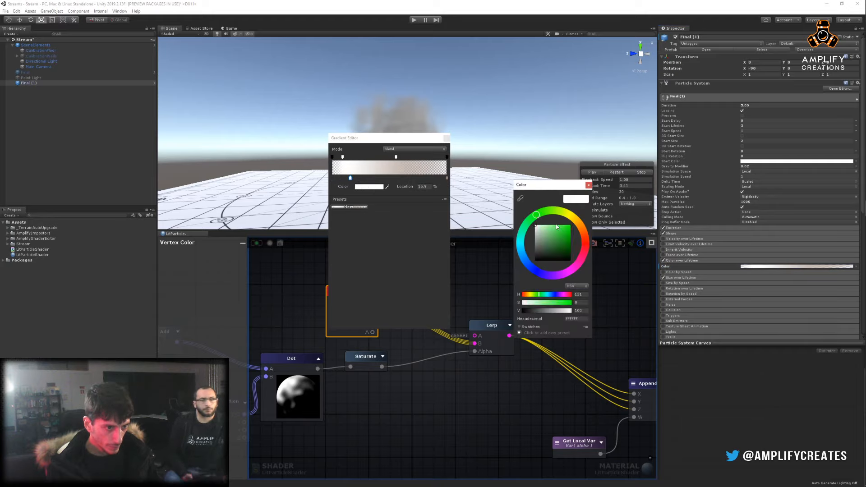
click(557, 227)
click(404, 197)
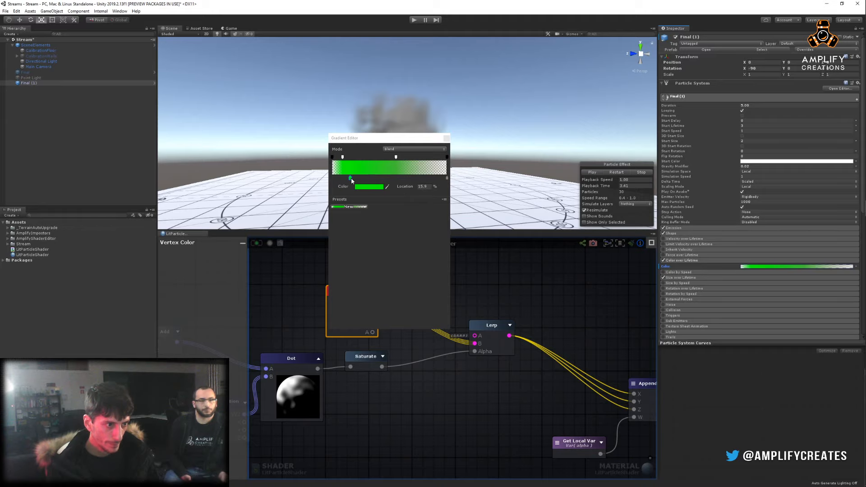
drag(351, 179, 330, 178)
click(447, 138)
Inspect the smoke's colour from several angles in the scene and nudge the Vertex Color node slightly upward.
alt+drag(496, 152, 486, 132)
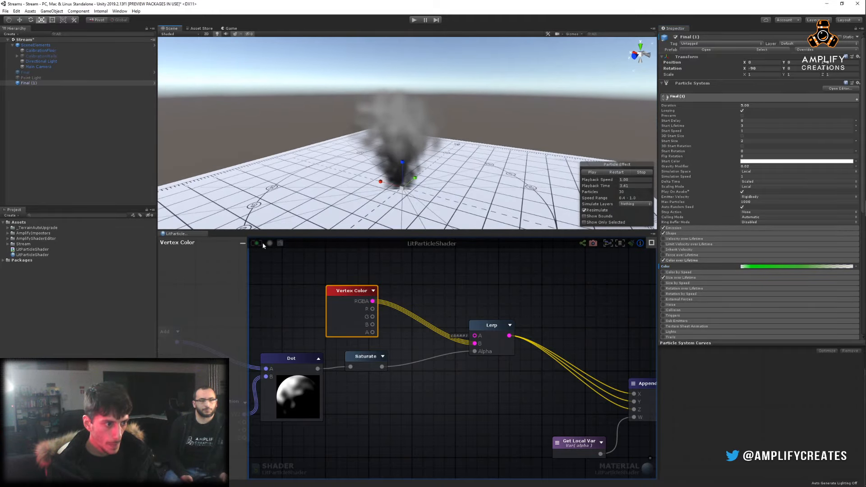
alt+right_drag(490, 145, 567, 139)
alt+drag(566, 139, 476, 156)
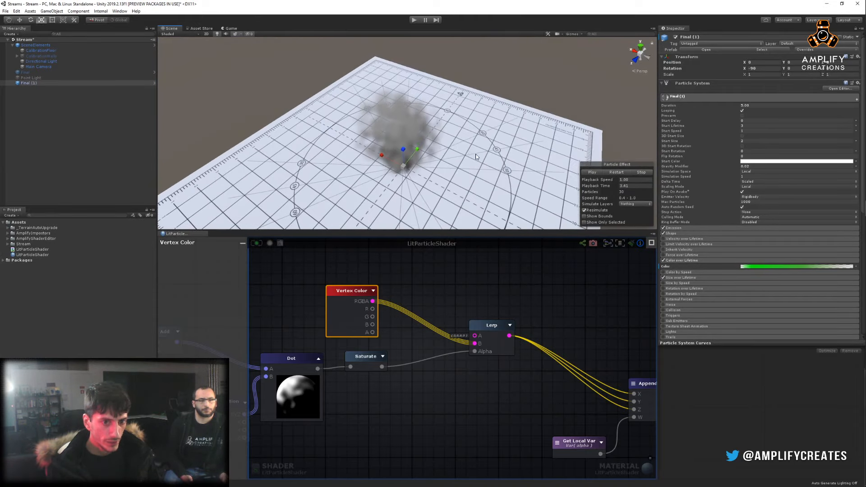
drag(350, 321, 366, 309)
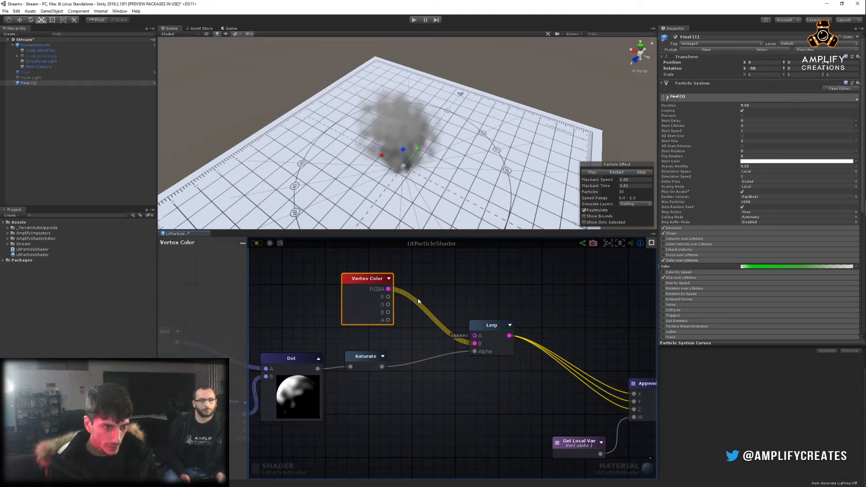
Return the start colour key of the Color over Lifetime gradient to white and check the smoke from a low side view.
click(768, 269)
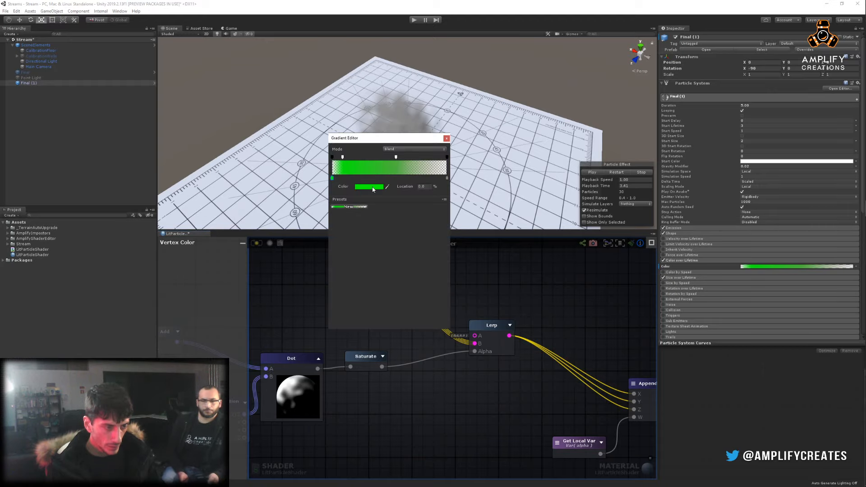
click(374, 187)
drag(556, 238, 632, 203)
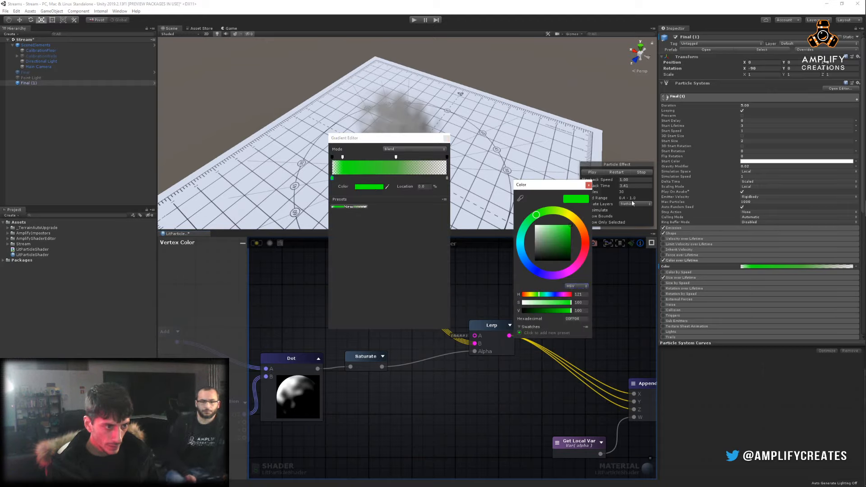
drag(424, 144, 440, 225)
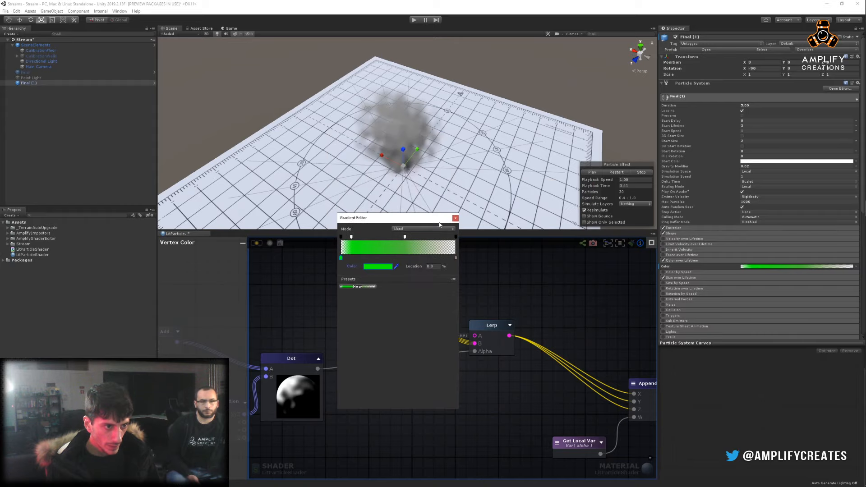
click(386, 269)
drag(551, 239, 481, 186)
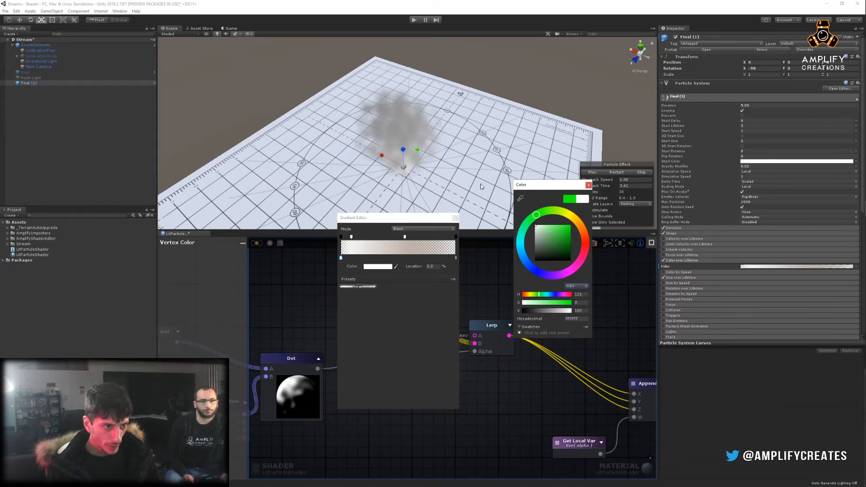
alt+click(481, 187)
alt+drag(465, 157, 464, 131)
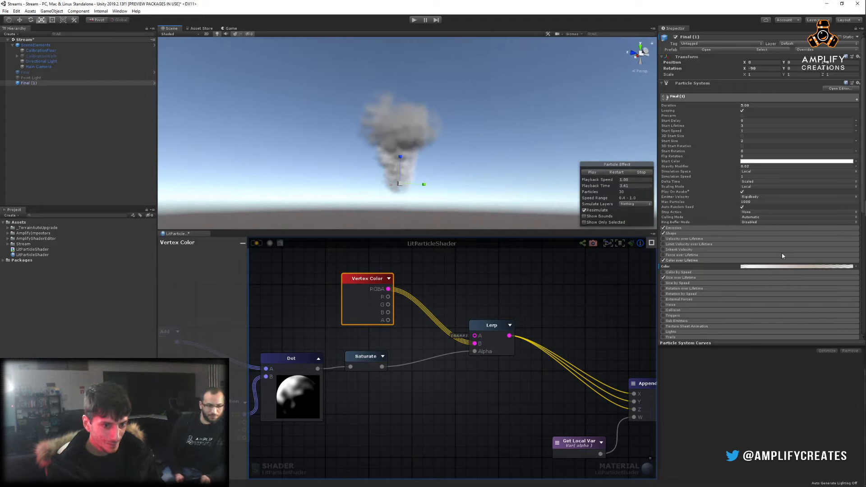
click(759, 268)
click(377, 267)
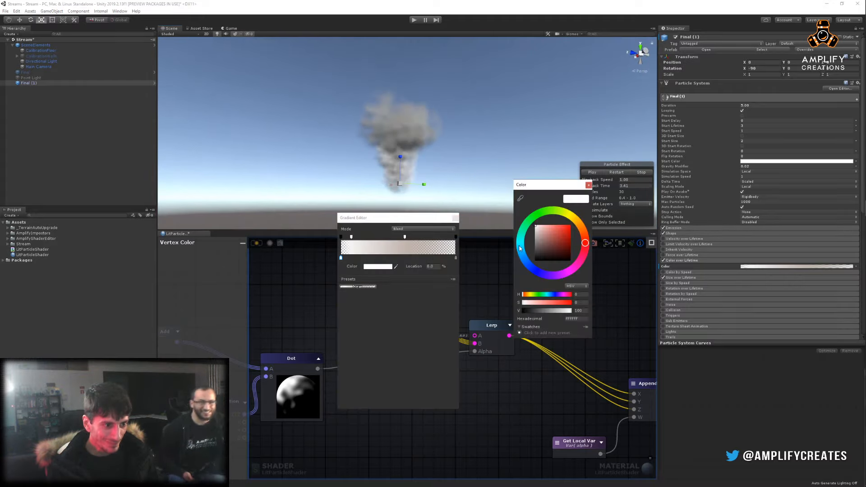
click(539, 213)
drag(557, 242, 480, 197)
click(588, 185)
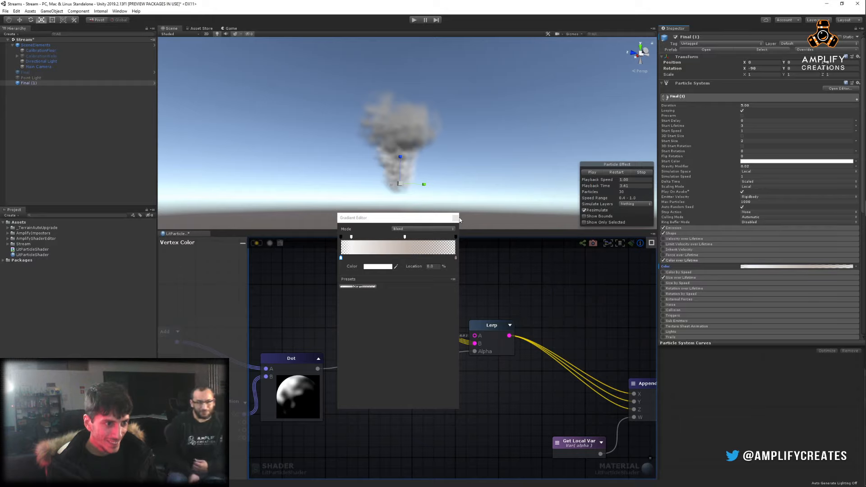
click(456, 219)
Reposition the Vertex Color node directly above the Saturate node, leaving its link to the Lerp intact.
click(473, 277)
mouse_move(376, 301)
mouse_down()
mouse_move(406, 387)
mouse_move(369, 315)
mouse_move(375, 309)
mouse_up()
middle_drag(495, 306, 521, 340)
drag(407, 357, 363, 321)
click(524, 319)
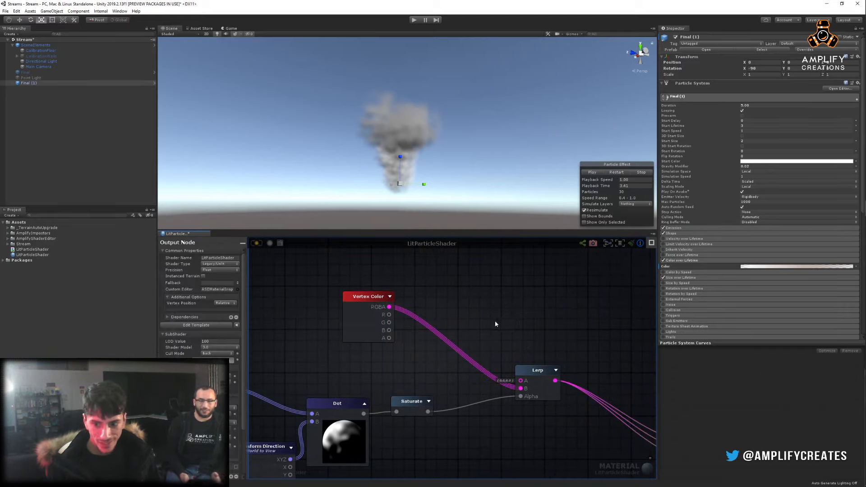
middle_drag(485, 320, 525, 318)
drag(420, 330, 470, 340)
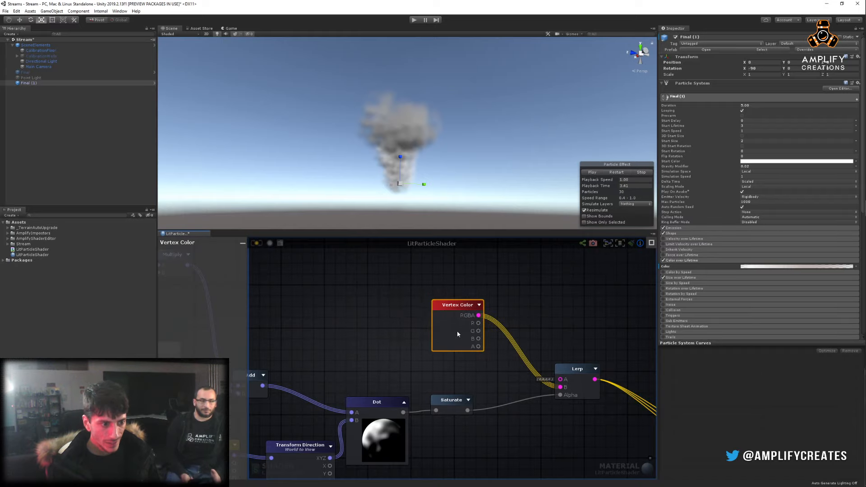
click(380, 339)
middle_drag(381, 338, 387, 337)
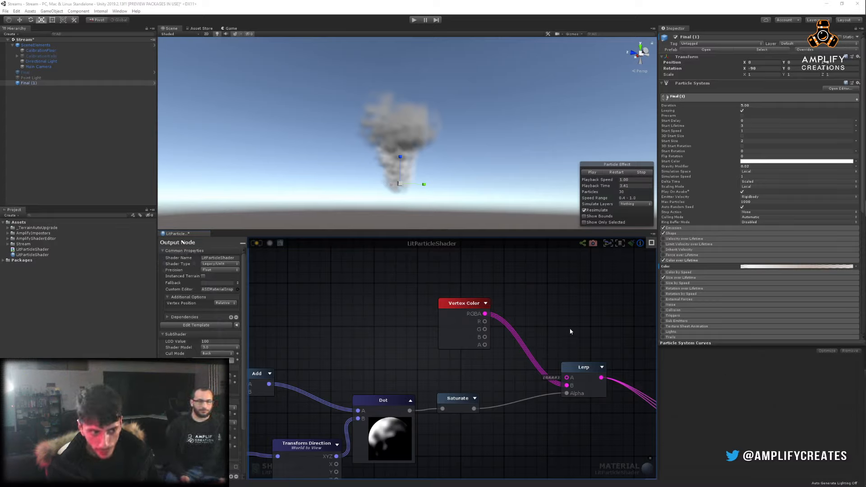
Duplicate the Vertex Color node into the empty area below the Smoothstep node.
middle_drag(512, 362, 472, 310)
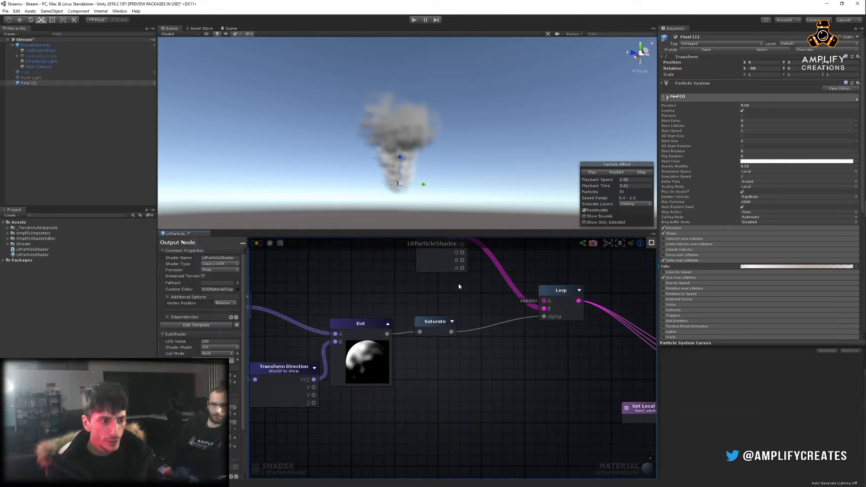
middle_drag(520, 284, 519, 286)
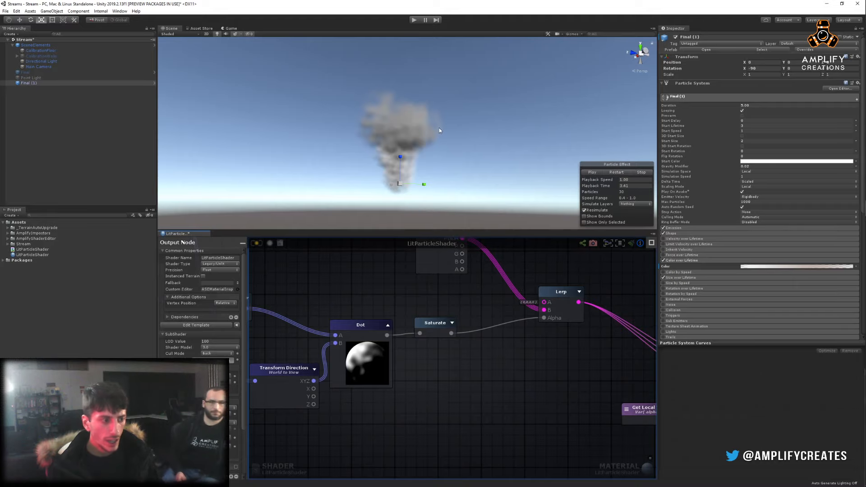
middle_drag(453, 281, 447, 344)
click(446, 333)
scroll(482, 280, down, 5)
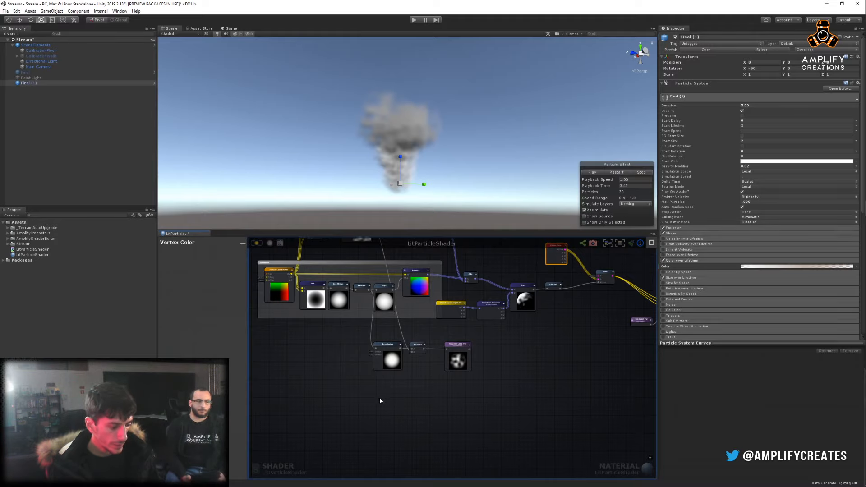
key(ctrl+v)
scroll(406, 392, up, 5)
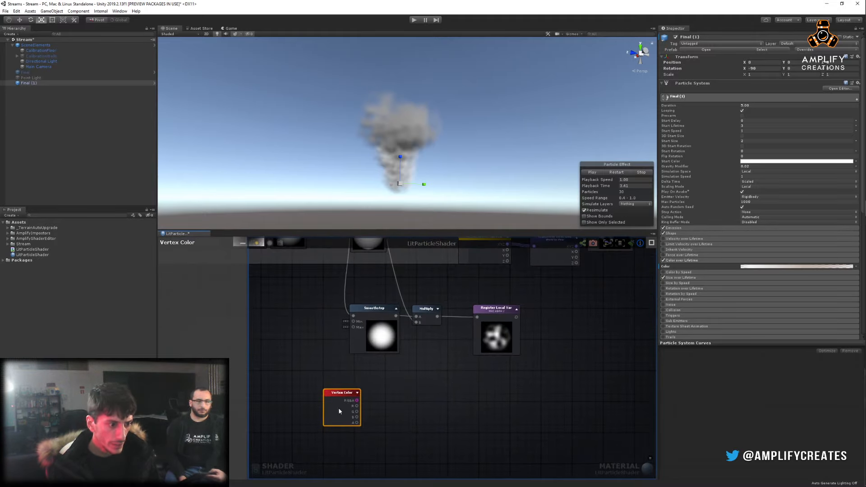
Place the copied Vertex Color node just under Smoothstep and connect its A output to the Multiply node's third input, C.
drag(341, 410, 368, 390)
middle_drag(416, 389, 411, 400)
click(410, 400)
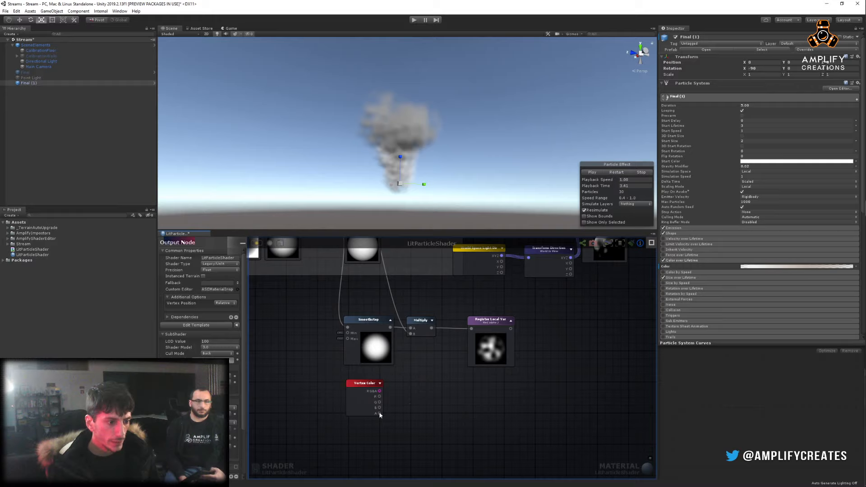
drag(379, 413, 411, 340)
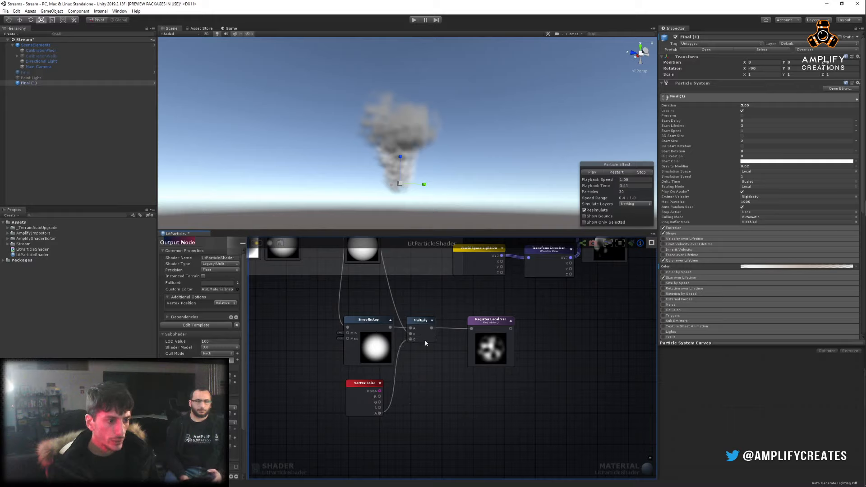
middle_drag(482, 293, 474, 325)
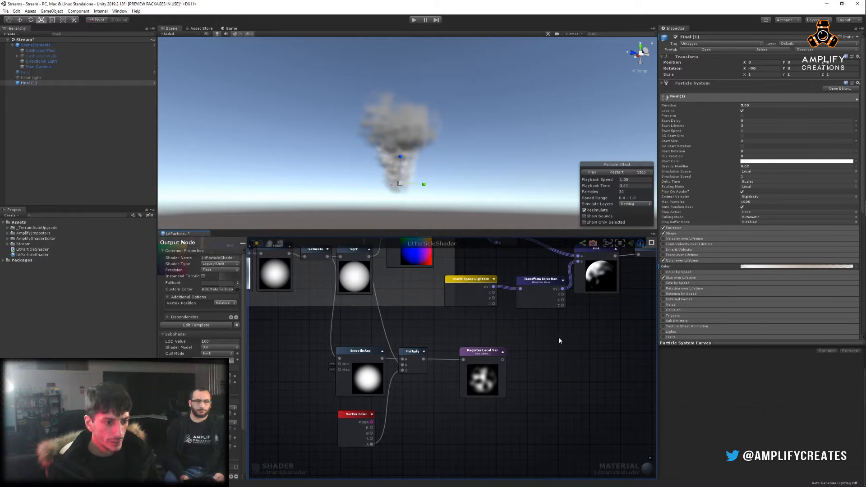
Inspect the first and last alpha keys of the Color over Lifetime gradient.
click(781, 267)
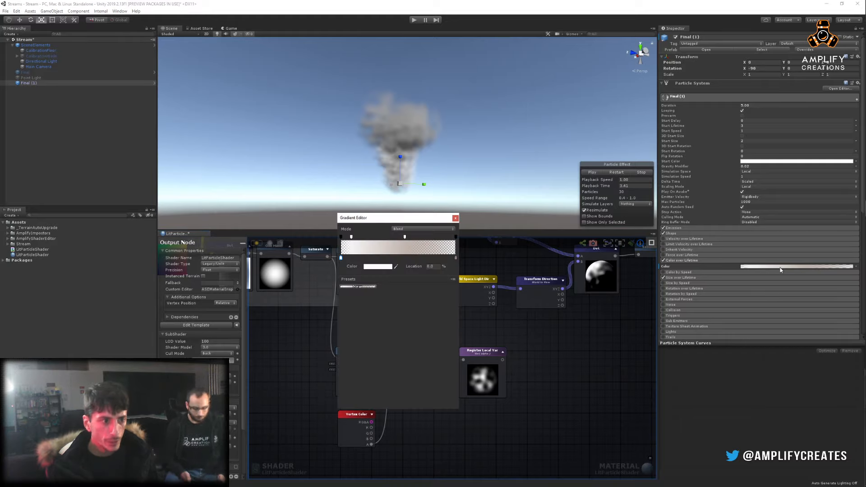
click(341, 238)
click(456, 237)
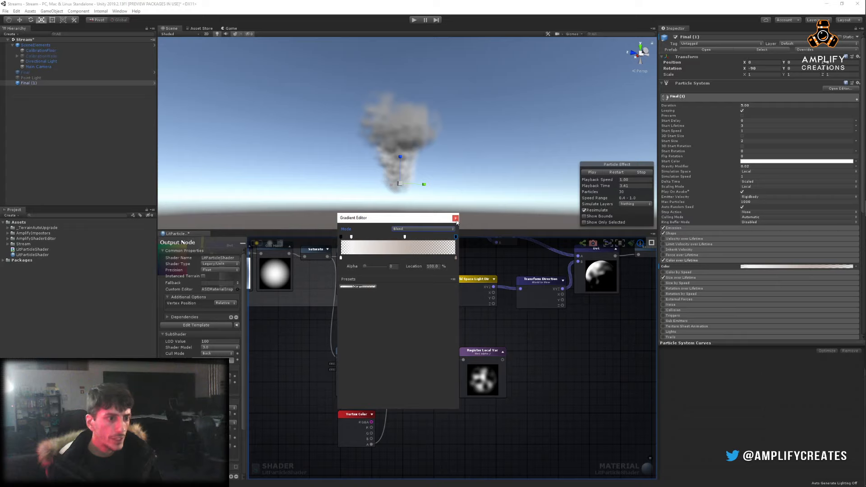
click(455, 219)
Recompile the shader, restart the particle effect and view the smoke from several angles, including its dark side.
middle_drag(319, 301, 323, 369)
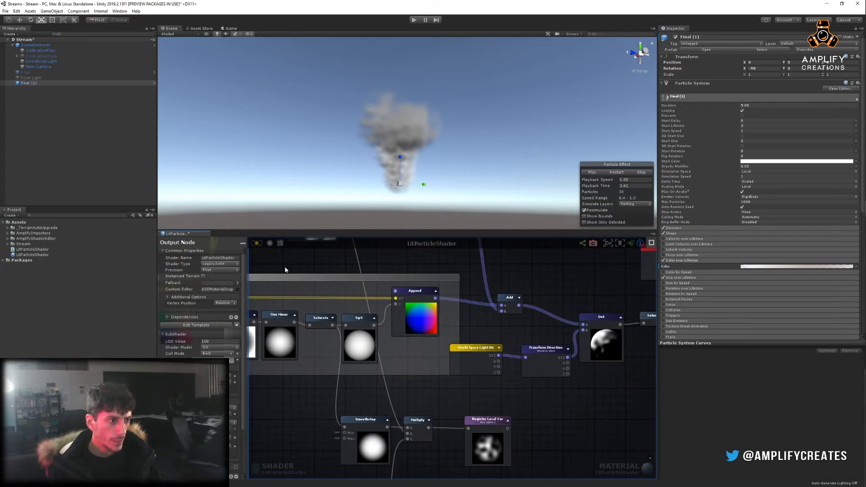
click(257, 244)
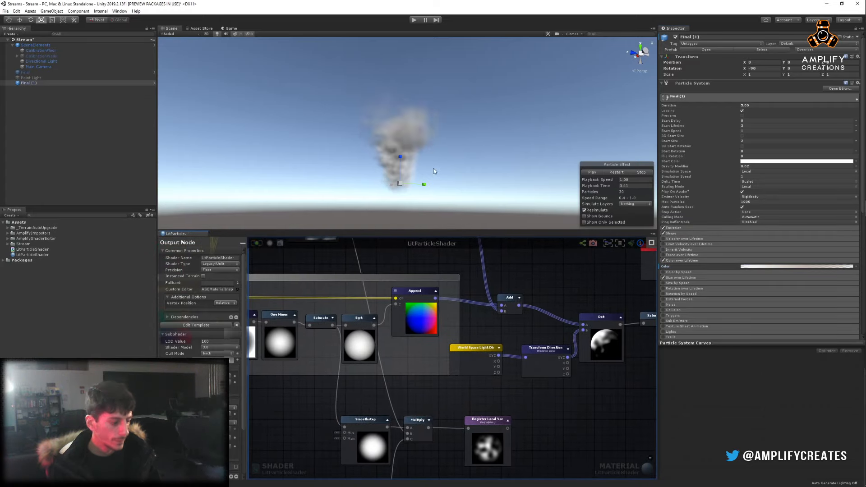
alt+right_drag(345, 141, 539, 121)
scroll(421, 185, down, 3)
alt+drag(450, 120, 567, 129)
click(618, 172)
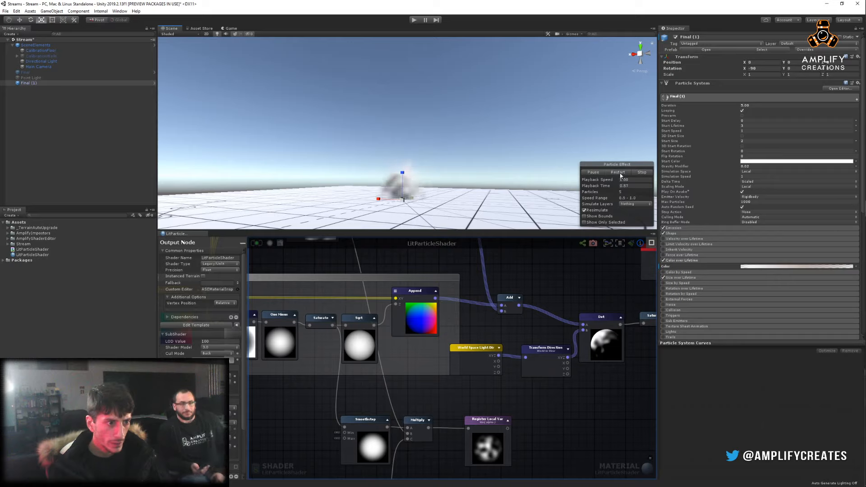
alt+drag(440, 97, 438, 78)
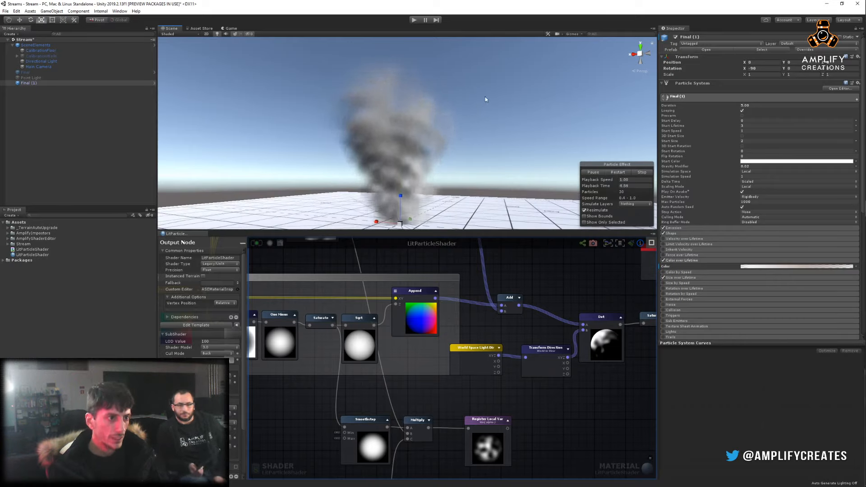
key(alt)
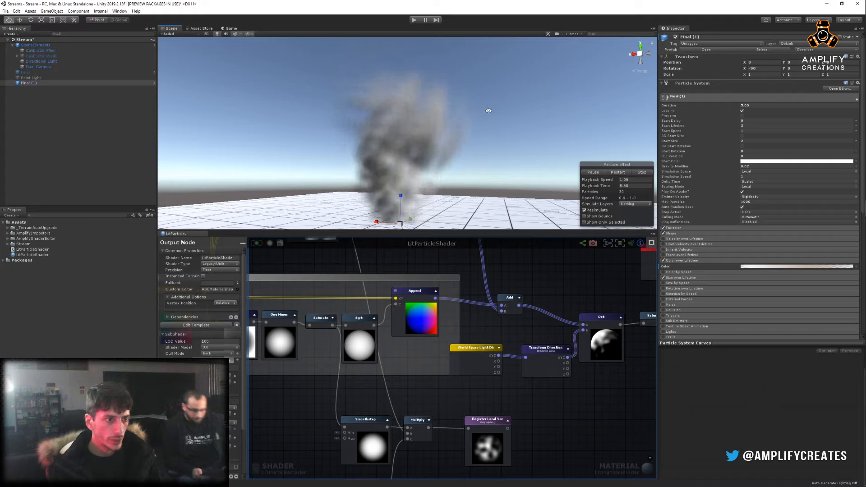
alt+drag(481, 140, 485, 178)
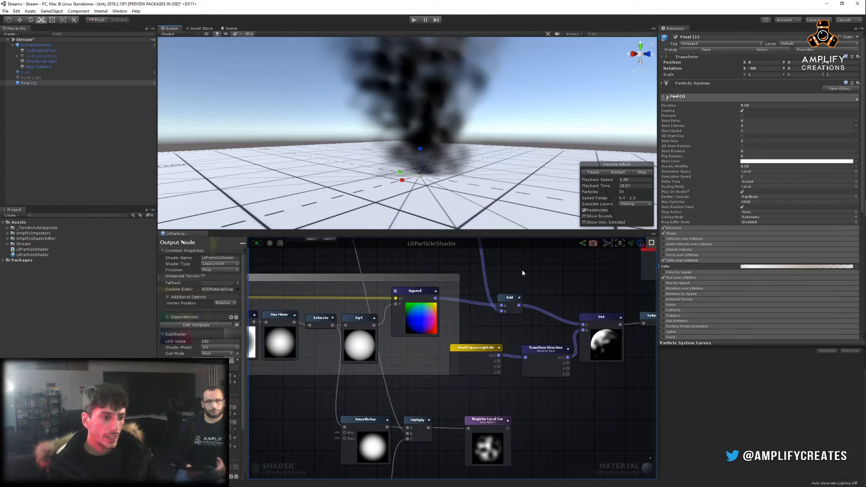
Nudge the lower Vertex Color node closer to Smoothstep and add a Depth Fade node below it.
middle_drag(432, 477, 442, 391)
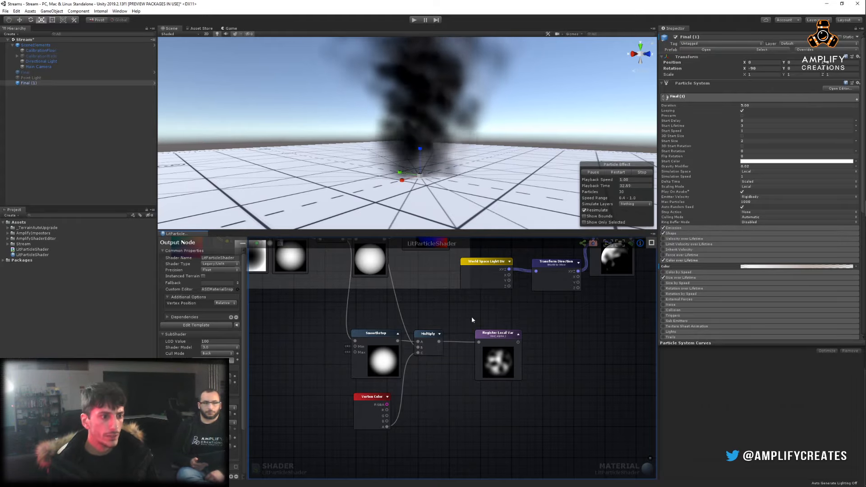
drag(374, 416, 381, 412)
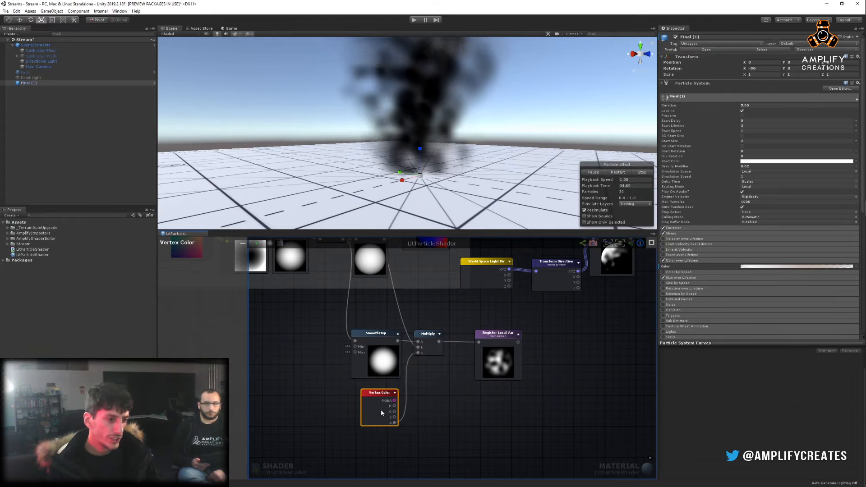
right_drag(434, 402, 448, 353)
right_click(346, 388)
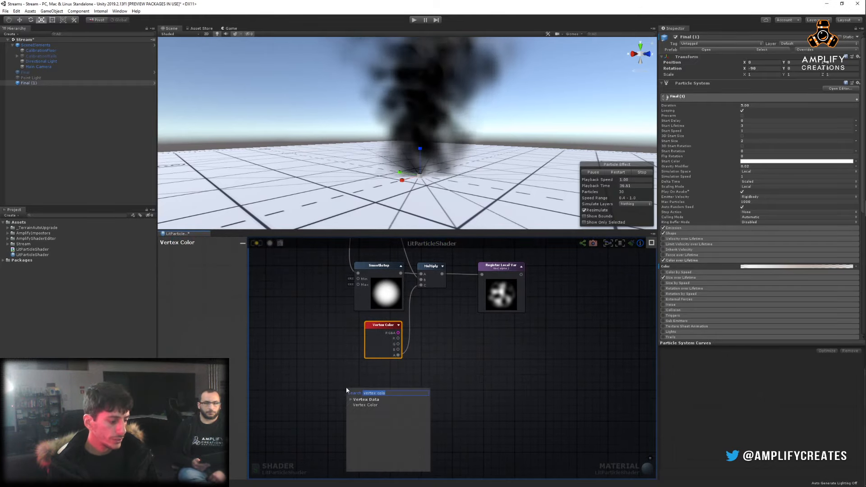
text(de)
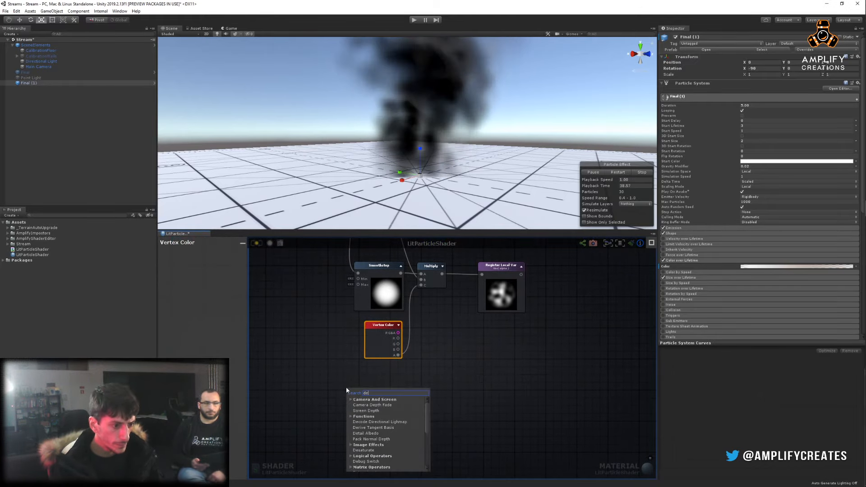
text(pth fa)
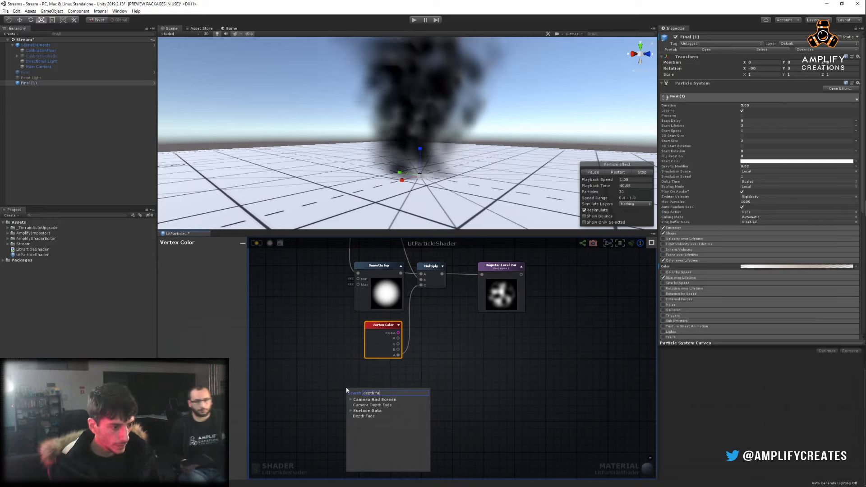
key(Down)
key(Down)
key(Return)
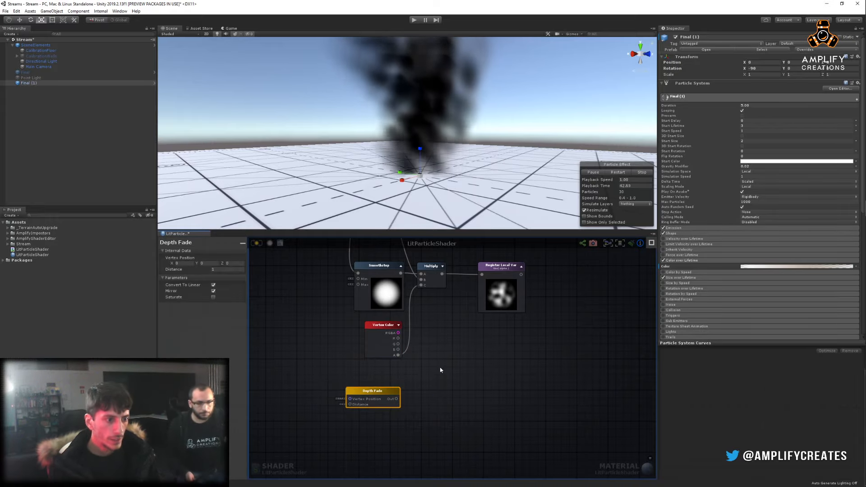
Place Depth Fade just under Vertex Color, connect its output to Multiply's fourth input, D, and check the smoke near the floor.
drag(383, 392, 379, 372)
middle_drag(464, 349, 429, 359)
click(456, 369)
drag(388, 404, 416, 322)
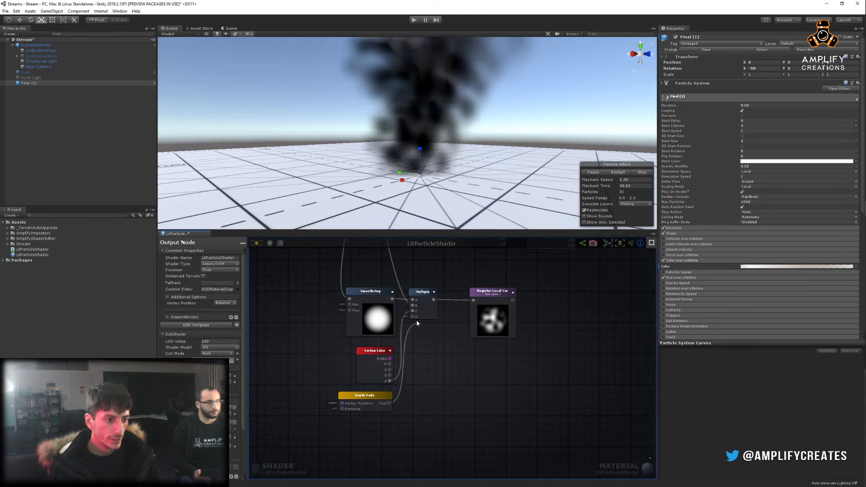
drag(373, 403, 381, 402)
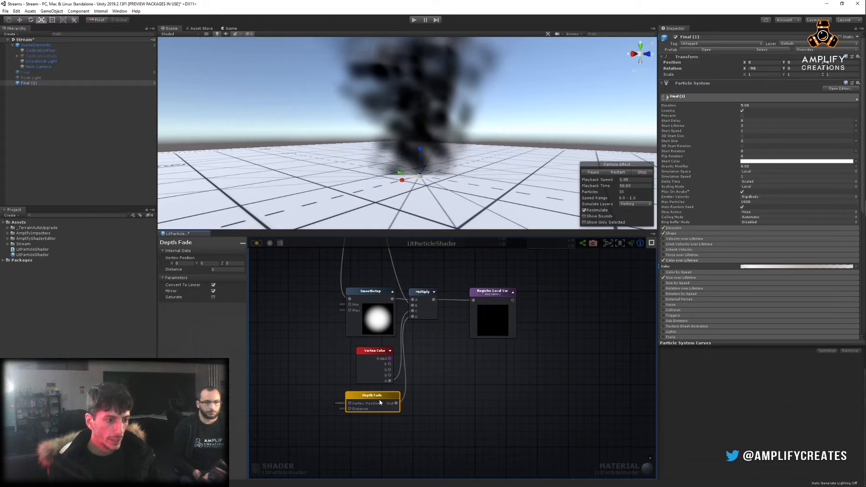
alt+drag(499, 227, 363, 218)
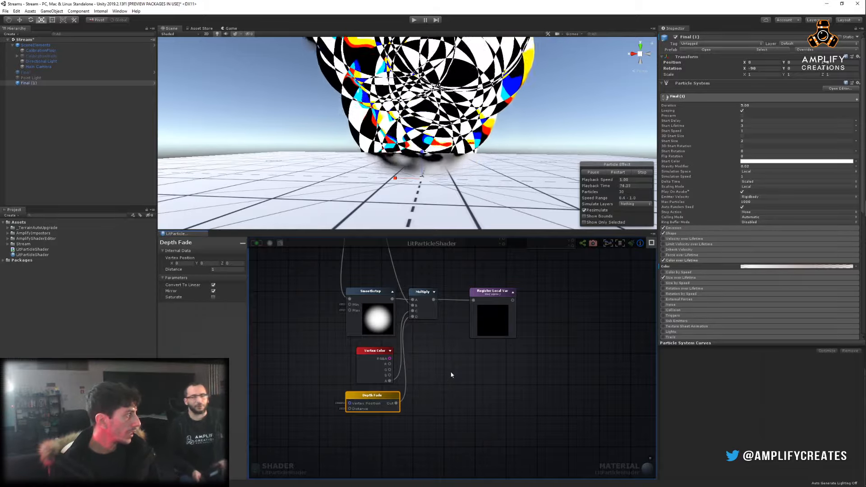
click(441, 359)
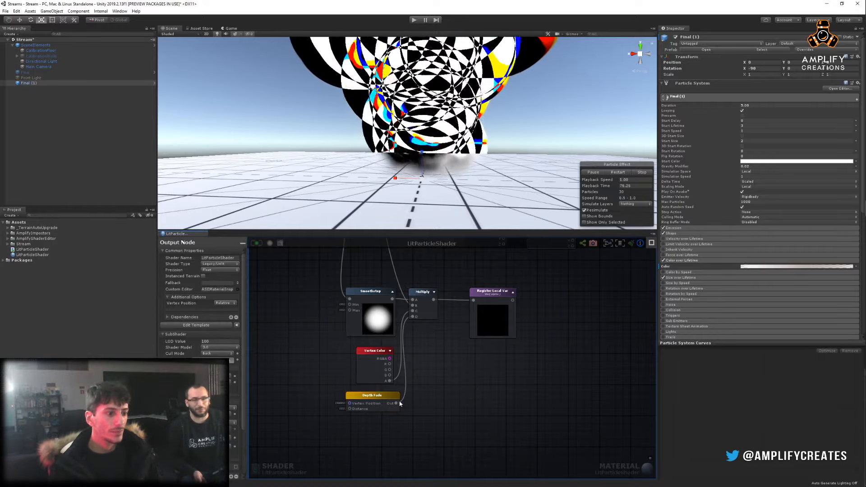
Move the Depth Fade node aside and add a separate Saturate node next to it.
click(377, 400)
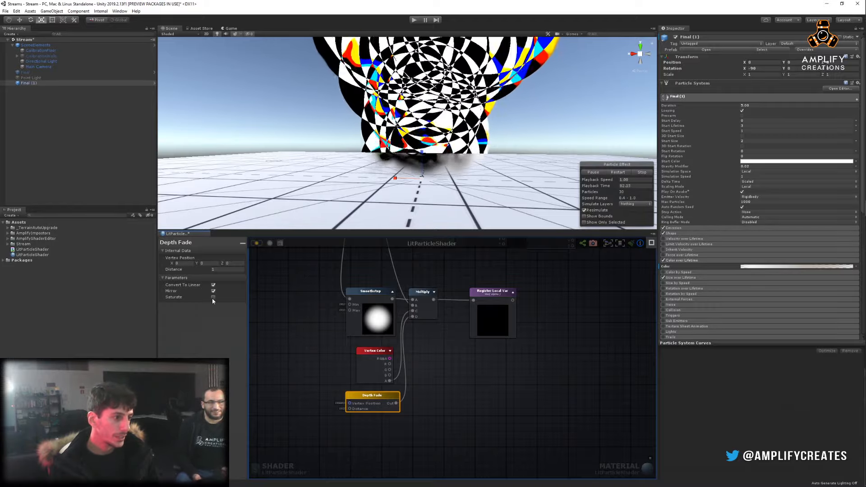
drag(383, 404, 349, 413)
click(411, 408)
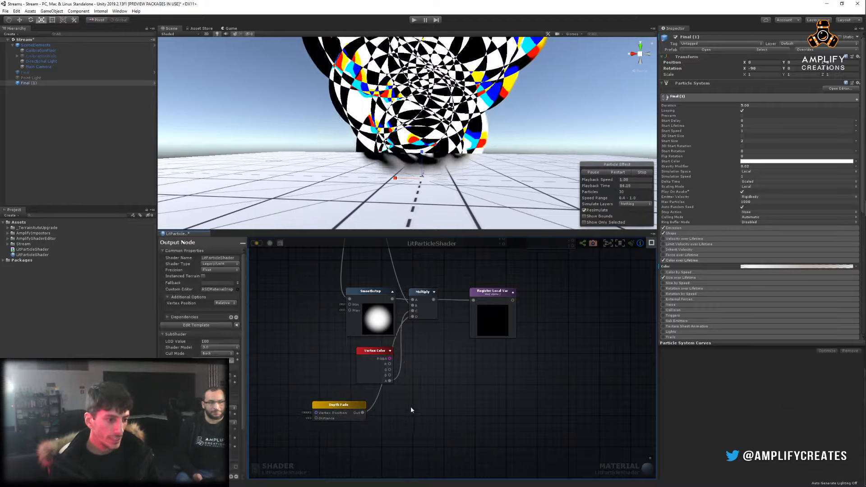
right_click(416, 411)
click(431, 405)
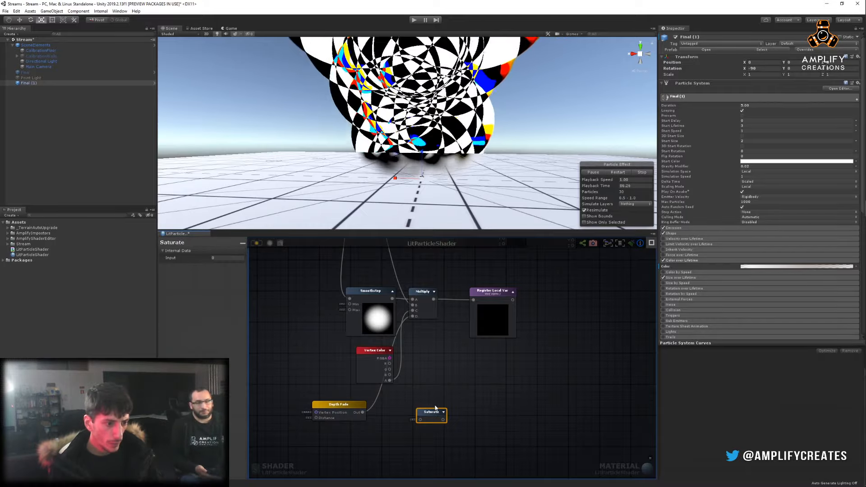
drag(390, 401, 401, 436)
click(453, 404)
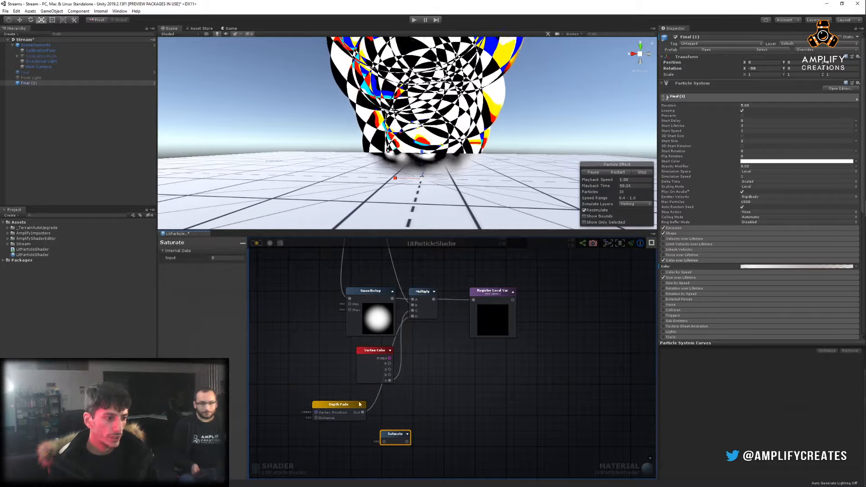
Enable the Saturate option on the Depth Fade node and move the node back under Vertex Color.
click(338, 406)
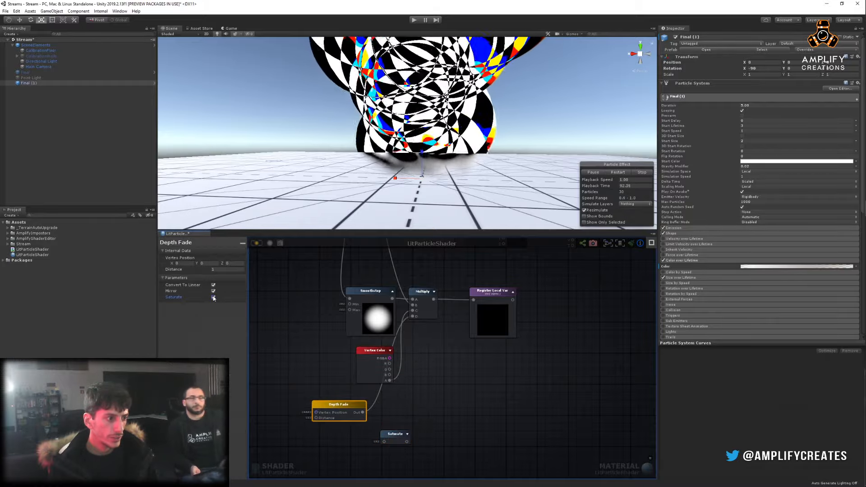
drag(340, 407, 374, 403)
click(455, 411)
Delete the unconnected Saturate node below Depth Fade, then recompile the shader and check the smoke at the floor.
click(395, 434)
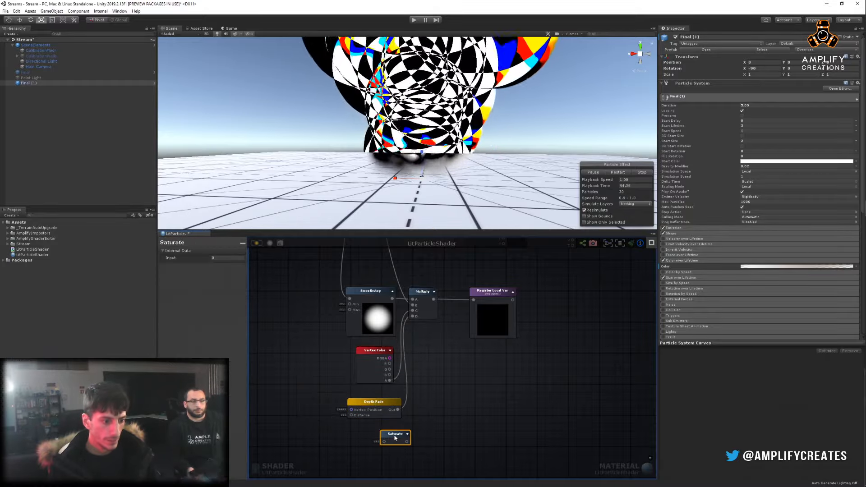
key(Delete)
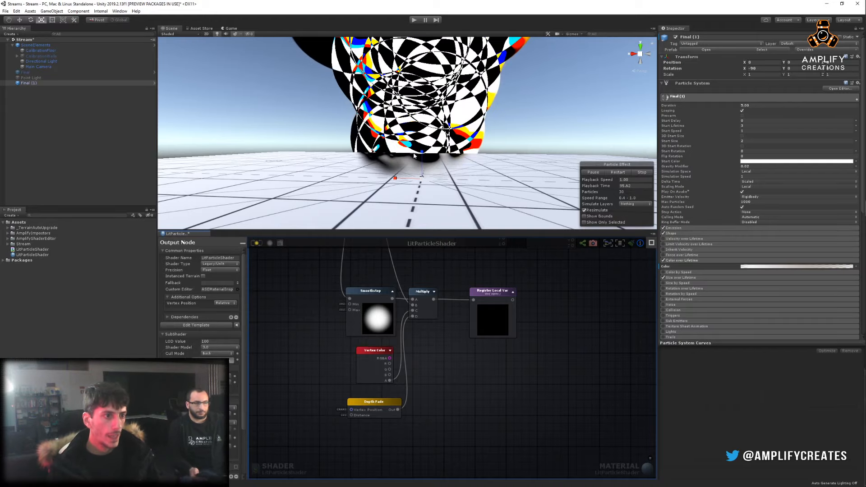
alt+drag(499, 144, 288, 206)
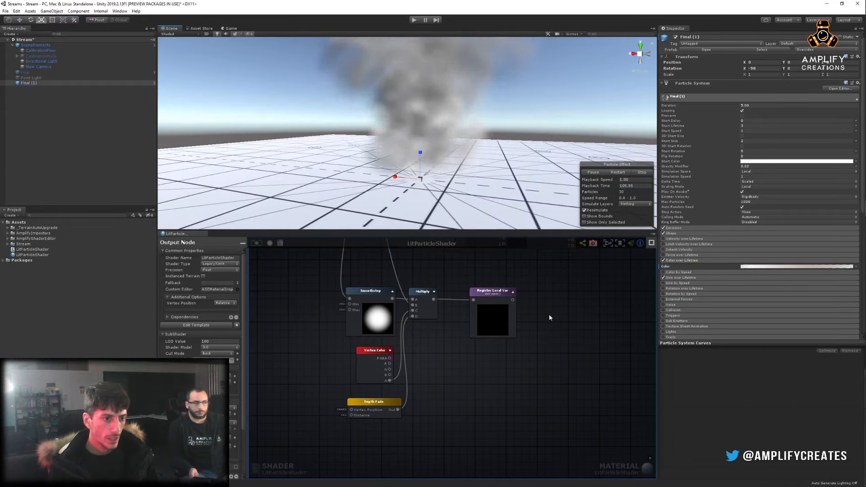
Disconnect the upper Vertex Color node from the Lerp's B input and move it to the empty area above the Lerp.
middle_drag(507, 364, 418, 396)
scroll(418, 394, down, 5)
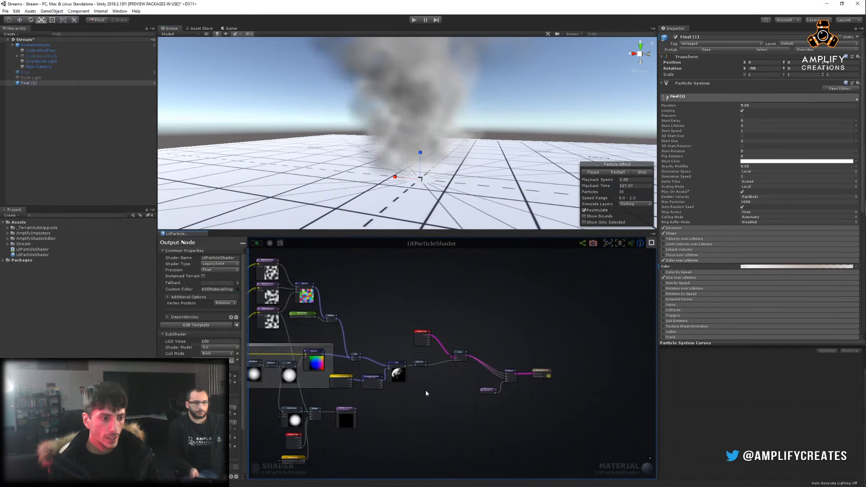
scroll(431, 359, up, 5)
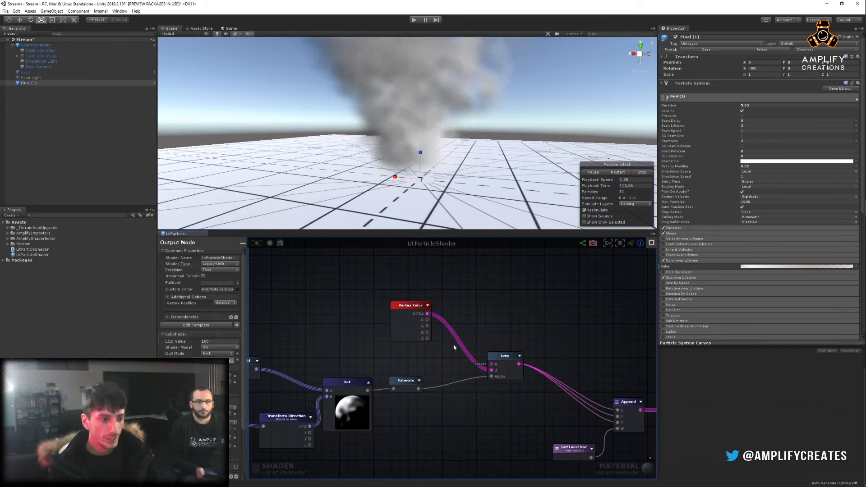
drag(491, 370, 481, 360)
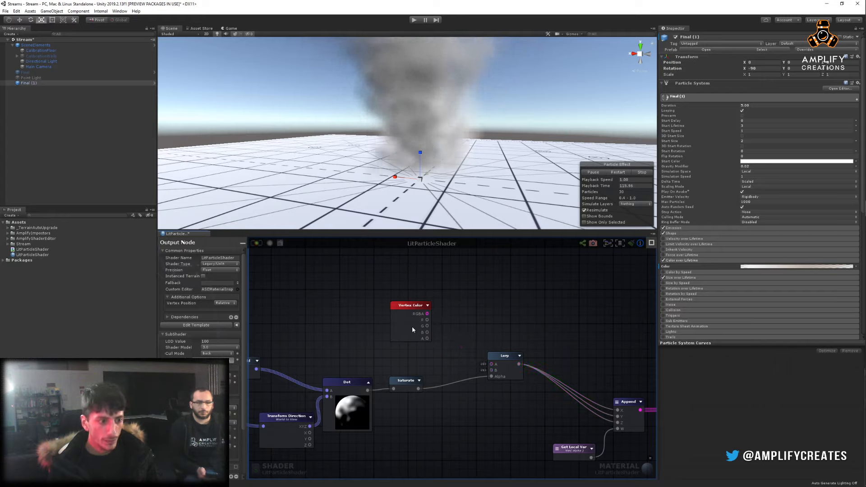
drag(412, 329, 512, 275)
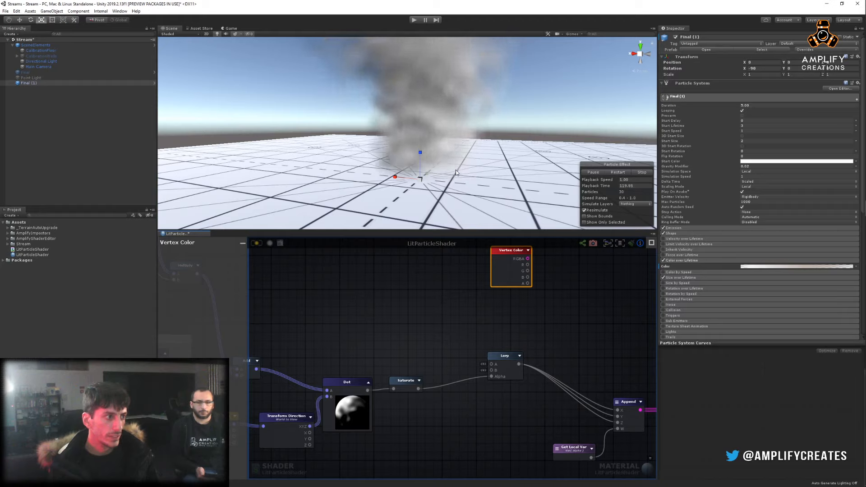
alt+drag(491, 149, 472, 152)
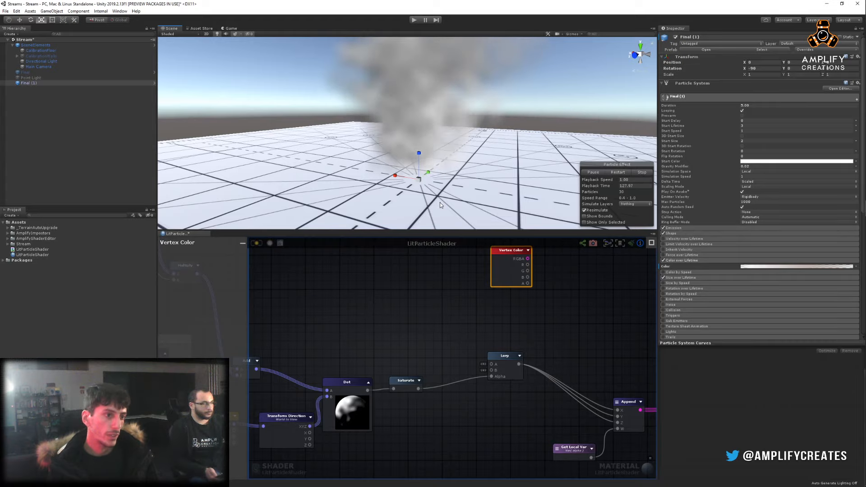
Add a Light Color node in the empty area above the Dot and Saturate nodes.
click(377, 299)
right_click(361, 314)
text(l)
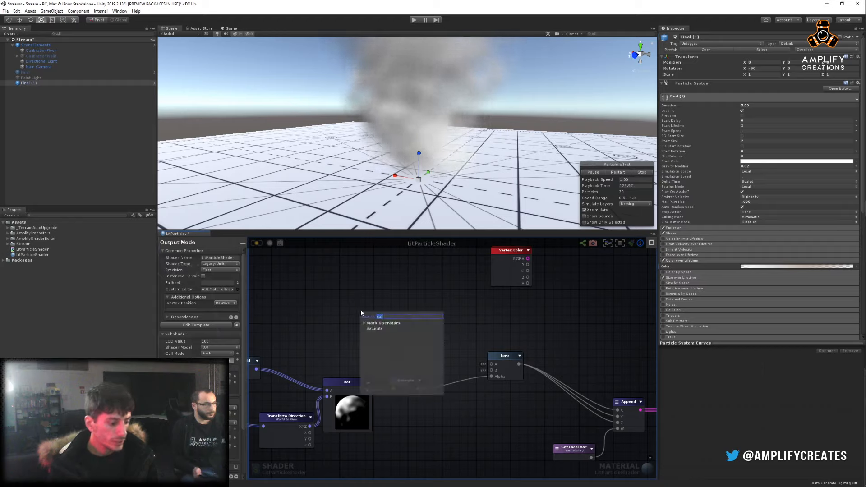
text(ight c)
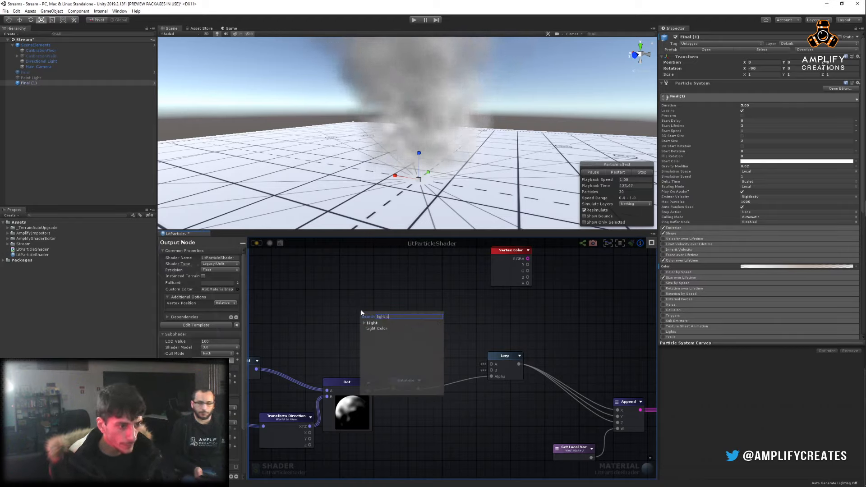
key(Return)
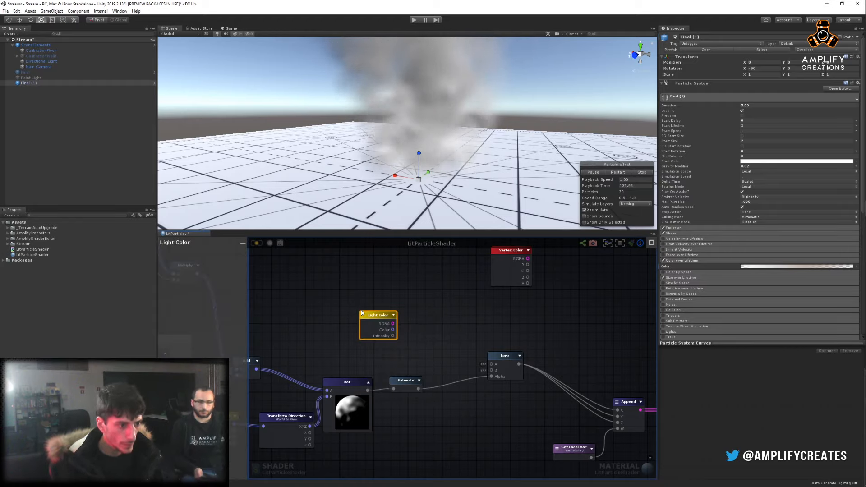
middle_drag(385, 288, 389, 305)
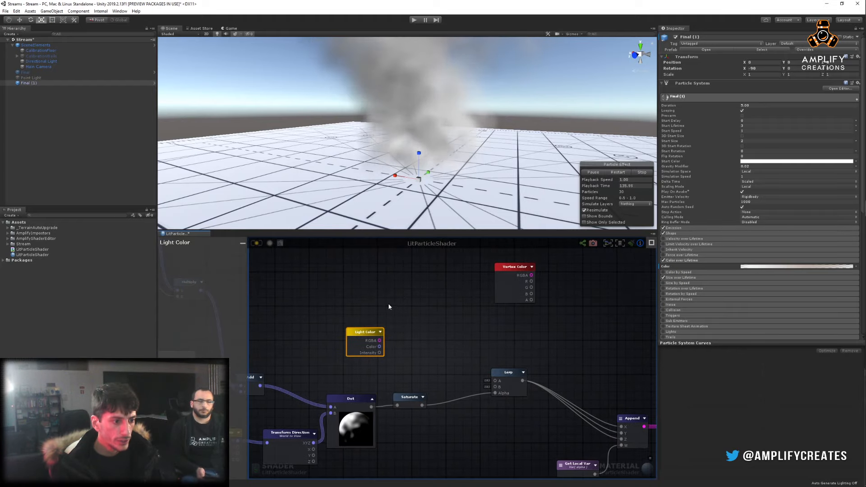
Add a Light Attenuation node above the Light Color node and tidy the spacing between the two.
click(365, 291)
right_click(365, 290)
text(light att)
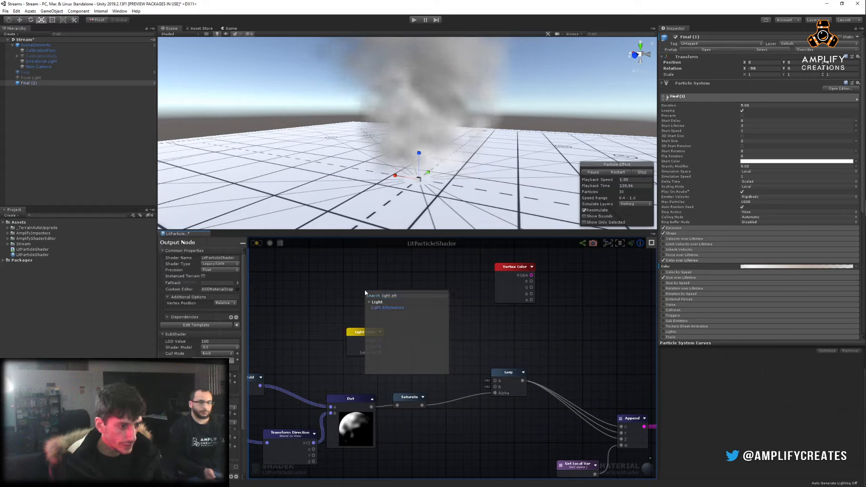
key(Return)
drag(376, 296, 364, 298)
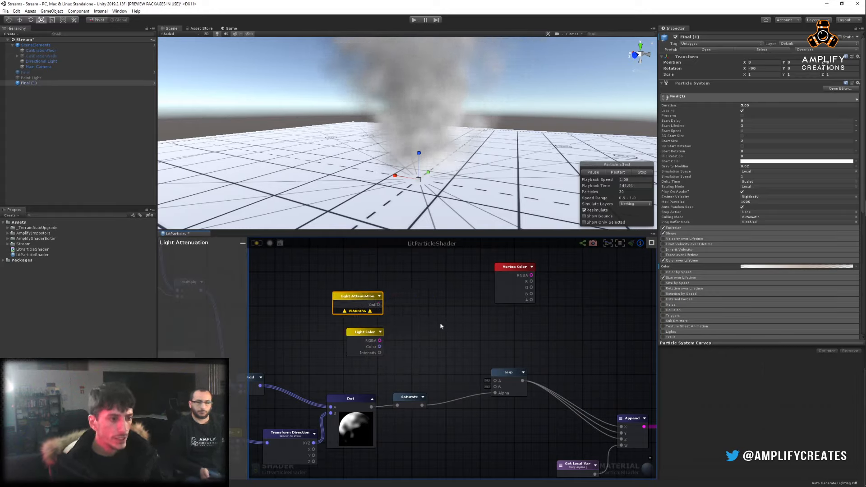
click(440, 323)
drag(372, 335, 371, 331)
click(449, 322)
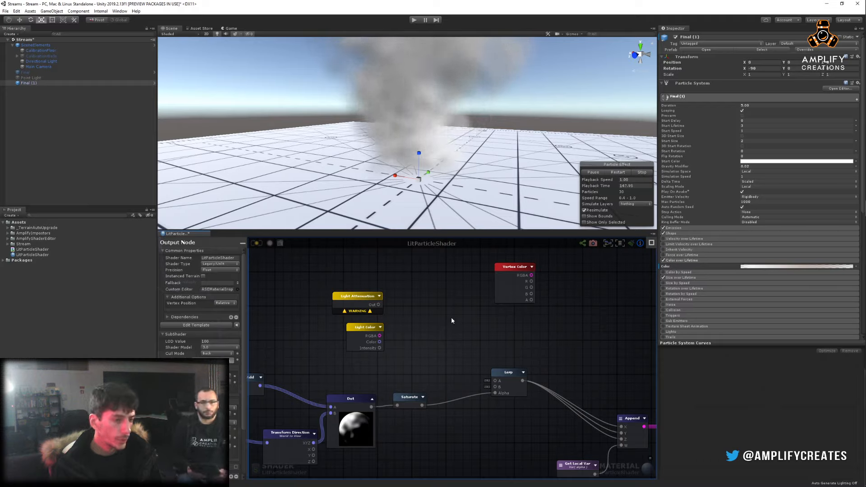
drag(360, 301, 358, 298)
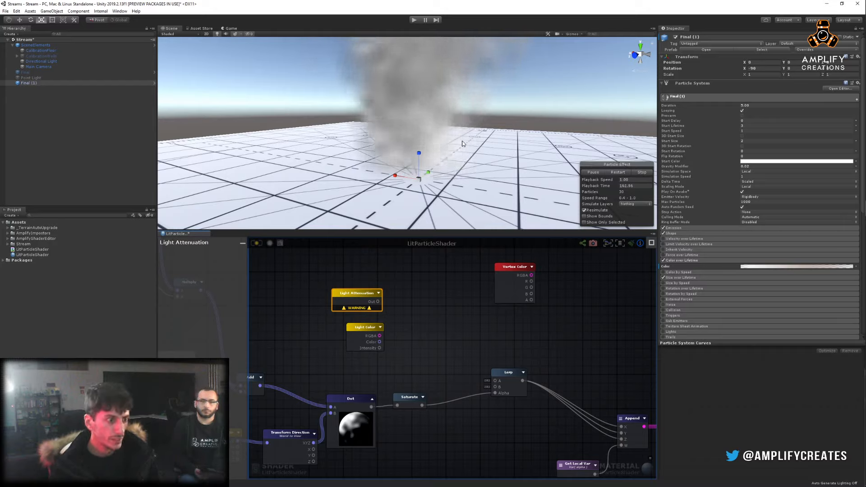
Multiply the Light Attenuation output by Light Color's Color output with a new Multiply node.
click(398, 306)
drag(379, 301, 405, 323)
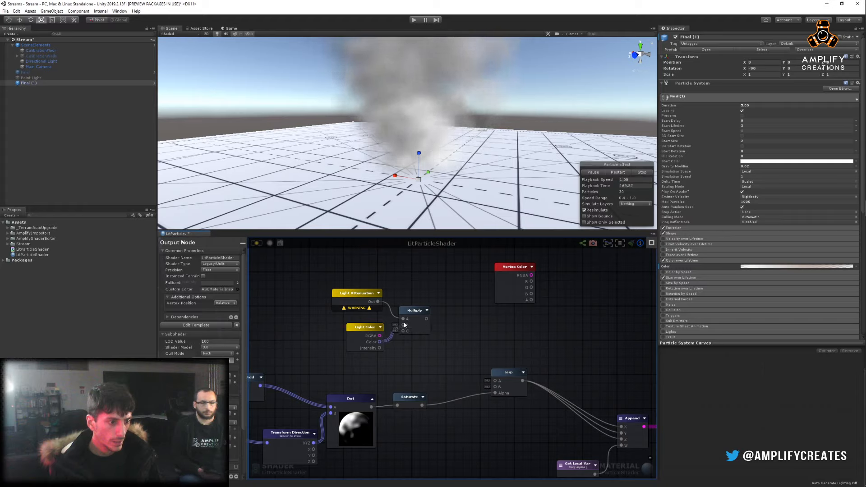
drag(378, 331, 370, 324)
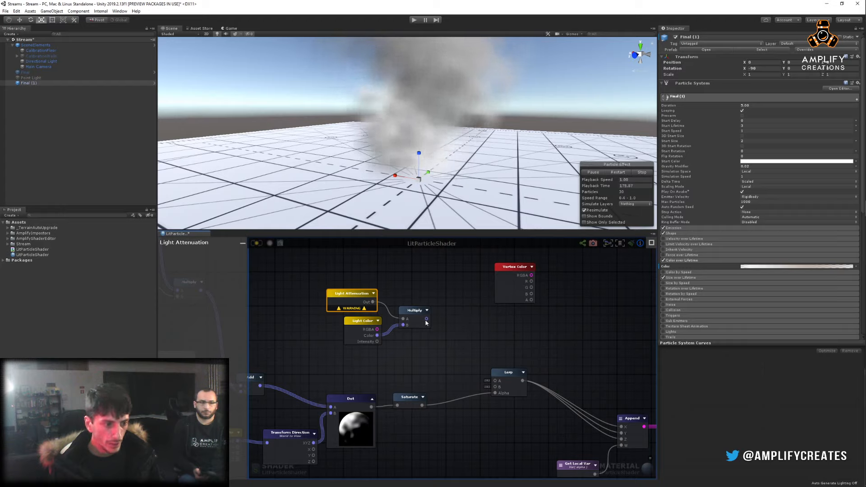
Feed the light Multiply result into the Lerp's B input and move the light nodes down closer to the Dot node.
drag(495, 389, 495, 387)
drag(356, 284, 436, 346)
drag(416, 313, 406, 353)
click(470, 332)
middle_drag(486, 357, 407, 317)
scroll(434, 289, up, 1)
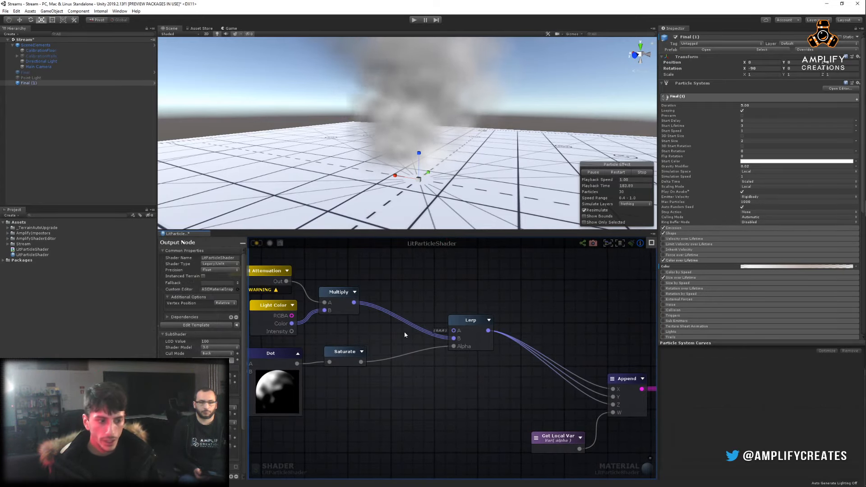
middle_drag(405, 335, 443, 317)
alt+drag(470, 202, 434, 163)
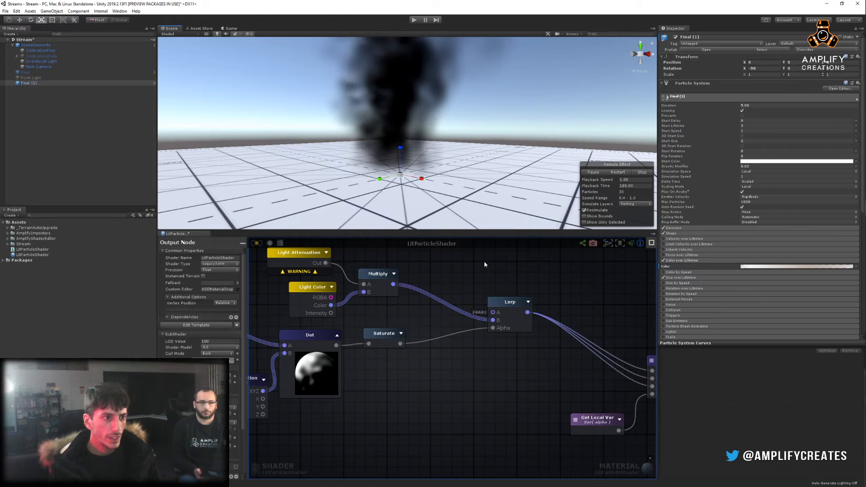
Add a Color node above the light Multiply and set it to a mid grey of about 0.49 per channel.
middle_drag(459, 336, 451, 372)
middle_drag(456, 290, 456, 317)
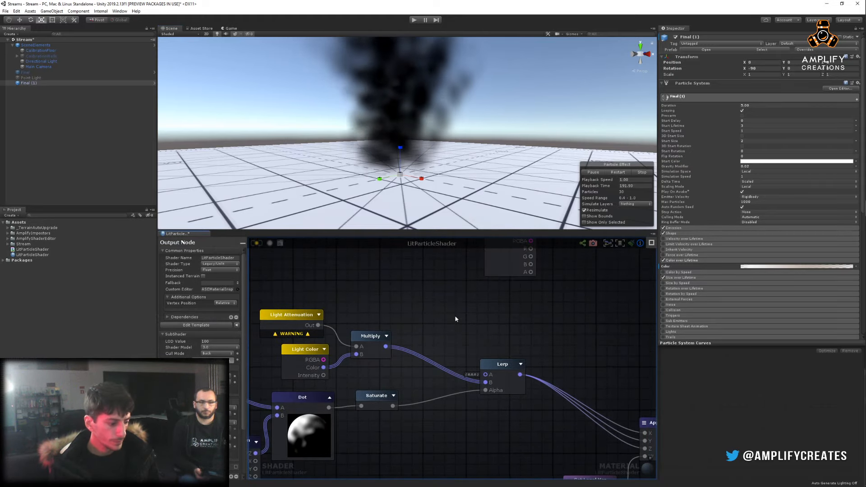
key(5)
click(398, 286)
drag(439, 300, 434, 294)
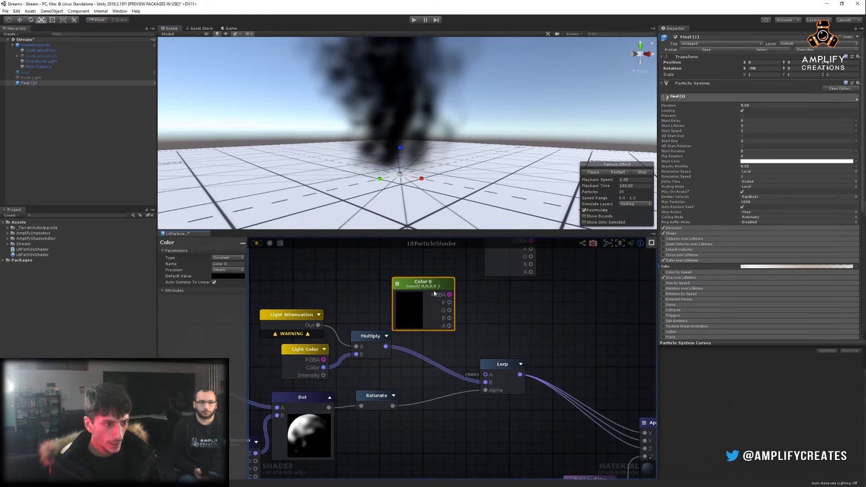
click(407, 305)
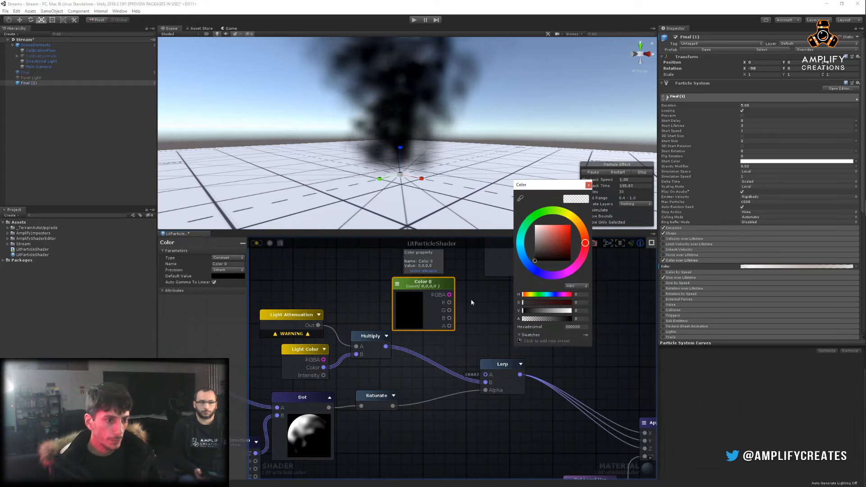
click(535, 243)
click(588, 184)
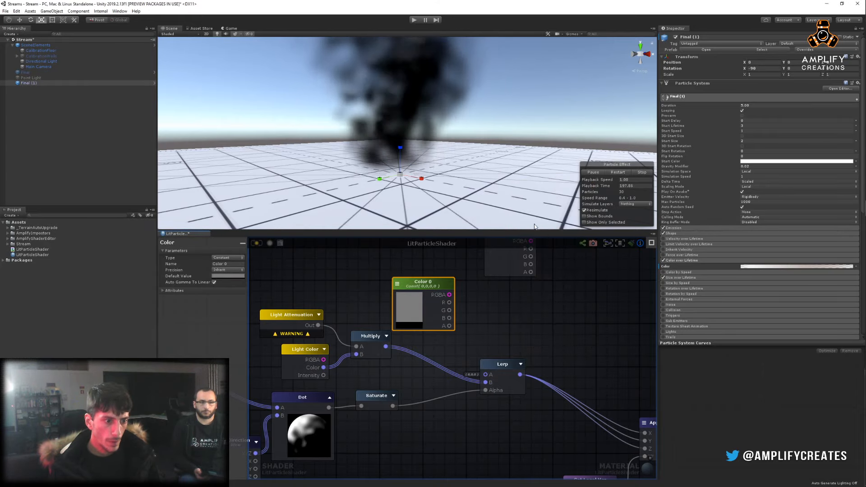
Connect the grey Color's RGBA output to the Lerp's A input, shift the Saturate node towards the Lerp and recompile.
drag(424, 283, 486, 375)
click(458, 298)
middle_drag(504, 313, 497, 290)
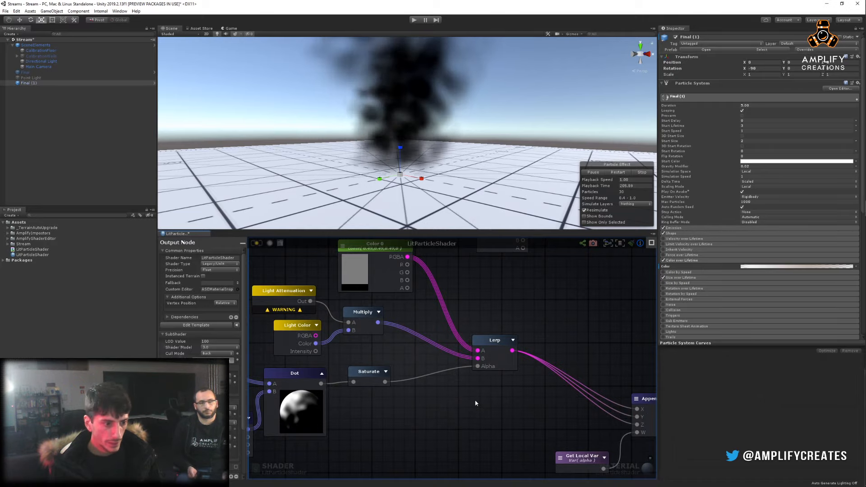
drag(372, 380, 409, 382)
middle_drag(409, 382, 233, 245)
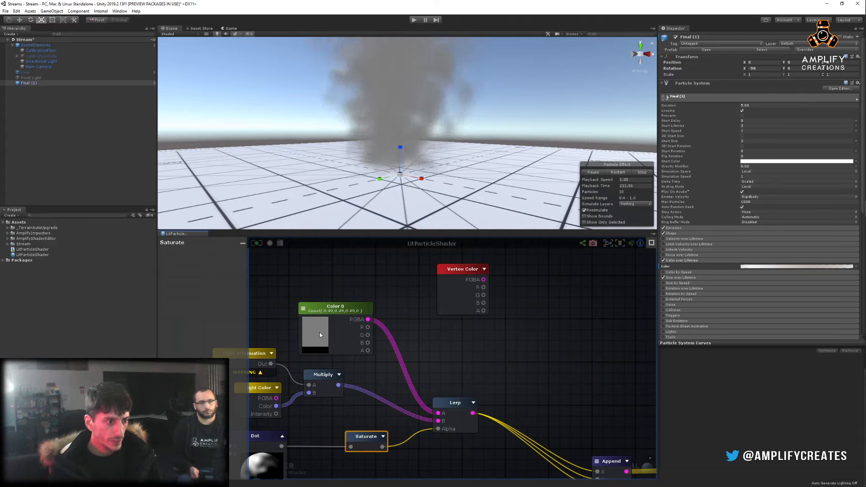
Tint the Directional Light a saturated orange-red (hue 9, saturation 100) to test the smoke's response.
alt+drag(370, 135, 434, 183)
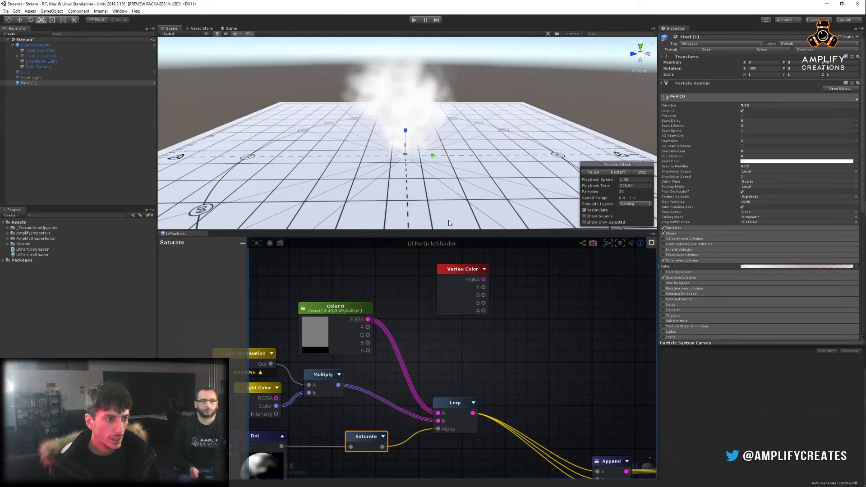
alt+drag(449, 223, 363, 166)
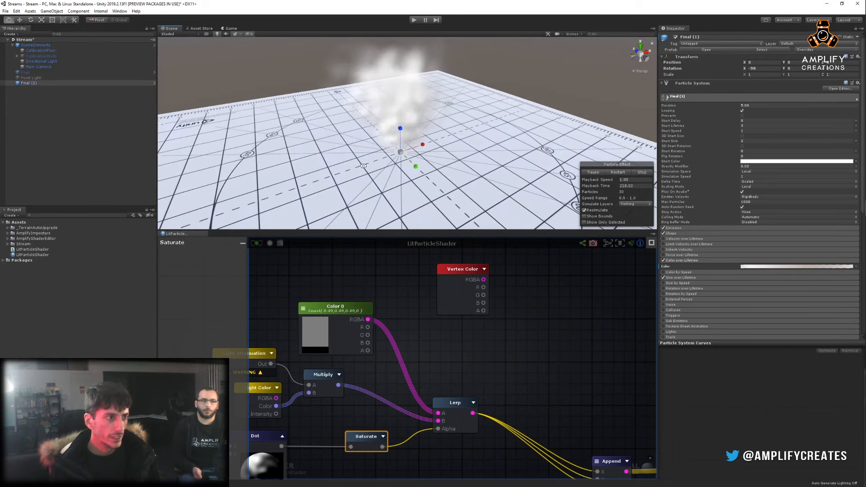
click(40, 77)
click(41, 62)
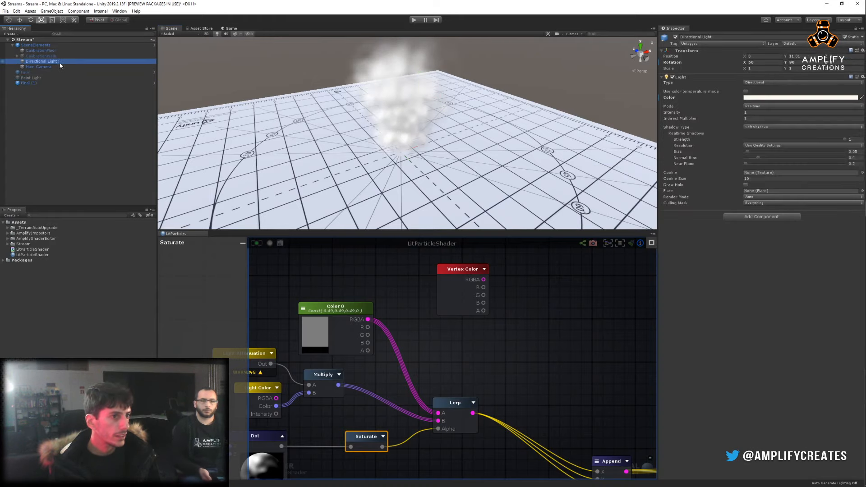
click(756, 98)
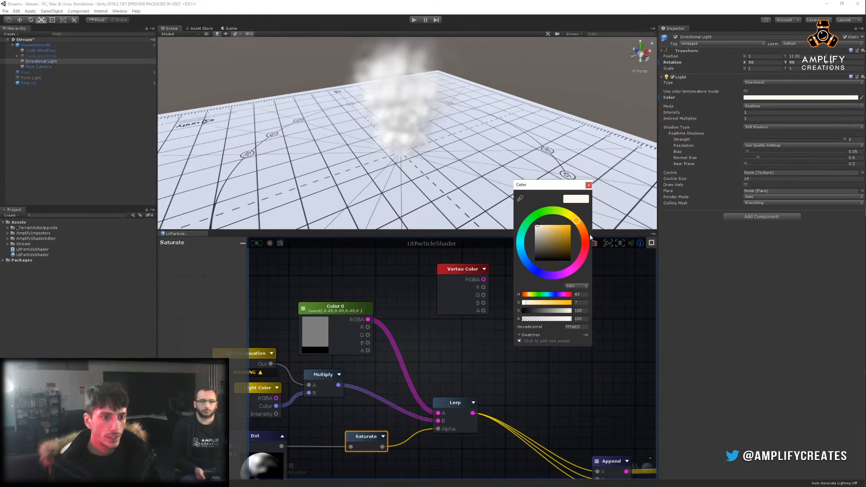
drag(568, 240, 610, 205)
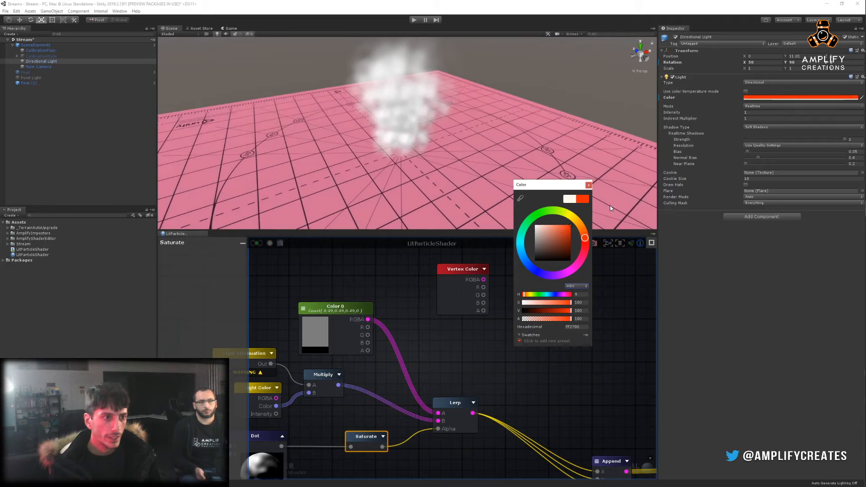
click(589, 185)
middle_drag(474, 345, 544, 314)
alt+drag(420, 163, 472, 140)
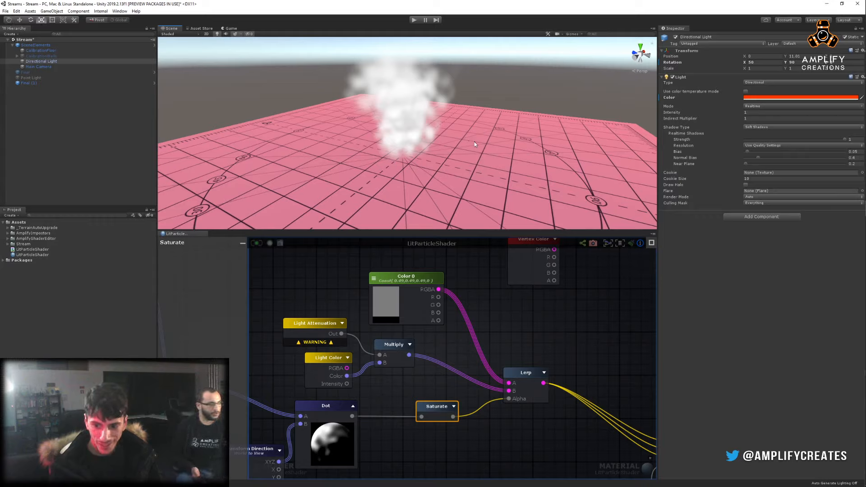
Replace the Lerp's three wires with a single connection to the Append node's XYZ input, recompile and inspect the smoke.
click(533, 302)
middle_drag(558, 350, 457, 286)
click(513, 327)
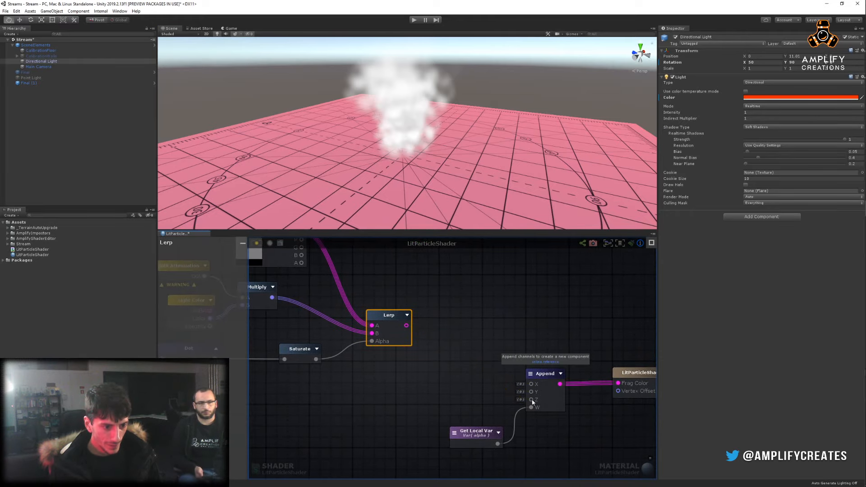
drag(407, 326, 534, 382)
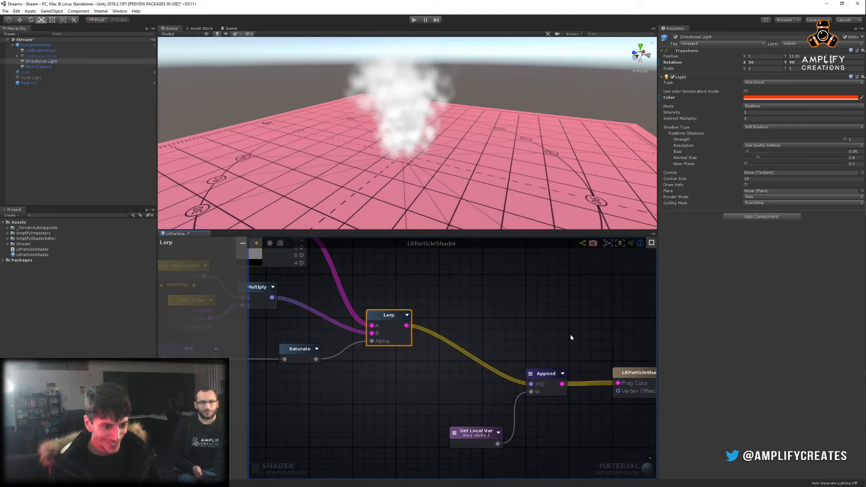
middle_drag(485, 303, 506, 344)
click(437, 296)
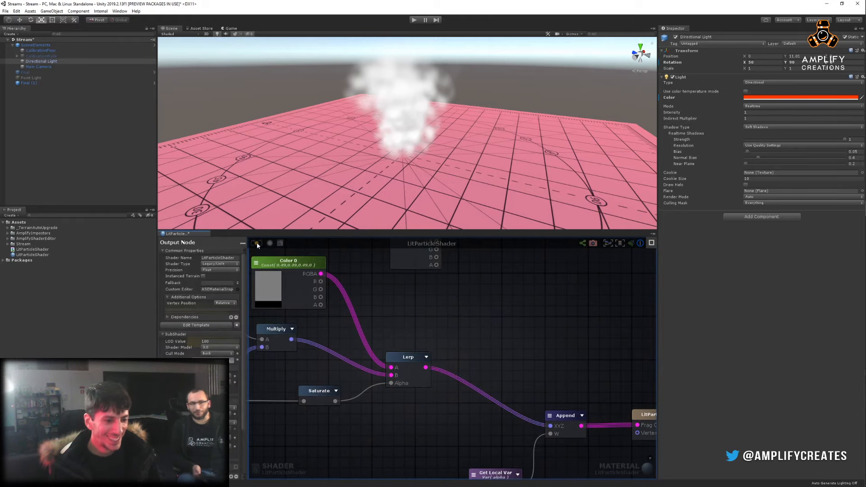
alt+drag(459, 147, 582, 154)
middle_drag(538, 332, 505, 251)
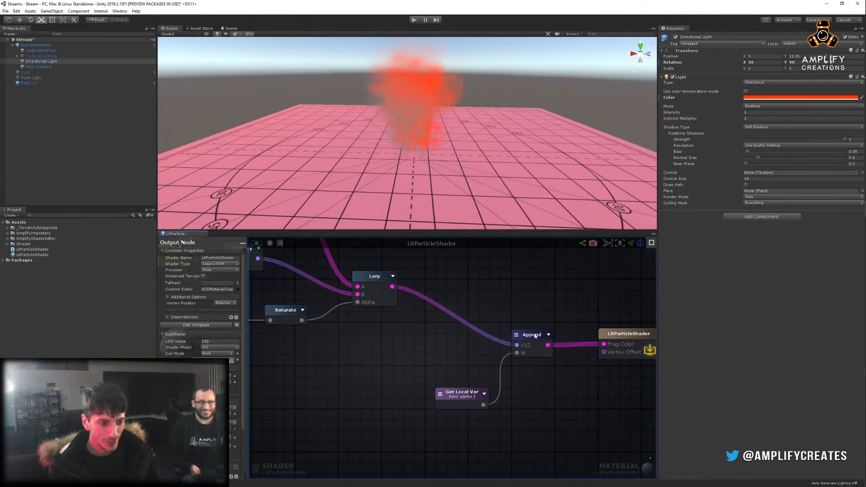
middle_drag(498, 280, 518, 344)
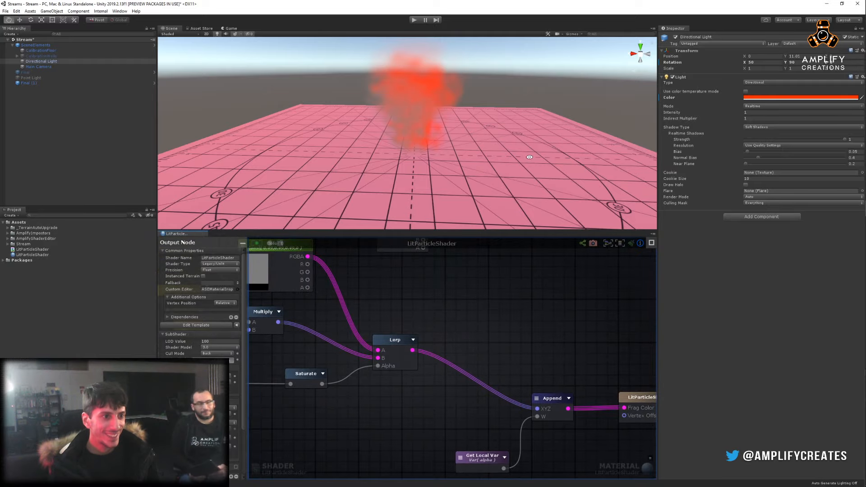
alt+drag(526, 155, 262, 137)
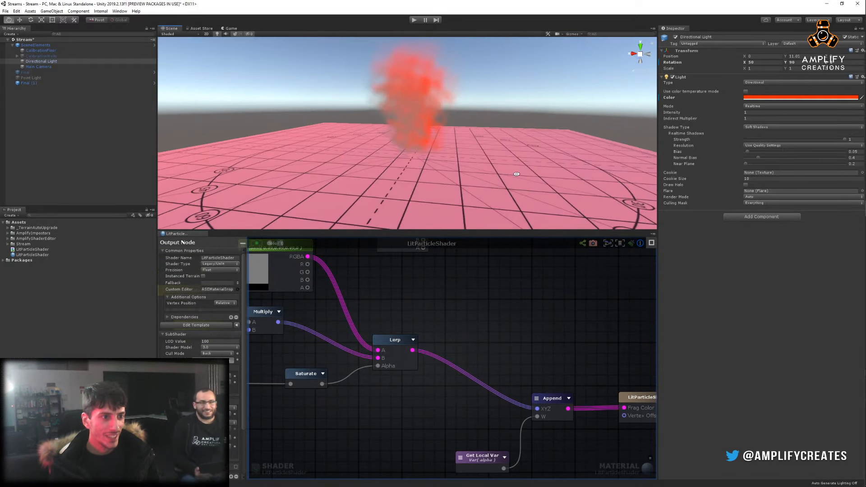
middle_drag(513, 299, 495, 311)
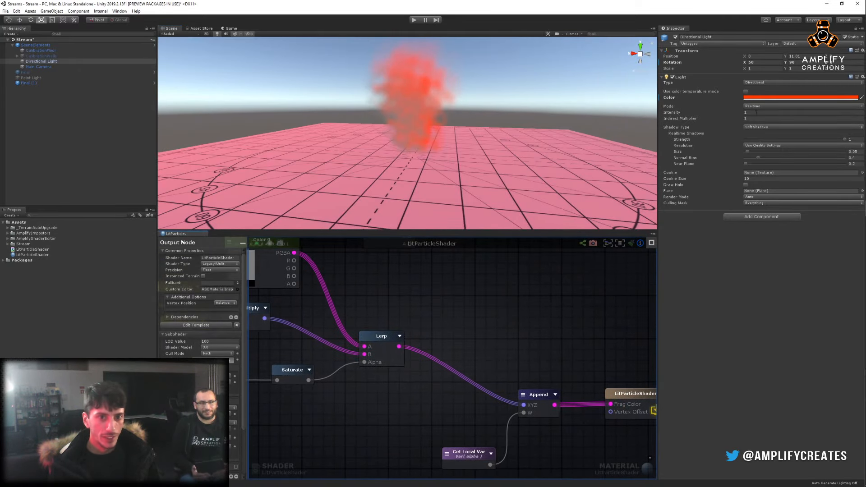
Set the Directional Light's color to a pale yellow with hue 57 and saturation 10, and check the smoke up close.
click(765, 98)
click(537, 226)
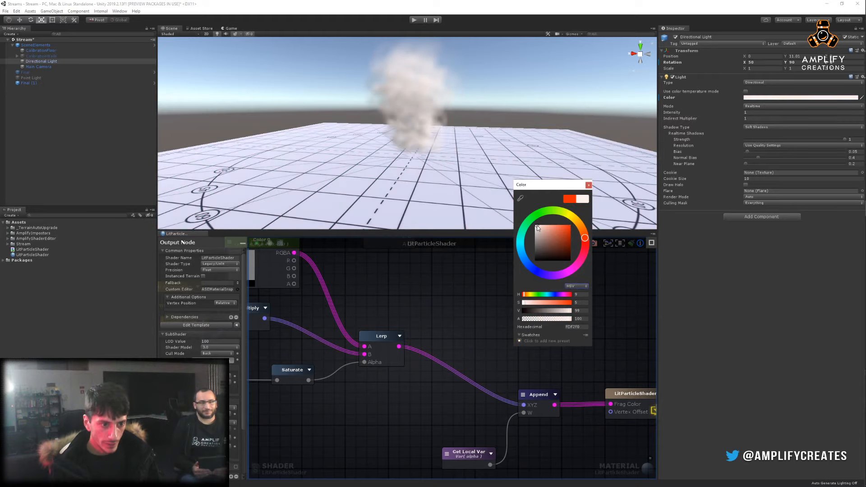
click(570, 220)
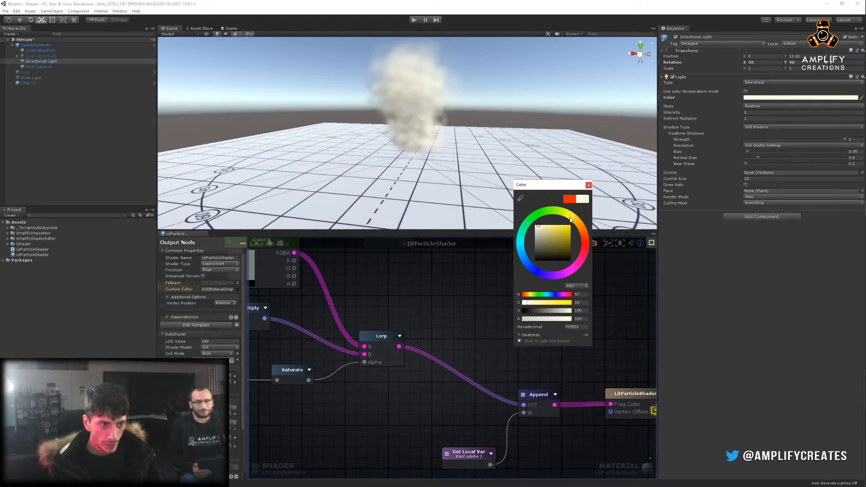
alt+drag(524, 157, 488, 167)
scroll(507, 170, up, 5)
Move the unconnected Vertex Color node closer to the grey Color node, just above it.
middle_drag(428, 301, 535, 380)
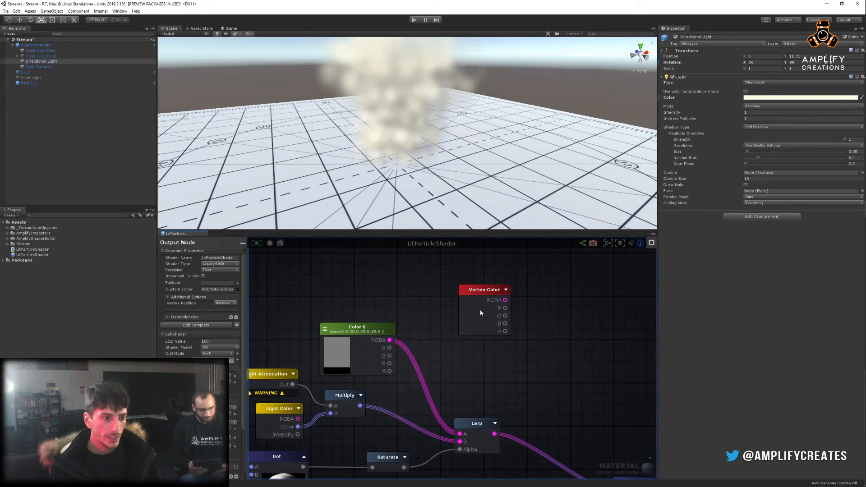
drag(480, 310, 426, 283)
middle_drag(541, 345, 484, 354)
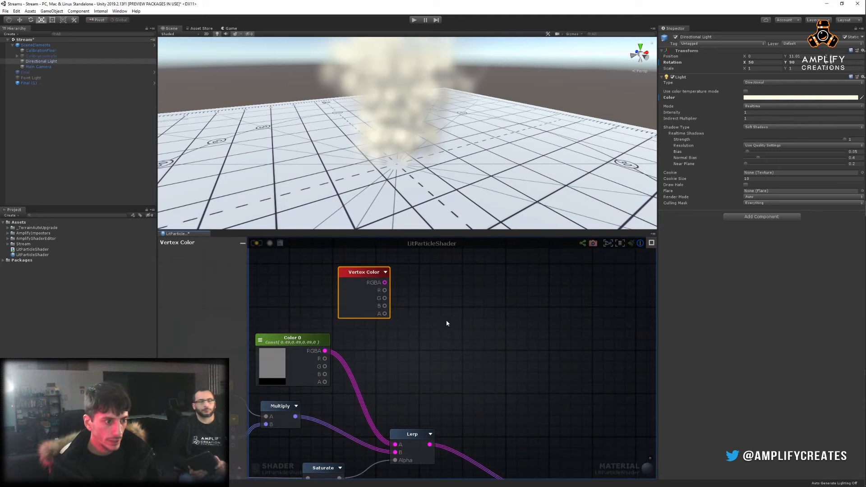
Add a Multiply node in the empty area above Append and connect Vertex Color's RGBA output to its A input.
middle_drag(447, 324, 487, 305)
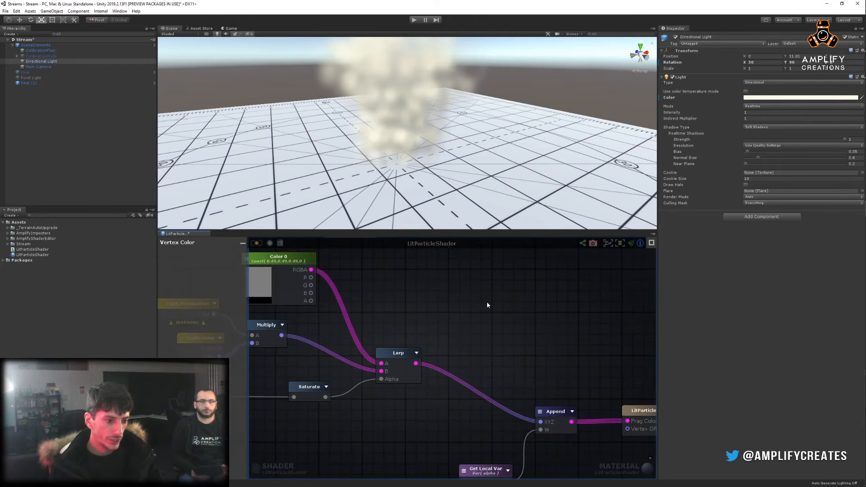
click(478, 304)
key(m)
click(469, 304)
scroll(461, 293, down, 5)
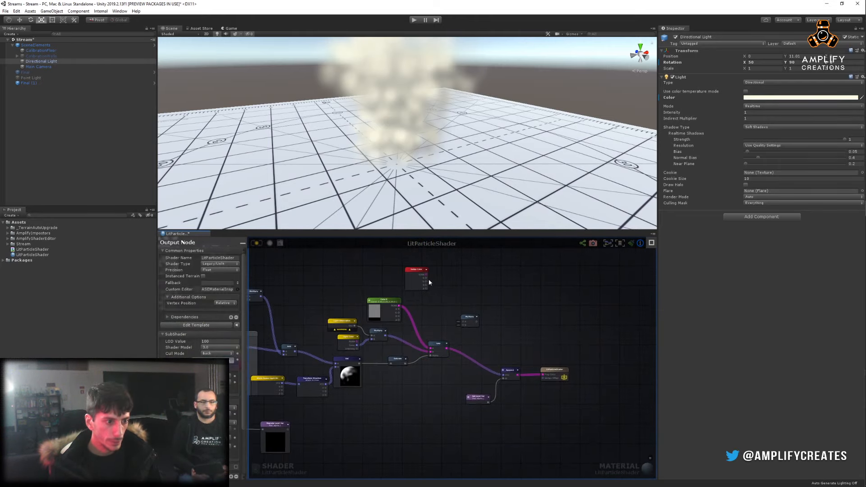
drag(426, 274, 458, 321)
scroll(499, 329, up, 4)
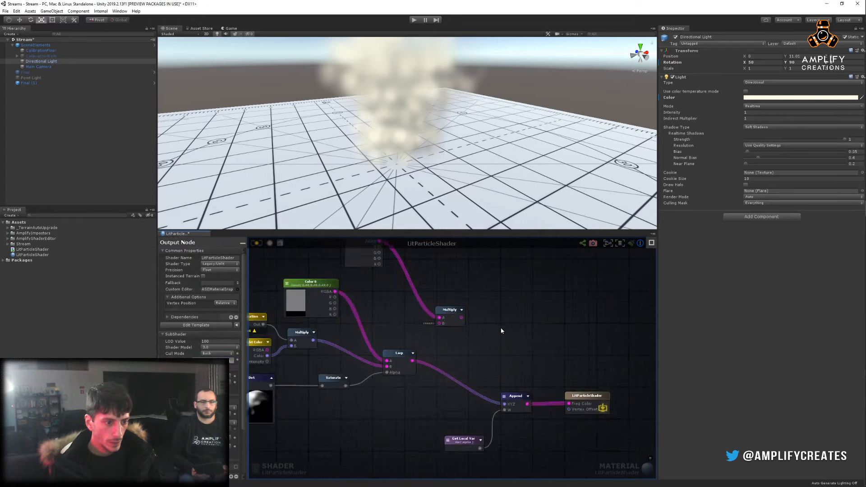
Insert the new Multiply between the Lerp and Append, with the Lerp on its B input and its output on XYZ.
scroll(501, 332, up, 2)
click(432, 308)
drag(432, 309, 442, 338)
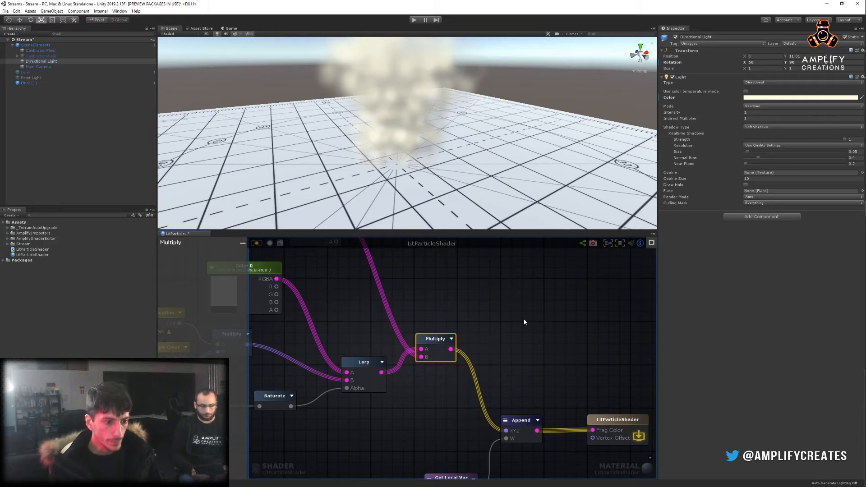
Try green on the starting color key of Final (1)'s Color over Lifetime gradient, then restore the key to white.
scroll(525, 322, down, 3)
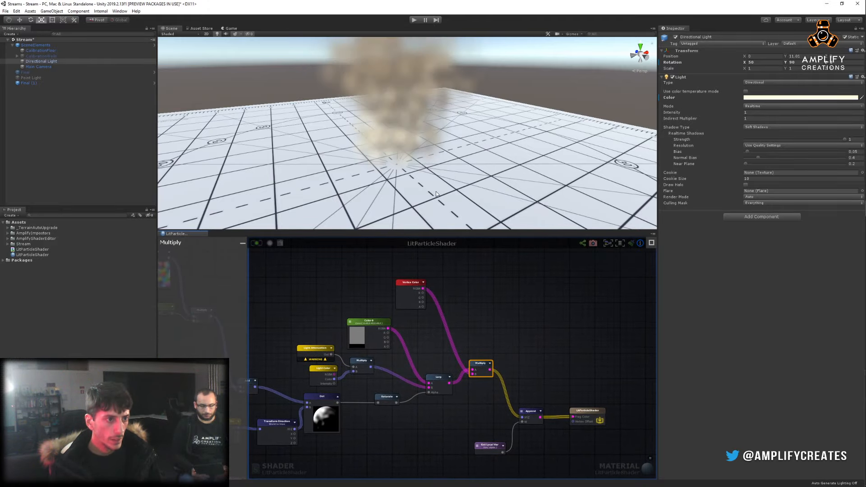
alt+drag(478, 138, 184, 133)
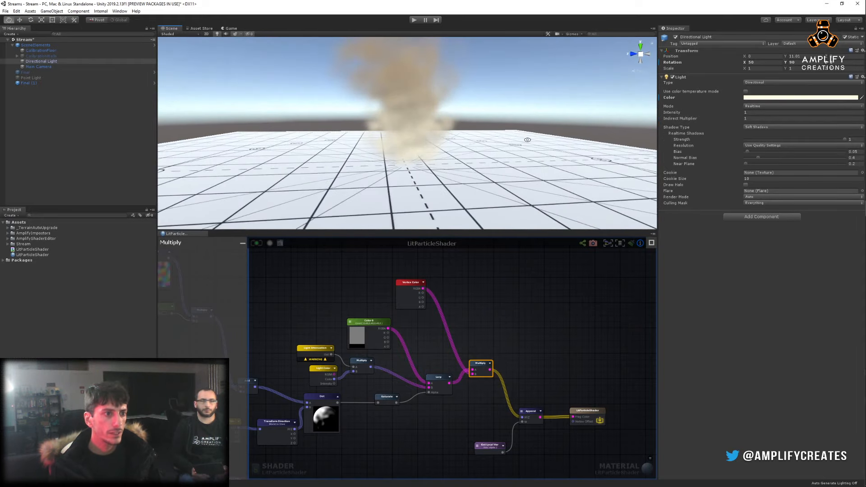
click(32, 83)
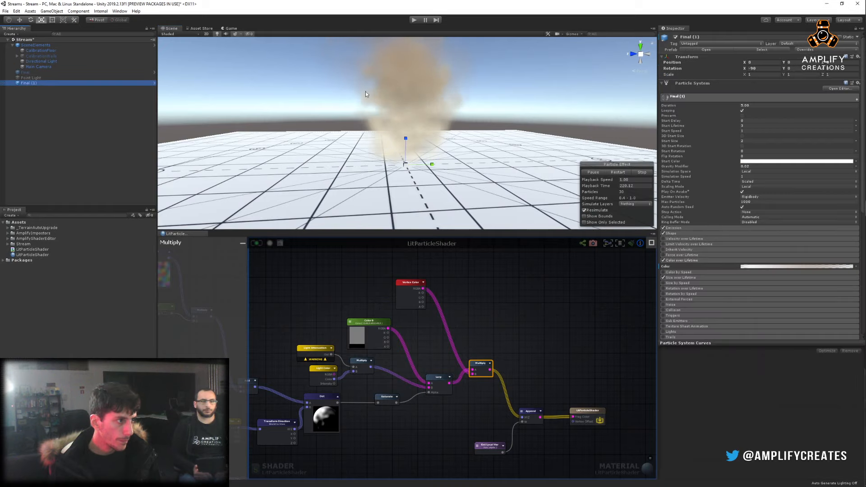
click(759, 266)
click(378, 266)
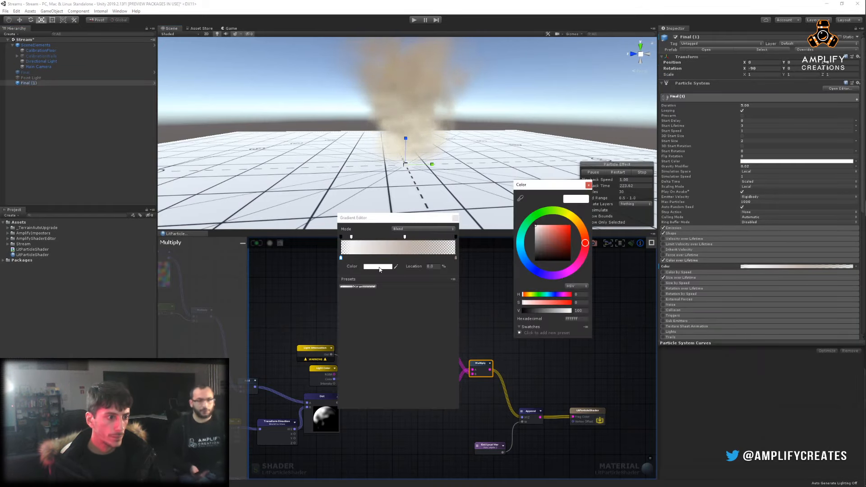
click(536, 218)
click(569, 226)
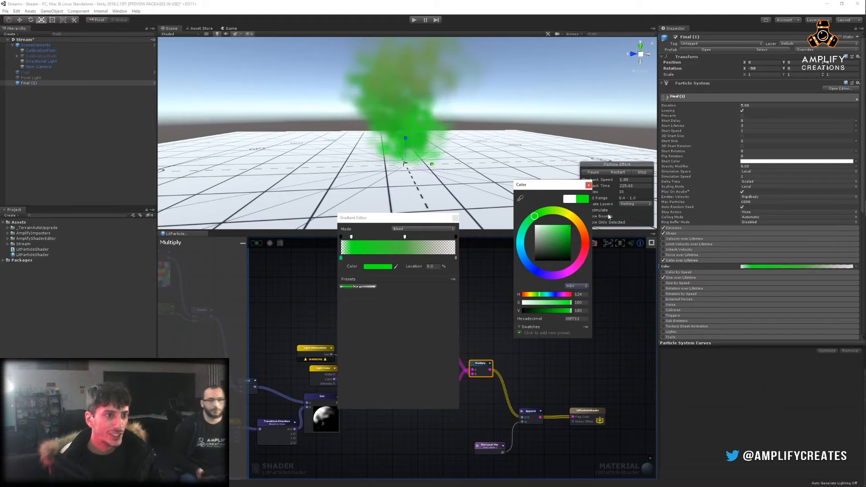
drag(552, 236, 534, 224)
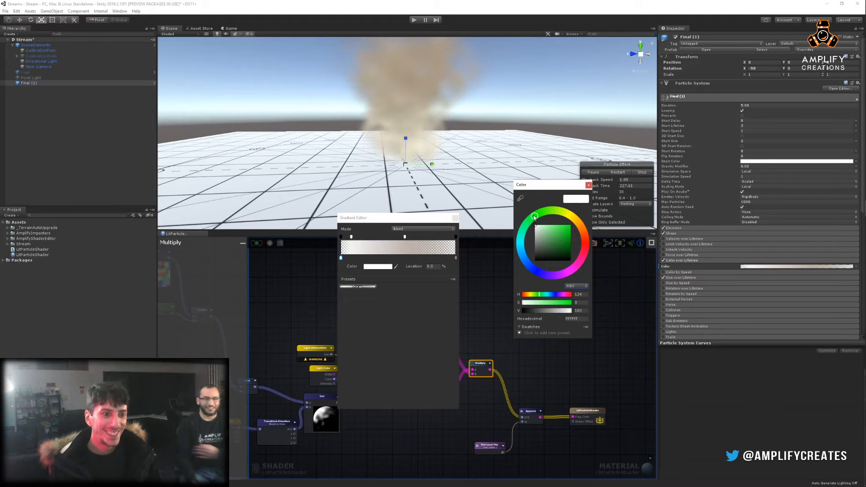
click(589, 185)
click(455, 218)
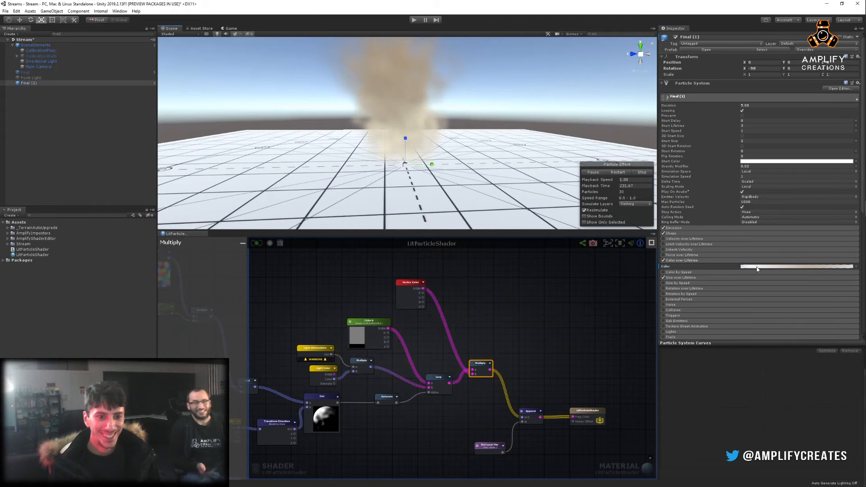
Set the starting color key of Final (1)'s Color over Lifetime gradient to bright purple and check the smoke.
click(758, 267)
click(378, 266)
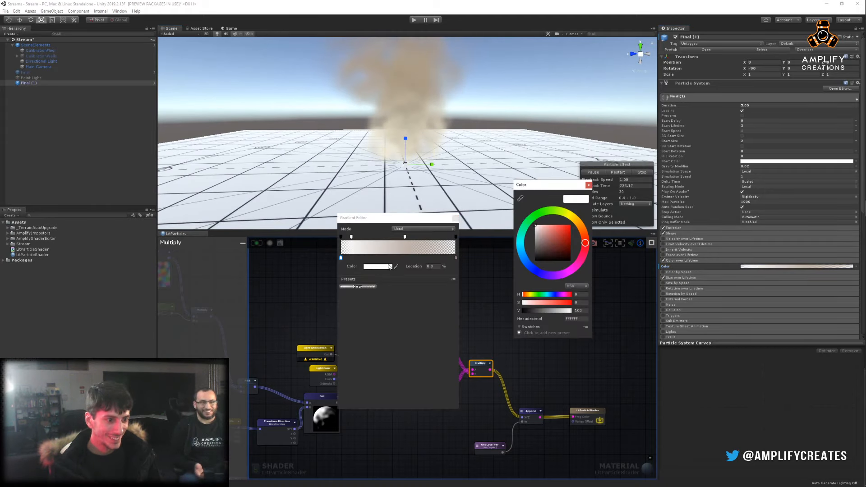
click(557, 274)
drag(552, 233, 591, 214)
alt+drag(440, 117, 383, 131)
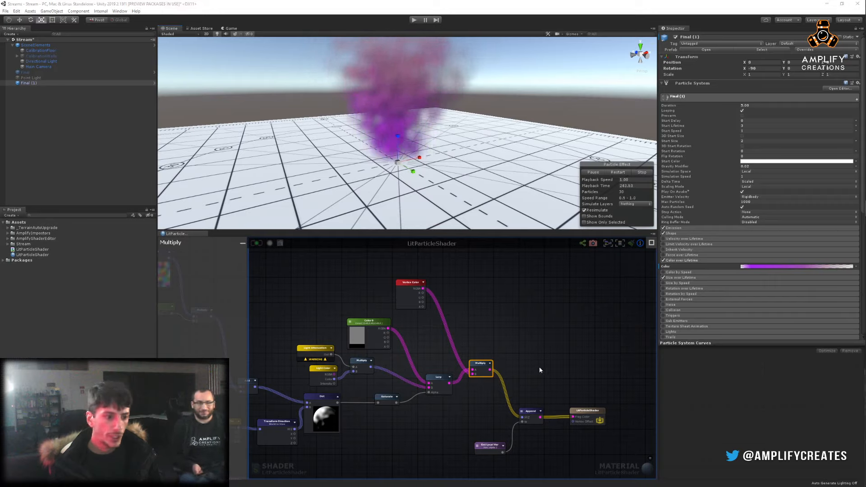
Look over the shader graph, from the commented normal-generation group to the lighting nodes and the output.
click(554, 353)
scroll(554, 353, down, 5)
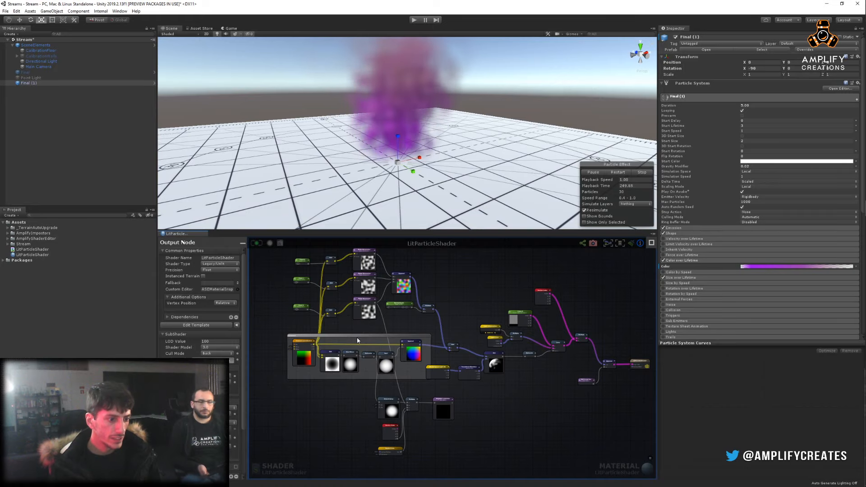
scroll(366, 341, up, 3)
click(363, 335)
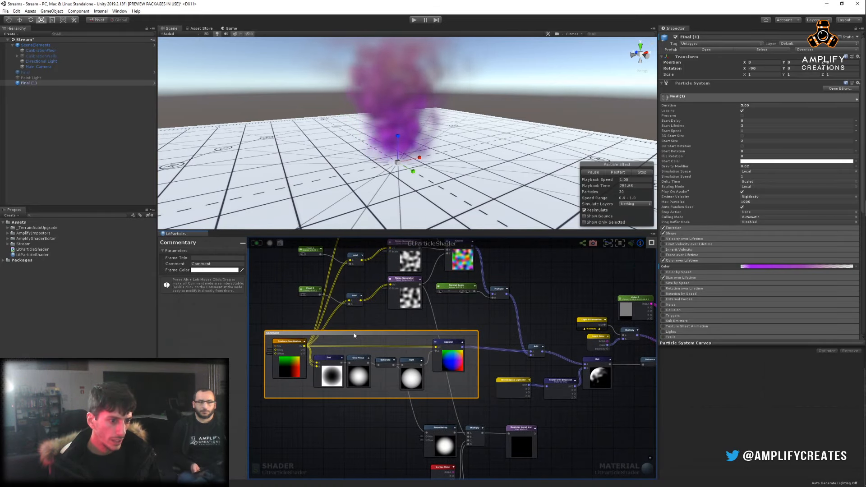
middle_drag(483, 308, 319, 297)
middle_drag(618, 308, 549, 311)
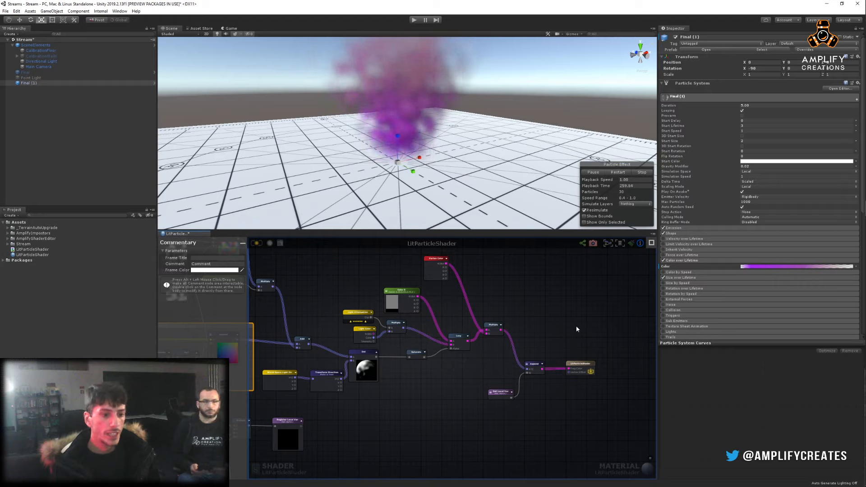
Reset the starting color key of Final (1)'s Color over Lifetime gradient to white.
click(755, 267)
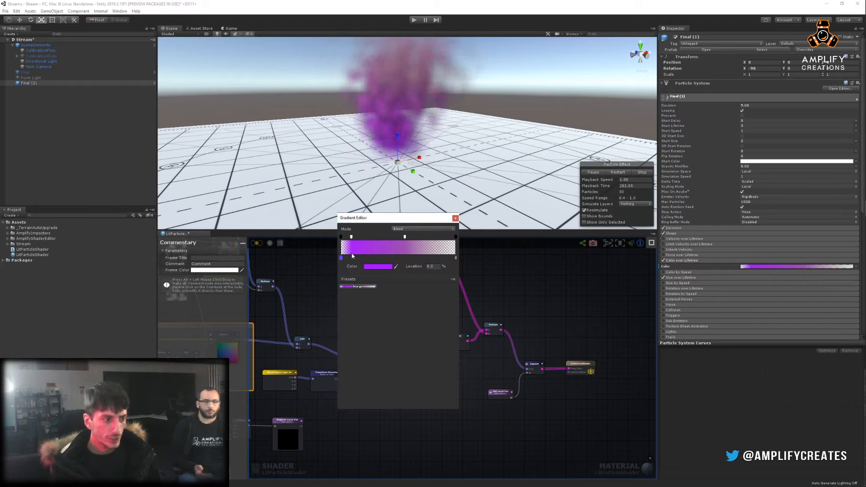
click(378, 267)
drag(548, 245, 485, 189)
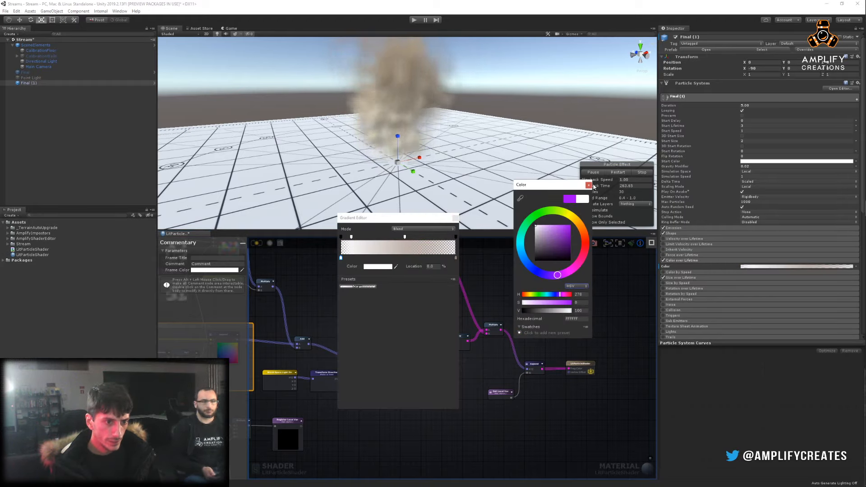
click(588, 185)
Enable the red Point Light and move it closer to the base of the smoke.
click(41, 77)
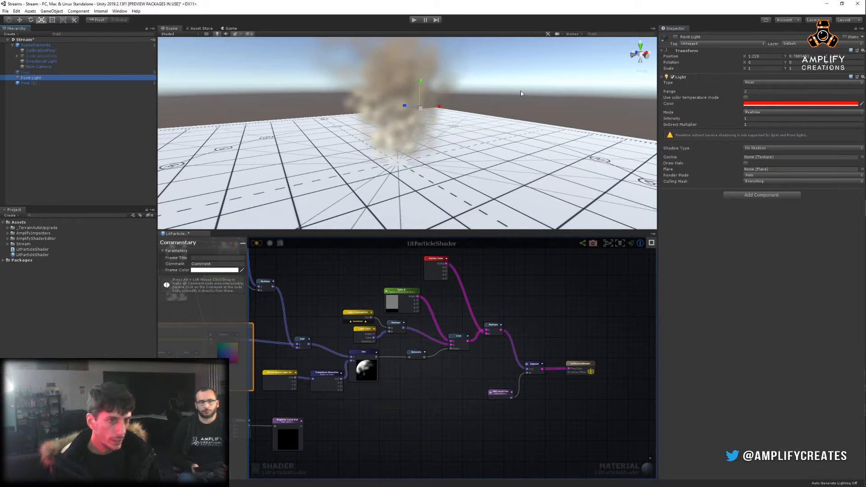
click(675, 37)
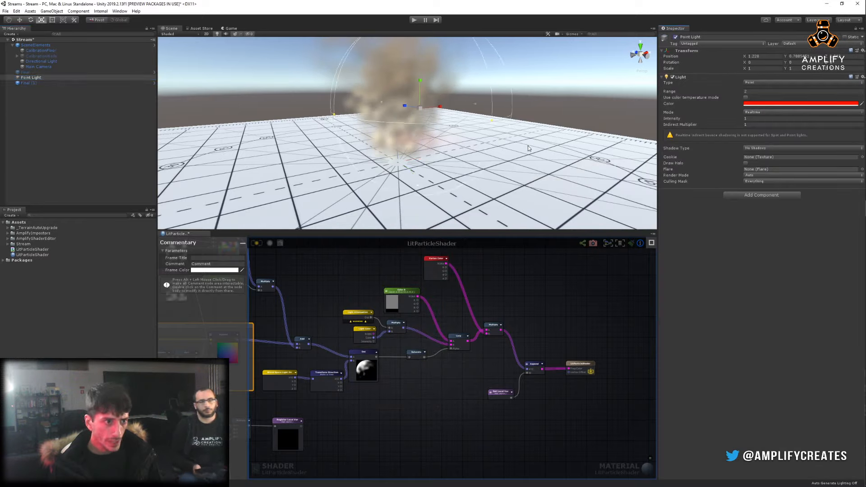
alt+drag(529, 148, 525, 124)
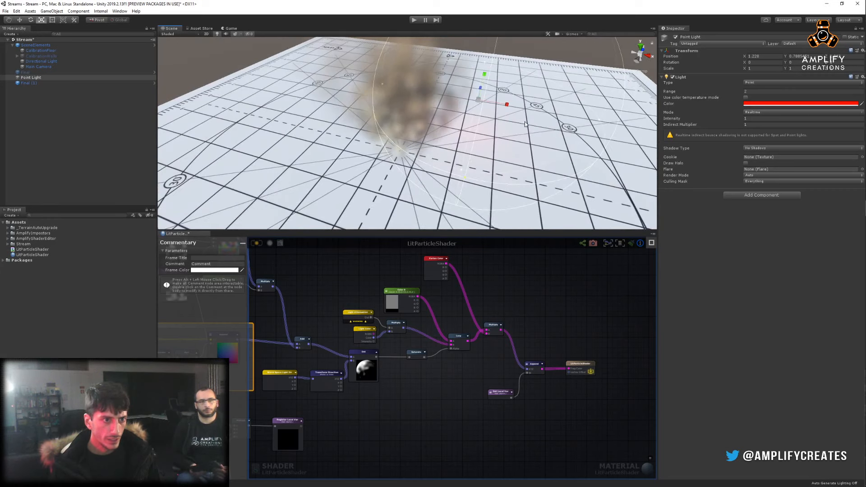
key(w)
drag(479, 100, 367, 131)
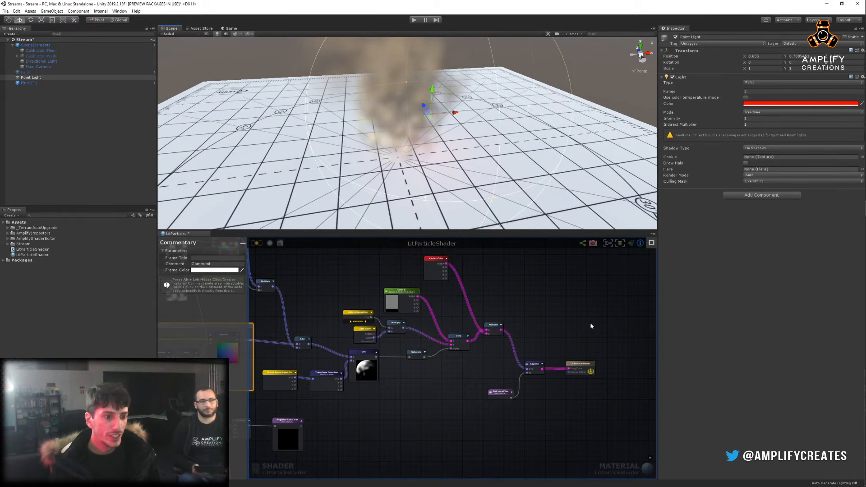
Move Append and the output node up level with the last Multiply, and place the alpha Get Local Var just below.
middle_drag(591, 326, 442, 324)
click(468, 383)
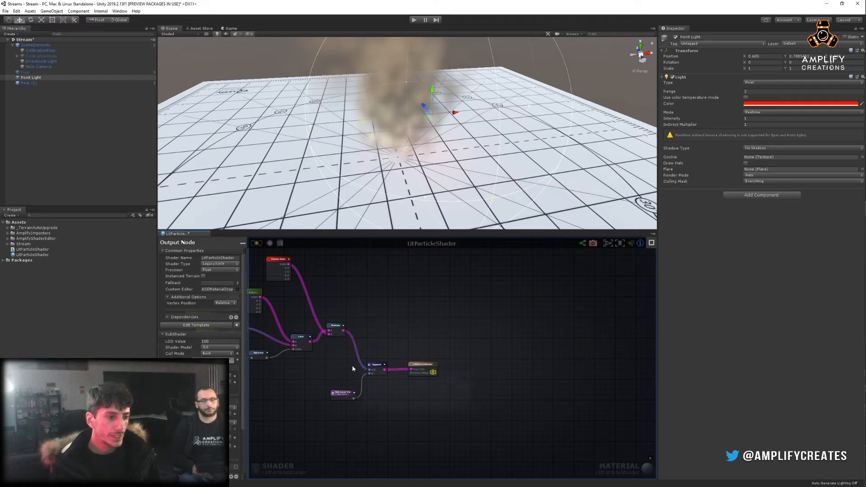
drag(353, 366, 376, 331)
click(359, 350)
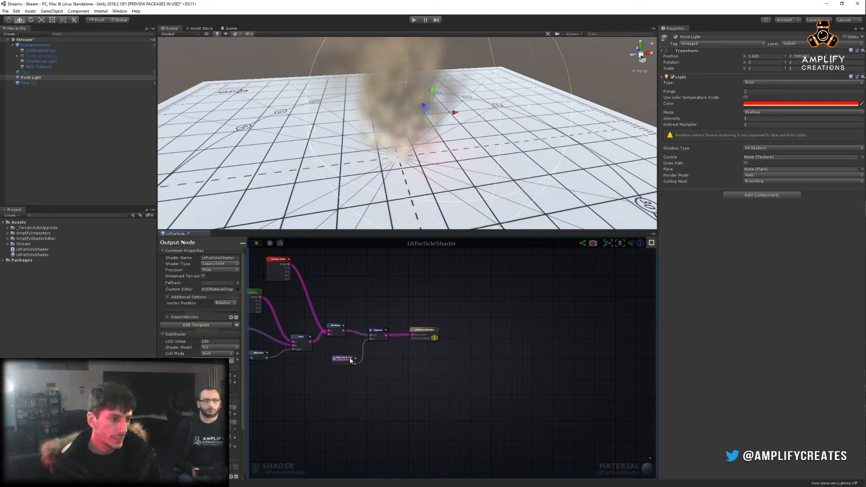
drag(351, 361, 339, 363)
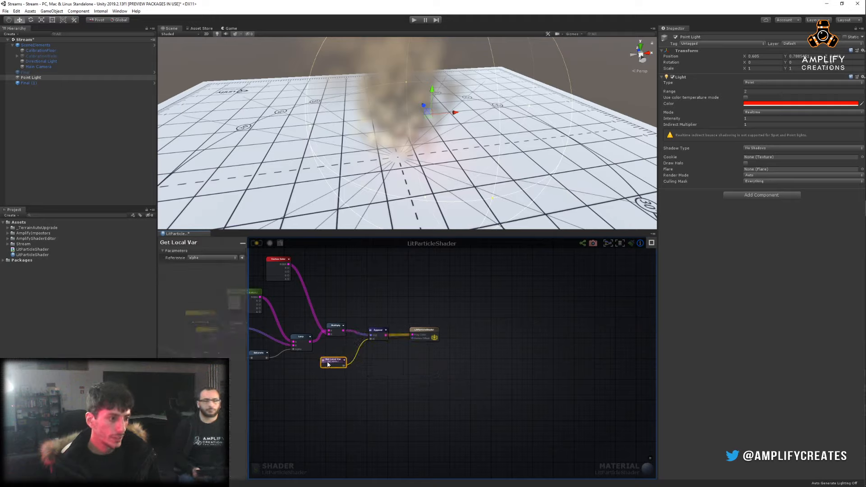
click(400, 294)
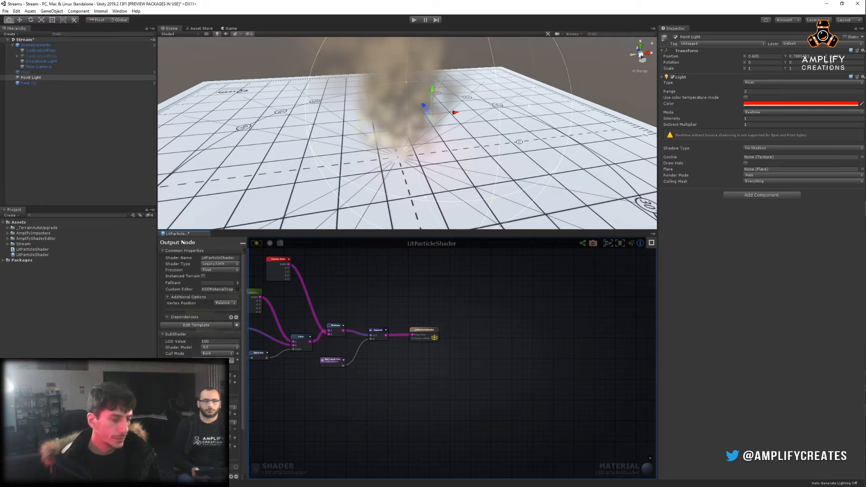
Select the Directional Light and examine from several angles how the smoke reacts to both lights.
alt+drag(478, 159, 201, 127)
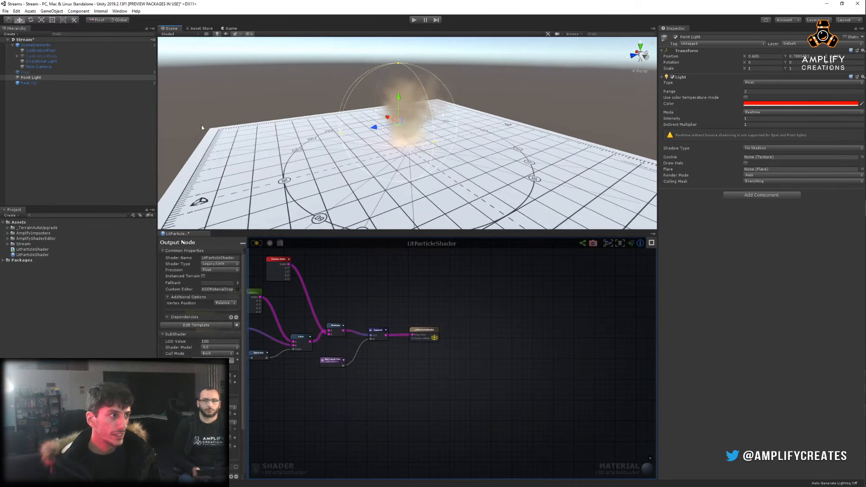
click(64, 62)
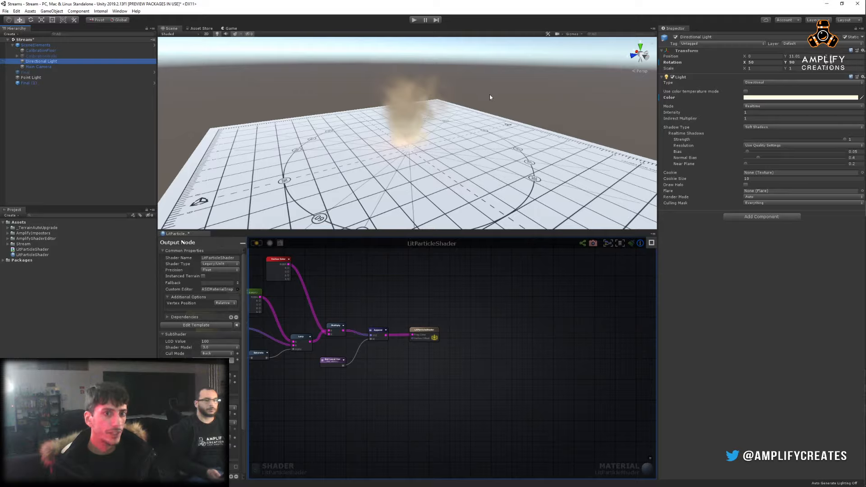
alt+drag(523, 134, 478, 152)
scroll(550, 126, up, 3)
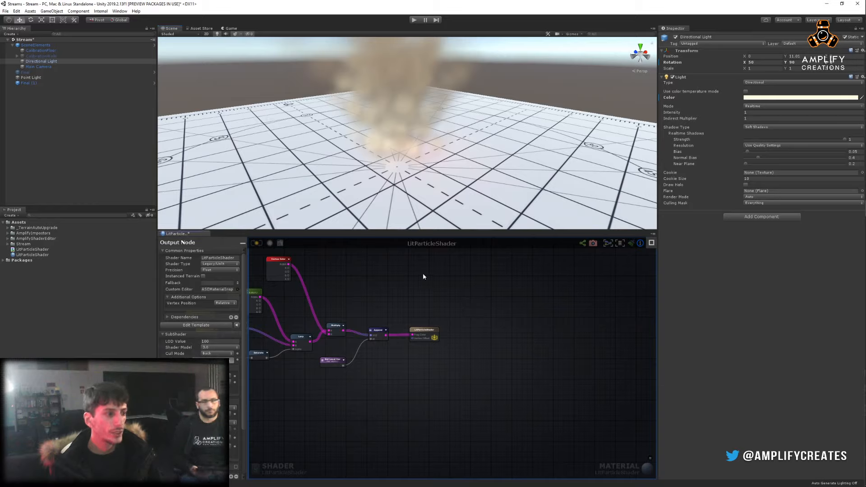
Change the shader type of LitParticleShader from Legacy/Unlit to Legacy/Multi Pass Unlit.
click(228, 264)
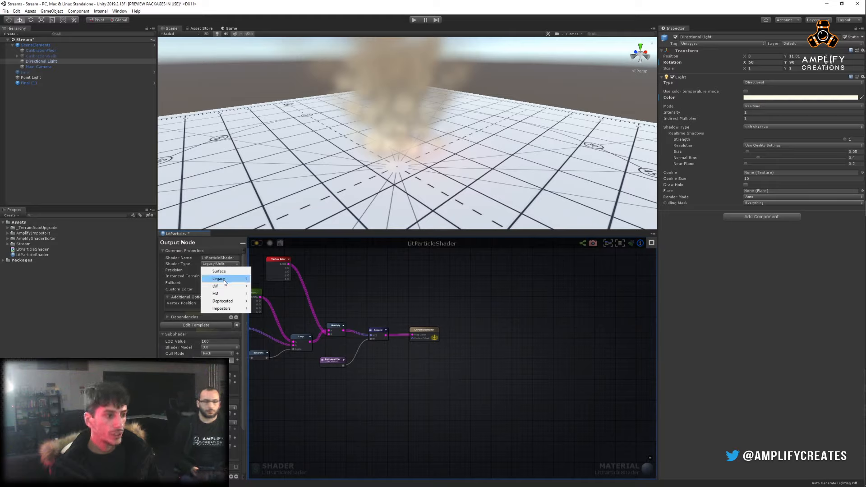
mouse_move(239, 279)
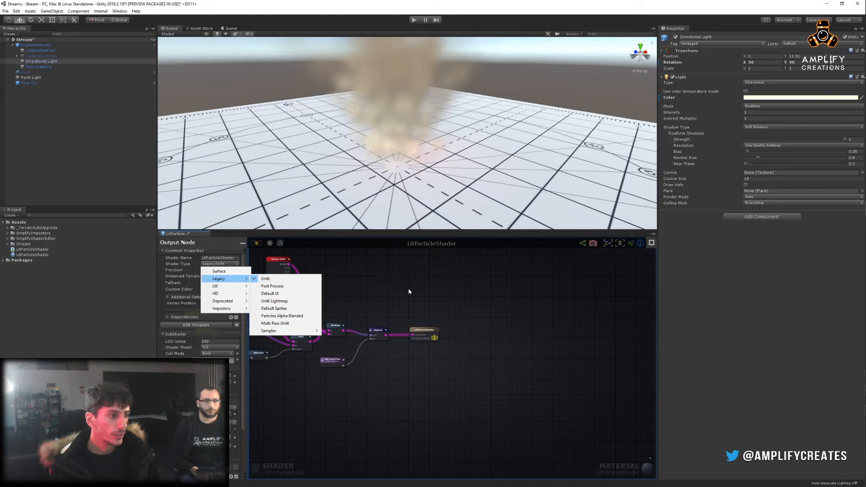
click(276, 280)
click(227, 264)
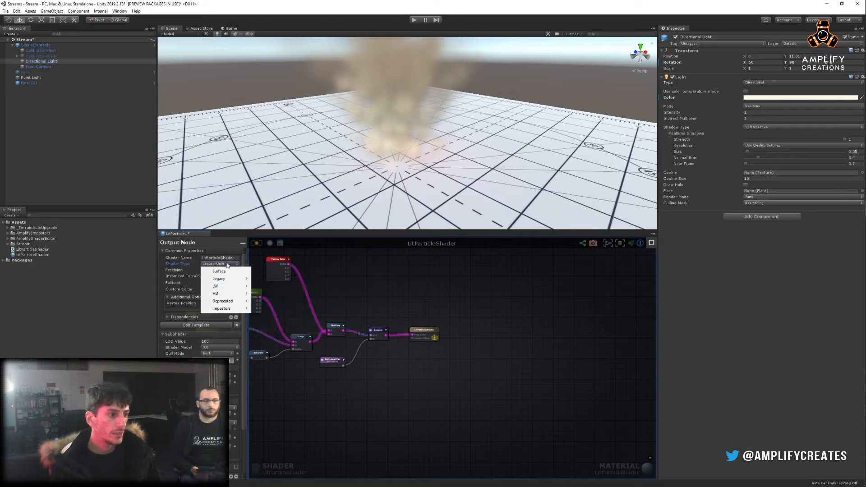
mouse_move(230, 279)
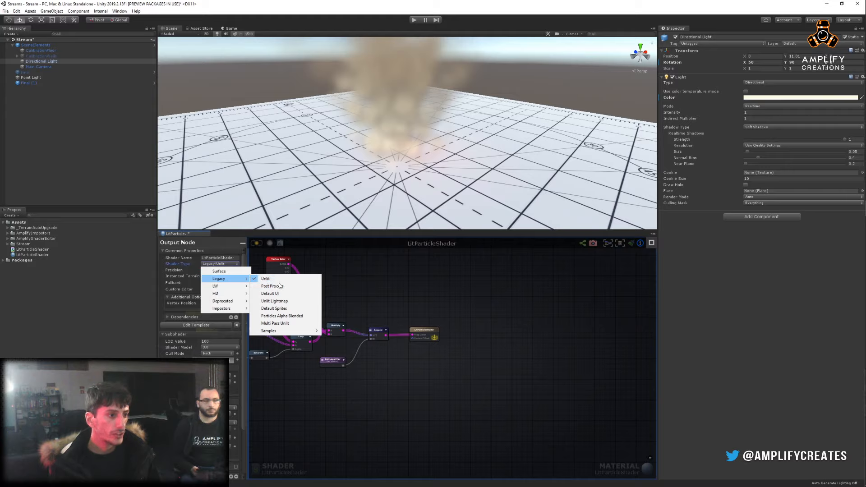
click(291, 324)
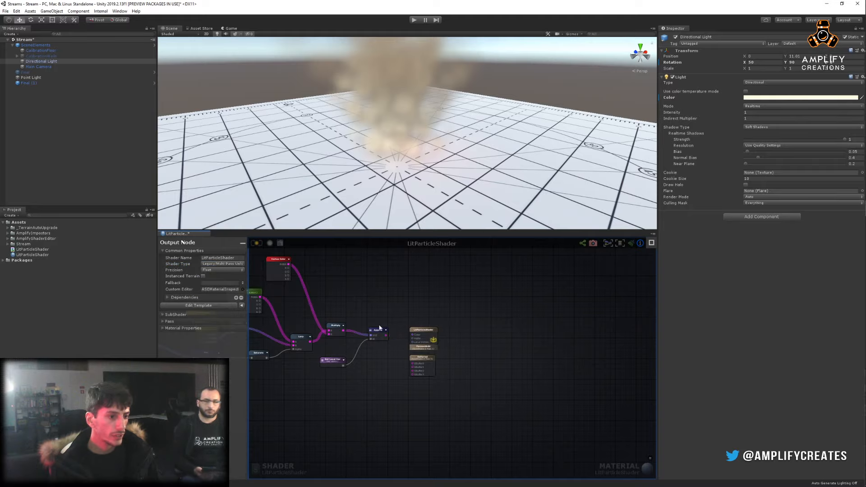
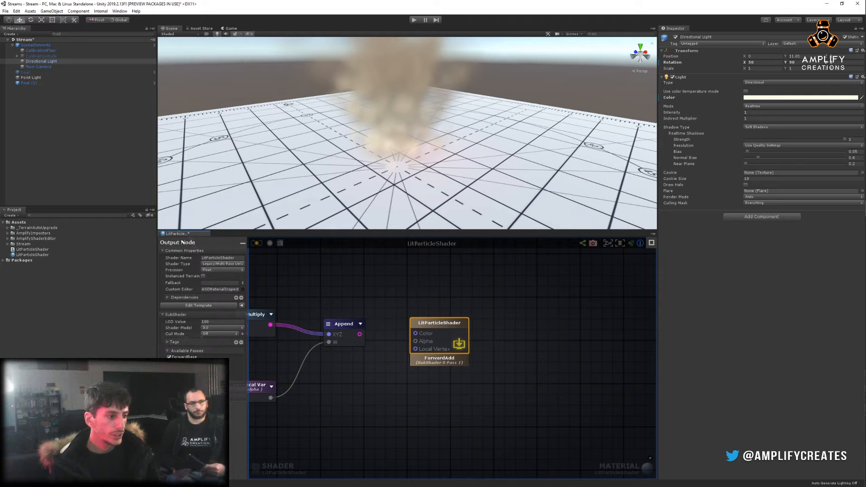
Set the ForwardBase pass's ZWrite Mode to <Default> and its blend mode to Alpha Blend.
scroll(201, 307, down, 5)
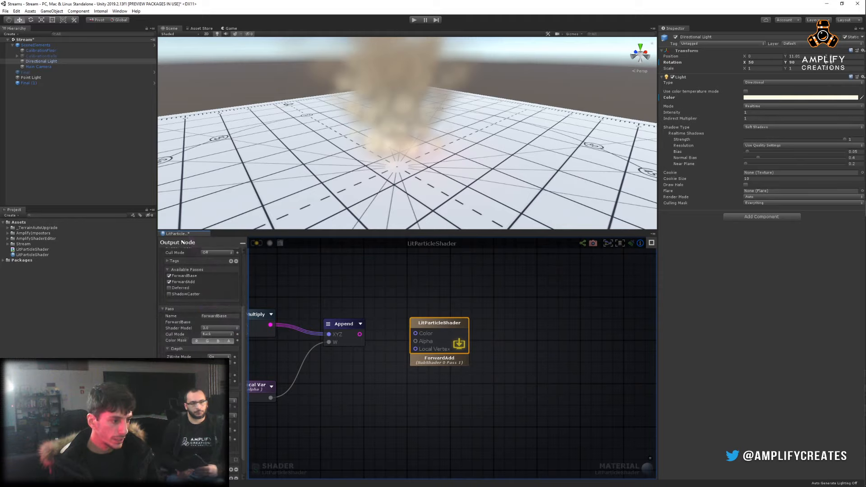
click(219, 357)
click(241, 364)
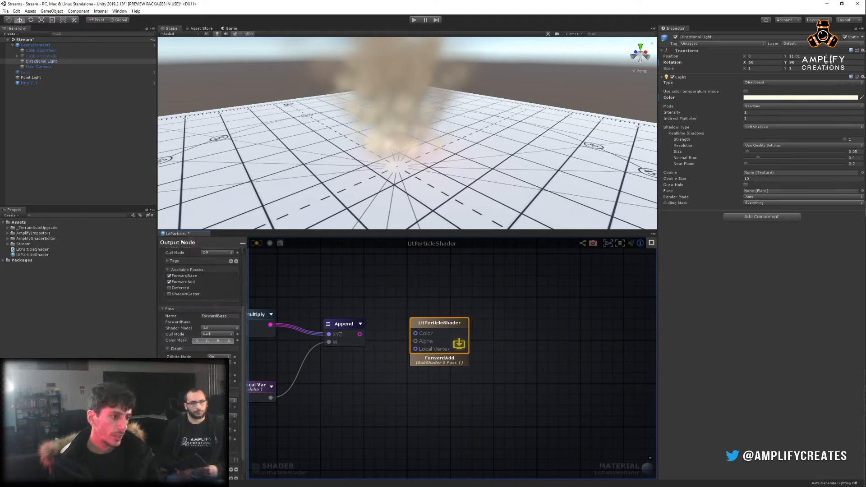
click(233, 389)
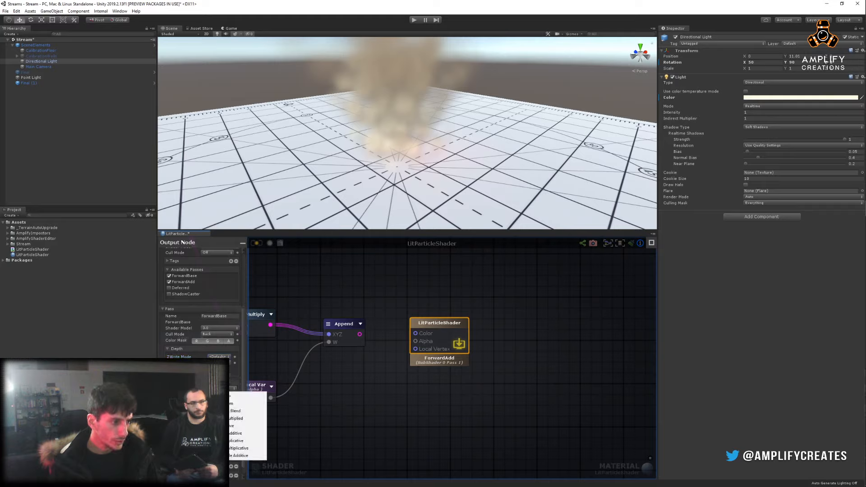
click(243, 414)
scroll(201, 316, down, 1)
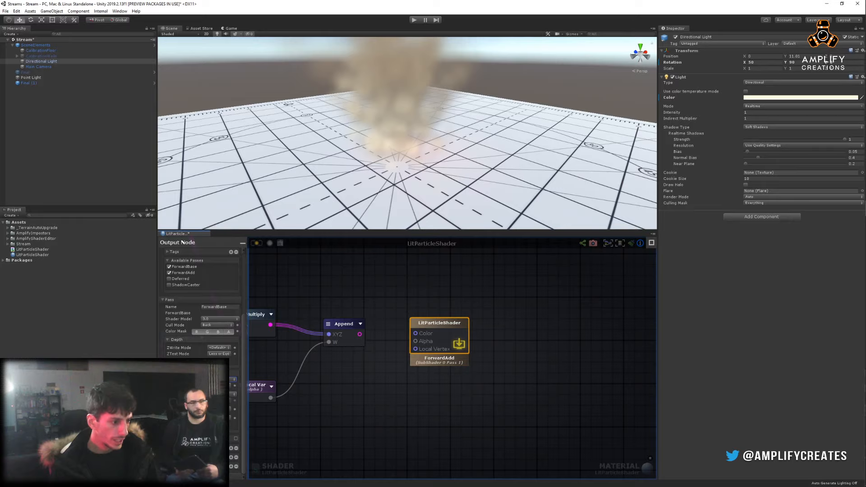
Set the SubShader's RenderType tag to Transparent on the output node.
scroll(203, 356, up, 3)
scroll(203, 356, down, 3)
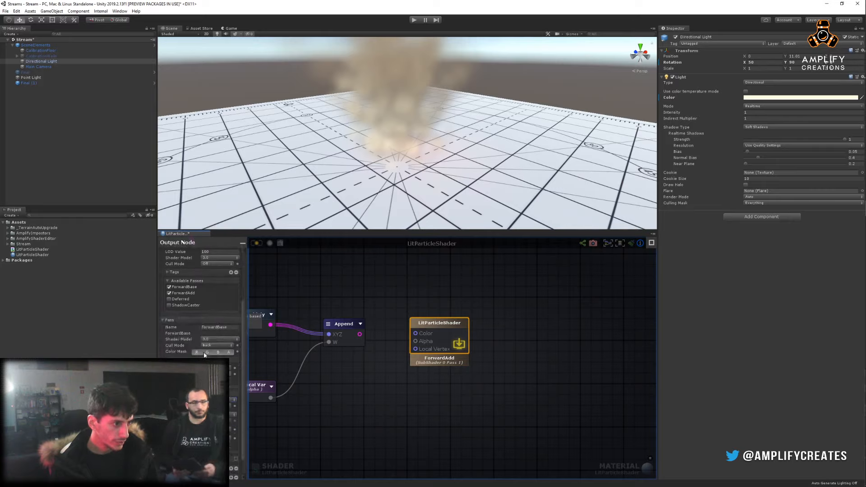
scroll(201, 307, up, 5)
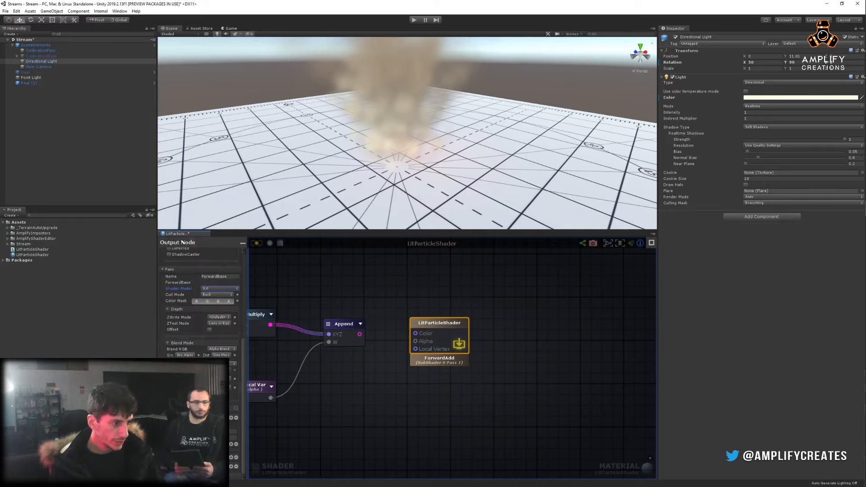
scroll(214, 347, up, 3)
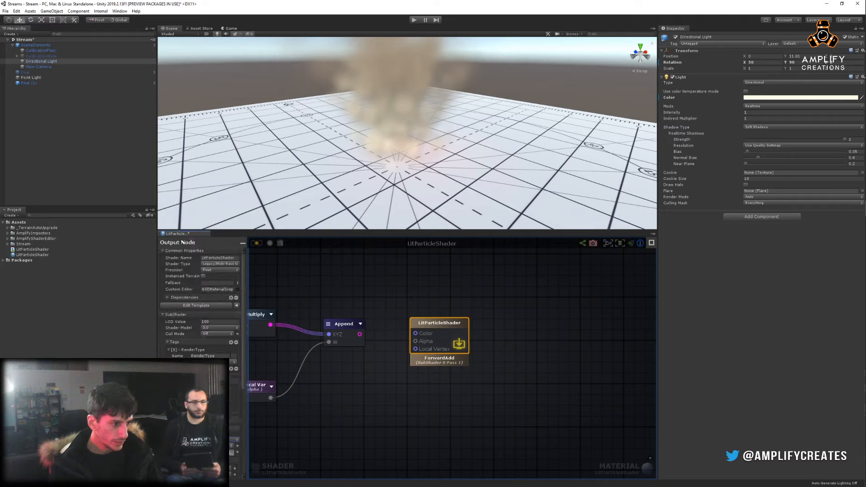
click(217, 361)
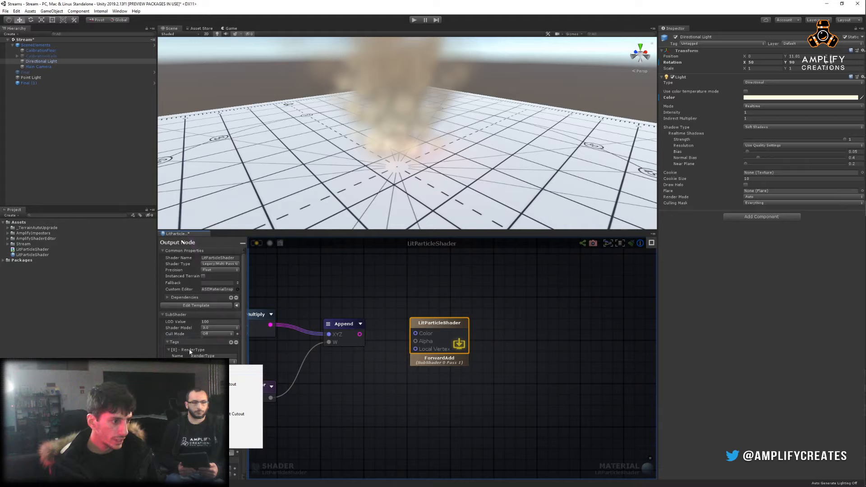
click(217, 377)
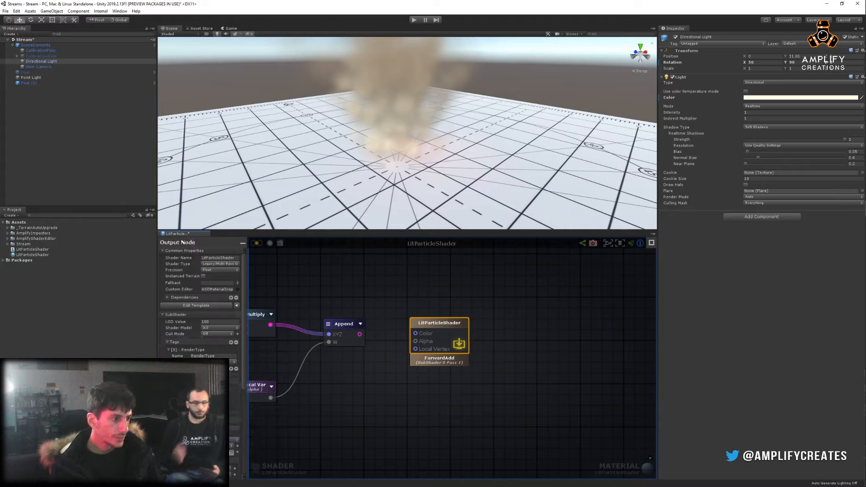
Add a Queue tag to the SubShader and set its queue to Transparent.
click(232, 380)
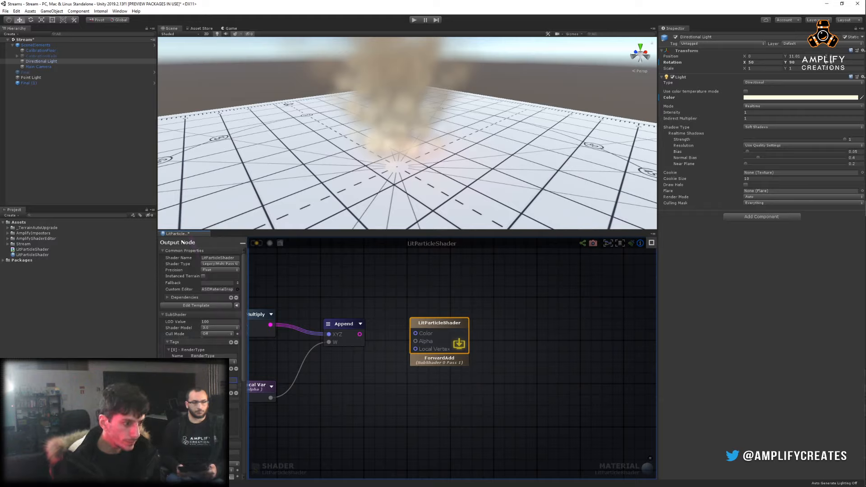
click(313, 374)
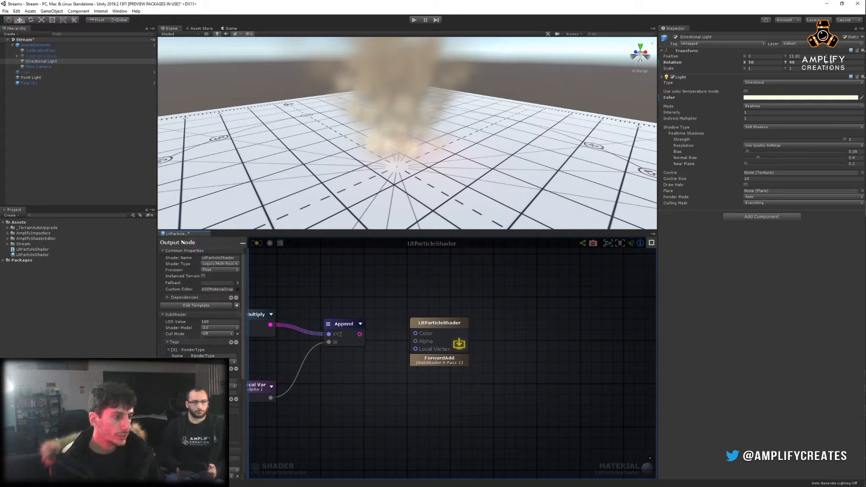
click(226, 386)
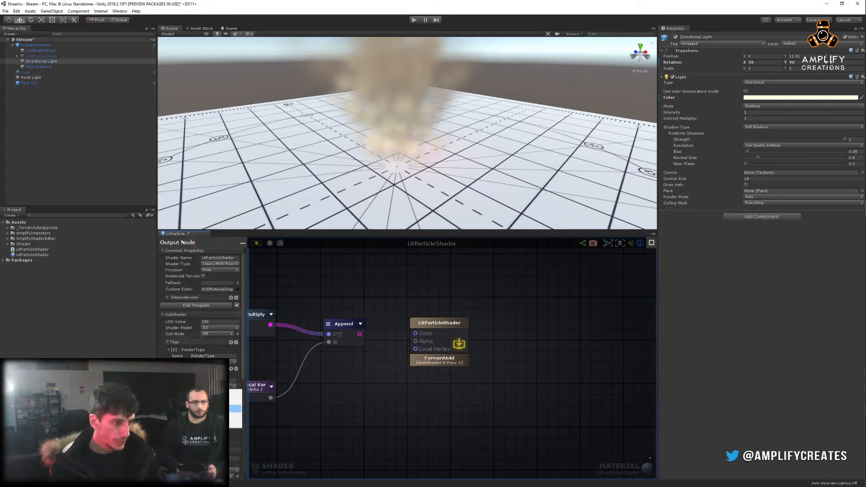
click(225, 416)
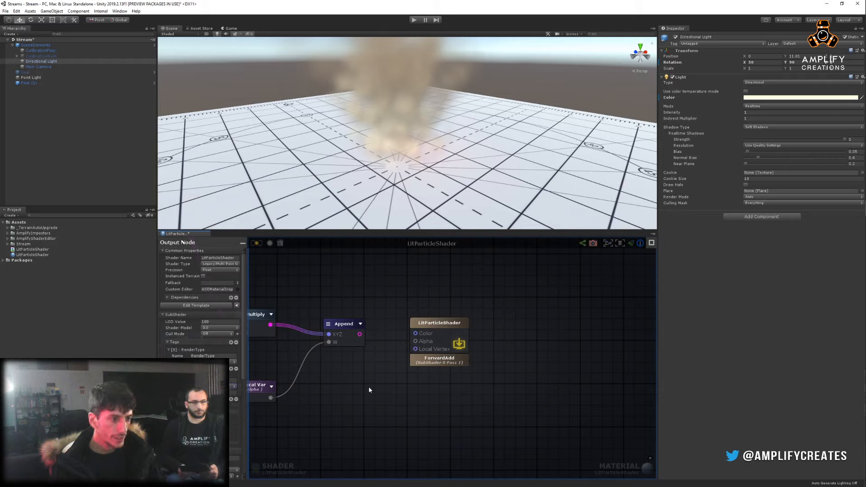
Connect the last Multiply to Color and the alpha Get Local Var to Alpha, delete the Append node, and recompile the shader.
scroll(353, 375, down, 1)
middle_drag(352, 376, 381, 372)
drag(319, 393, 431, 349)
drag(319, 336, 432, 344)
drag(376, 335, 383, 305)
key(Delete)
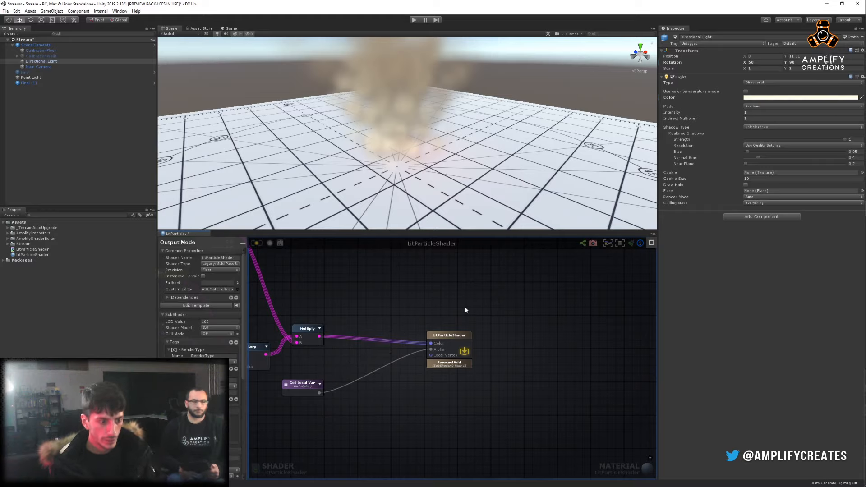
middle_drag(335, 290, 374, 341)
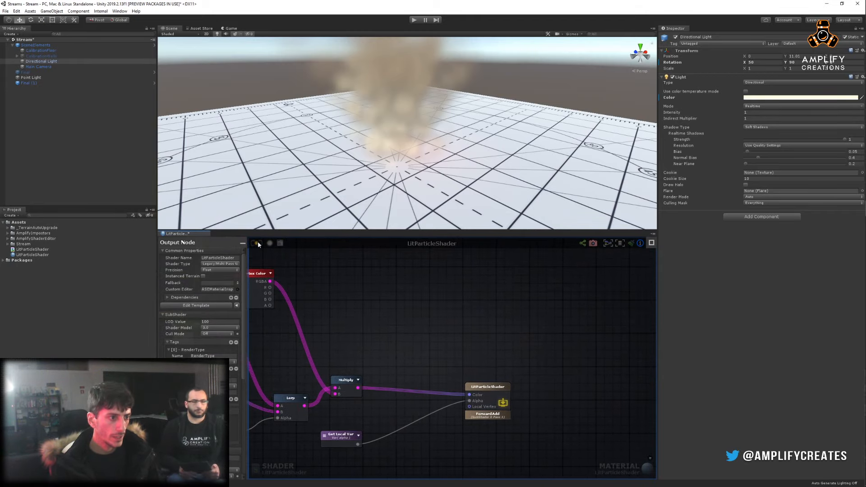
click(258, 242)
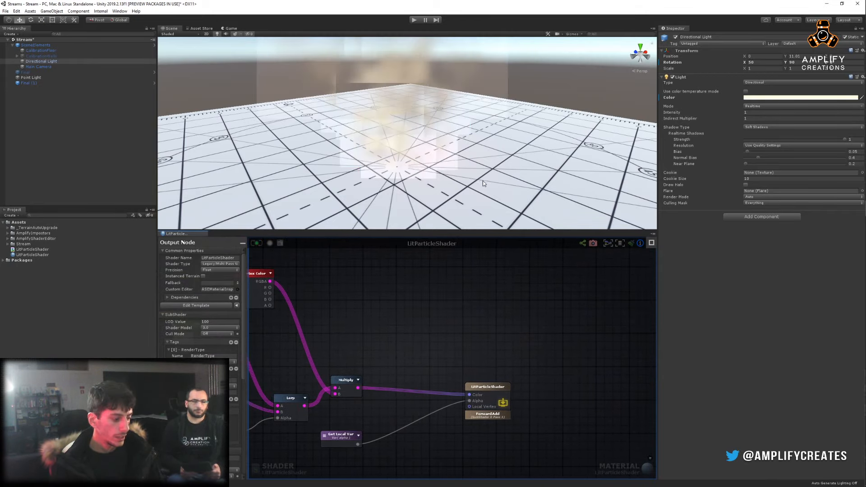
Select the Point Light and disable it.
alt+right_drag(485, 185, 436, 144)
alt+drag(436, 144, 414, 315)
click(39, 78)
click(675, 37)
Move the LitParticleShader output node closer to the last Multiply.
middle_drag(404, 320, 431, 280)
click(509, 347)
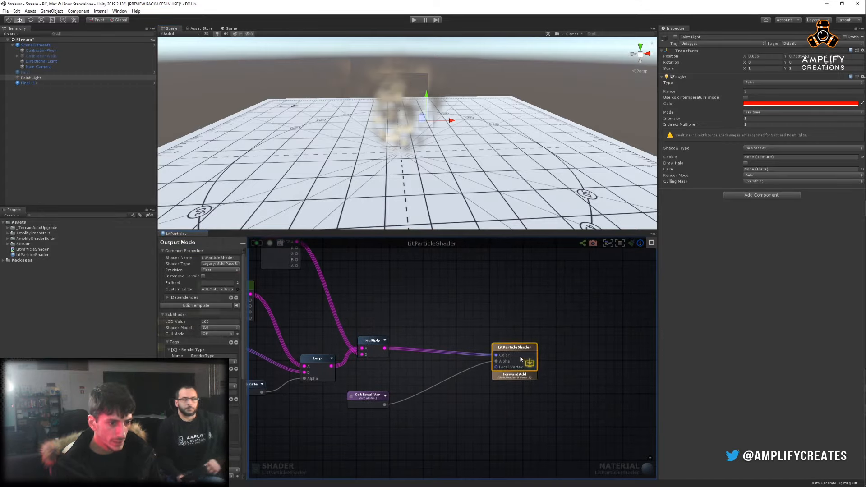
drag(510, 348, 468, 347)
Examine the smoke from several angles and check the output node's SubShader tags and ForwardBase pass settings.
mouse_move(496, 158)
alt+mouse_down()
mouse_move(496, 118)
mouse_move(500, 153)
alt+mouse_up()
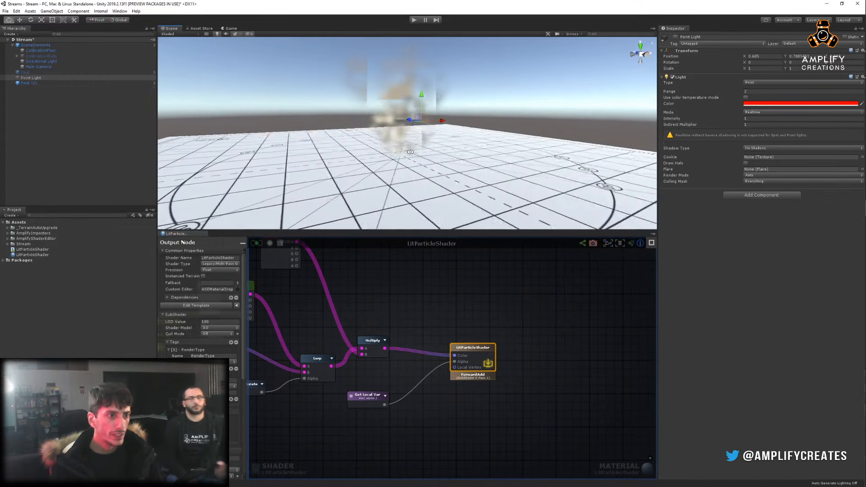
alt+right_drag(500, 153, 502, 135)
alt+drag(503, 134, 397, 171)
click(311, 343)
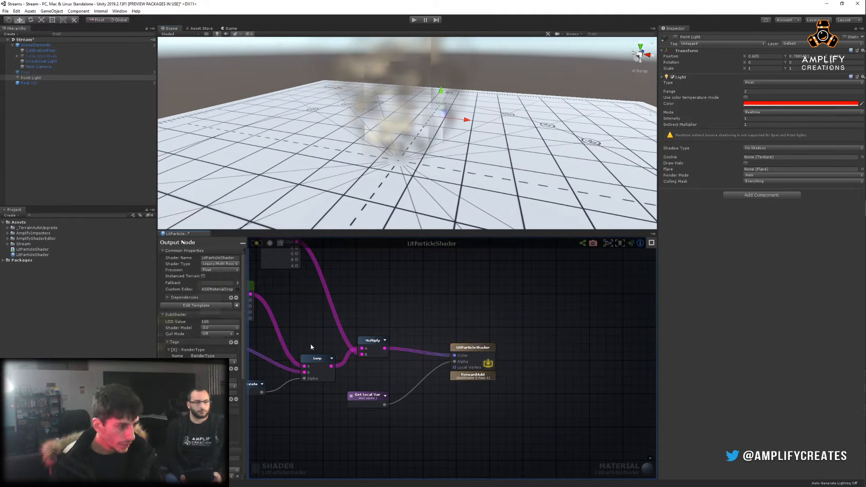
scroll(201, 298, down, 3)
scroll(236, 402, down, 6)
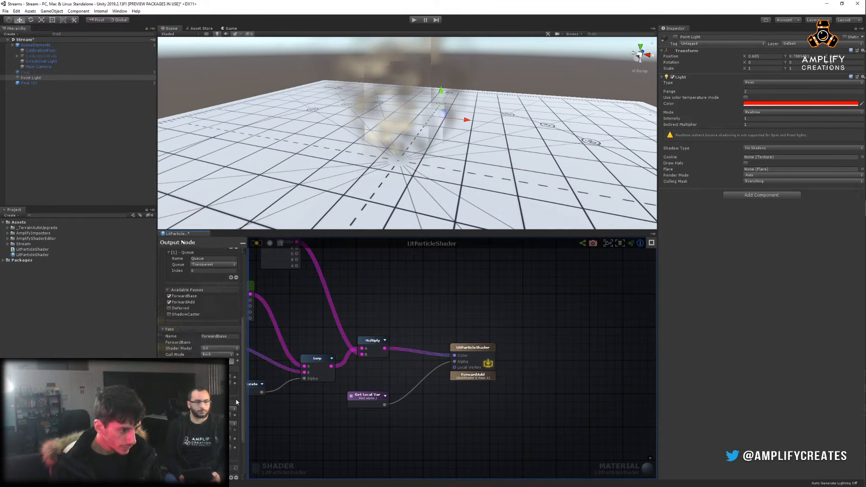
scroll(235, 399, down, 2)
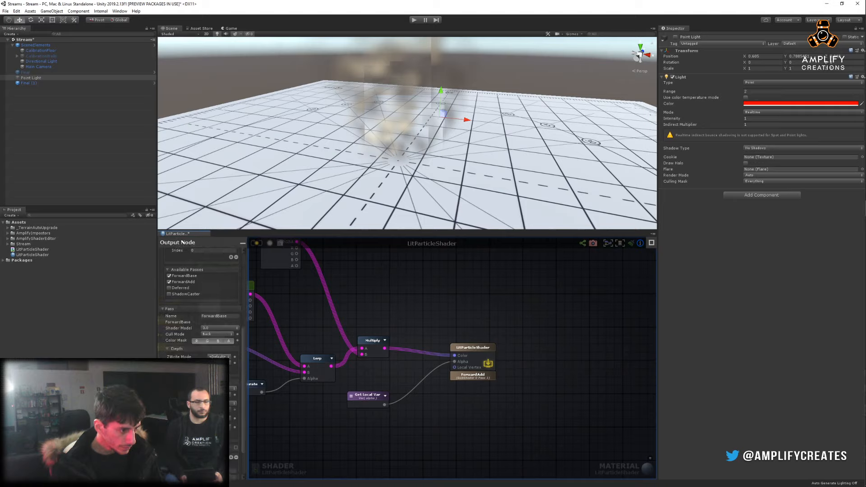
scroll(235, 399, down, 4)
scroll(201, 302, up, 15)
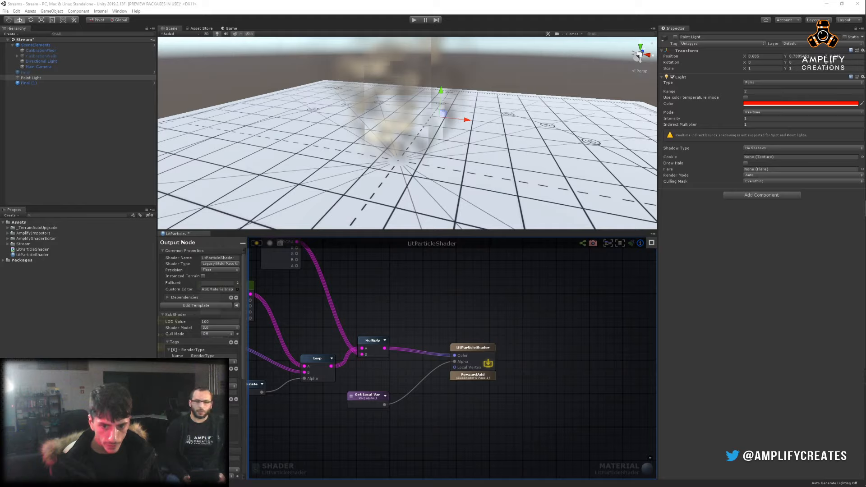
scroll(201, 297, down, 10)
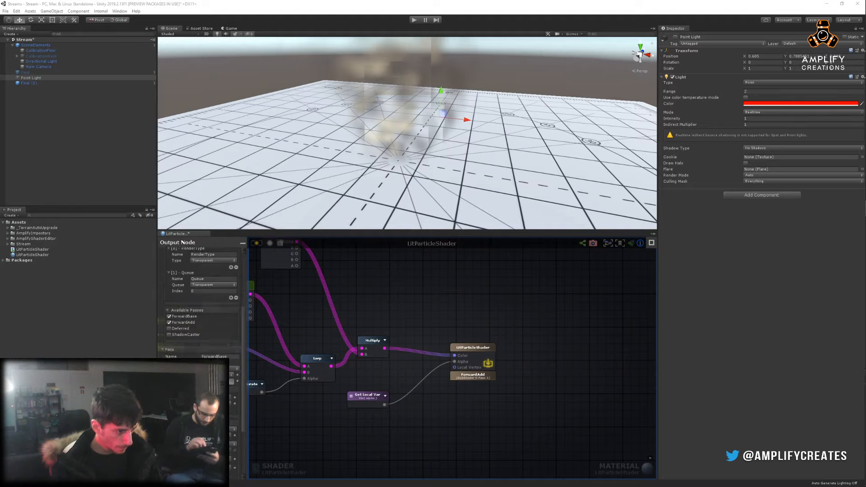
Connect the Saturate output directly to the shader's Color input, recompile, and check the resulting smoke in the scene.
middle_drag(418, 322, 462, 308)
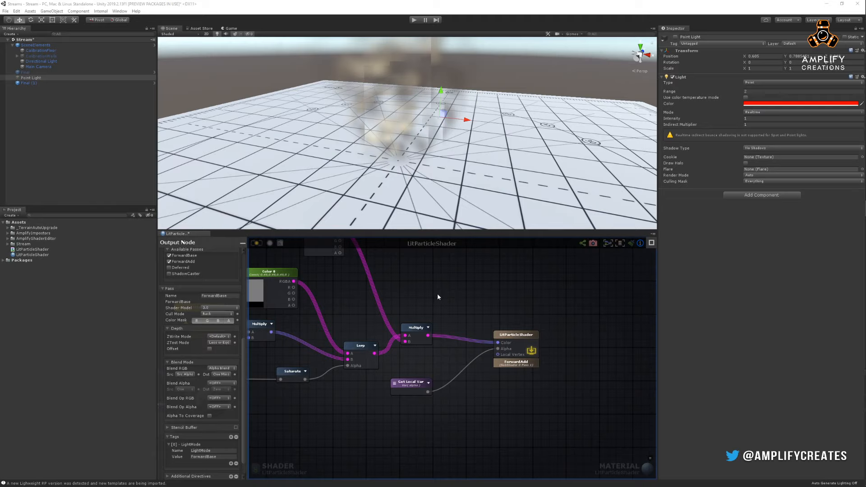
right_drag(437, 297, 477, 331)
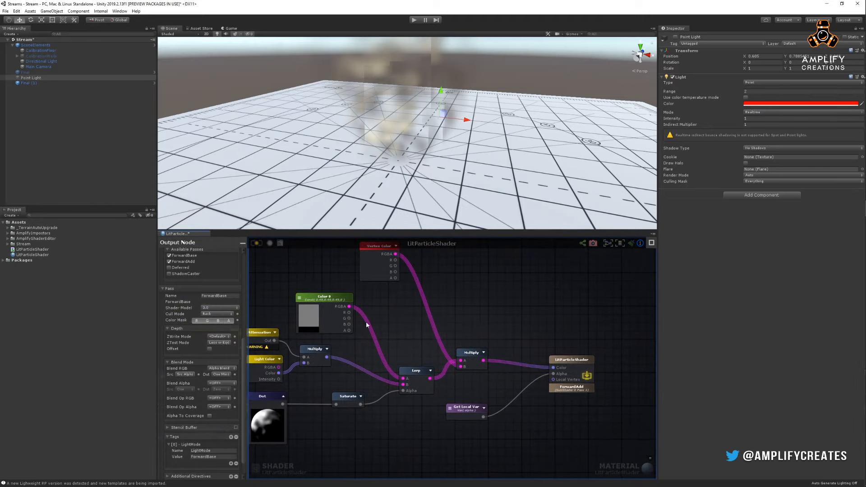
right_drag(402, 379, 433, 350)
right_drag(382, 388, 339, 396)
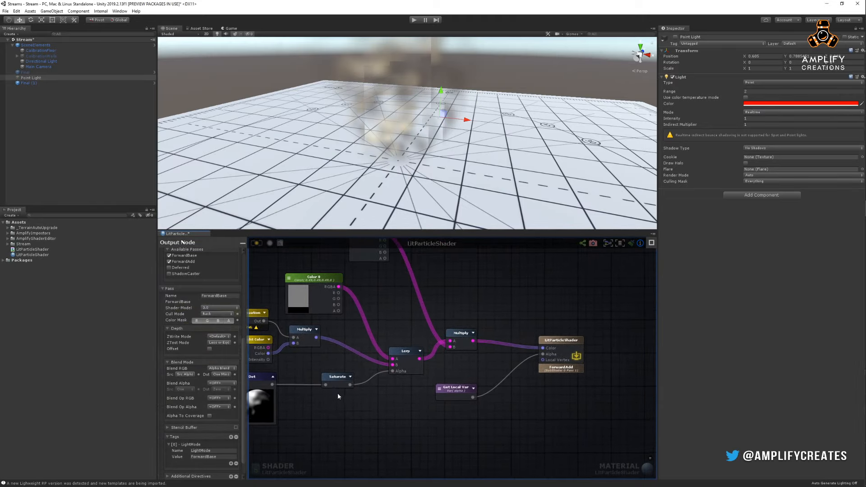
drag(350, 384, 543, 348)
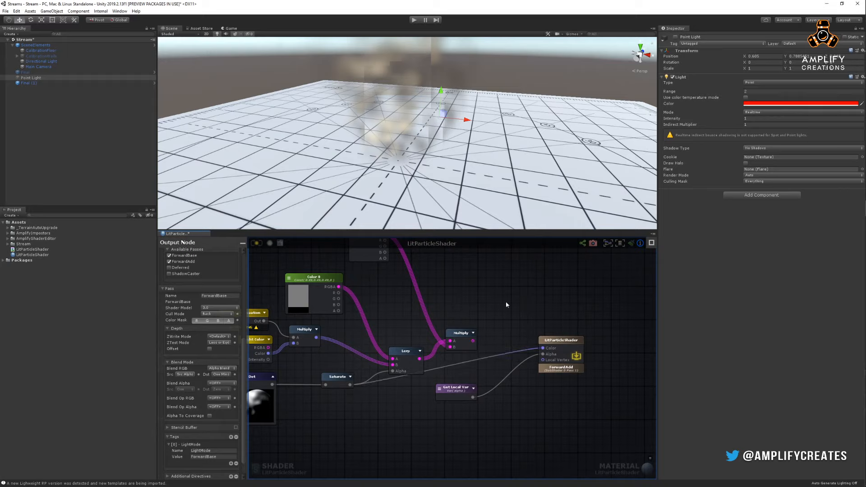
right_drag(495, 273, 541, 266)
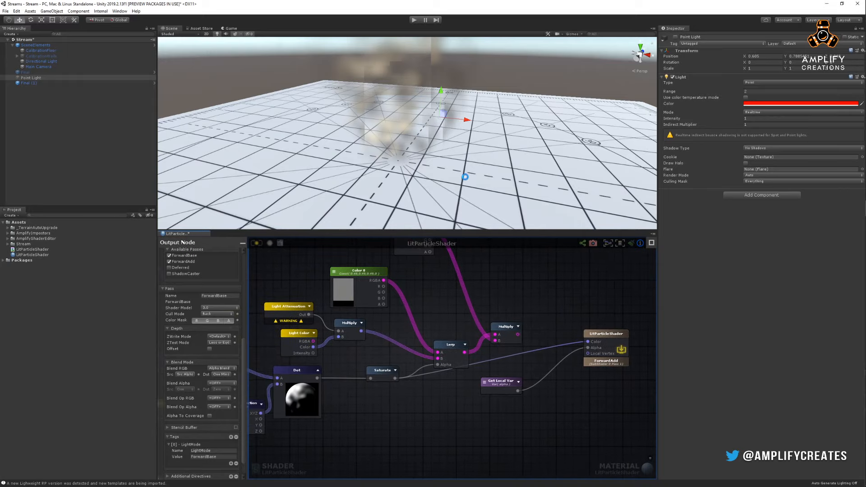
alt+drag(440, 183, 415, 181)
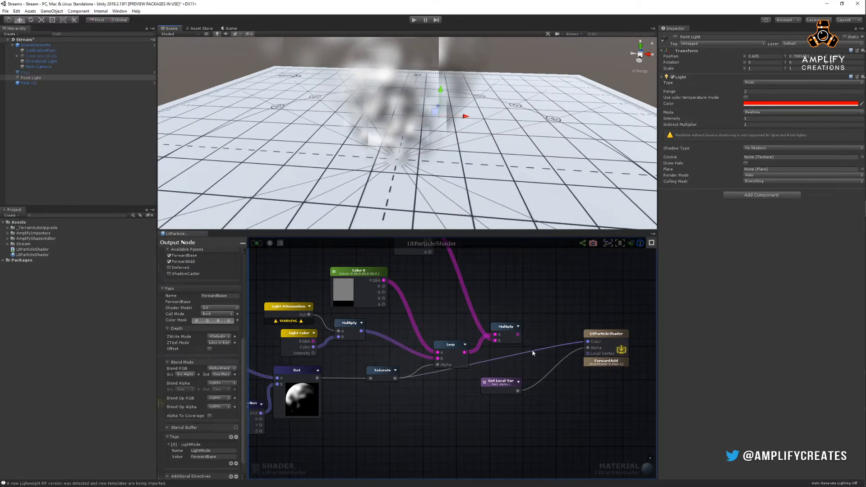
Inspect the nodes feeding the alpha local variable and the ForwardBase pass's depth, blend and tag settings.
click(505, 384)
click(415, 421)
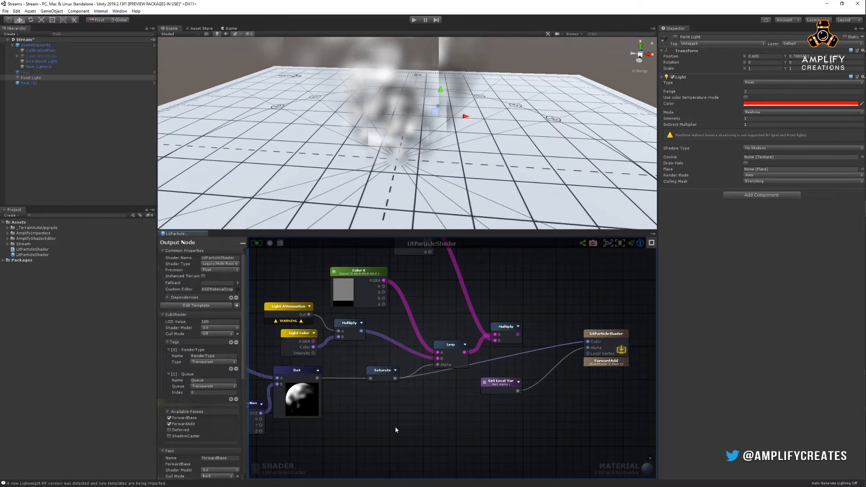
right_drag(373, 432, 510, 343)
scroll(482, 362, down, 5)
scroll(369, 374, up, 4)
scroll(422, 345, down, 2)
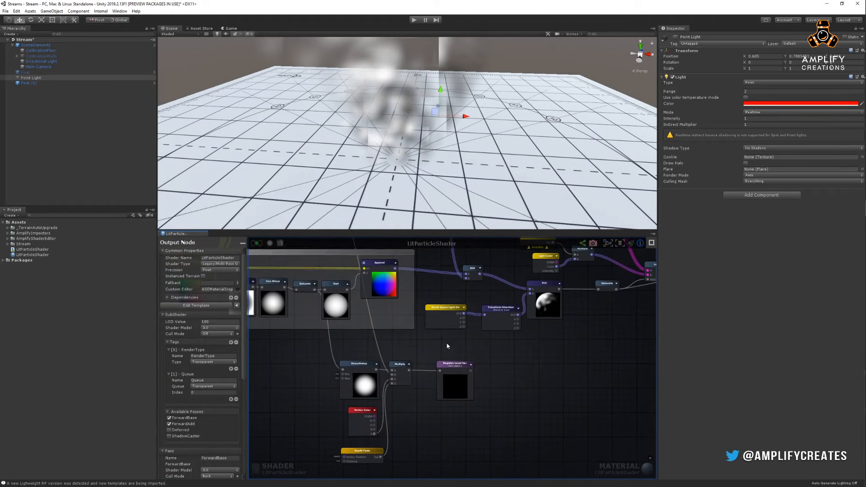
right_drag(446, 346, 457, 373)
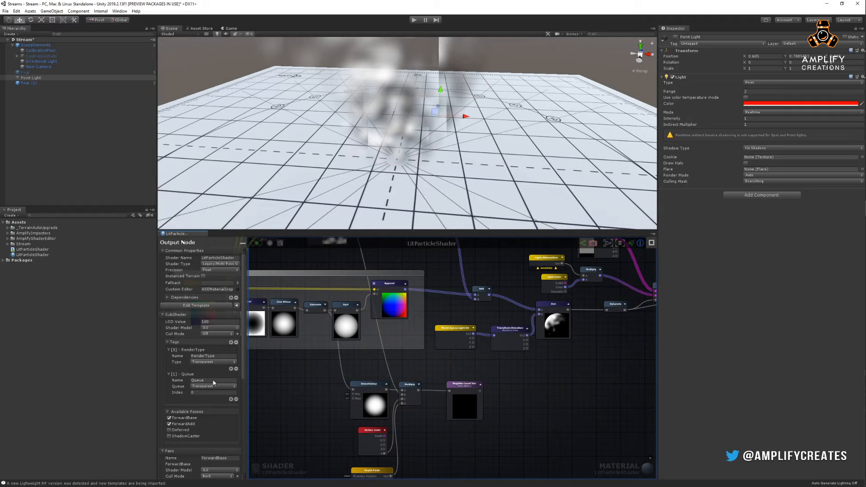
scroll(214, 381, down, 8)
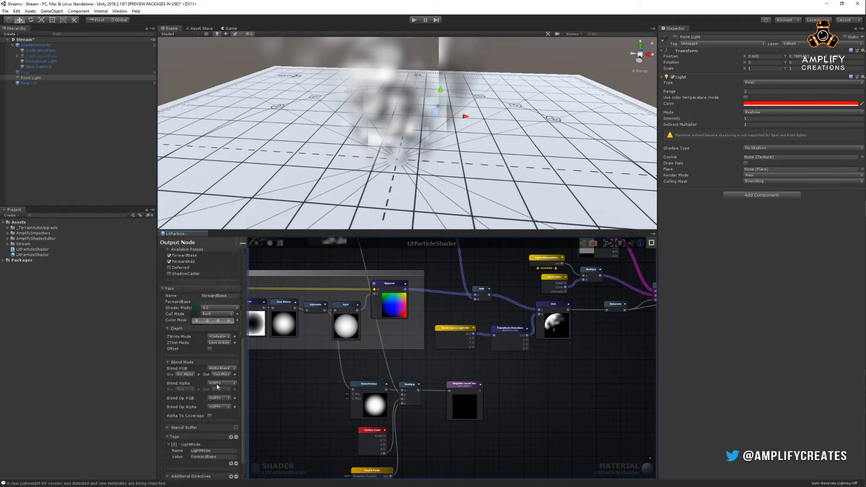
scroll(228, 368, down, 1)
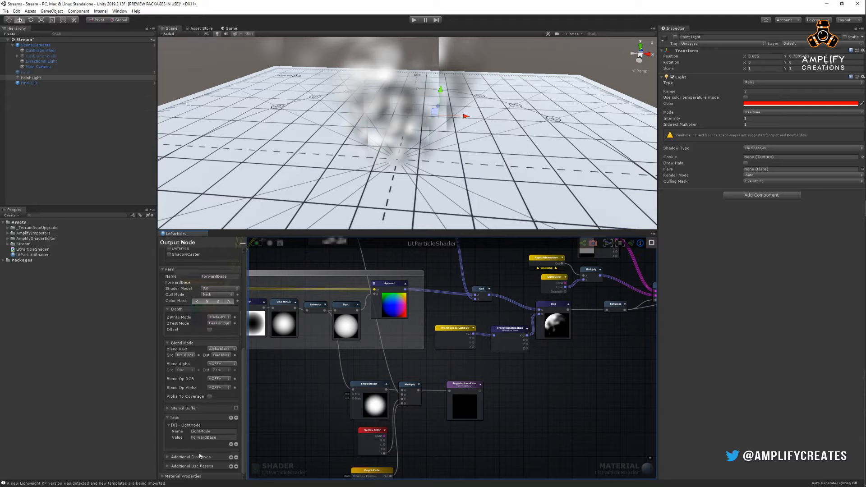
Check the ForwardAdd pass's ZWrite and blend settings against those of the ForwardBase pass.
middle_drag(598, 345, 407, 354)
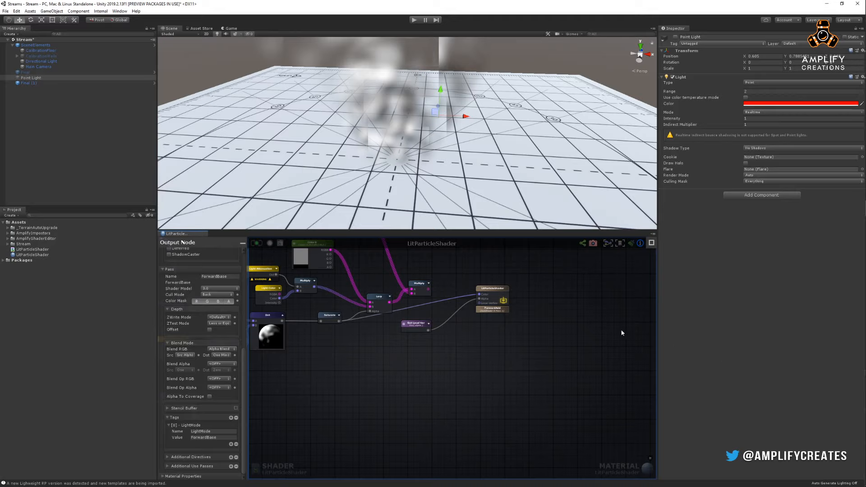
scroll(476, 298, up, 3)
click(504, 322)
click(410, 342)
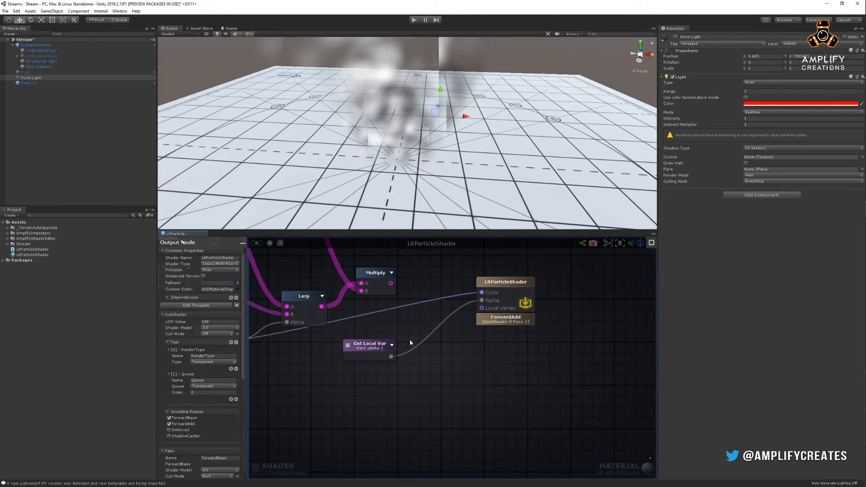
click(505, 319)
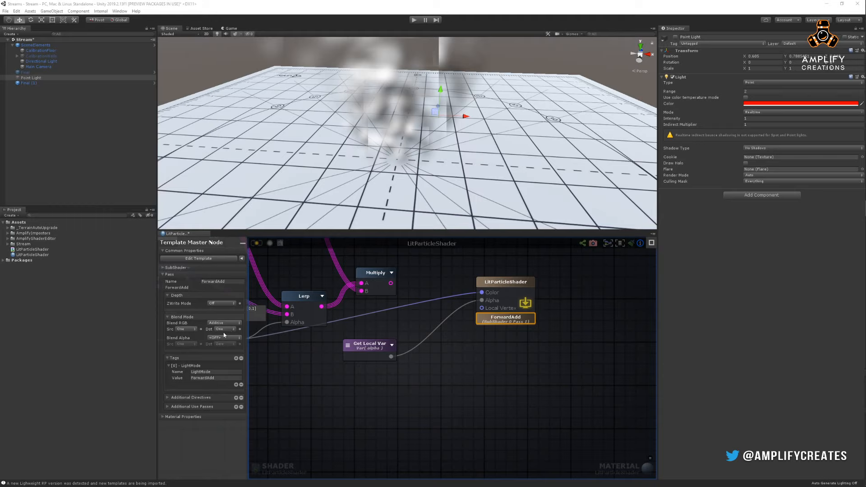
click(363, 391)
click(508, 293)
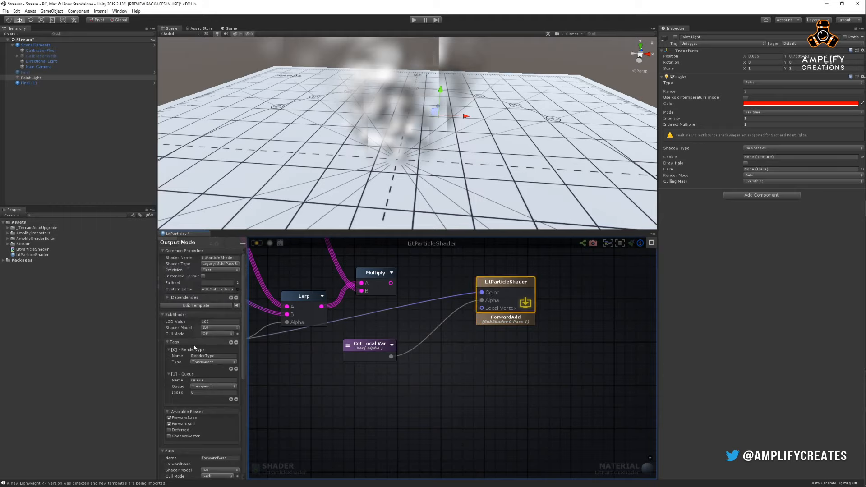
scroll(219, 377, down, 8)
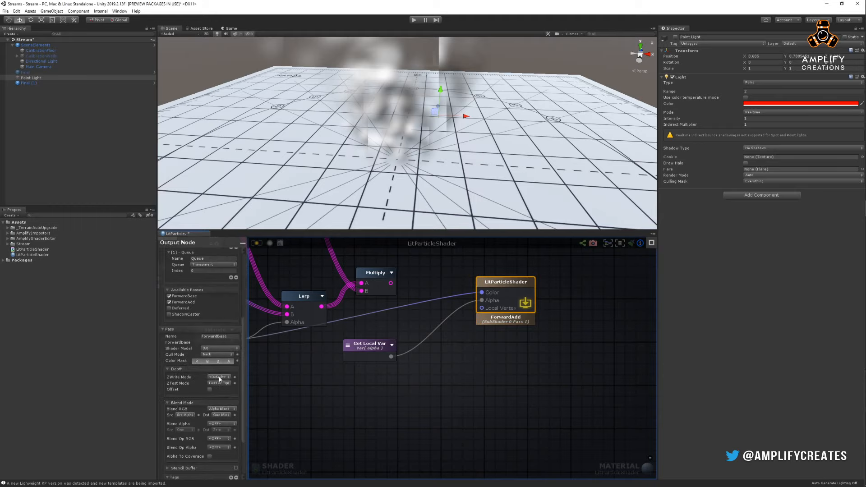
Set the ForwardBase pass's ZWrite Mode to Off in the output node's depth settings.
scroll(216, 384, down, 2)
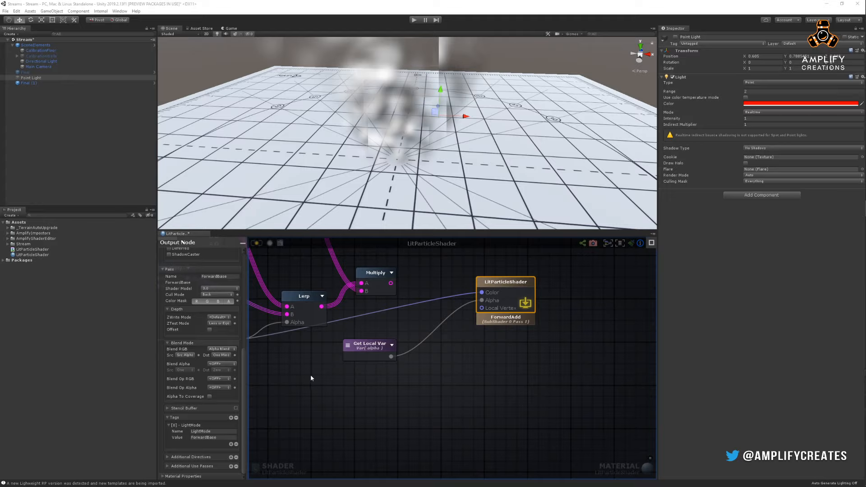
middle_drag(310, 374, 341, 413)
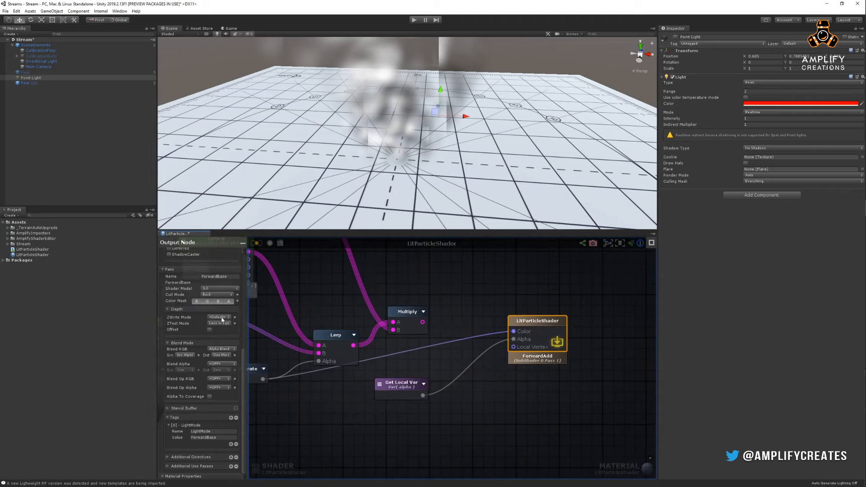
click(219, 317)
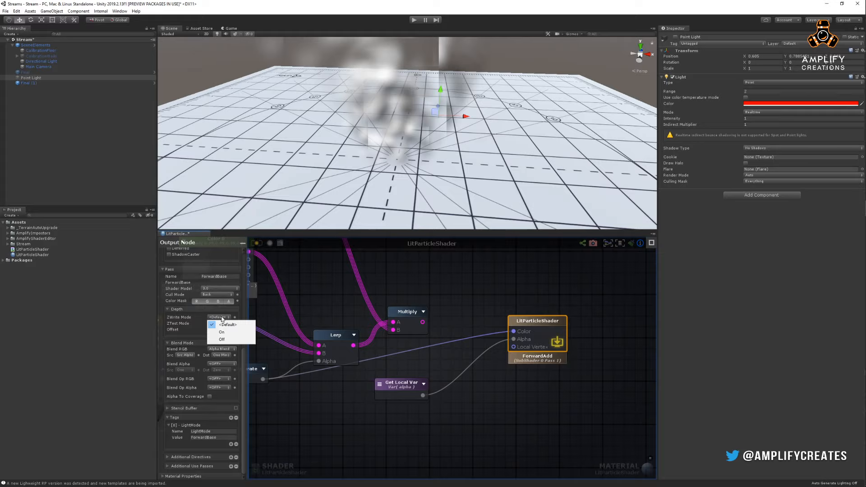
click(488, 285)
click(502, 280)
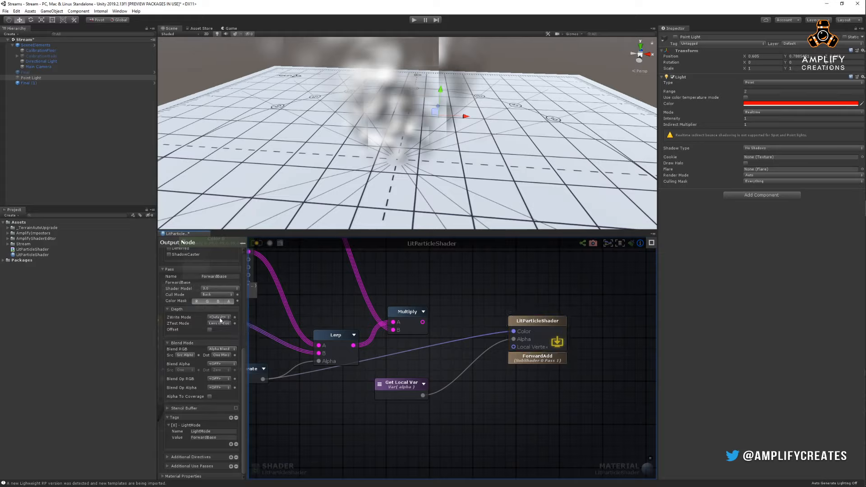
click(219, 317)
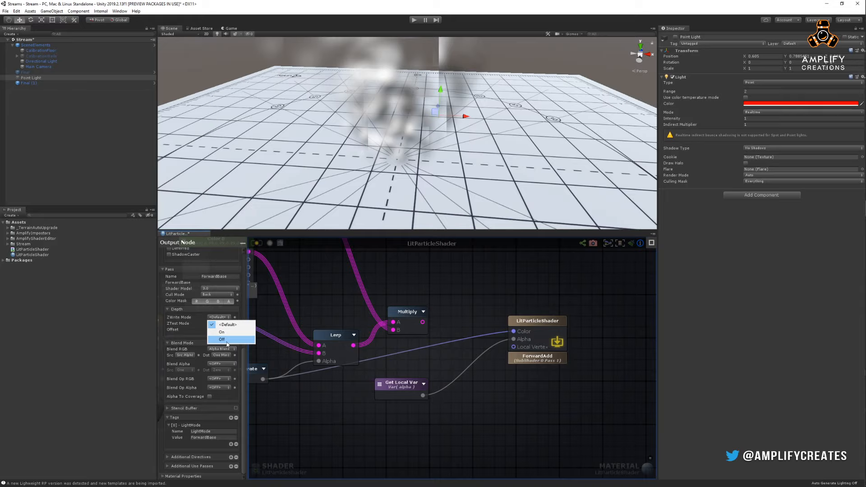
click(227, 340)
Reconnect the final Multiply output to the shader's Color input, recompile, and check the smoke in the scene.
mouse_move(480, 304)
right_down()
mouse_move(537, 311)
mouse_move(419, 291)
mouse_move(496, 304)
right_up()
scroll(464, 299, down, 3)
right_drag(420, 292, 388, 317)
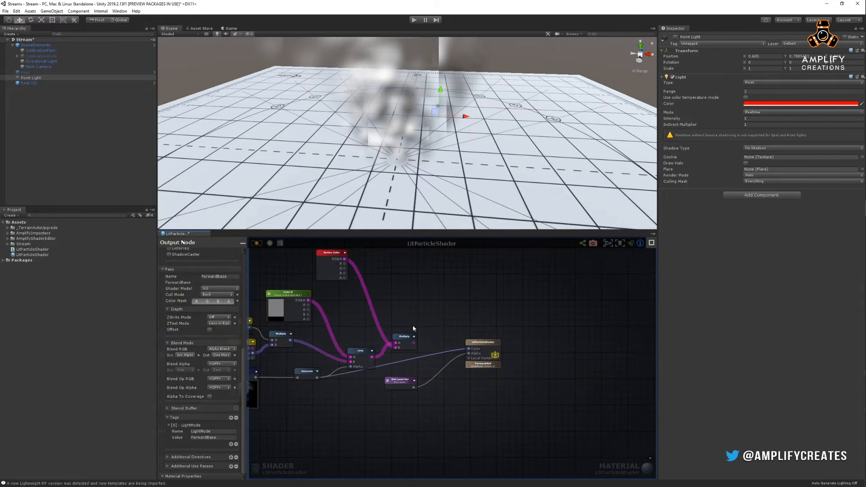
drag(414, 343, 470, 350)
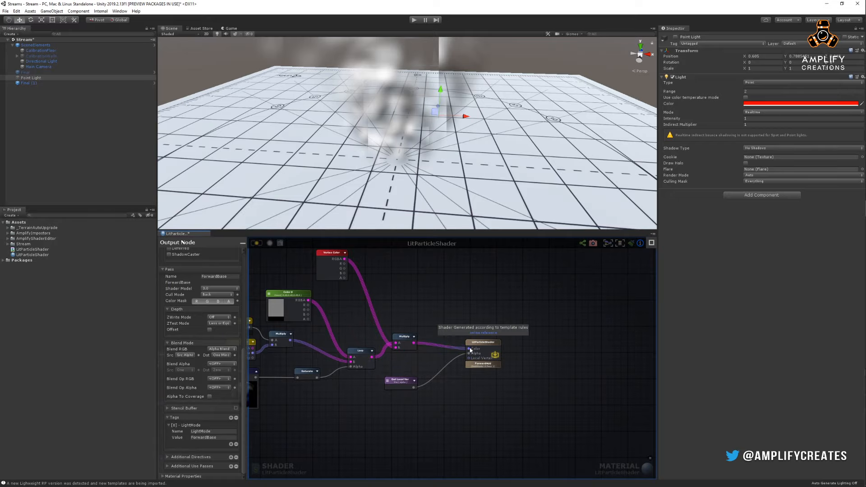
click(255, 243)
scroll(485, 146, down, 5)
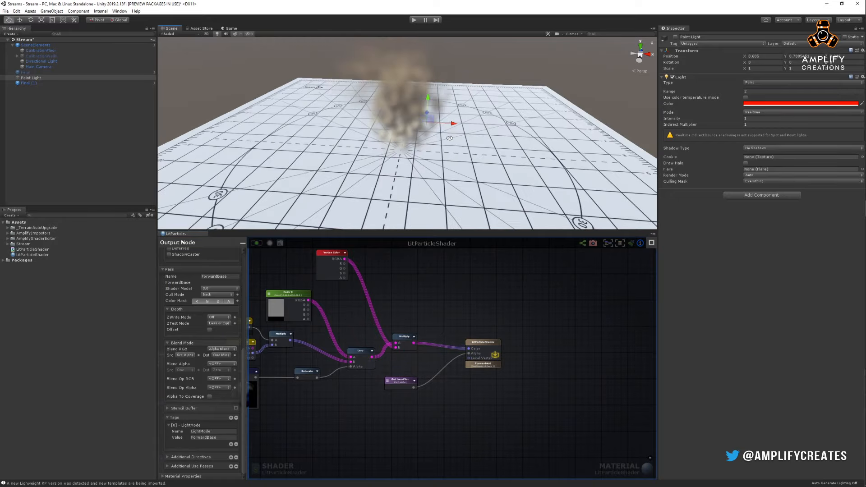
alt+drag(487, 163, 549, 171)
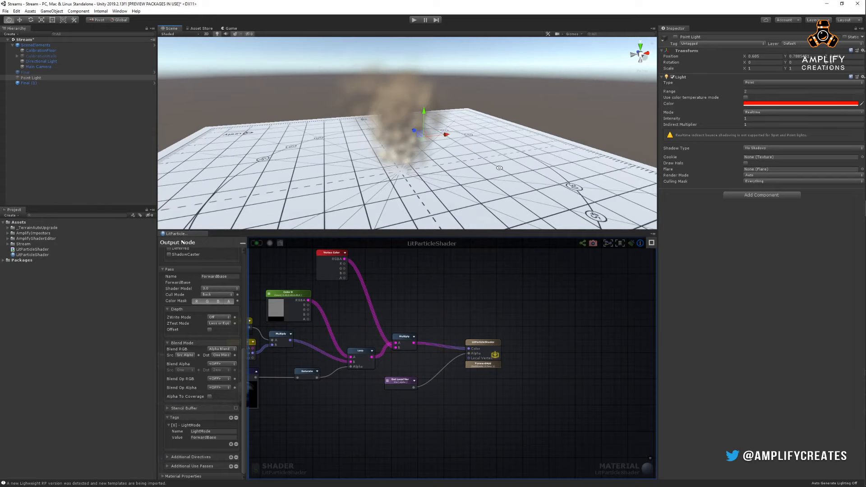
Enable the Point Light and move it along X to about 2.4, away from the smoke, to check its lighting.
click(675, 37)
alt+drag(433, 144, 524, 141)
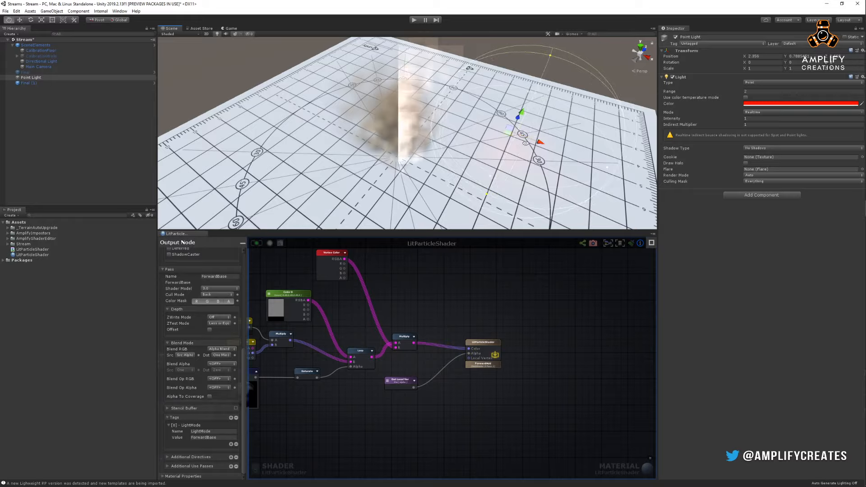
alt+drag(541, 169, 389, 177)
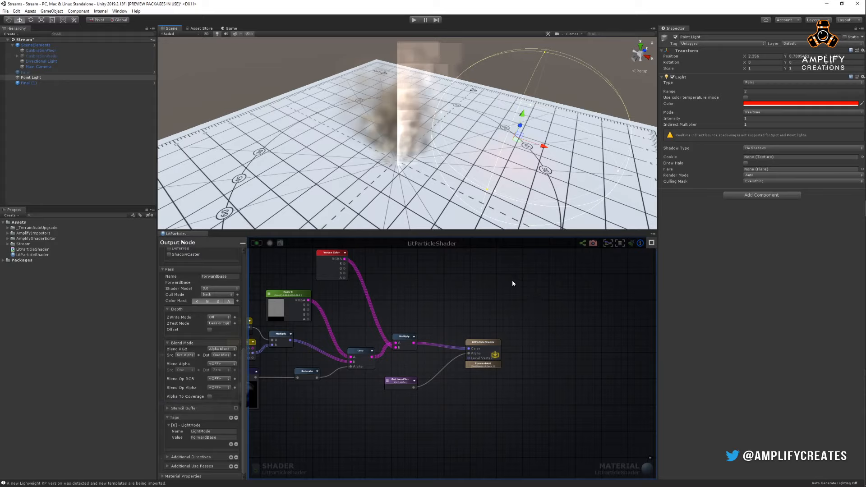
Move the Lerp and final Multiply nodes up slightly to tidy the graph before the output node.
middle_drag(375, 314, 439, 301)
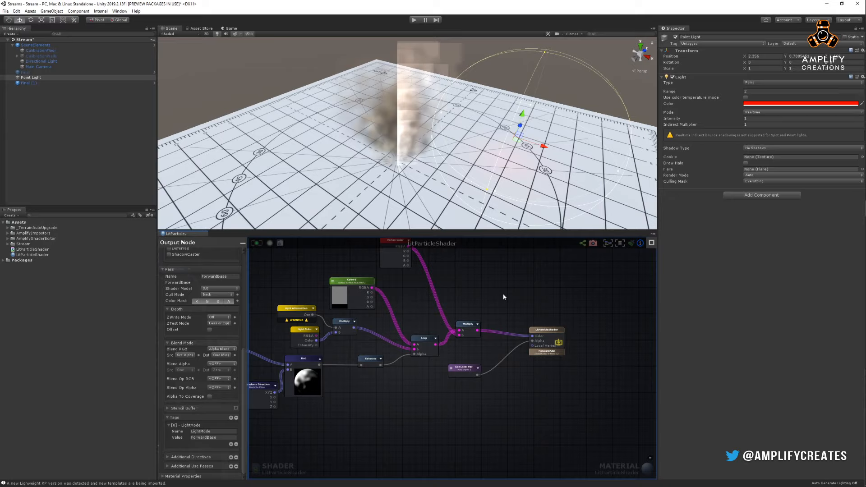
middle_drag(504, 297, 452, 312)
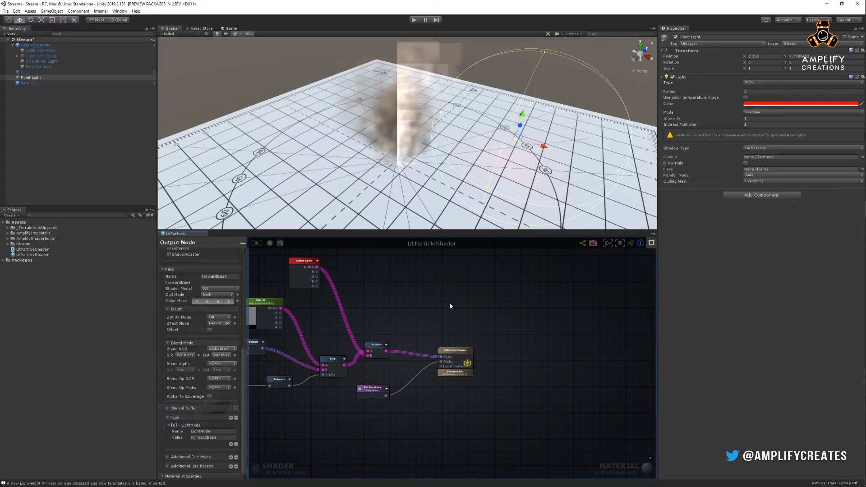
drag(332, 364, 325, 344)
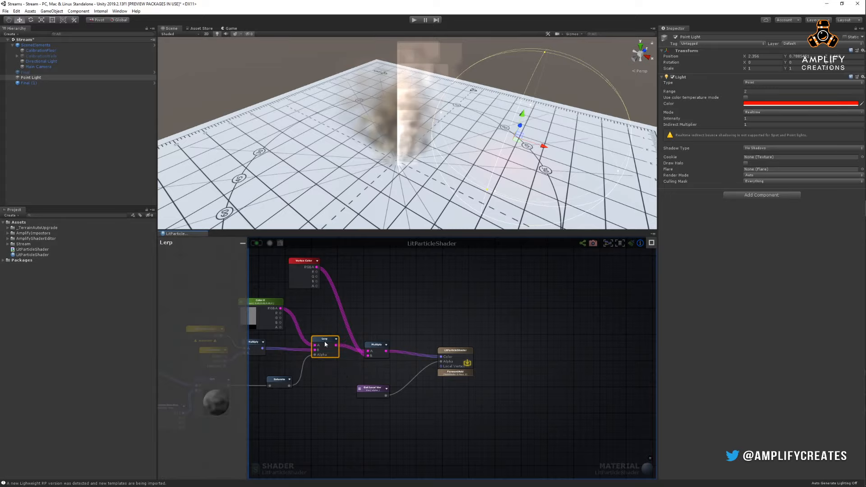
drag(379, 349, 378, 346)
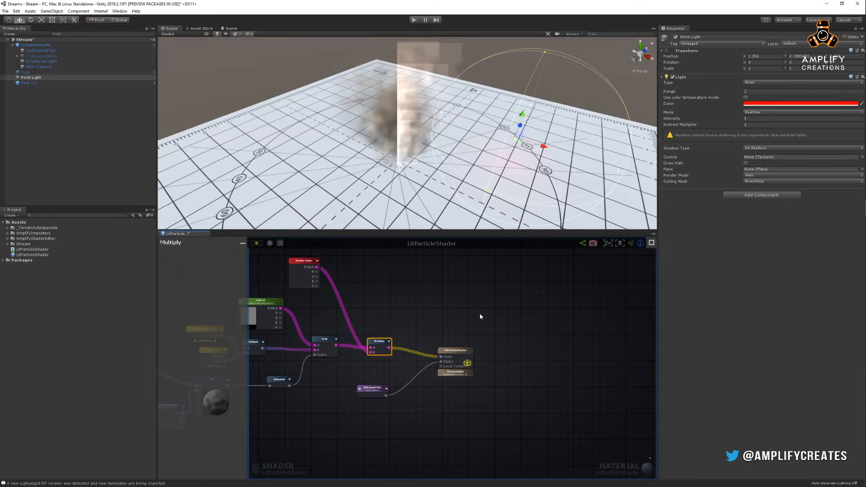
Add a Static Switch node above the output node and set its mode to Fetch.
middle_drag(444, 300, 476, 293)
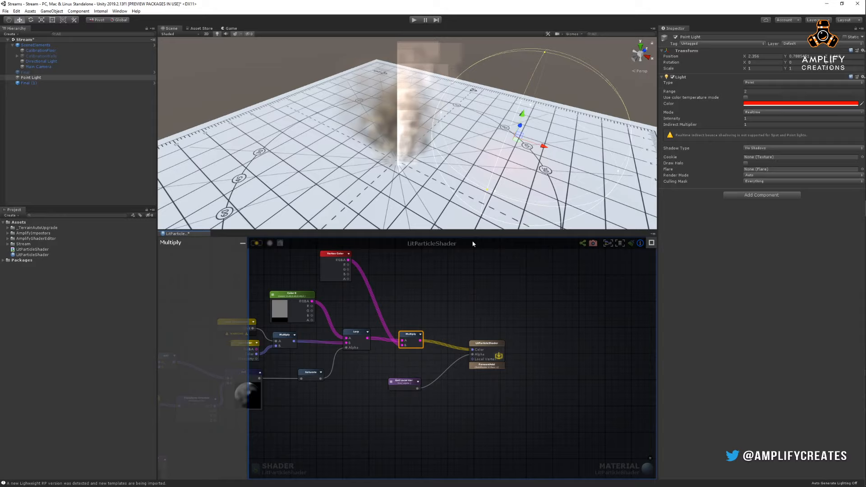
right_click(435, 298)
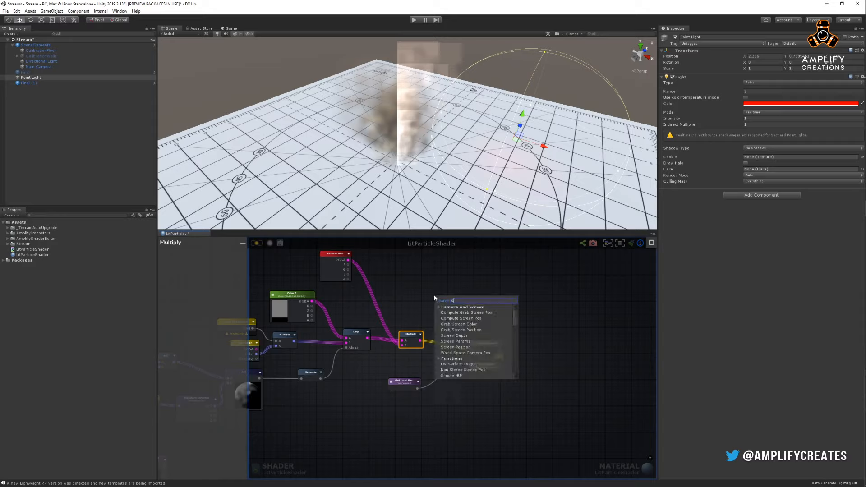
text(static)
click(457, 311)
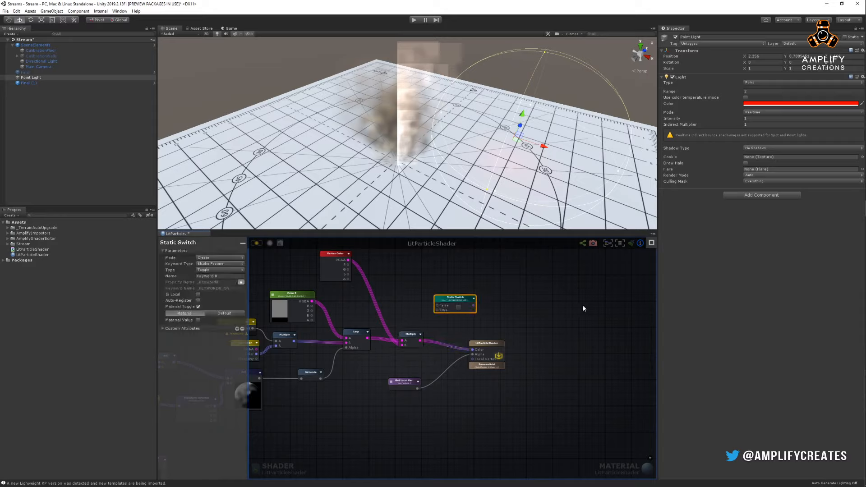
click(204, 270)
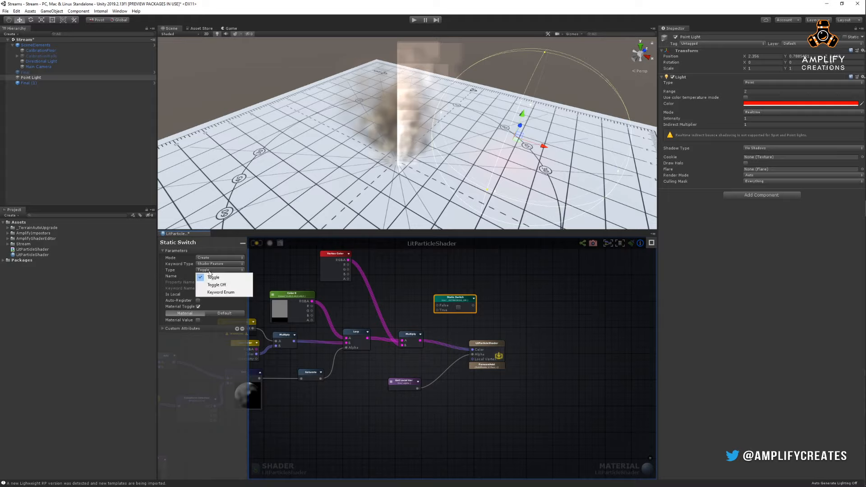
click(210, 273)
click(214, 259)
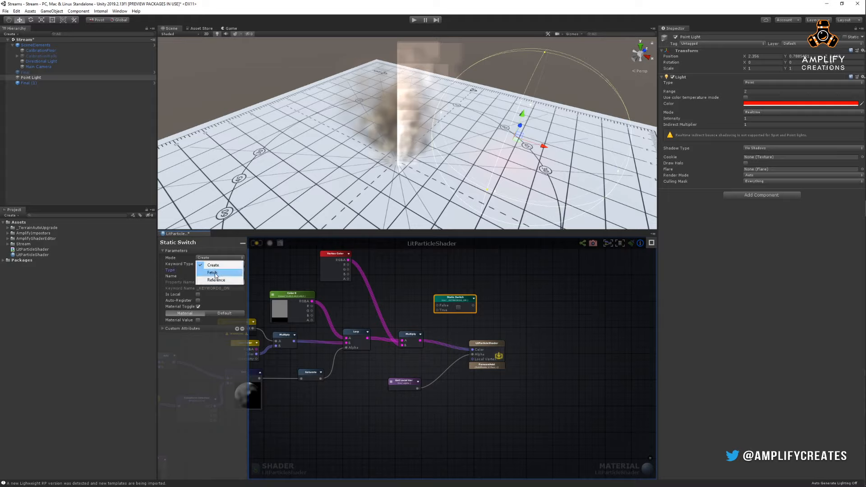
click(215, 273)
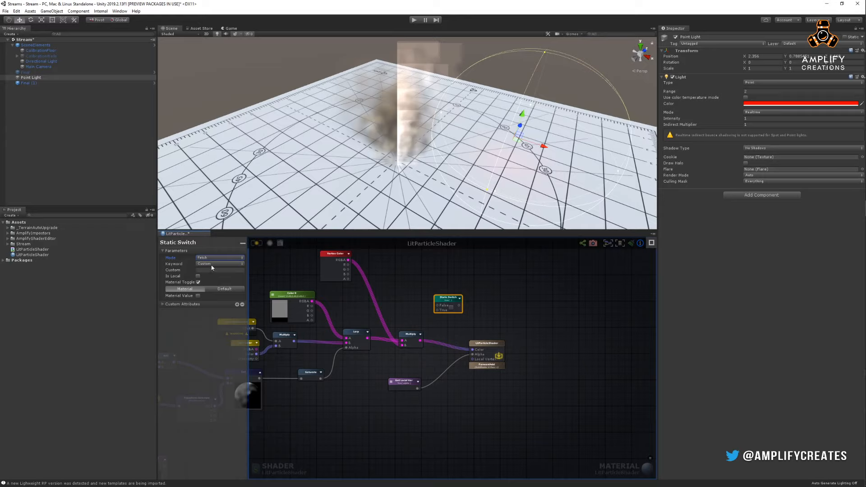
Set the Static Switch's keyword to UNITY_PASS_FORWARDADD and turn off its Material Toggle.
click(215, 264)
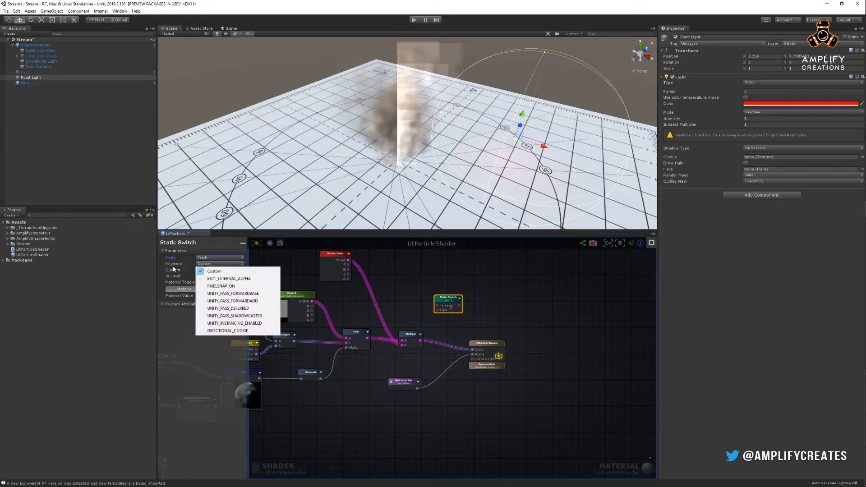
click(188, 277)
click(207, 270)
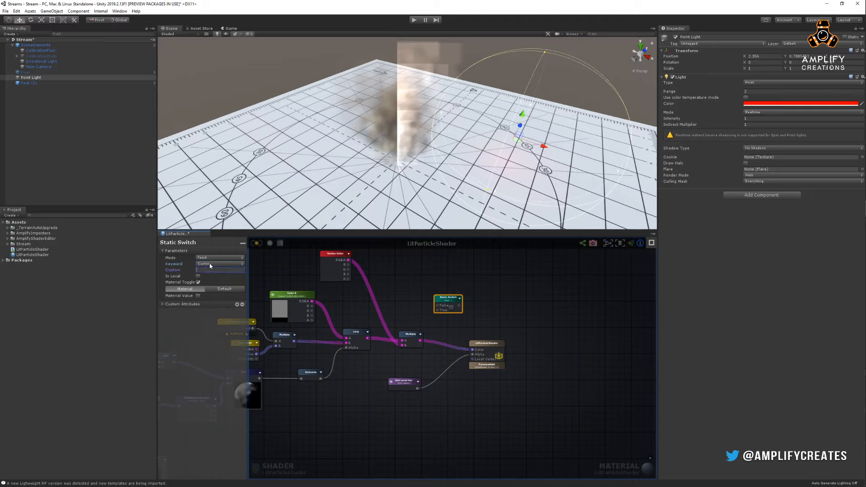
click(215, 264)
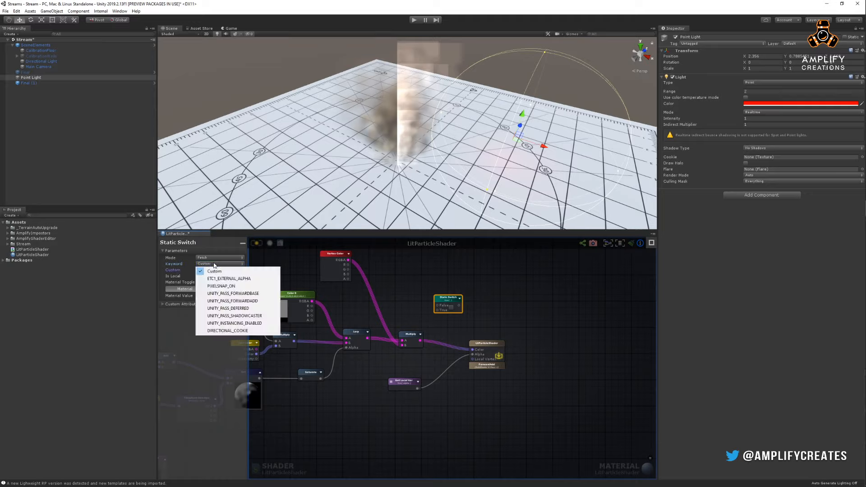
click(253, 303)
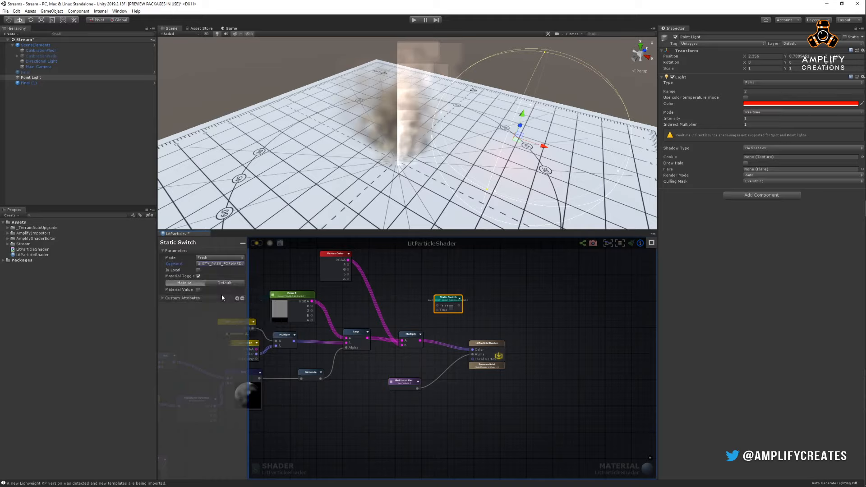
click(198, 276)
Make room before the output node and insert the Static Switch between Multiply and Color, feeding Multiply into its False input.
scroll(477, 286, up, 3)
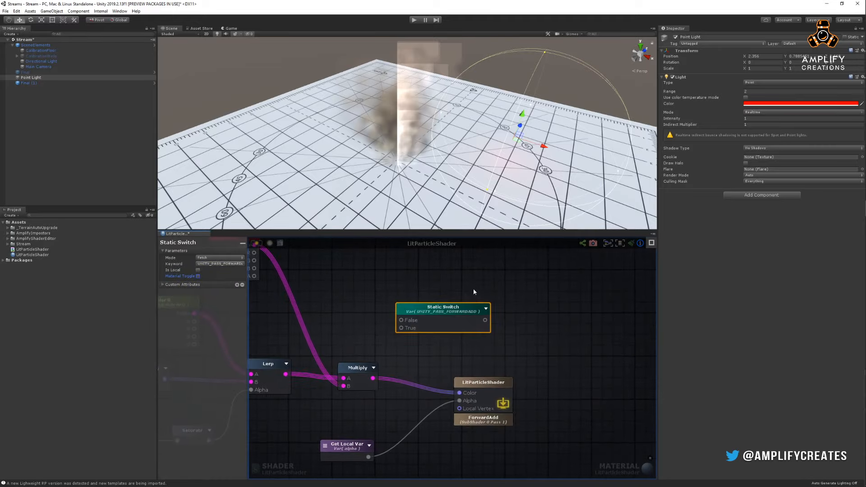
click(473, 288)
drag(465, 317, 438, 315)
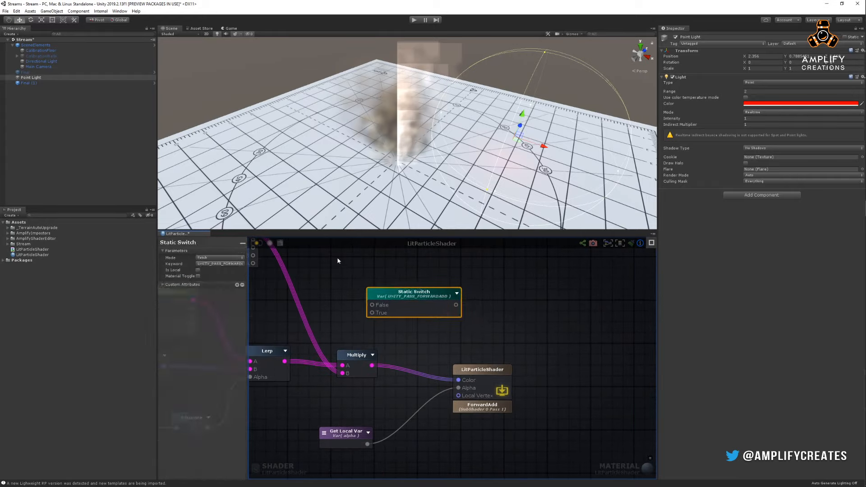
scroll(451, 304, down, 5)
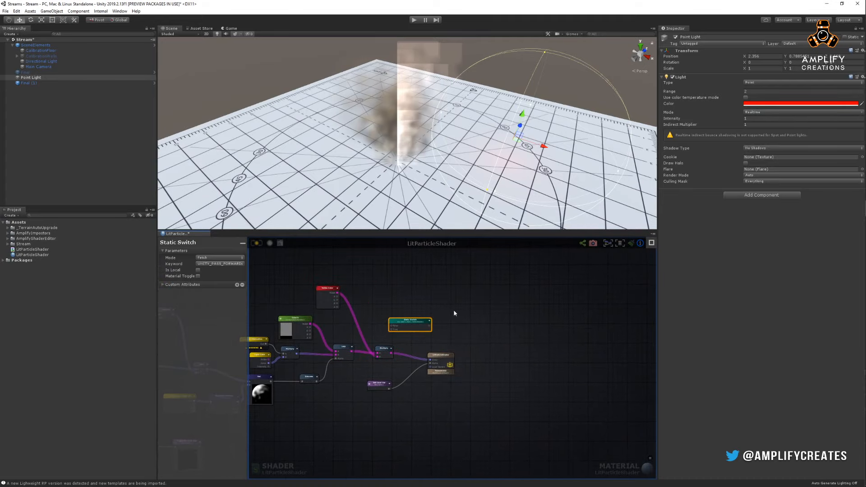
click(488, 404)
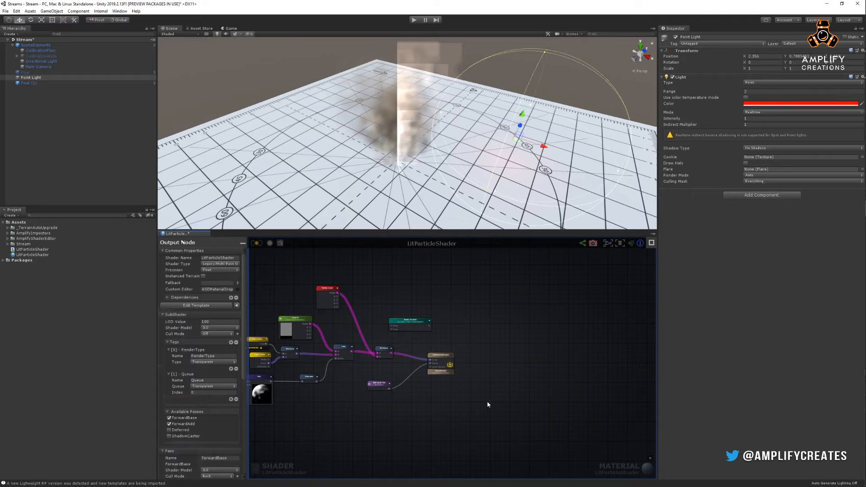
drag(441, 366, 491, 373)
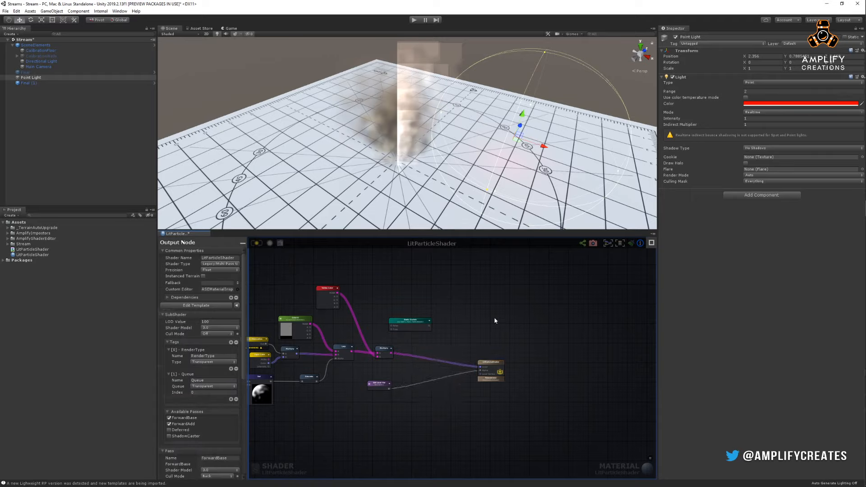
scroll(450, 343, up, 4)
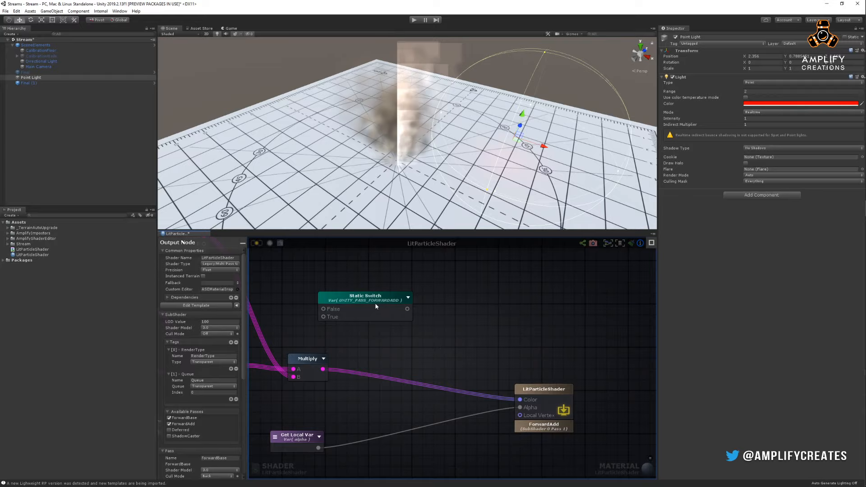
drag(376, 306, 397, 371)
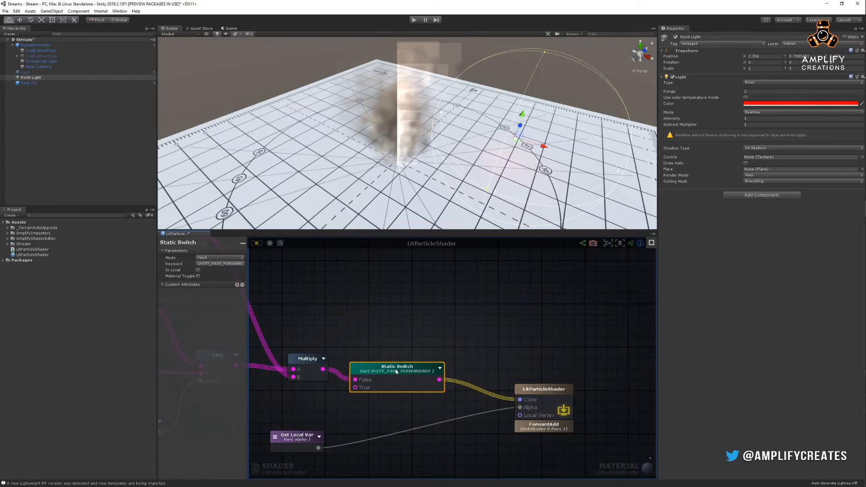
Spread out the Static Switch, alpha Get Local Var and final Multiply nodes to free space around the switch's inputs.
middle_drag(398, 372, 426, 326)
drag(425, 327, 441, 323)
middle_drag(442, 325, 434, 299)
drag(316, 368, 386, 396)
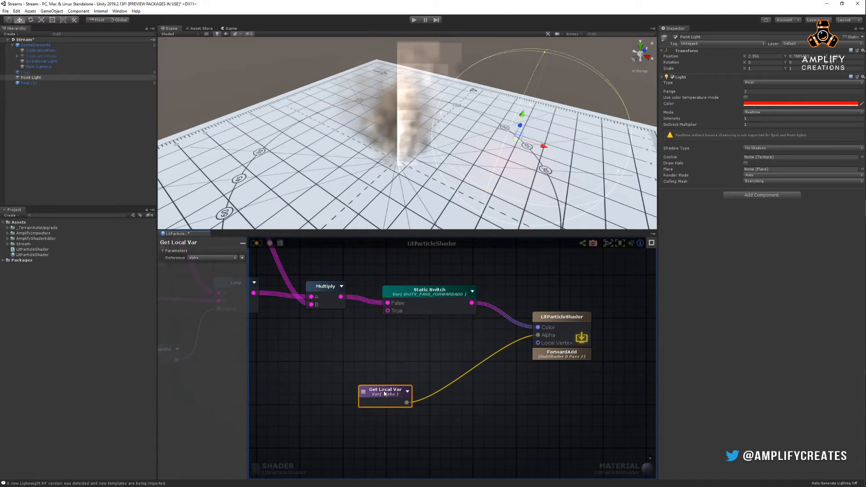
middle_drag(341, 337, 435, 346)
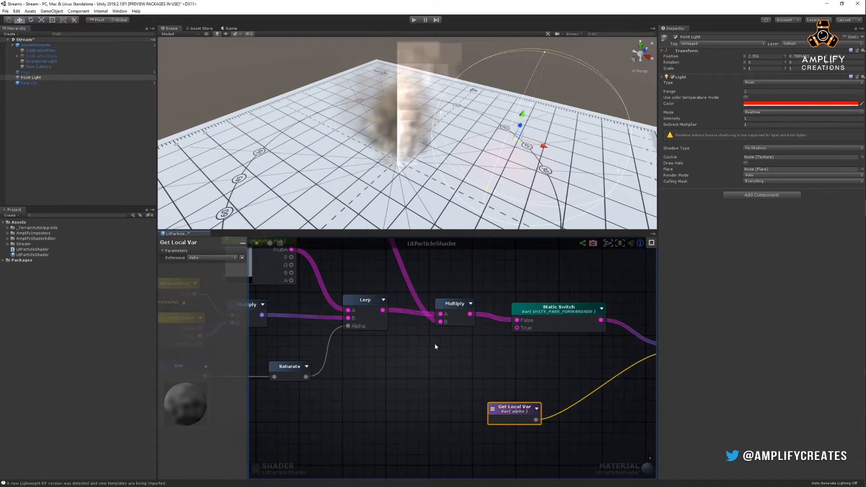
scroll(435, 346, down, 2)
middle_drag(503, 269, 495, 309)
drag(434, 361, 432, 318)
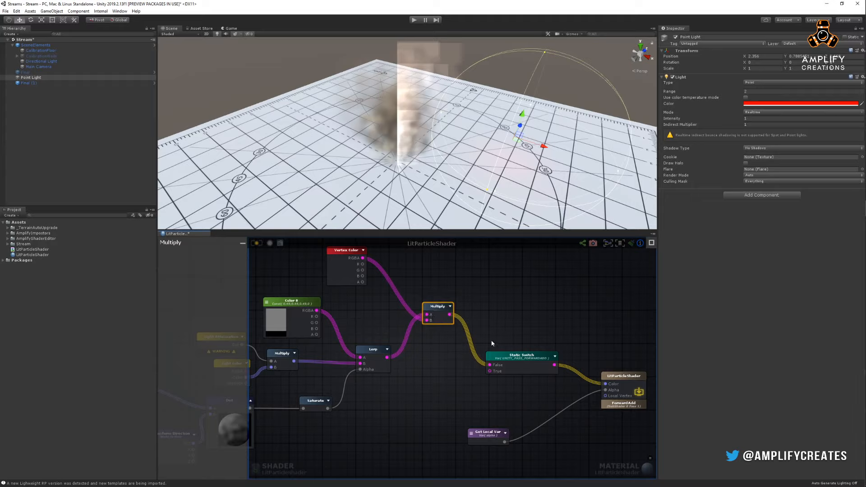
Multiply the light attenuation-color product by the Saturate output in a new Multiply node and feed it into the Static Switch's True input.
drag(436, 310, 436, 338)
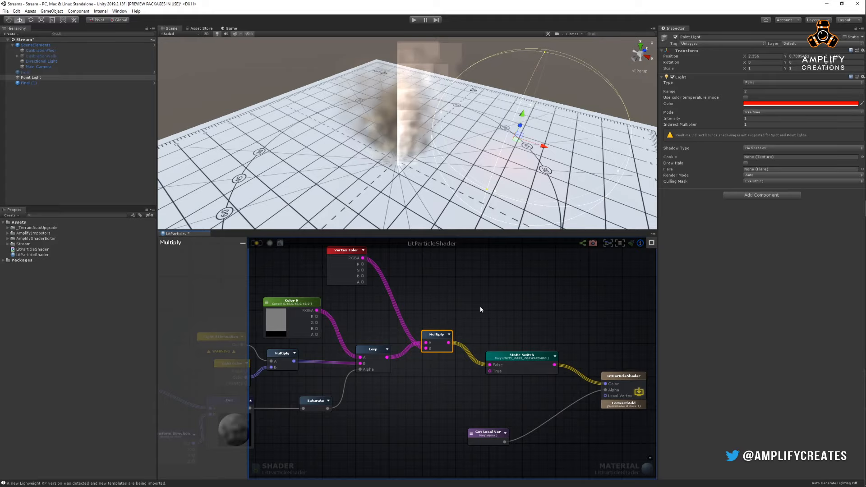
middle_drag(364, 328, 436, 292)
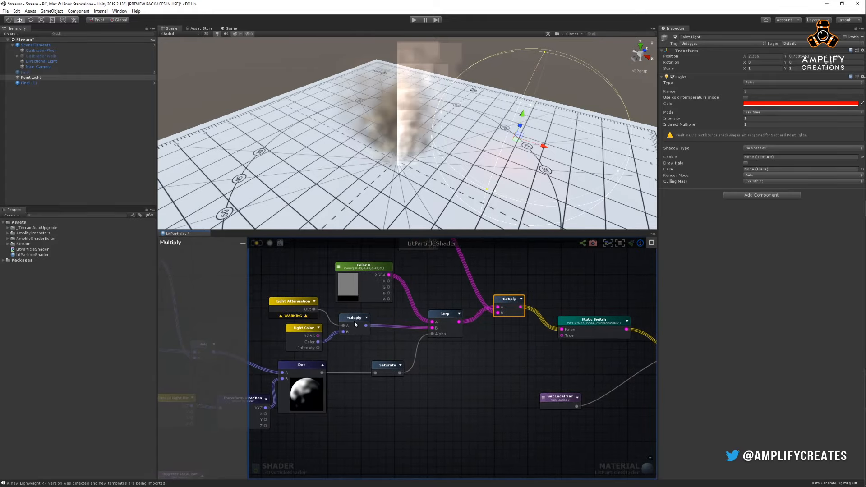
click(449, 379)
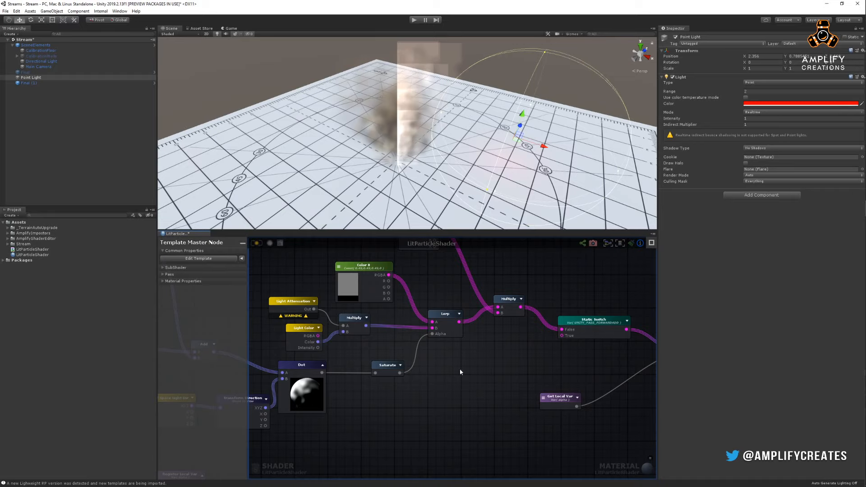
drag(366, 325, 466, 384)
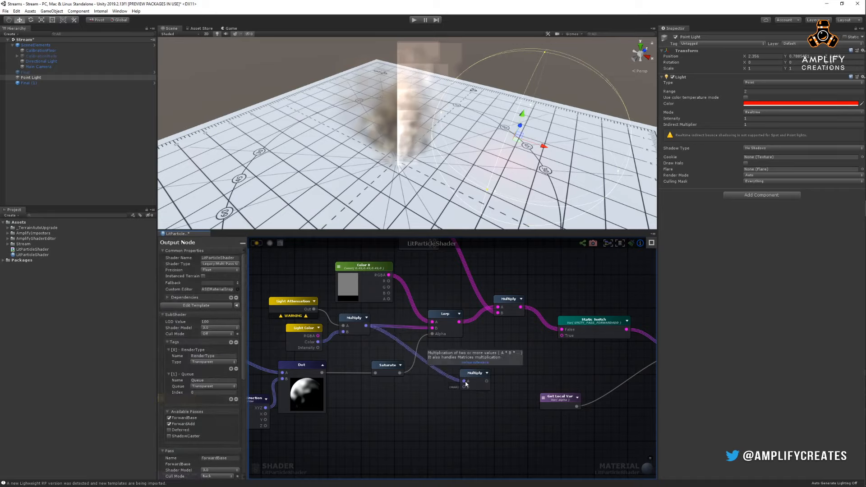
drag(400, 373, 465, 387)
middle_drag(525, 348, 456, 353)
drag(416, 387, 491, 342)
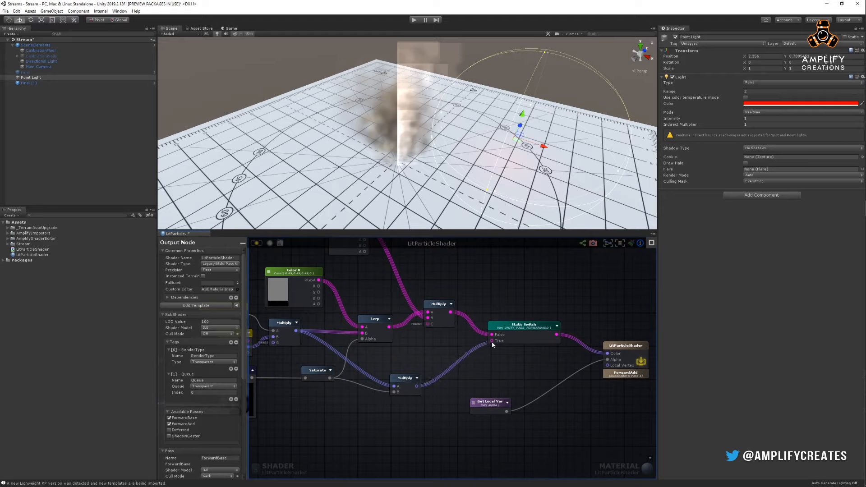
drag(405, 378, 393, 369)
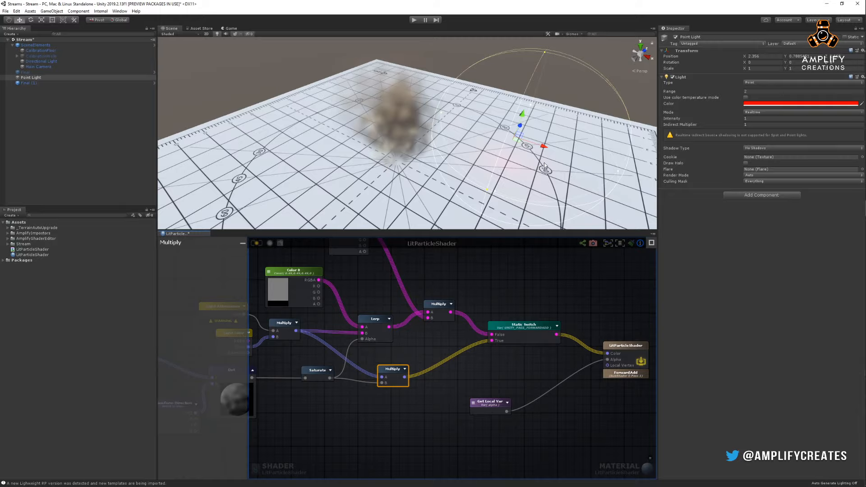
Move the red point light toward the smoke to about X 1.185 and check the lighting from a low angle.
drag(519, 140, 464, 142)
alt+drag(406, 175, 383, 149)
alt+right_drag(383, 149, 474, 145)
alt+drag(474, 145, 434, 202)
mouse_move(495, 143)
alt+mouse_down()
mouse_move(558, 125)
mouse_move(541, 129)
mouse_move(490, 107)
mouse_move(480, 143)
alt+mouse_up()
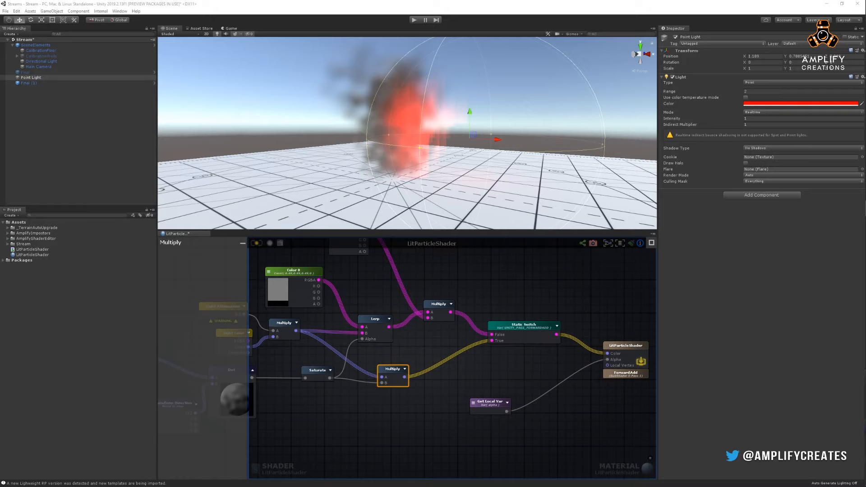
Duplicate the alpha Get Local Var node, connect it to the new Multiply's C input and update the shader.
click(435, 405)
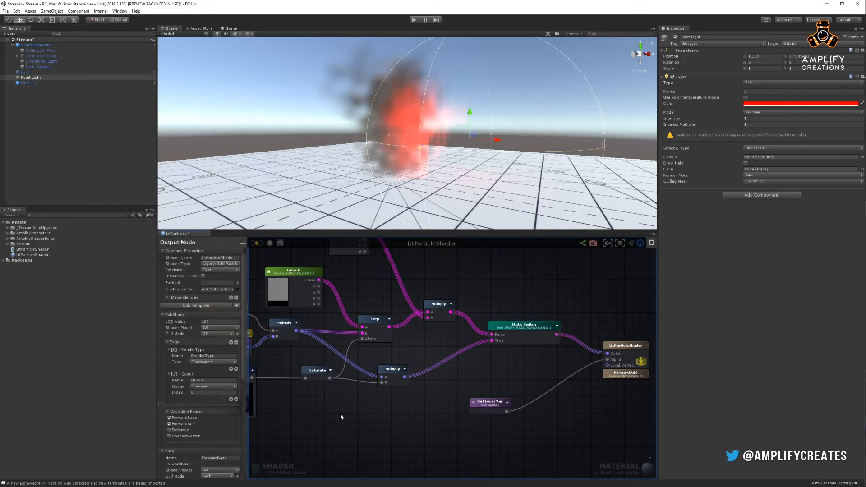
click(492, 414)
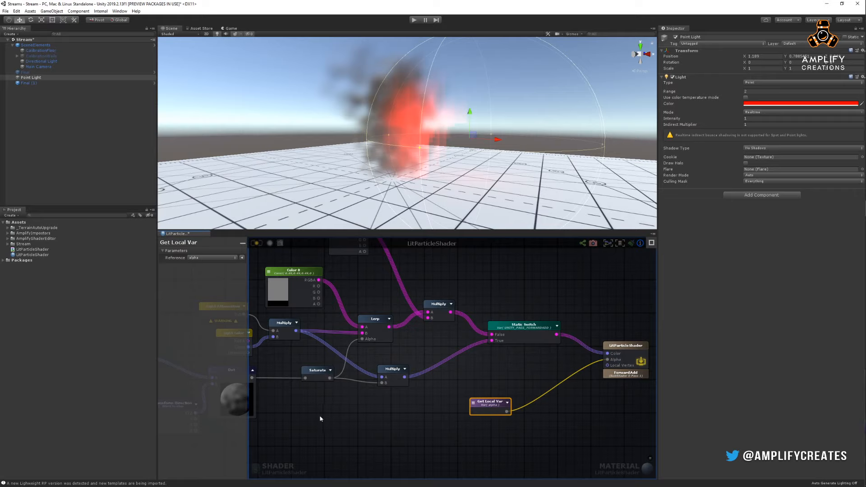
key(ctrl+v)
click(355, 424)
drag(339, 423, 384, 390)
click(255, 244)
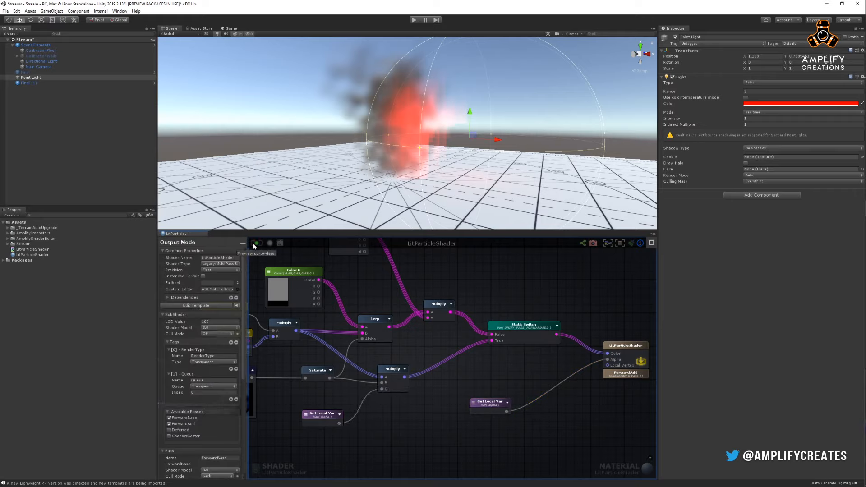
Duplicate the point light, move the copy to the opposite side of the smoke at about X 0.235 and color it blue.
alt+drag(435, 189, 510, 181)
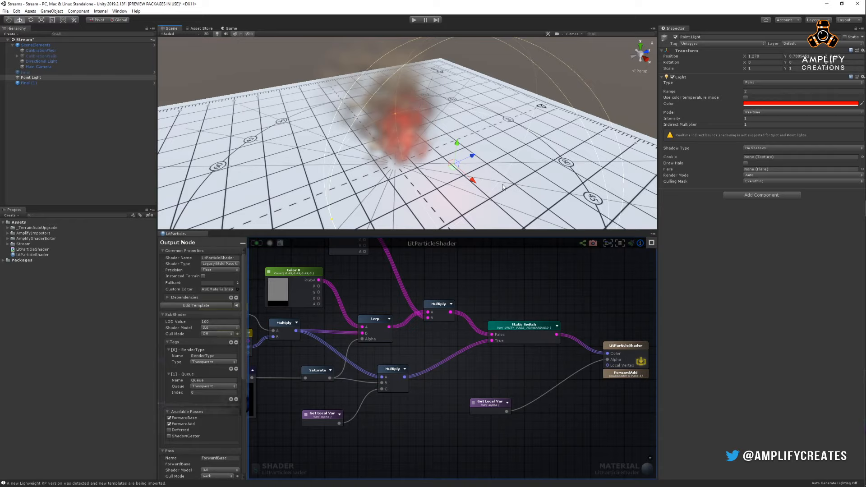
key(ctrl+d)
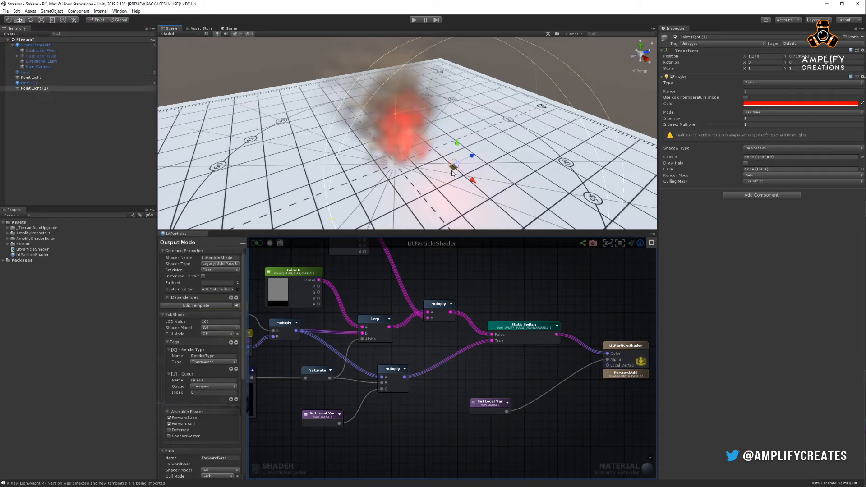
drag(454, 165, 343, 166)
click(770, 105)
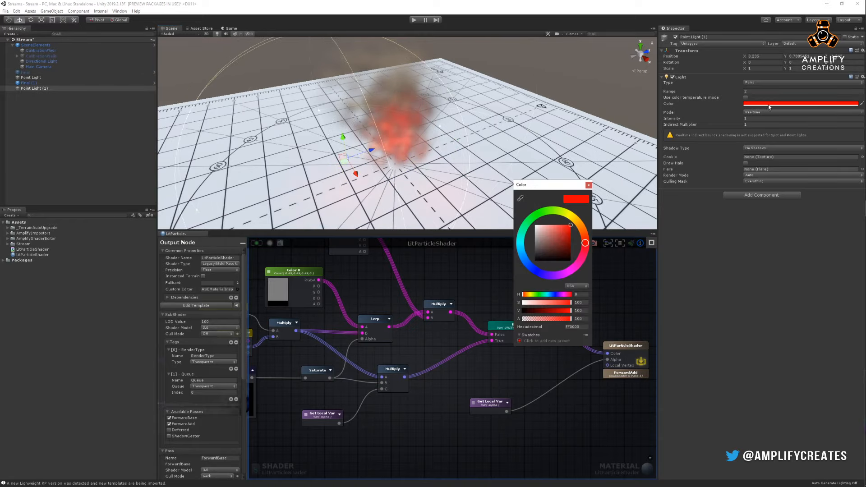
click(526, 258)
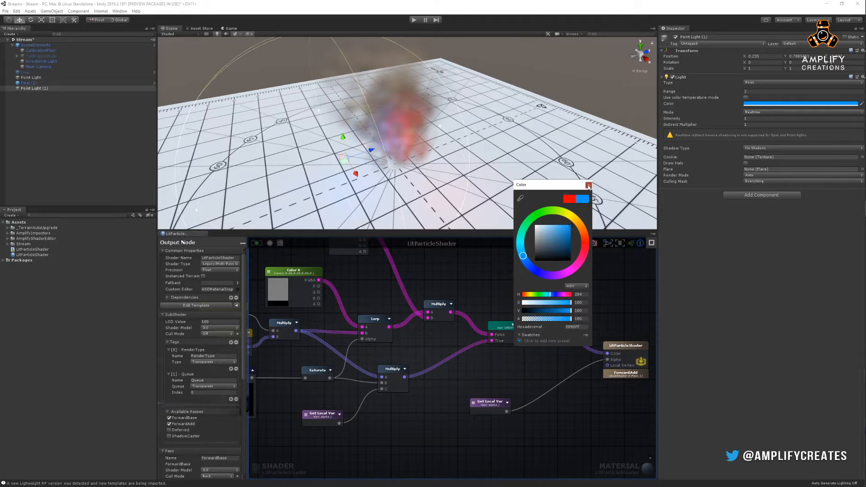
click(589, 185)
alt+drag(512, 164, 537, 129)
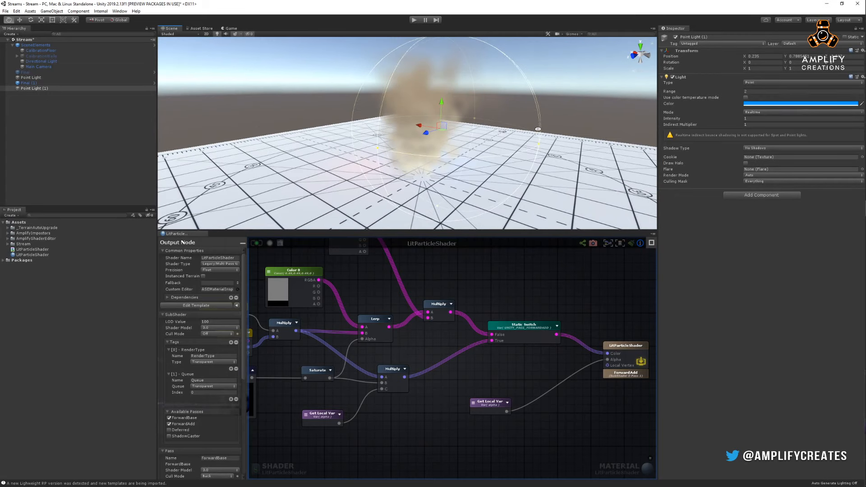
Add a Scale And Offset node and insert it between the Dot and Saturate nodes, spreading those nodes apart to fit it.
right_drag(414, 317, 507, 272)
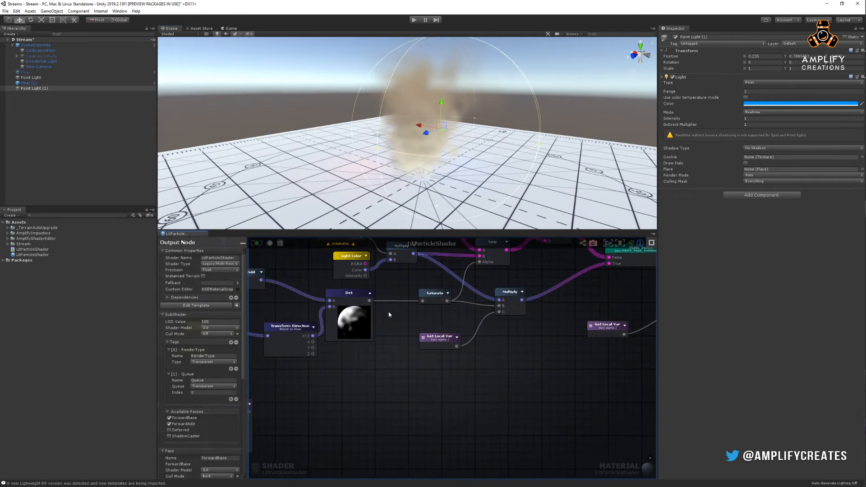
right_drag(281, 333, 407, 305)
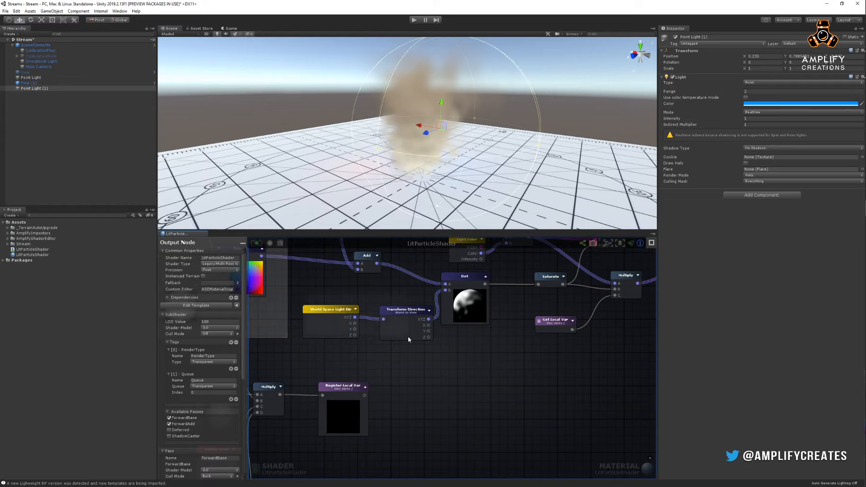
drag(408, 337, 409, 337)
drag(411, 332, 393, 333)
middle_drag(503, 297, 410, 328)
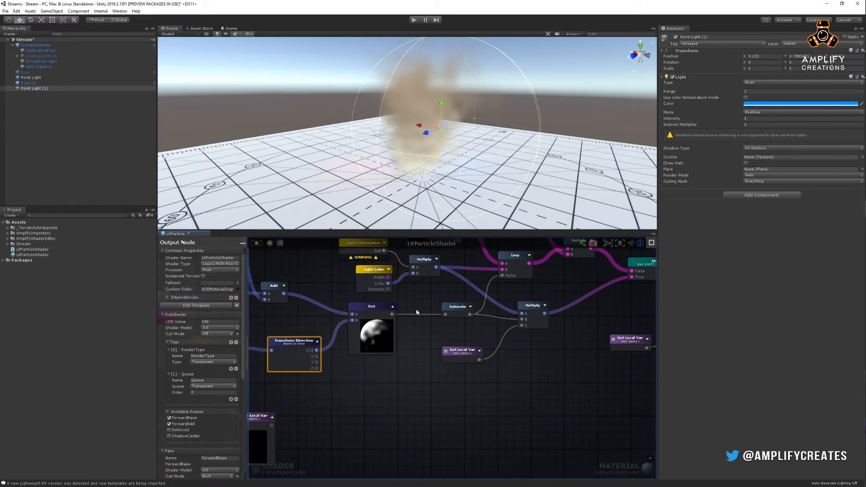
right_click(411, 382)
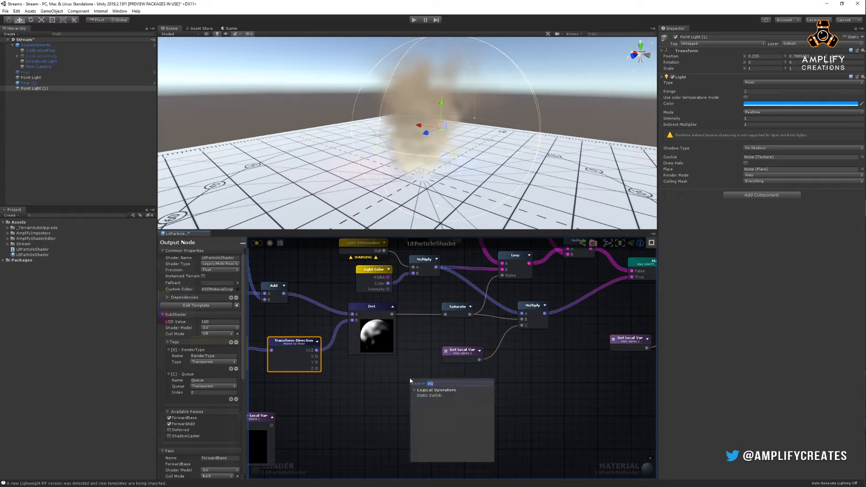
text(scale)
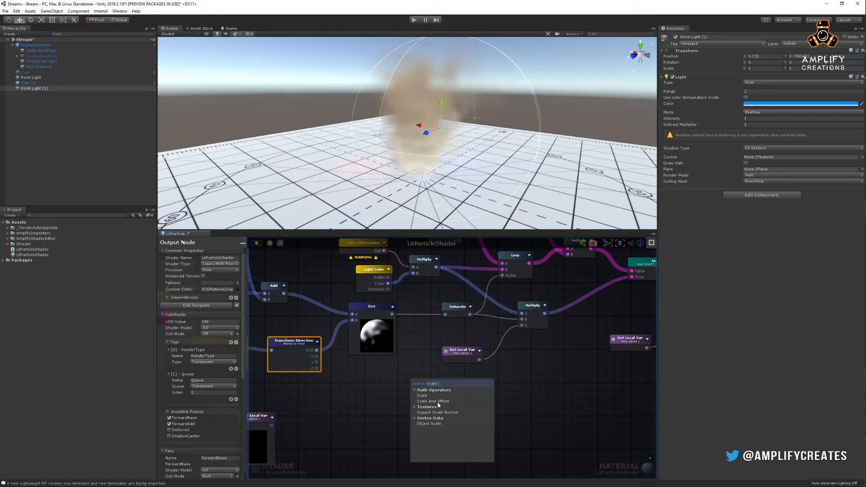
click(434, 401)
drag(370, 313, 346, 313)
drag(457, 309, 473, 308)
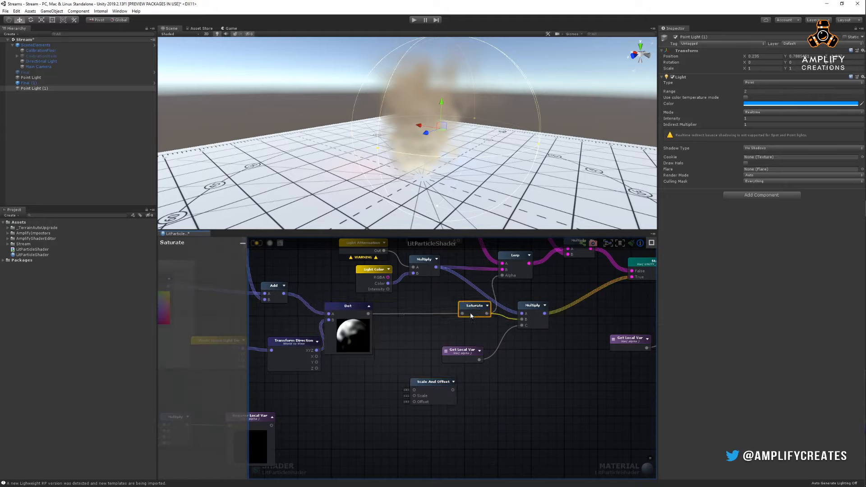
drag(425, 387, 410, 314)
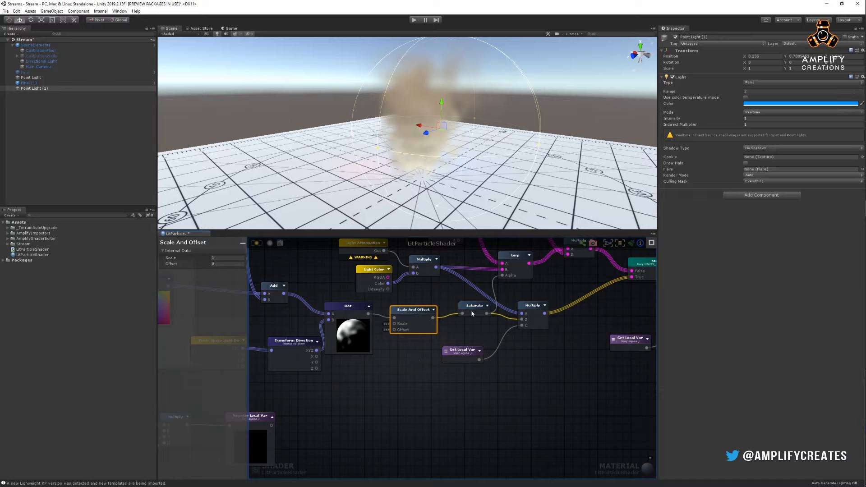
Align the Scale And Offset node with Saturate, set its Scale and Offset to 0.5 and expand its preview.
drag(474, 306, 468, 308)
drag(413, 311, 413, 307)
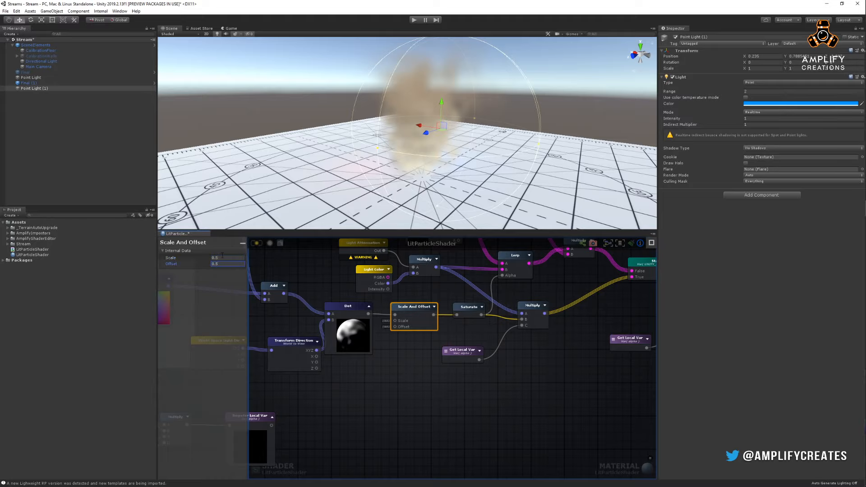
click(435, 307)
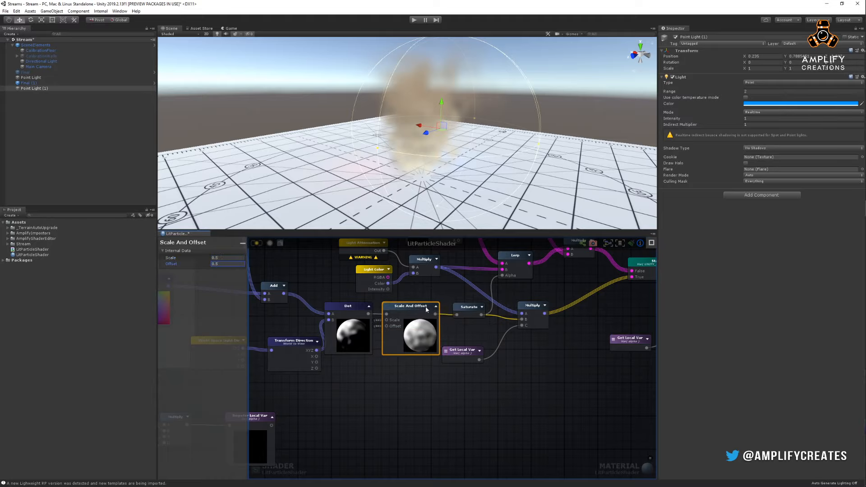
scroll(421, 340, up, 2)
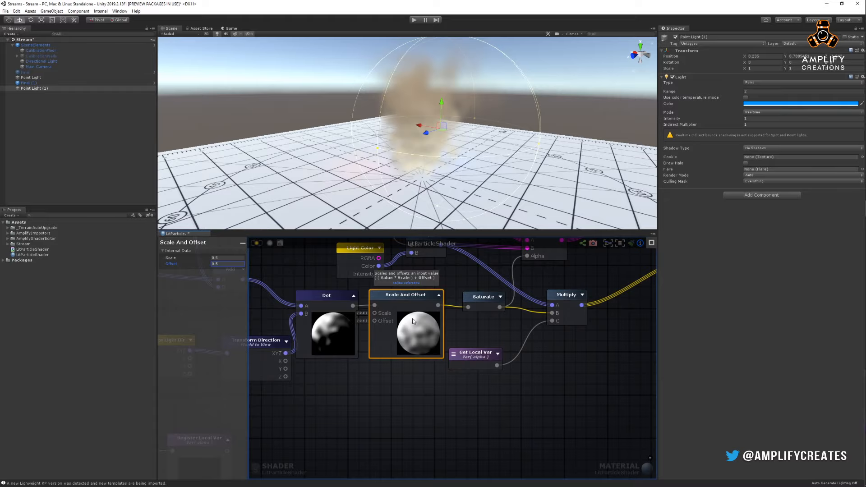
middle_drag(499, 321, 451, 346)
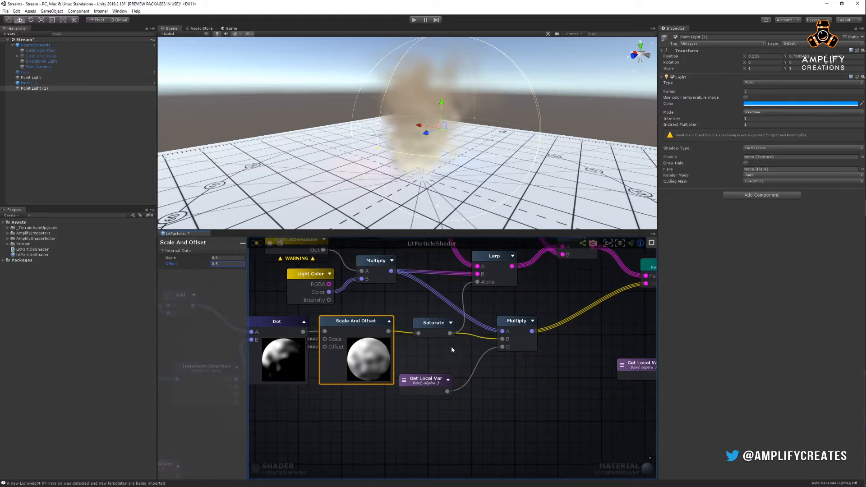
middle_drag(418, 267, 388, 303)
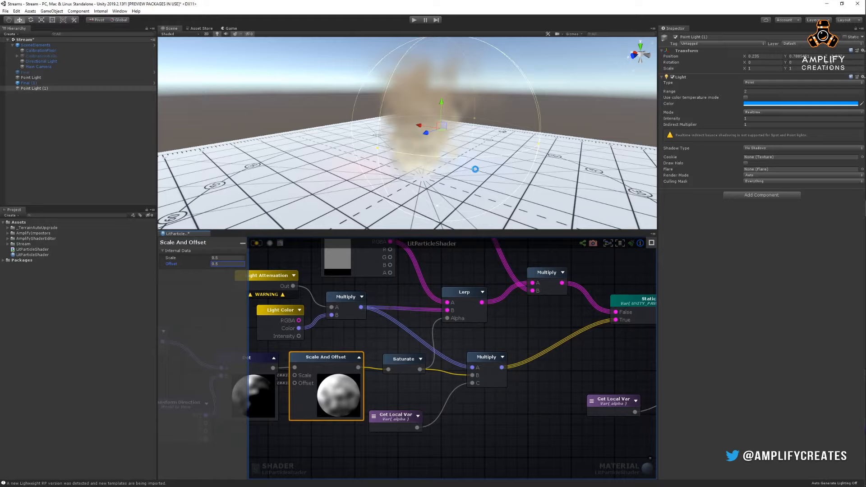
alt+drag(479, 169, 324, 159)
right_drag(385, 369, 452, 333)
click(348, 415)
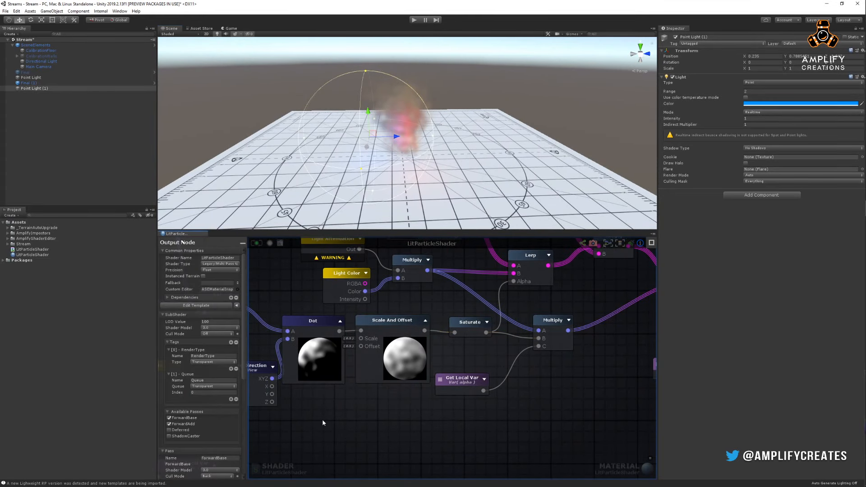
click(317, 414)
click(322, 419)
click(362, 429)
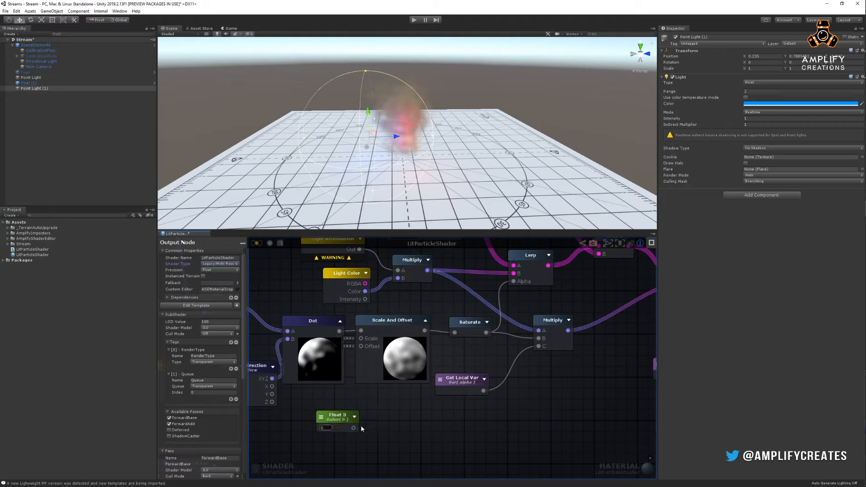
drag(354, 430, 365, 357)
drag(368, 410, 368, 409)
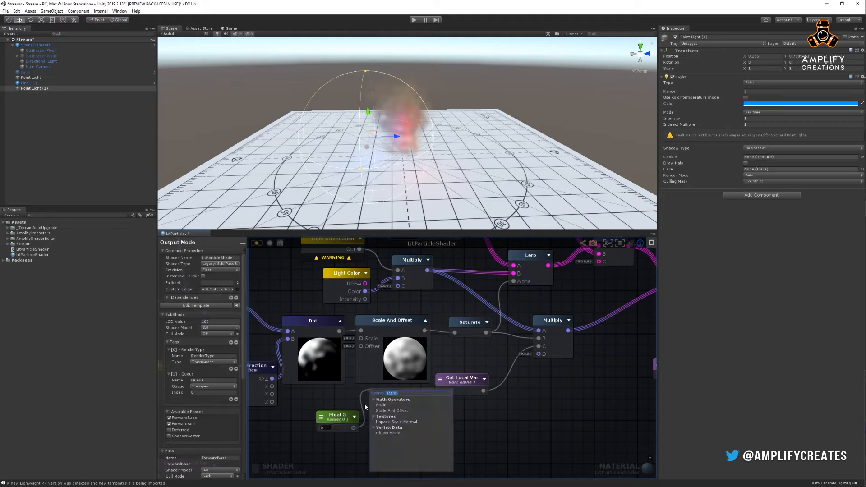
click(343, 419)
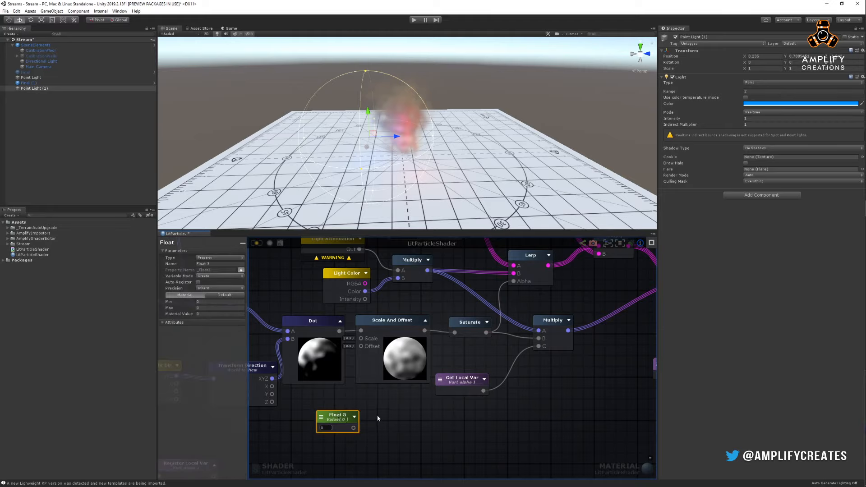
key(Delete)
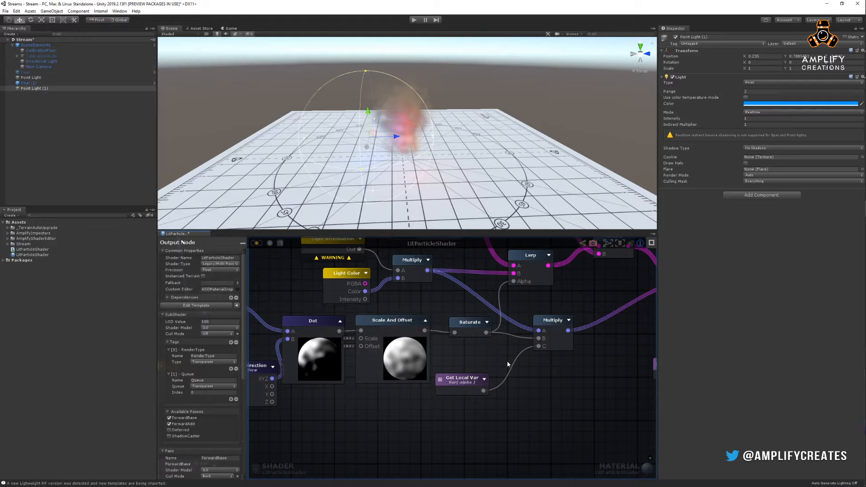
Inspect the smoke up close between the red and blue lights and select the Final (1) particle system.
middle_drag(508, 365, 463, 369)
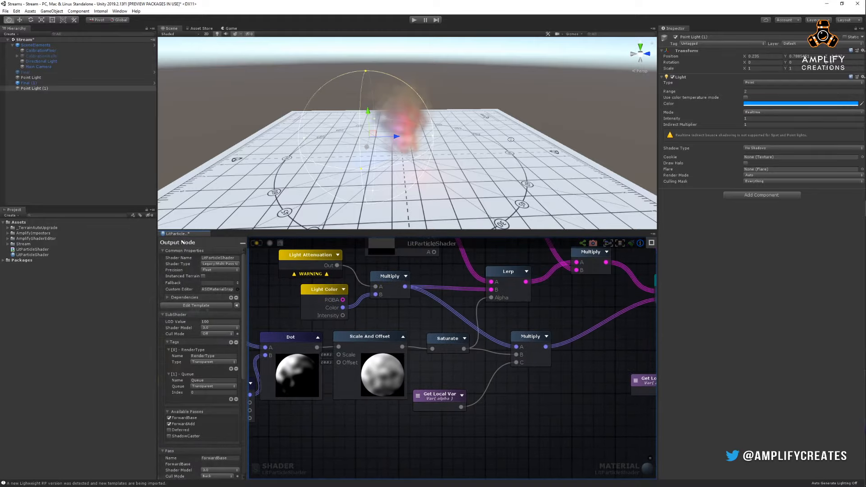
alt+drag(511, 139, 500, 158)
scroll(579, 134, up, 5)
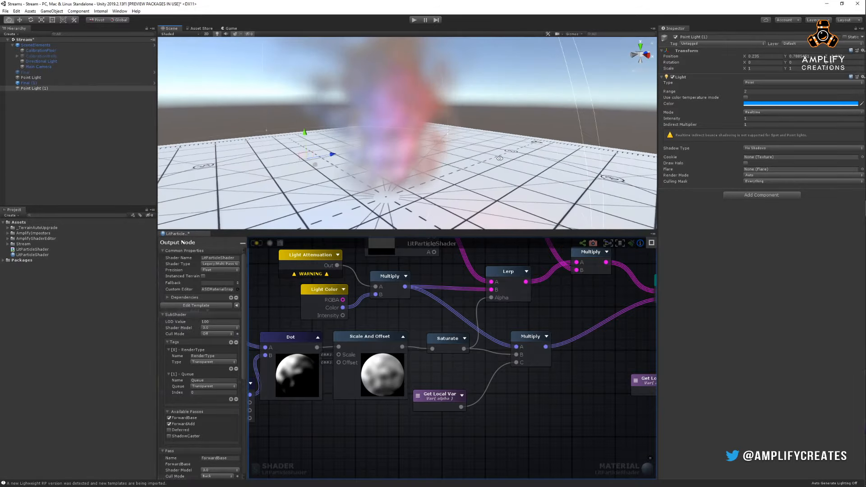
click(28, 83)
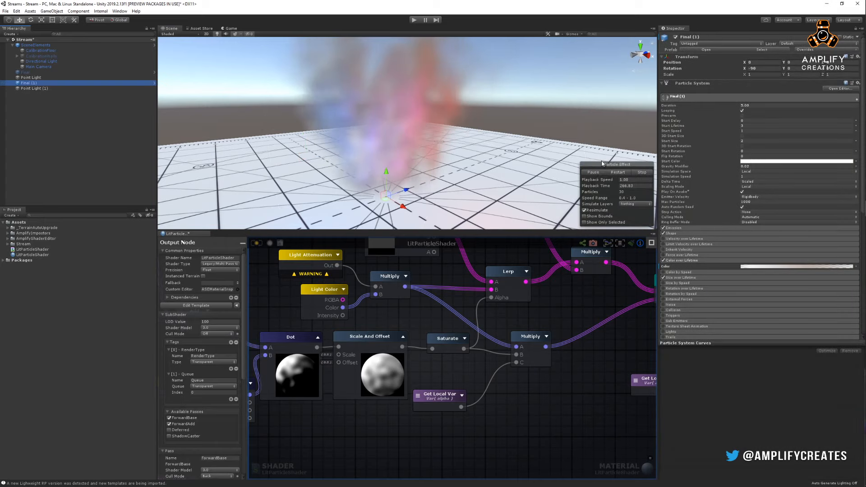
Restart the Final (1) particle simulation and examine the smoke from several angles between the red and blue lights.
click(617, 172)
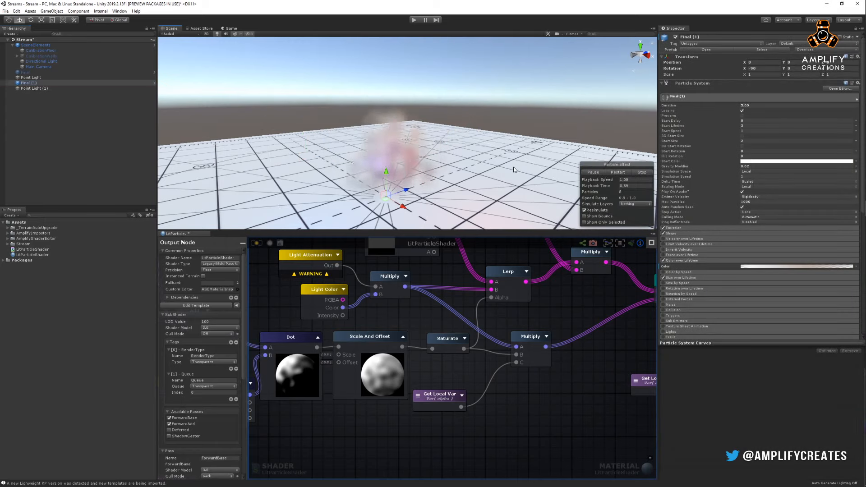
alt+drag(514, 170, 480, 87)
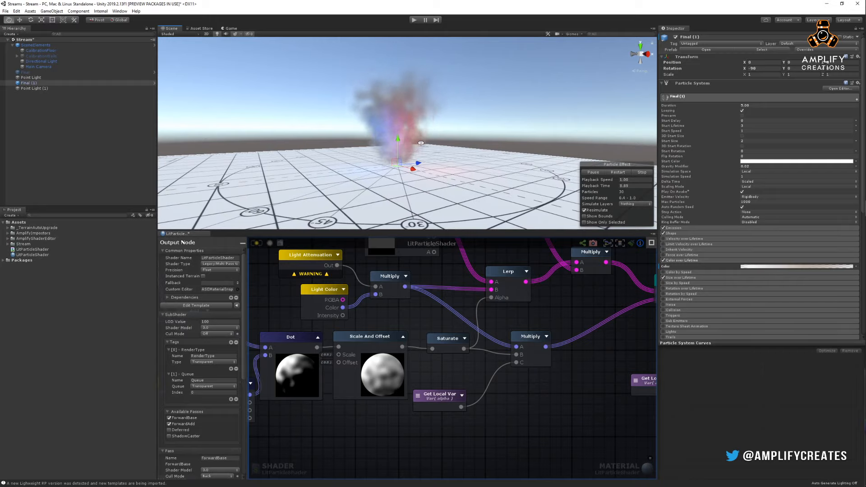
alt+drag(421, 143, 380, 123)
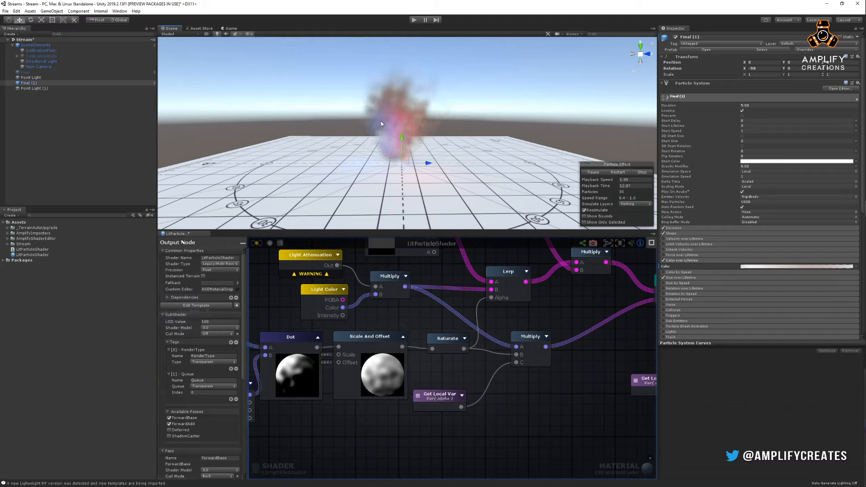
Examine the noise branch of the graph, including the Float 0 and Float 1 offset constants feeding the Add nodes.
scroll(378, 283, down, 6)
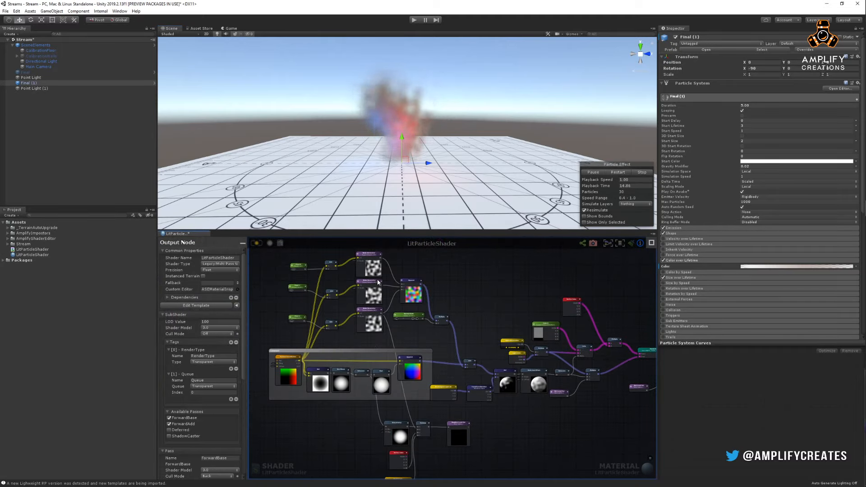
scroll(378, 282, up, 6)
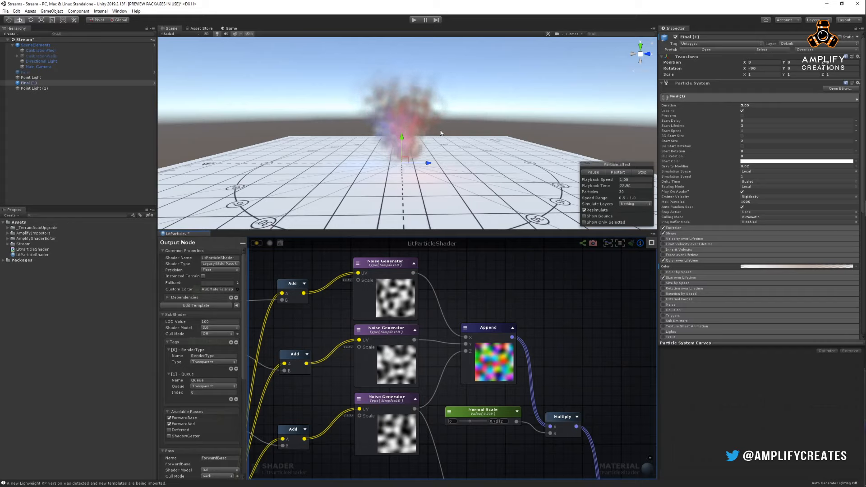
middle_drag(467, 302, 494, 287)
mouse_move(341, 306)
middle_down()
mouse_move(428, 290)
mouse_move(375, 287)
middle_up()
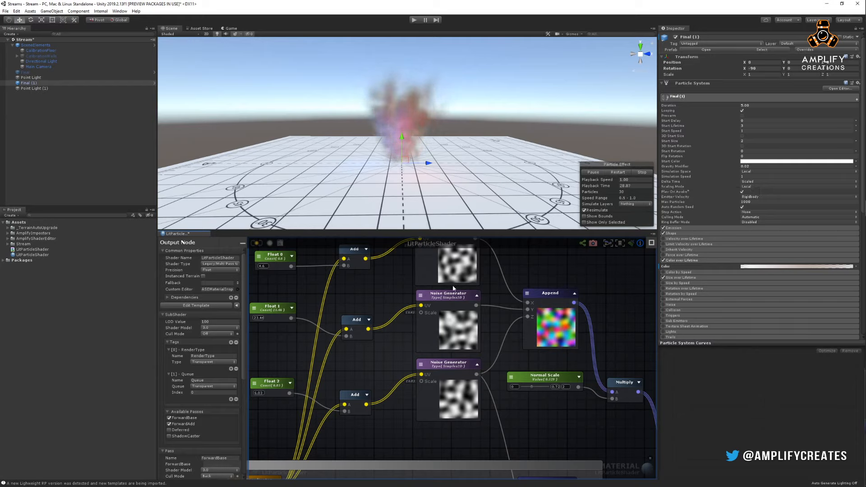
middle_drag(454, 288, 461, 318)
click(274, 289)
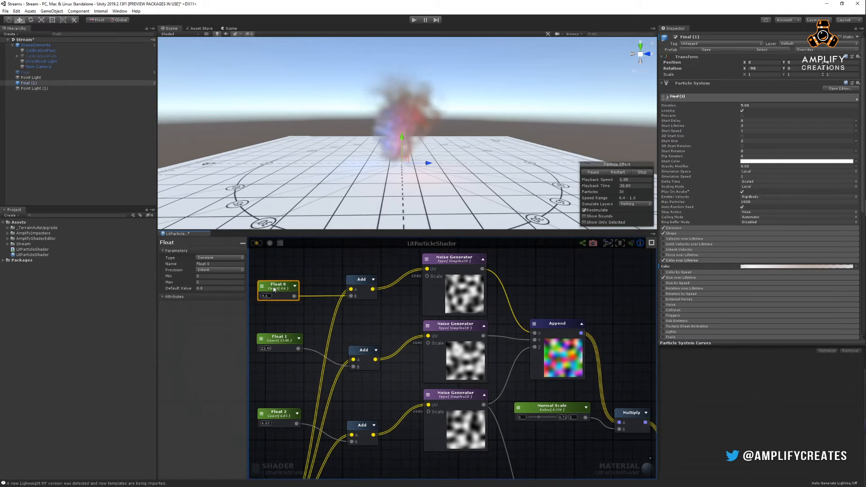
middle_drag(323, 310, 381, 274)
click(340, 326)
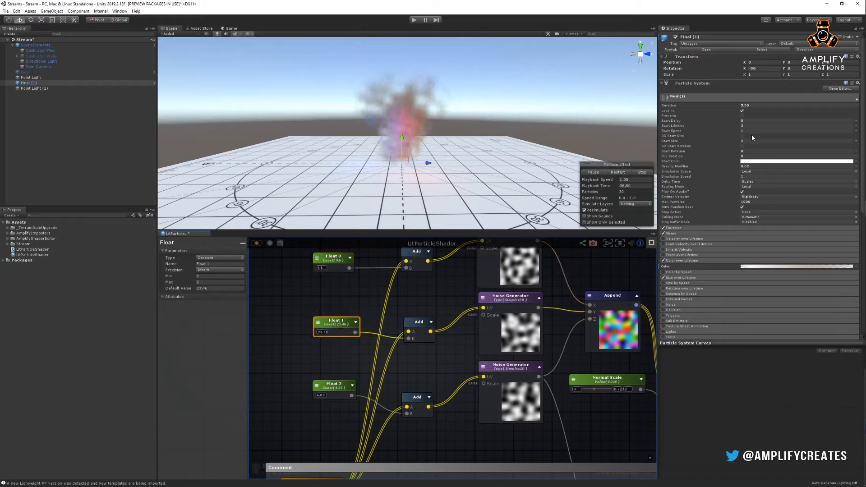
Remove the StableRandom.x custom vertex stream from the particle Renderer and add it back as Random Stable.x.
scroll(721, 149, down, 3)
scroll(679, 153, down, 3)
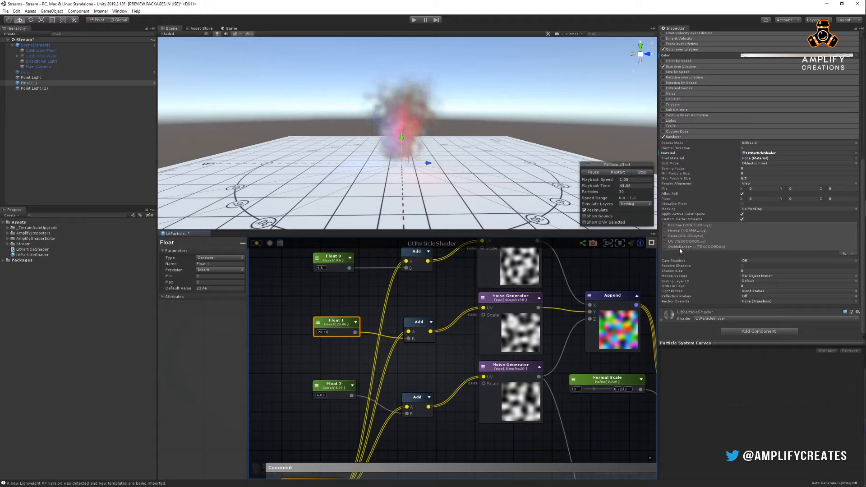
click(695, 248)
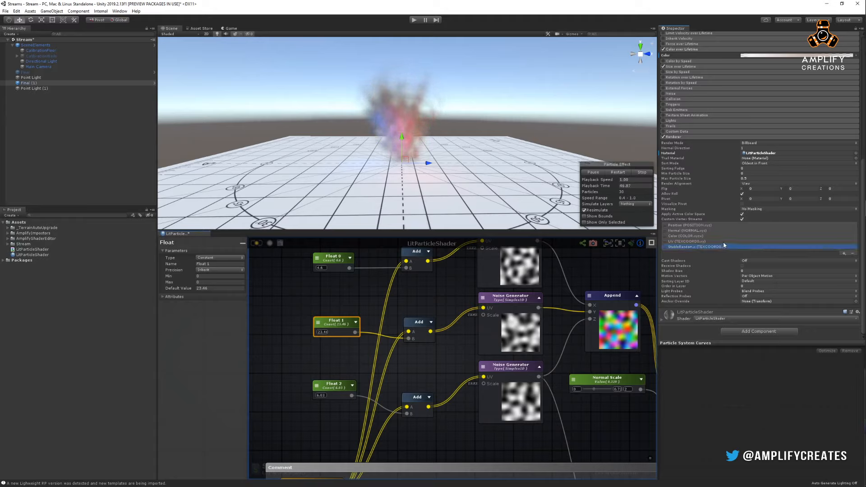
click(853, 254)
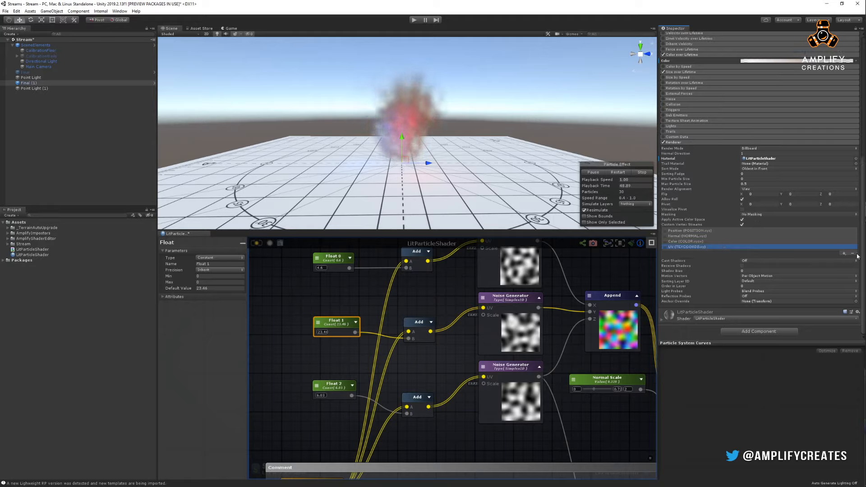
click(845, 254)
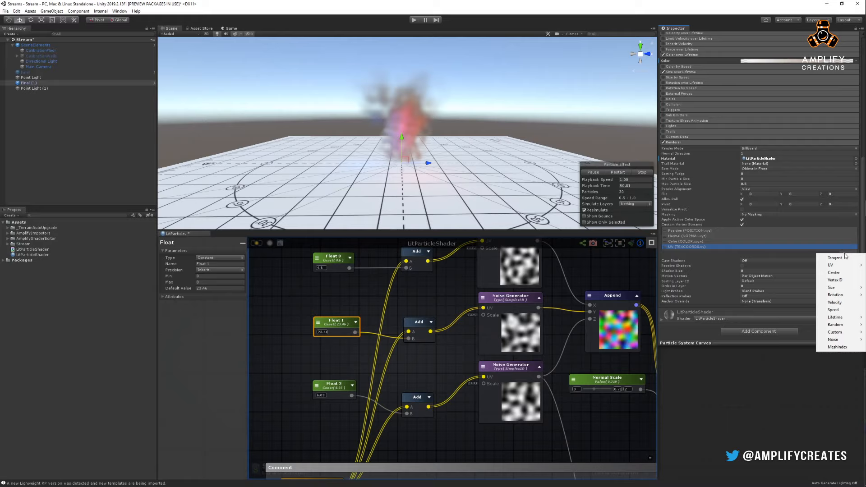
mouse_move(834, 325)
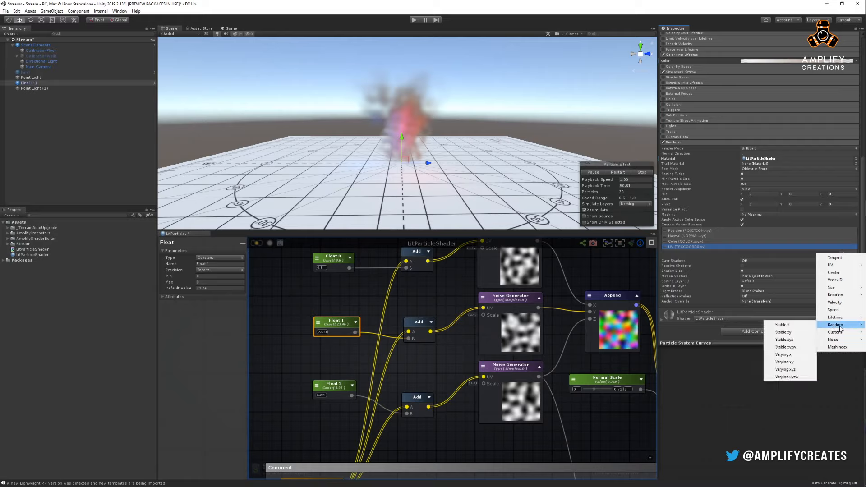
click(803, 325)
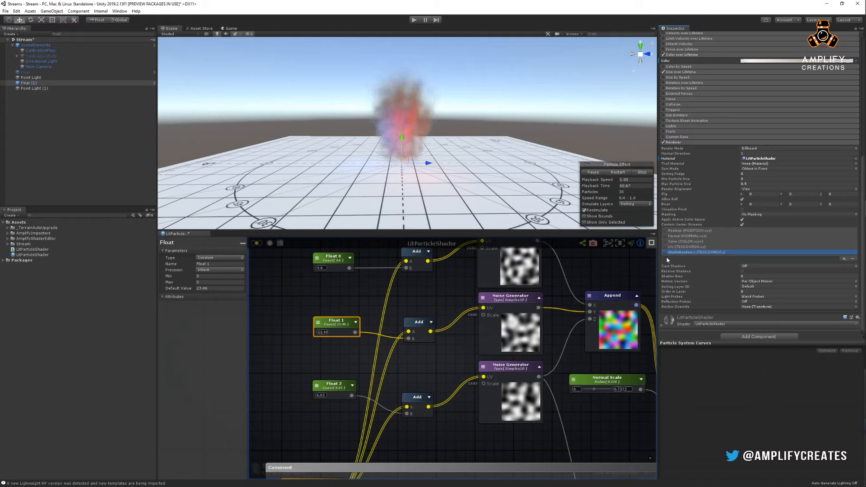
Add a Vertex TexCoord node beside the Float constants with UV Channel 1 and Coord Size Float 3.
middle_drag(390, 290, 521, 285)
middle_drag(326, 294, 344, 294)
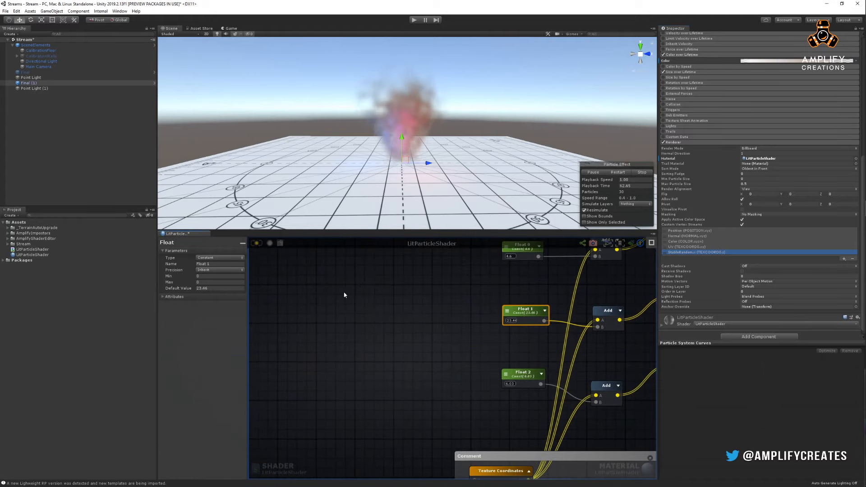
right_click(344, 295)
text(verte)
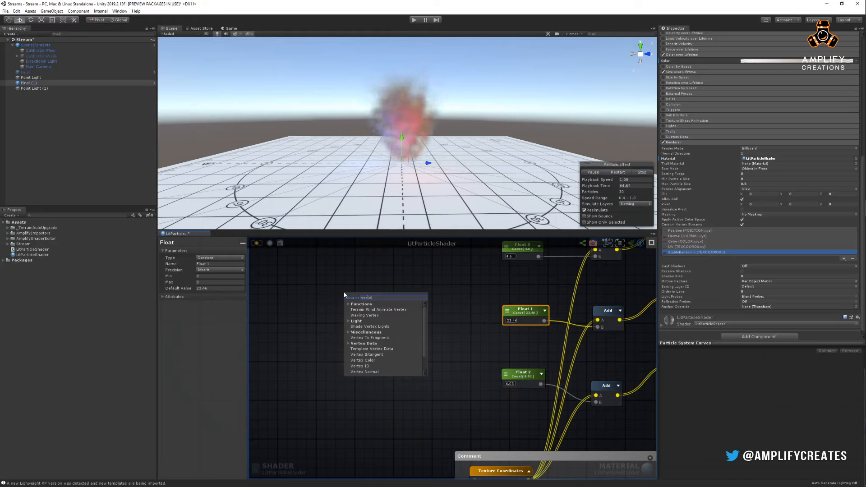
text(x tex)
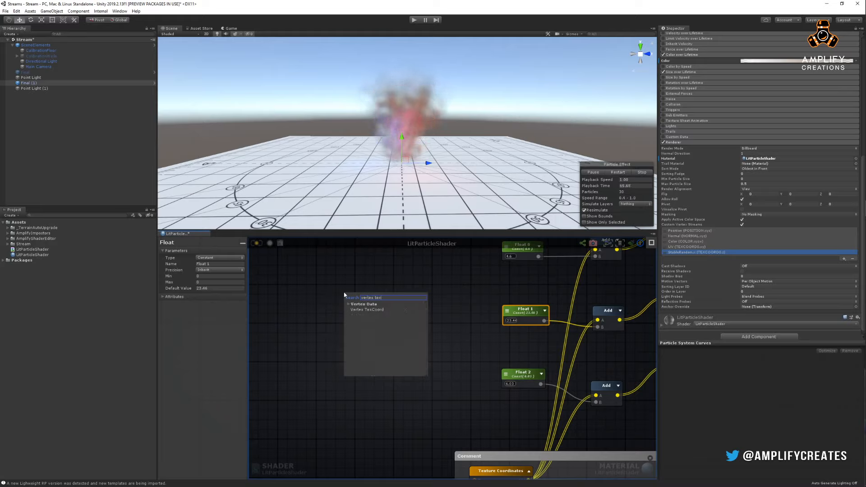
click(374, 311)
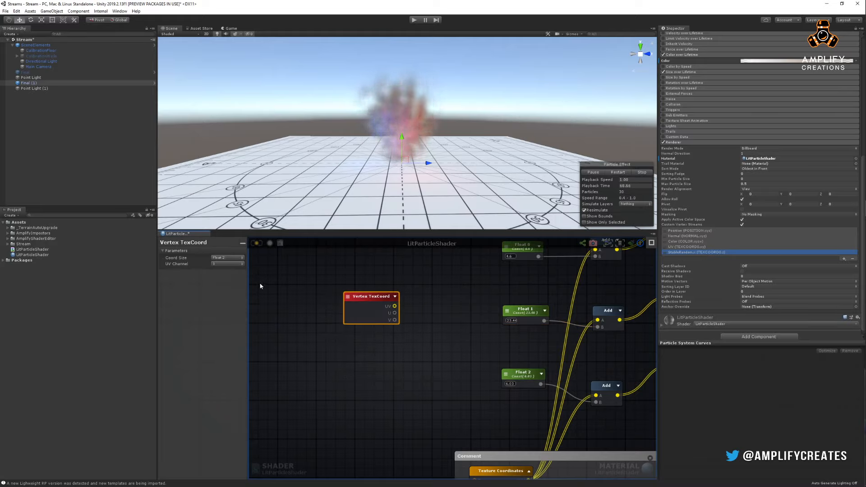
click(221, 264)
click(227, 275)
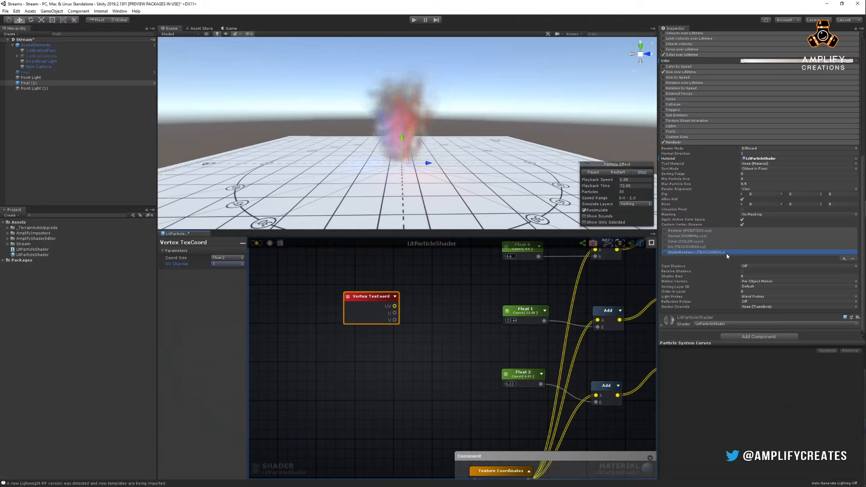
click(218, 259)
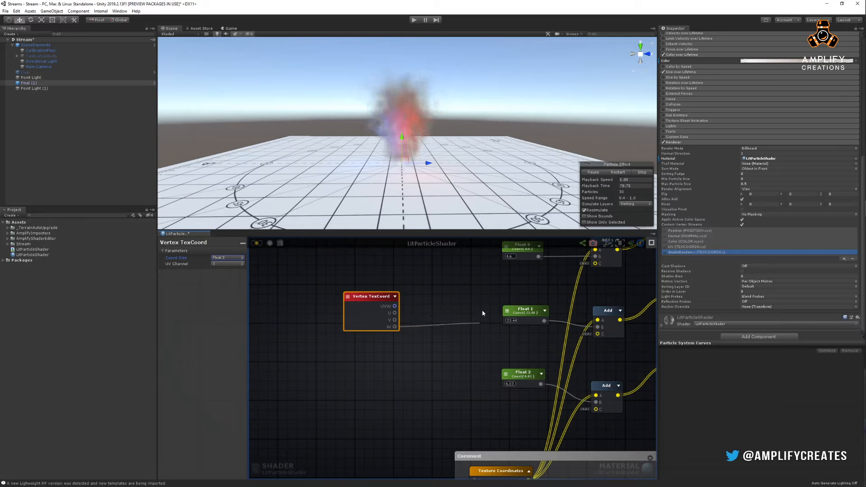
Move the Vertex TexCoord node closer to the Float 0 and Float 1 nodes.
drag(466, 328, 478, 311)
click(478, 280)
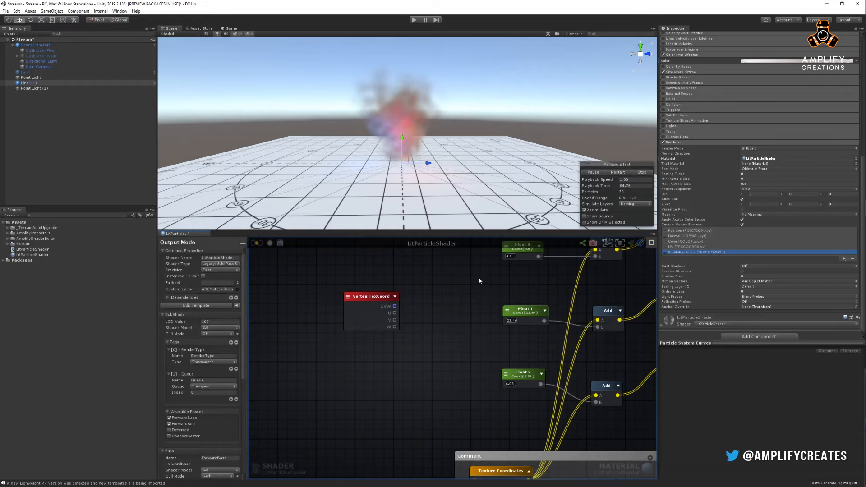
middle_drag(478, 282, 434, 316)
drag(328, 329, 398, 290)
middle_drag(399, 290, 353, 296)
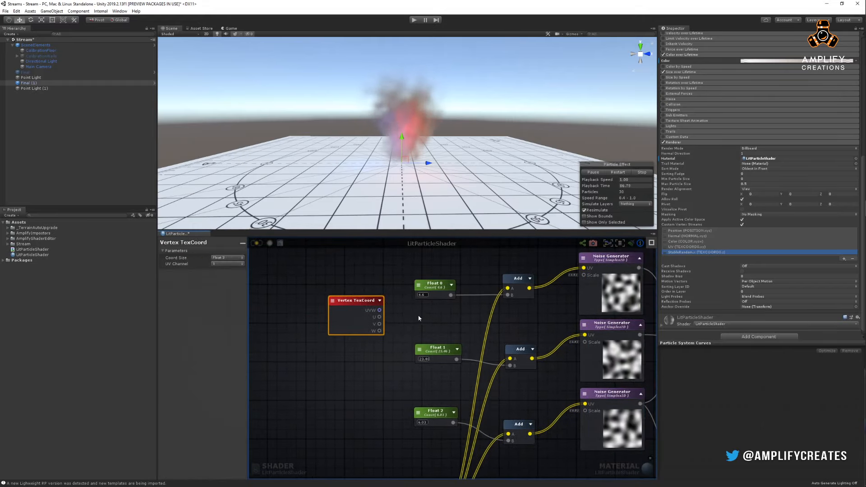
Connect the W output of Vertex TexCoord to the C input of all three Add nodes feeding the Noise Generators.
drag(380, 331, 507, 303)
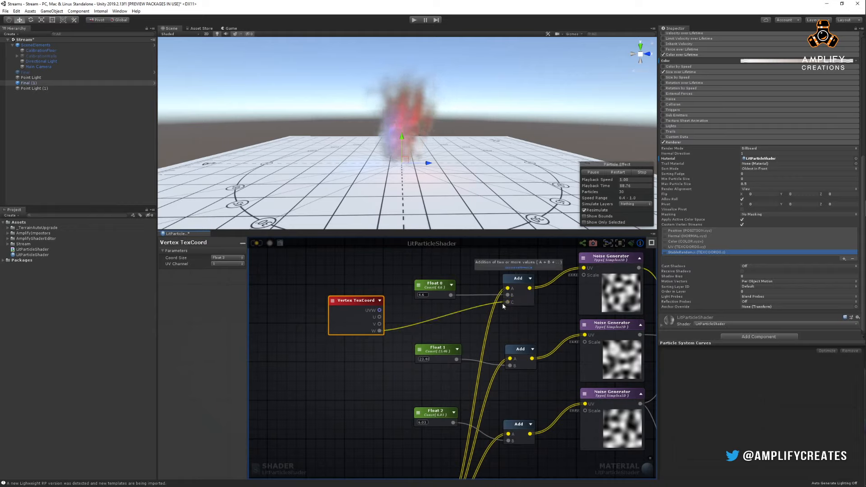
middle_drag(418, 328, 414, 296)
drag(375, 299, 505, 341)
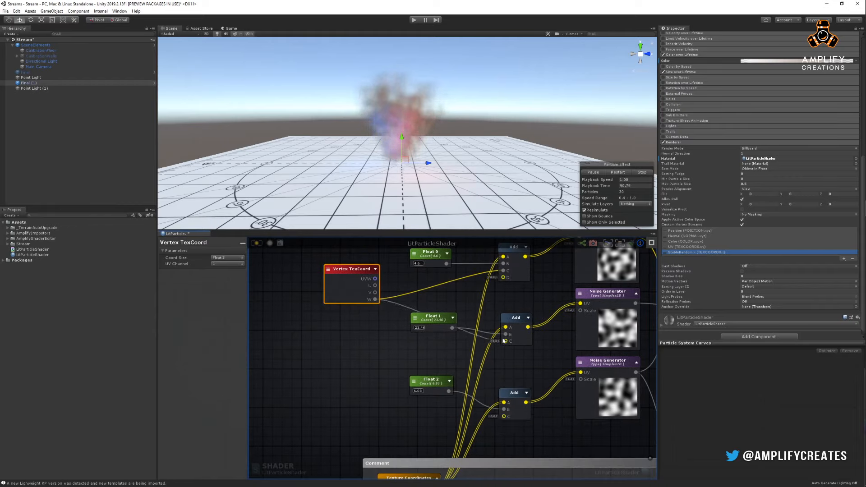
drag(375, 299, 504, 416)
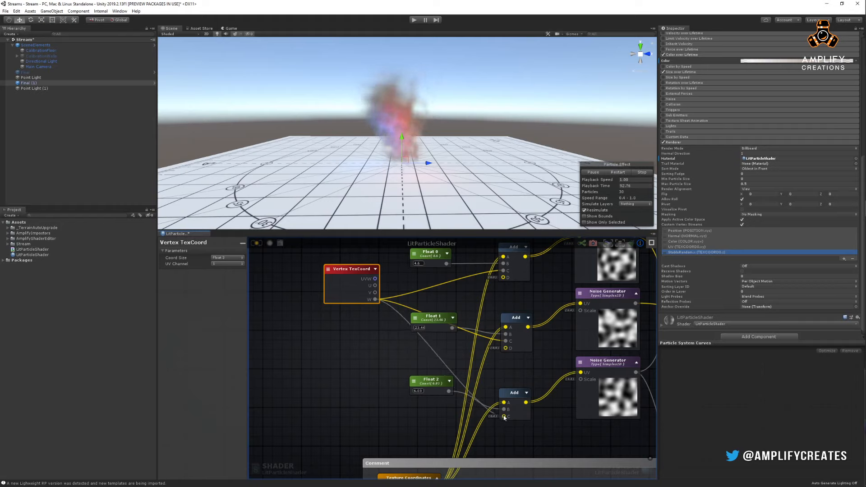
middle_drag(531, 354, 490, 385)
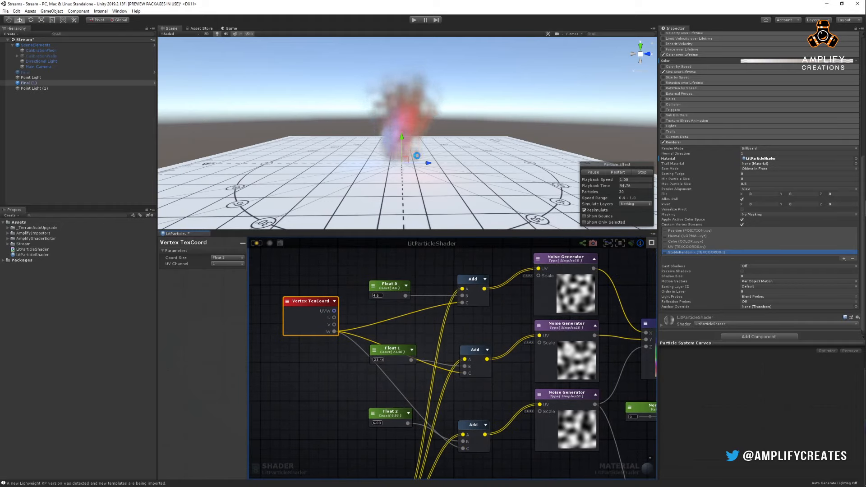
Inspect the smoke up close from another angle and review the whole LitParticleShader graph.
alt+right_drag(431, 158, 524, 141)
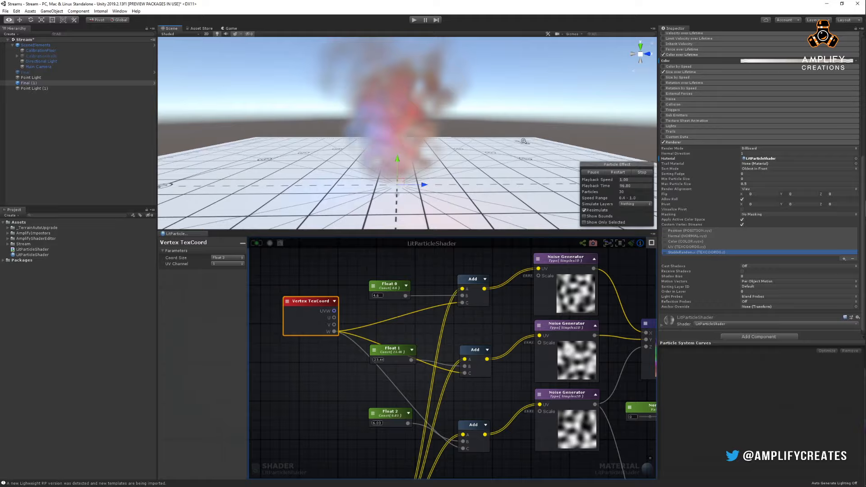
alt+drag(524, 141, 496, 144)
scroll(453, 299, down, 6)
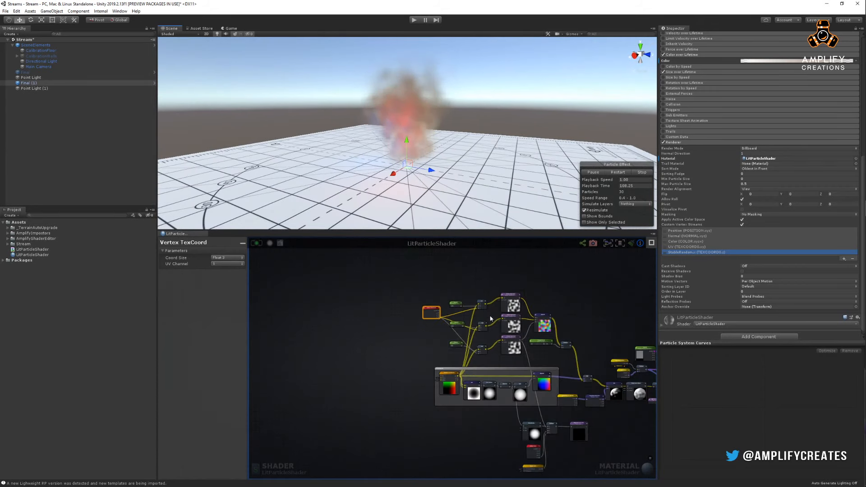
scroll(453, 300, up, 7)
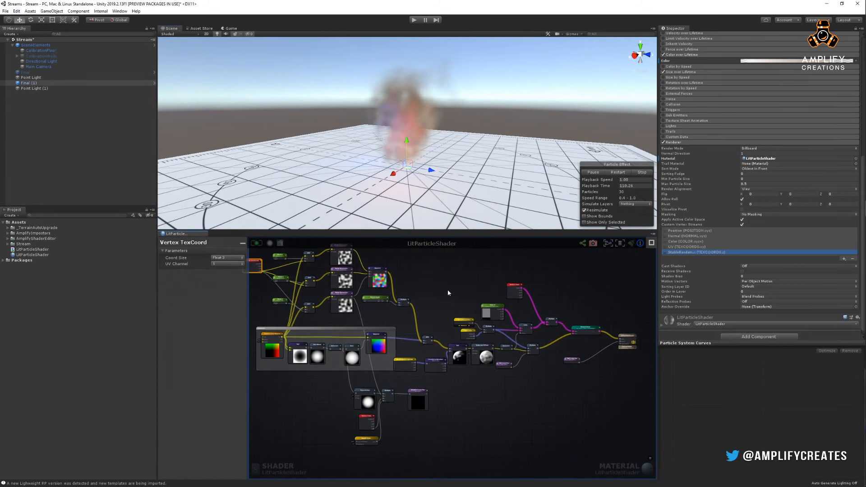
right_drag(457, 314, 479, 314)
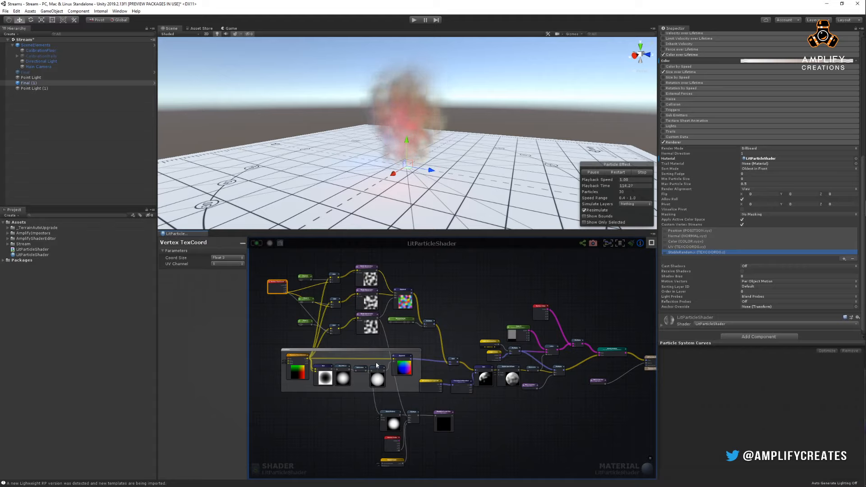
Collapse the previews of the One Minus and Sqrt nodes inside the comment frame.
scroll(336, 378, up, 7)
drag(440, 290, 428, 289)
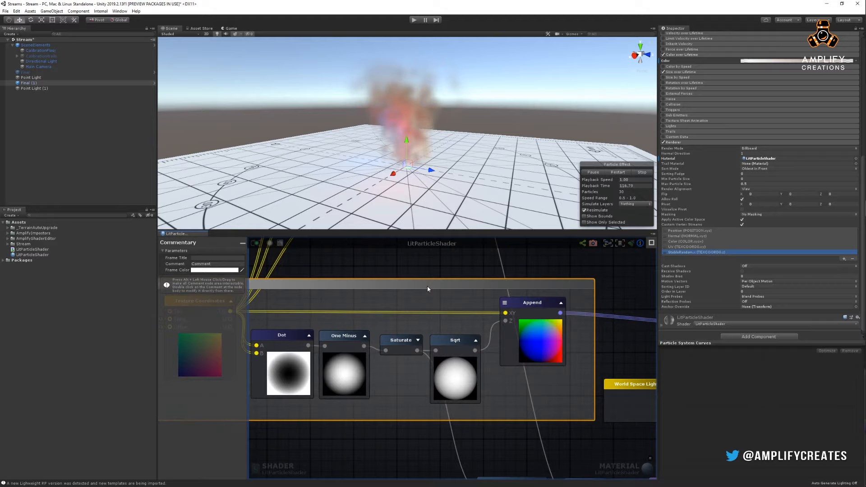
click(365, 336)
click(354, 342)
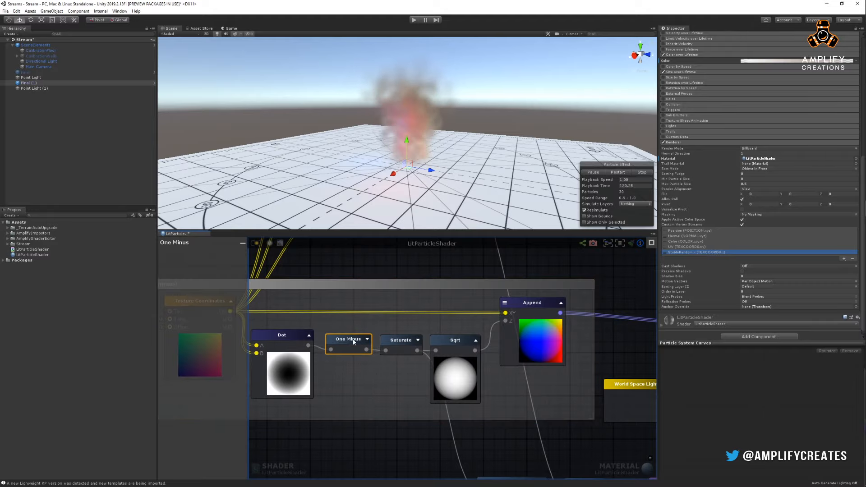
click(475, 342)
Look over the complete node graph and view the lit smoke from a different side.
scroll(363, 340, down, 10)
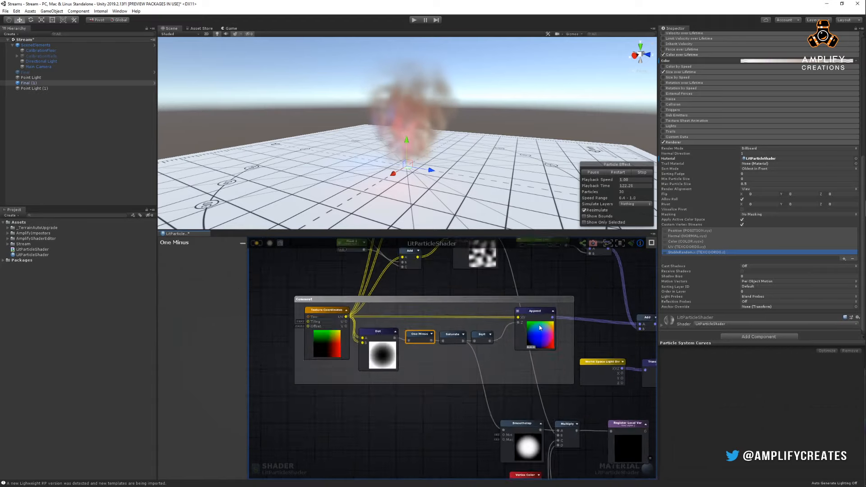
middle_drag(430, 300, 421, 314)
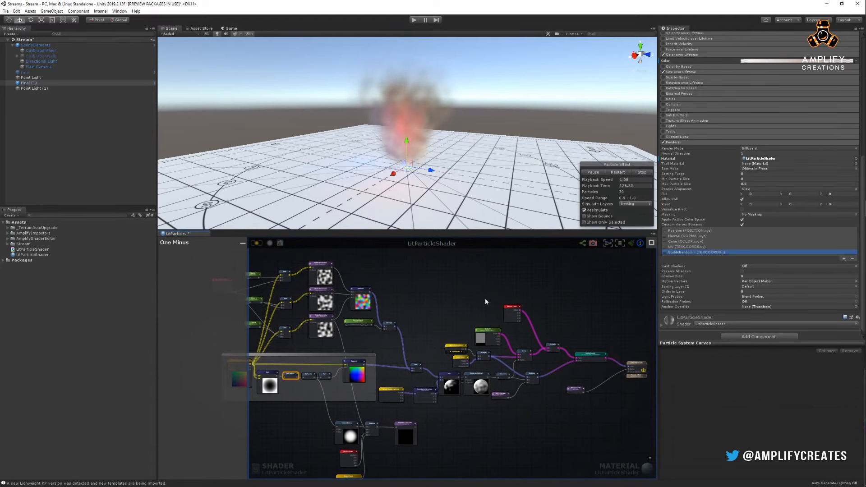
alt+drag(253, 168, 457, 164)
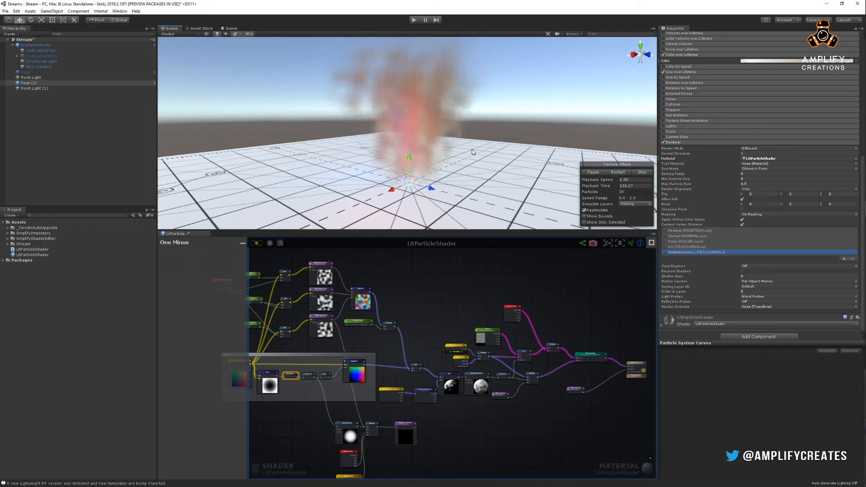
Line up the World Space Light Dir and Transform Direction nodes in a compact row beside the Dot node they feed.
alt+drag(472, 152, 414, 148)
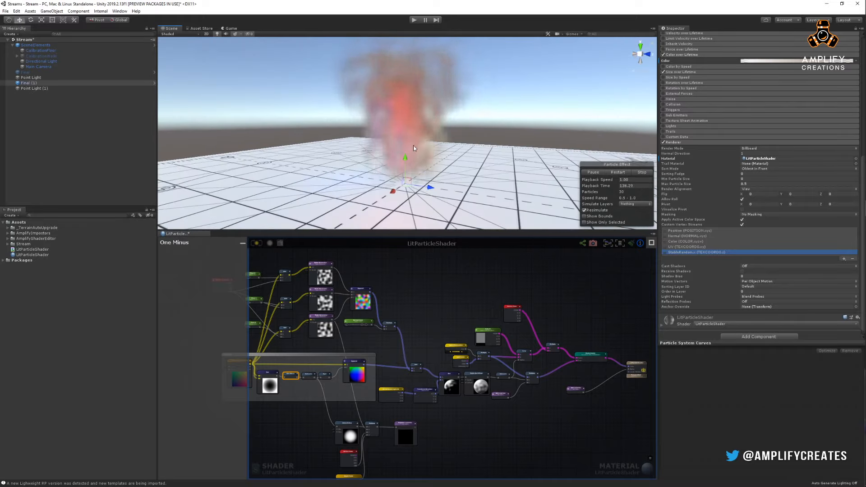
click(522, 360)
scroll(435, 364, up, 2)
scroll(418, 353, up, 1)
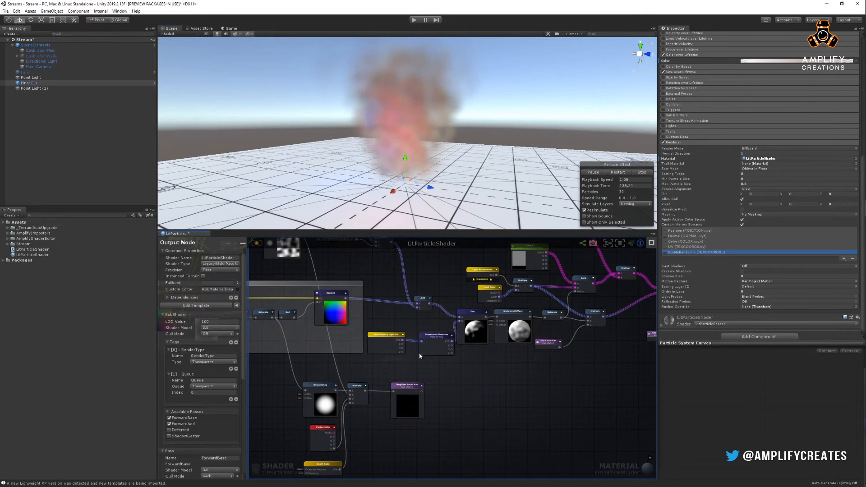
drag(436, 334, 427, 351)
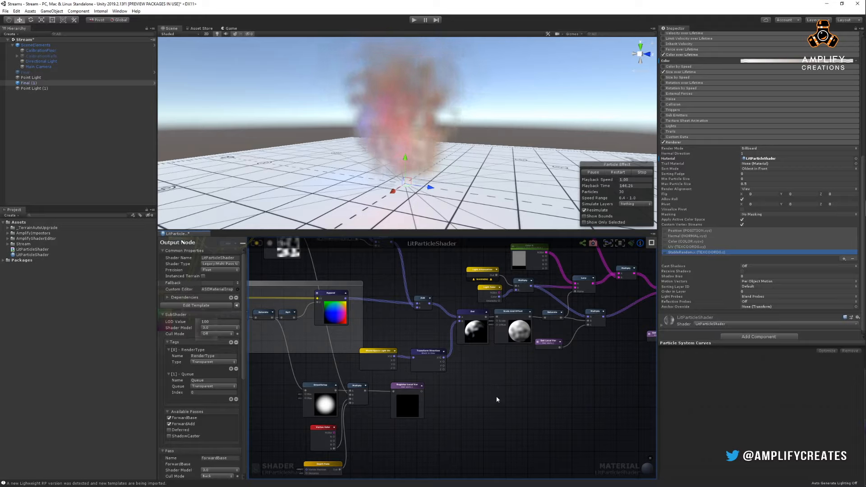
drag(379, 351, 388, 333)
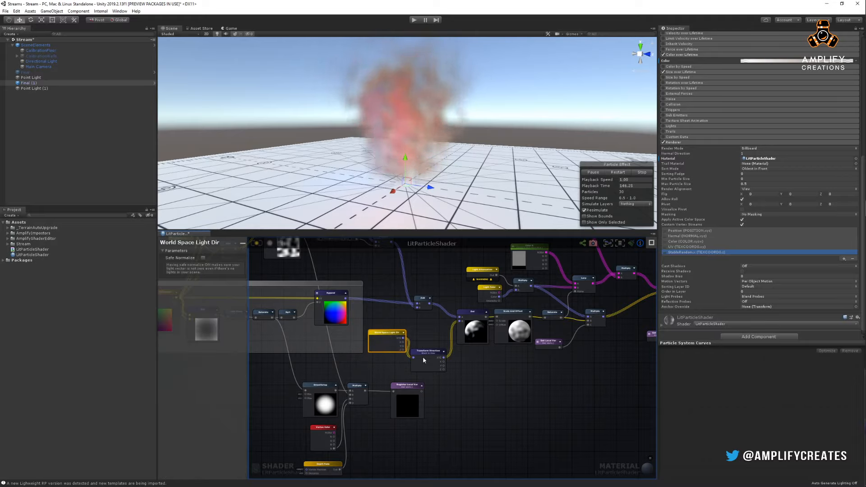
drag(424, 360, 428, 325)
click(415, 370)
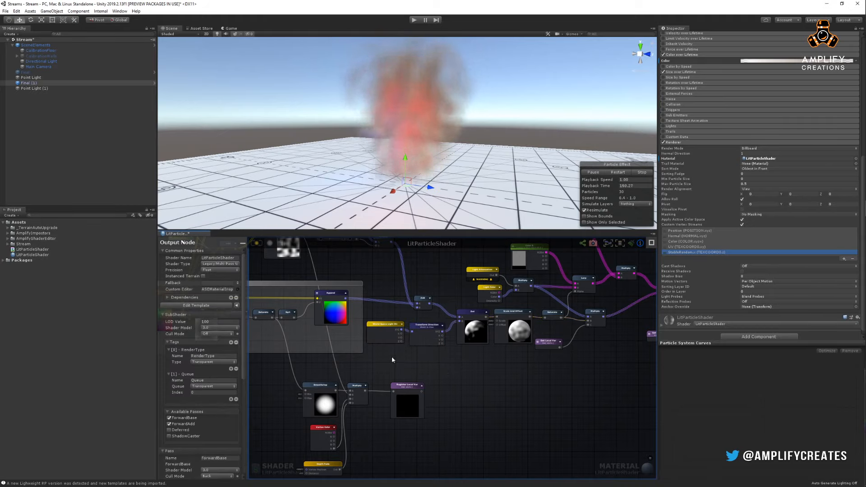
click(393, 340)
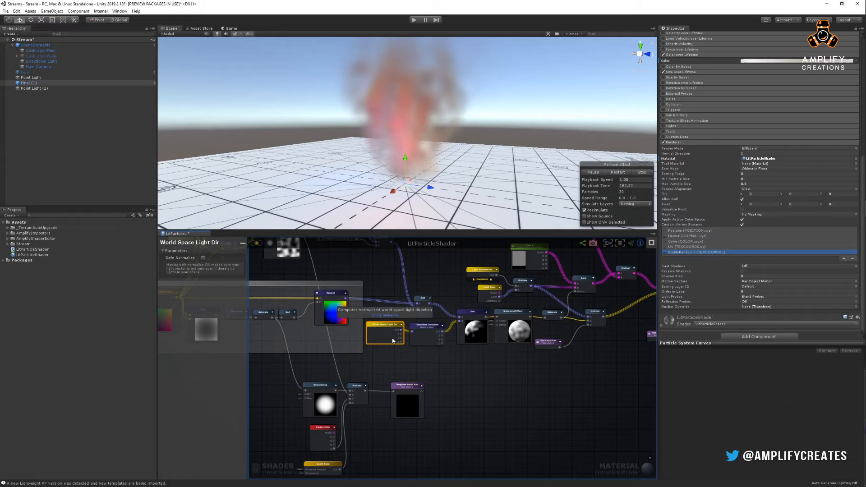
click(421, 365)
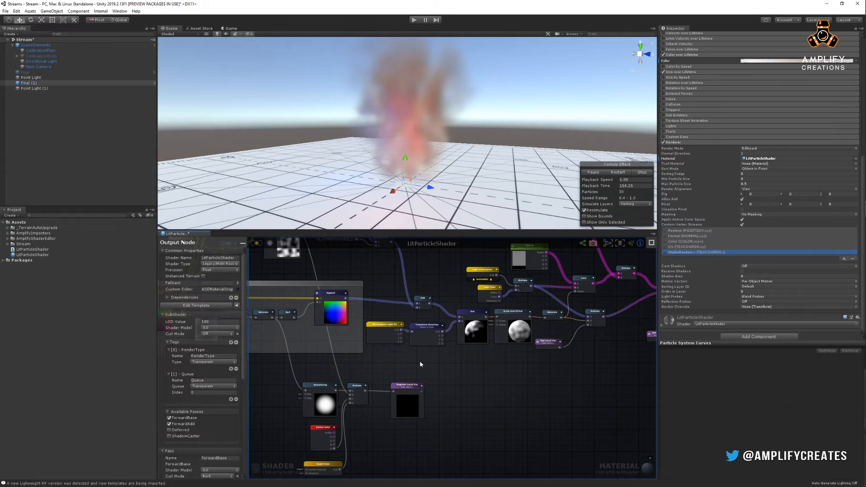